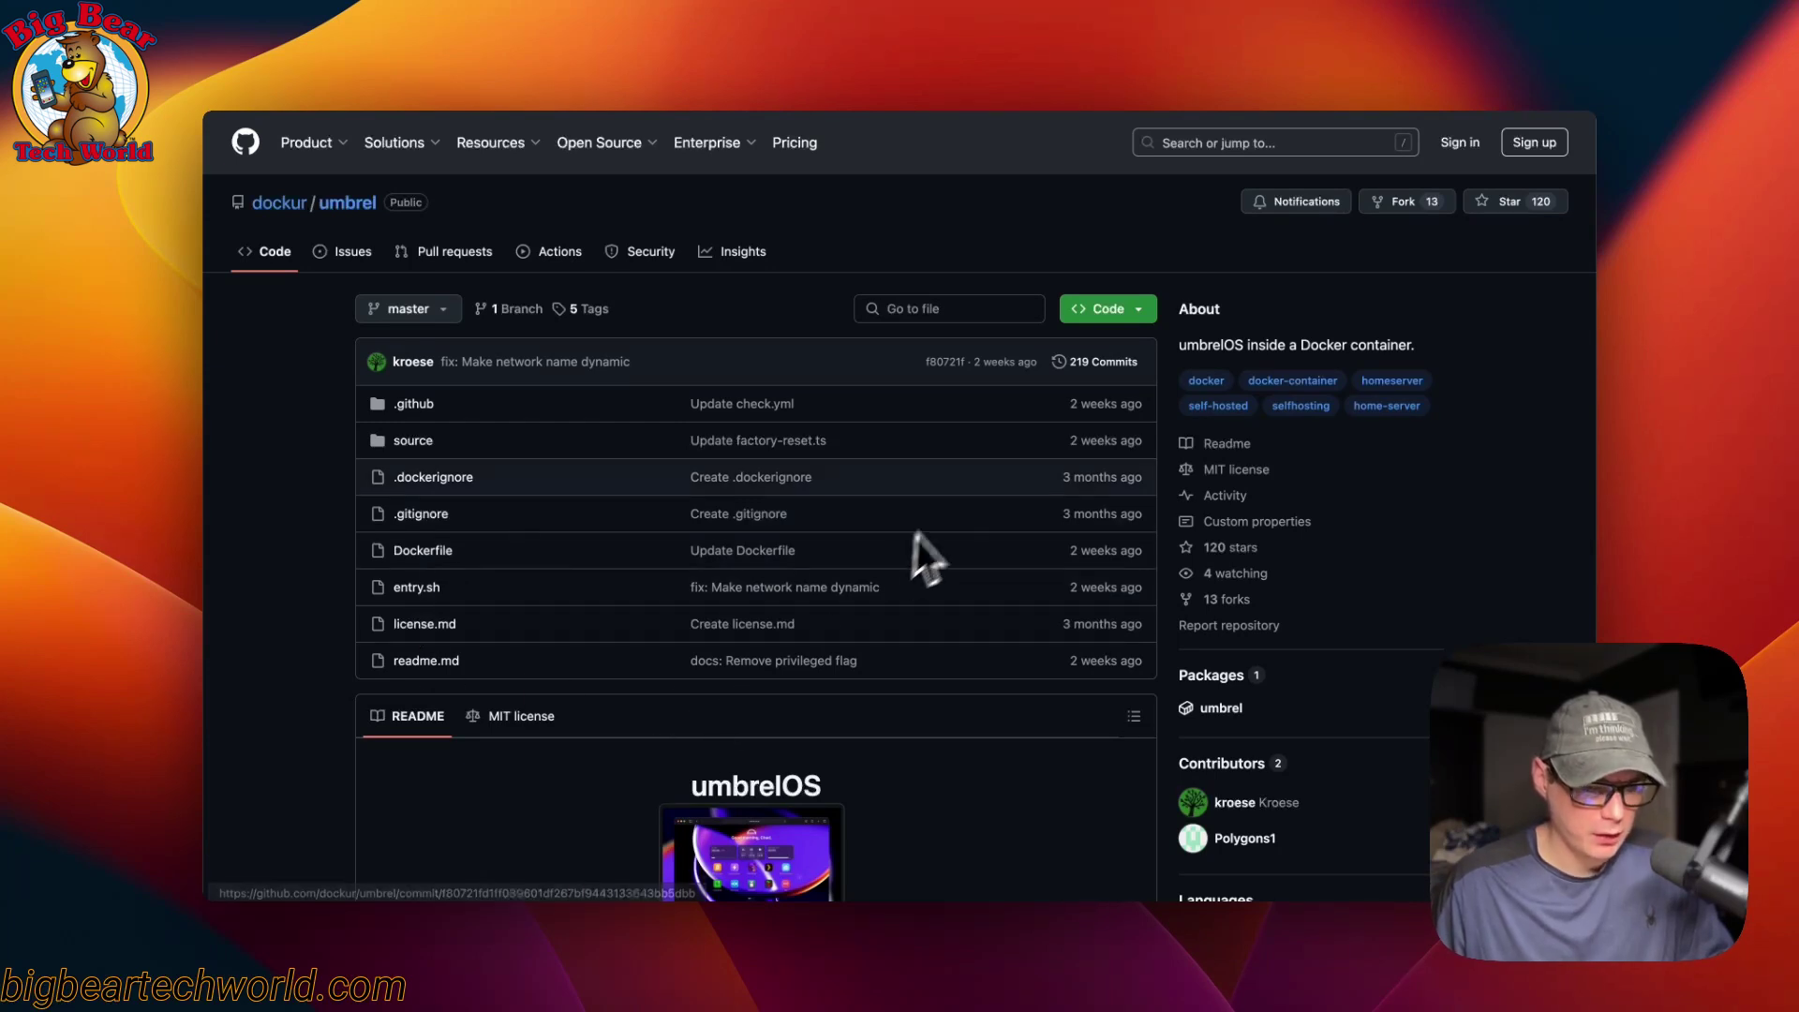
- Scroll the dockur/umbrel README to its Docker Compose usage block
scroll(904, 647, down, 5)
scroll(858, 696, down, 1)
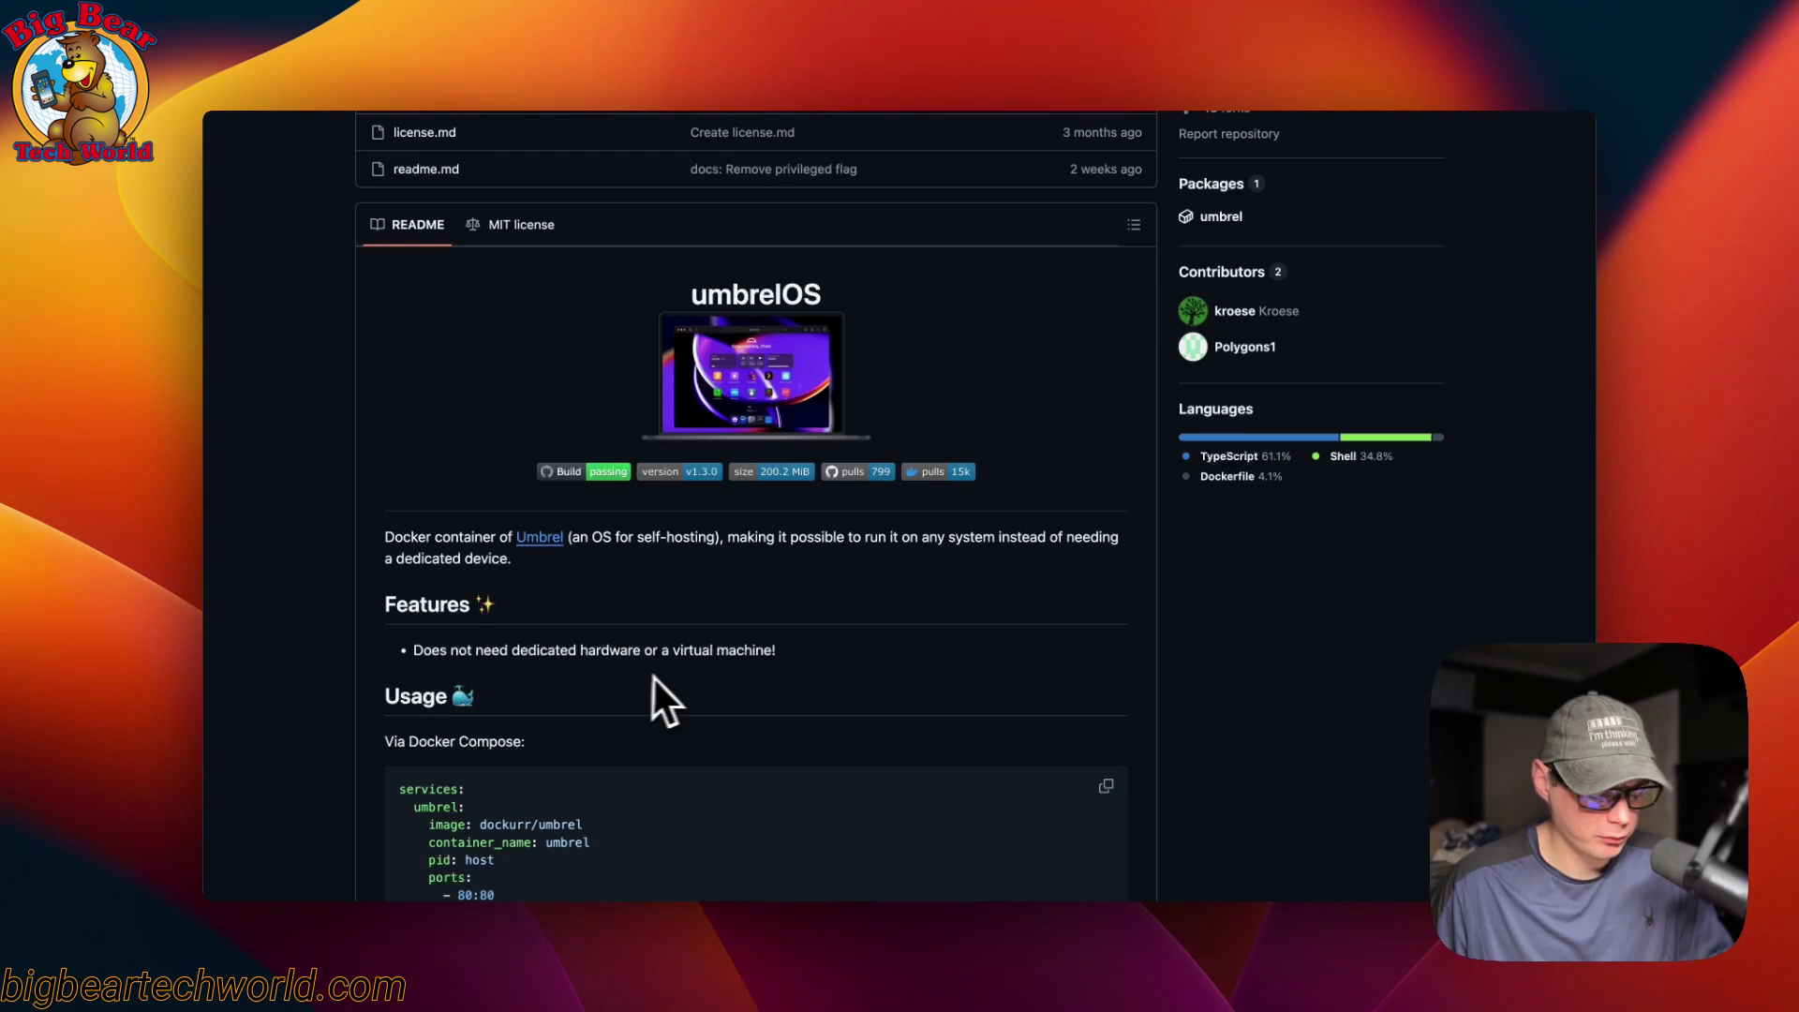
scroll(712, 599, up, 10)
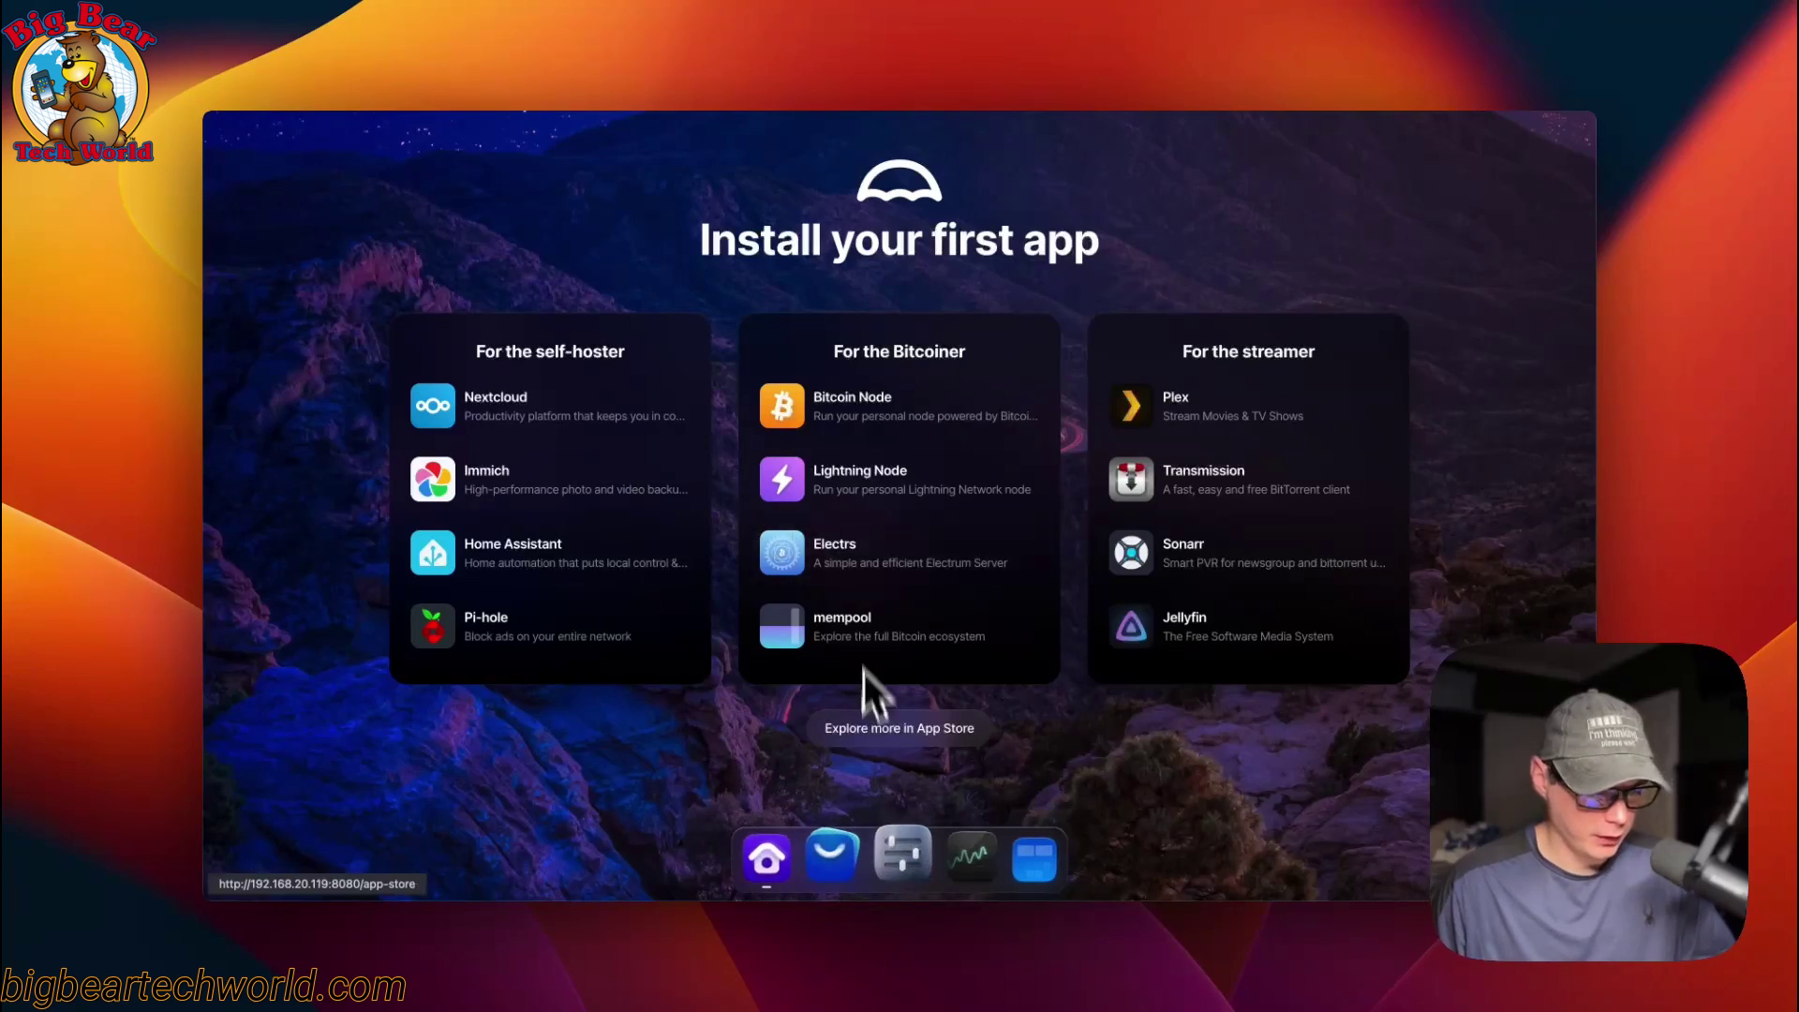
- Browse the full Umbrel App Store catalogue, then its Discover page
click(876, 731)
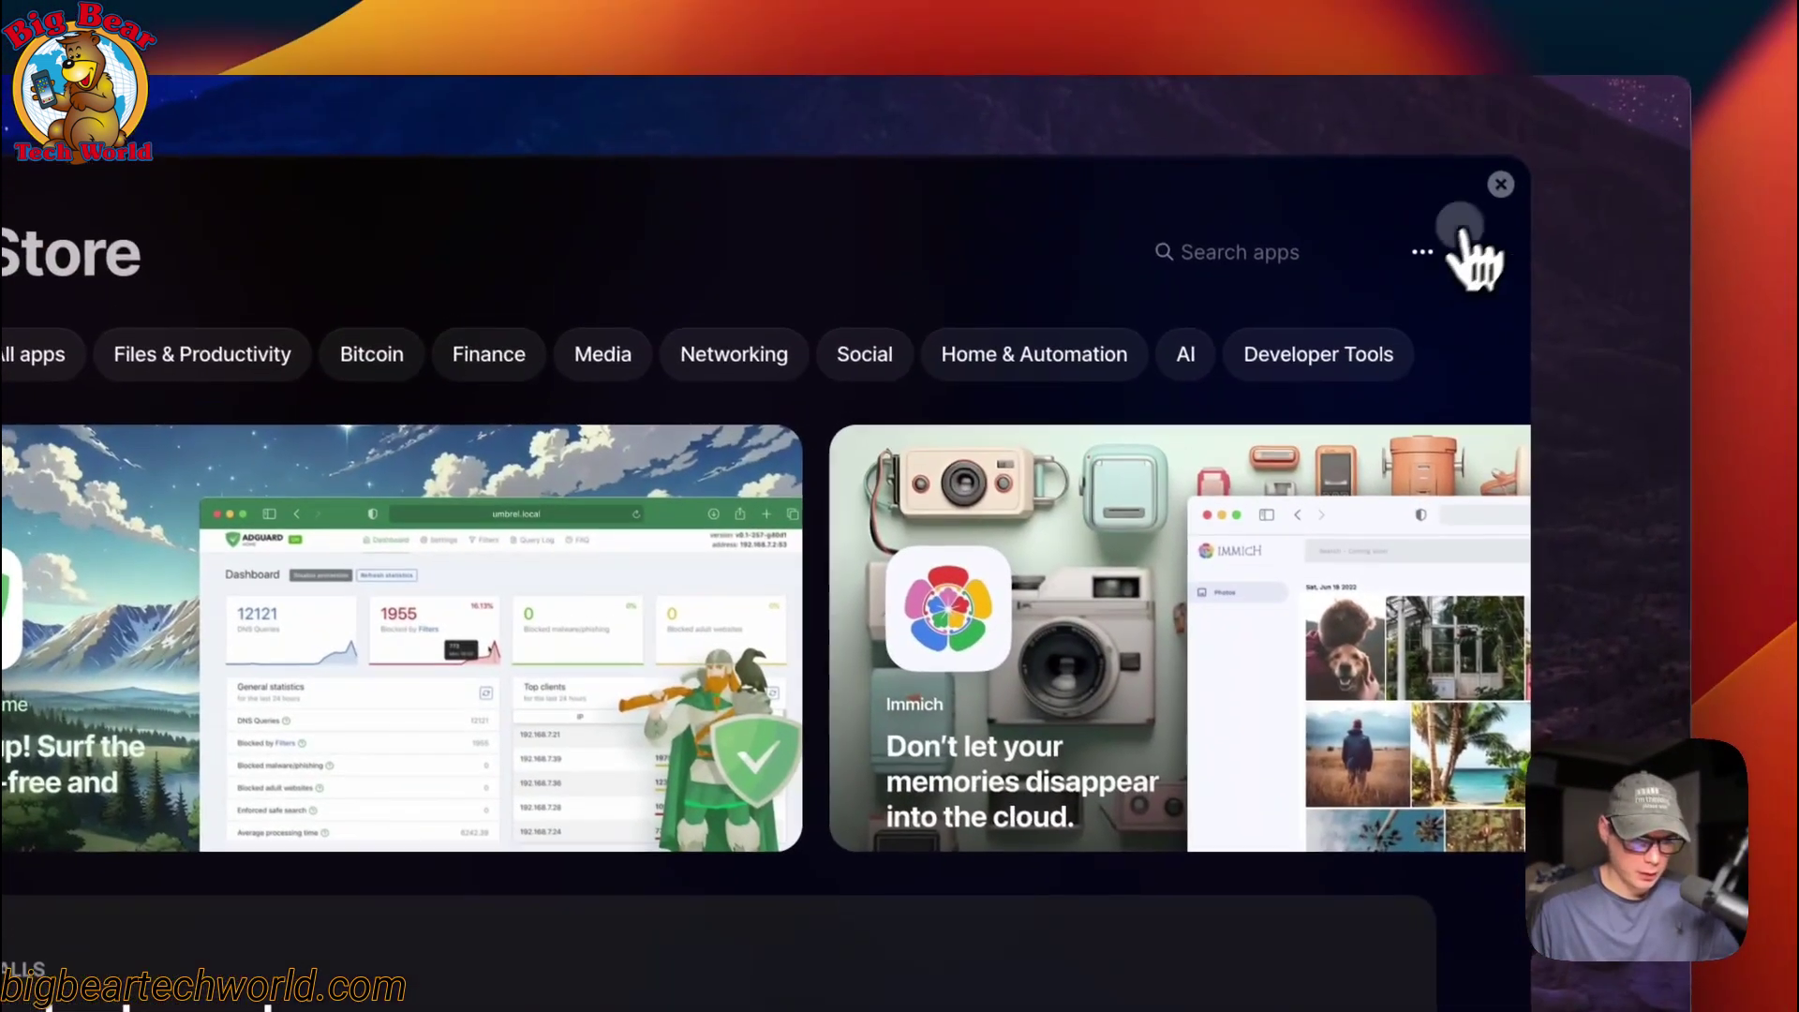
click(1499, 185)
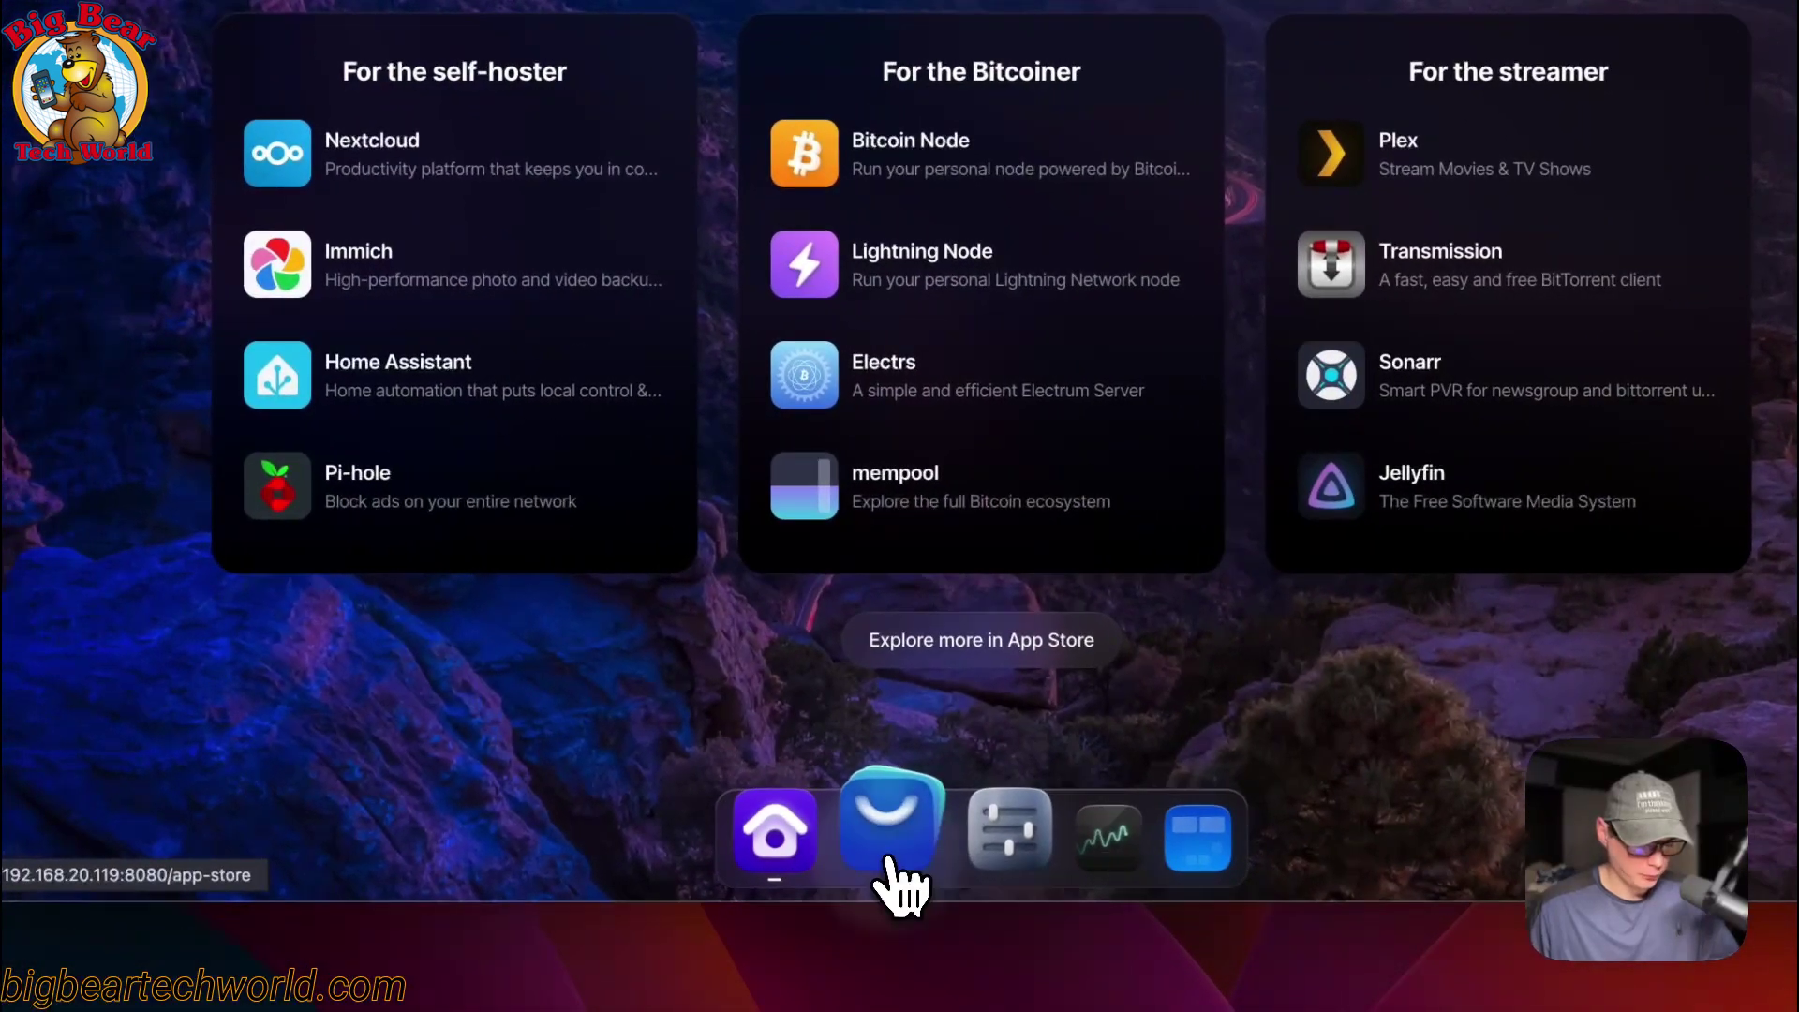
click(837, 843)
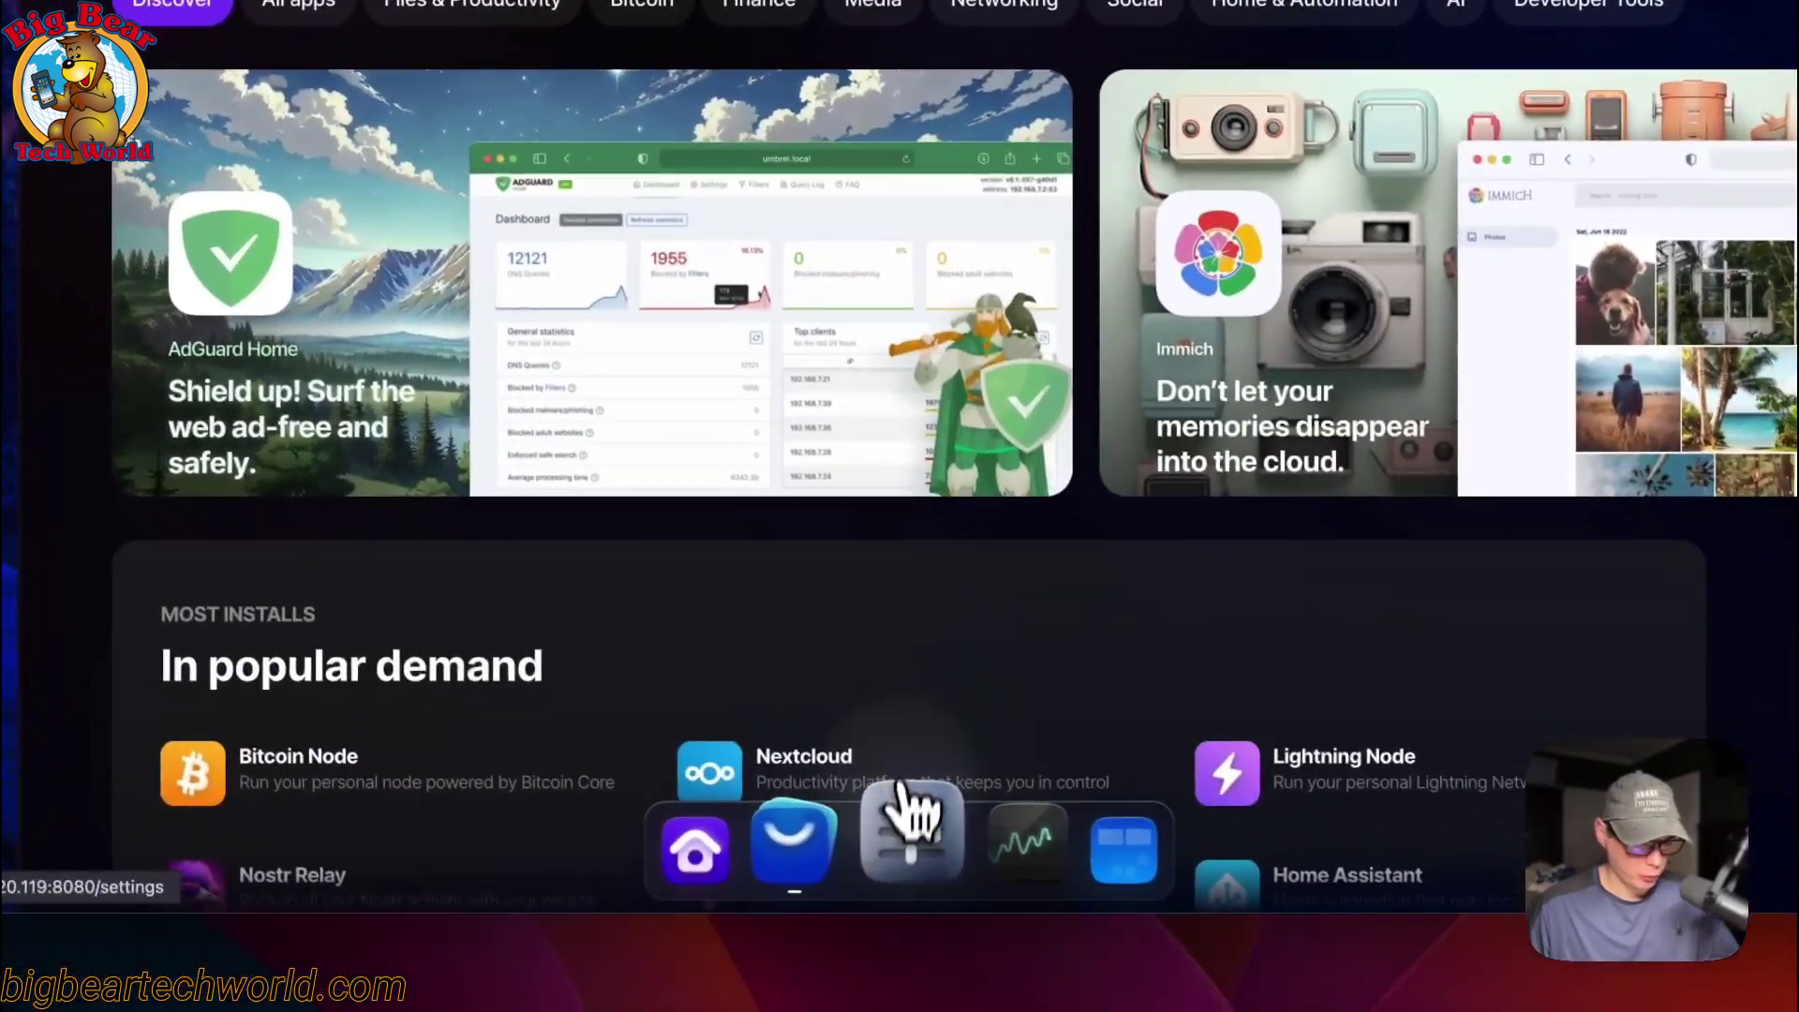
- View Umbrel's Settings, Live Usage and Widgets screens, then return to Install your first app
click(963, 934)
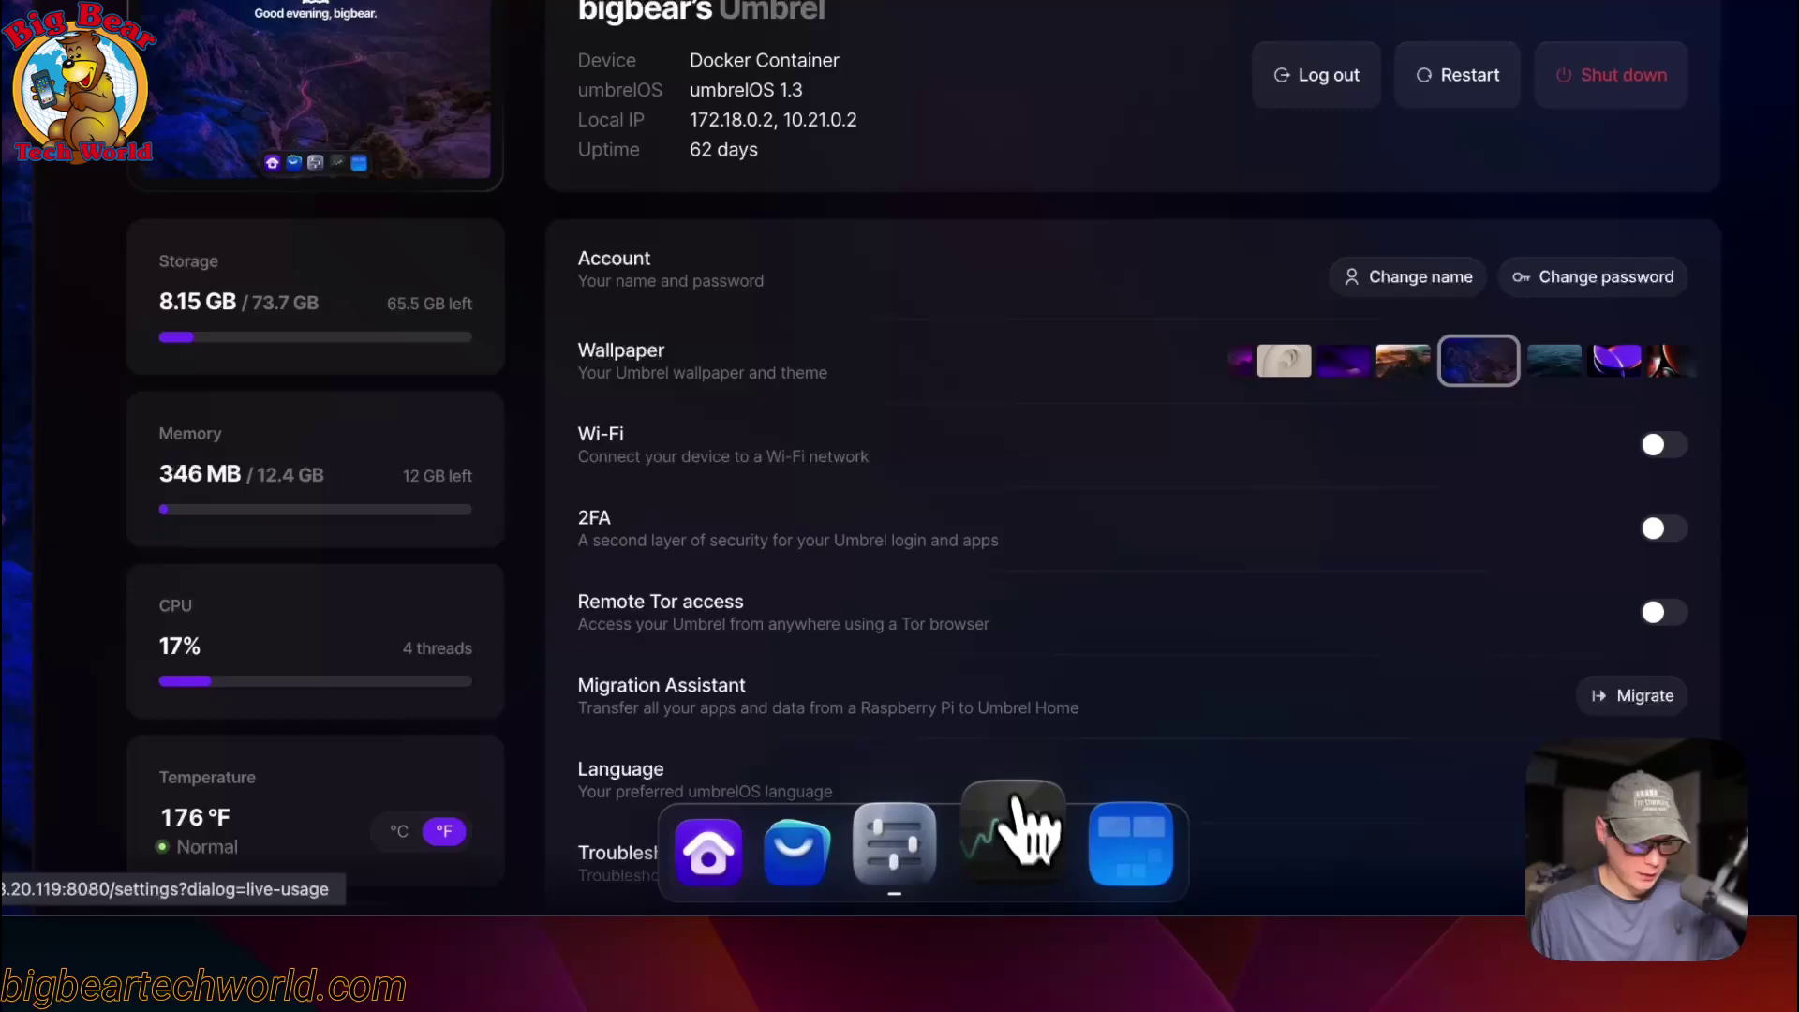
click(940, 933)
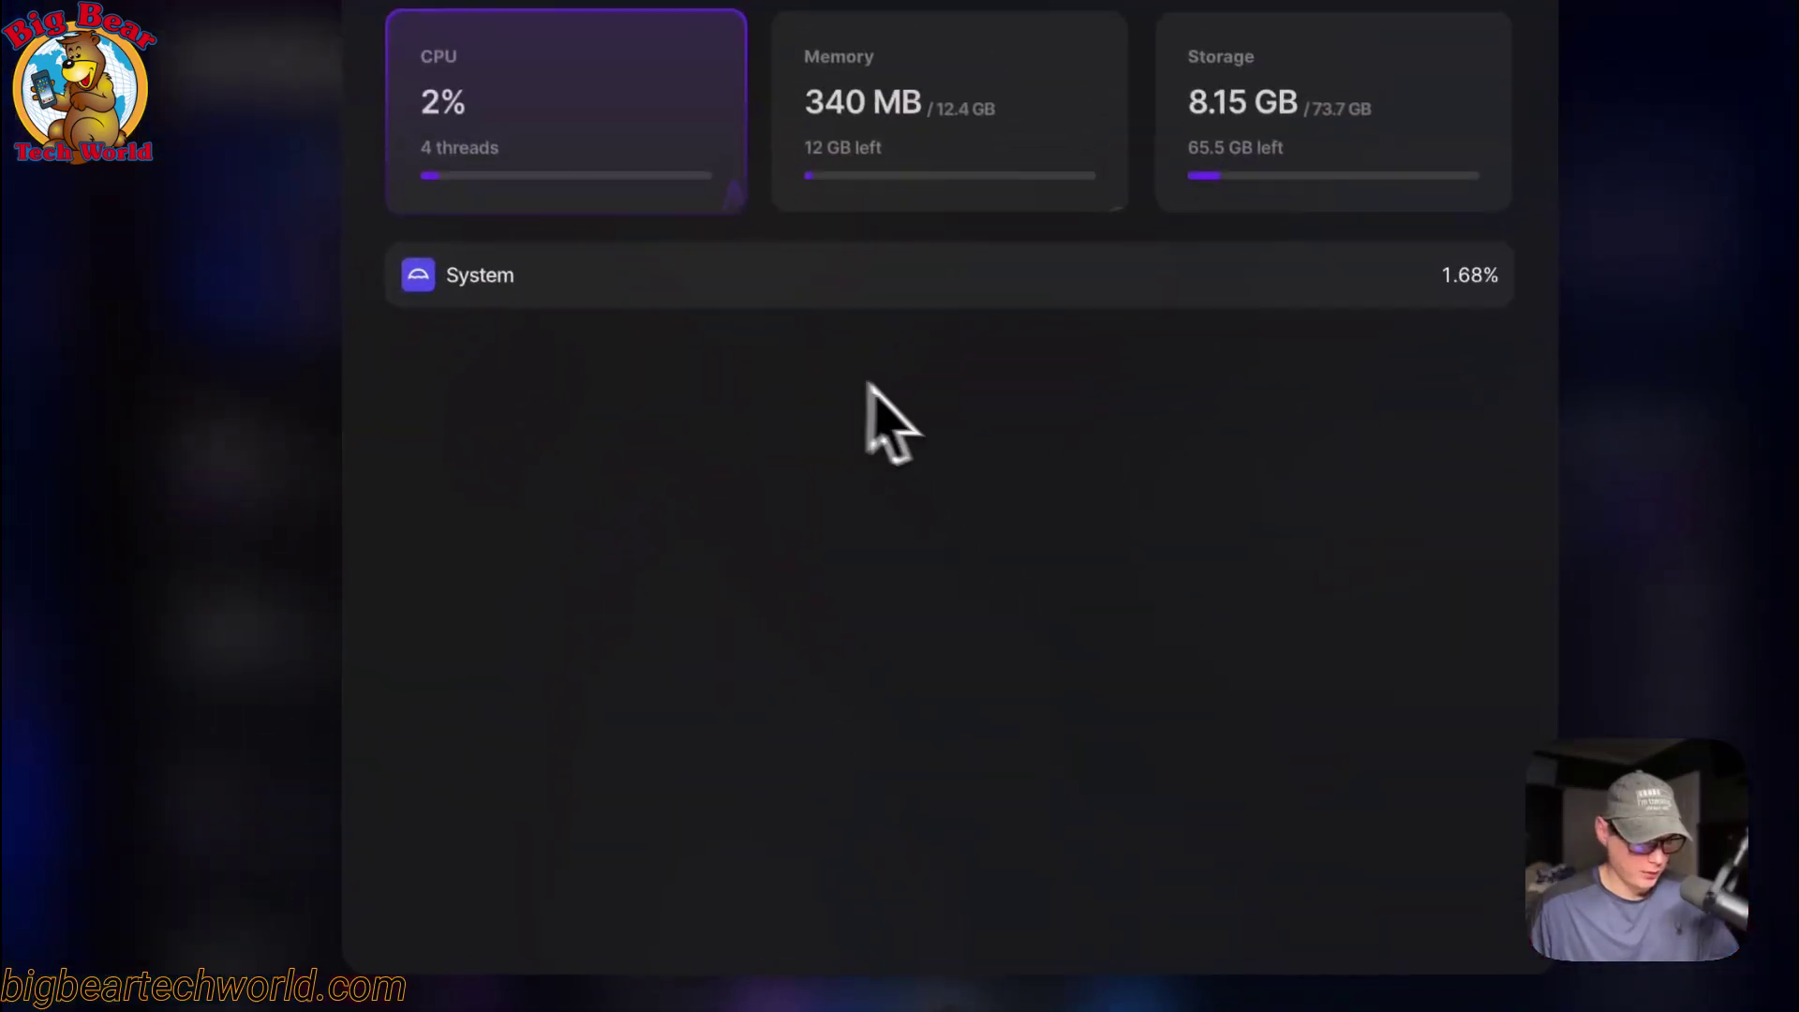
click(945, 905)
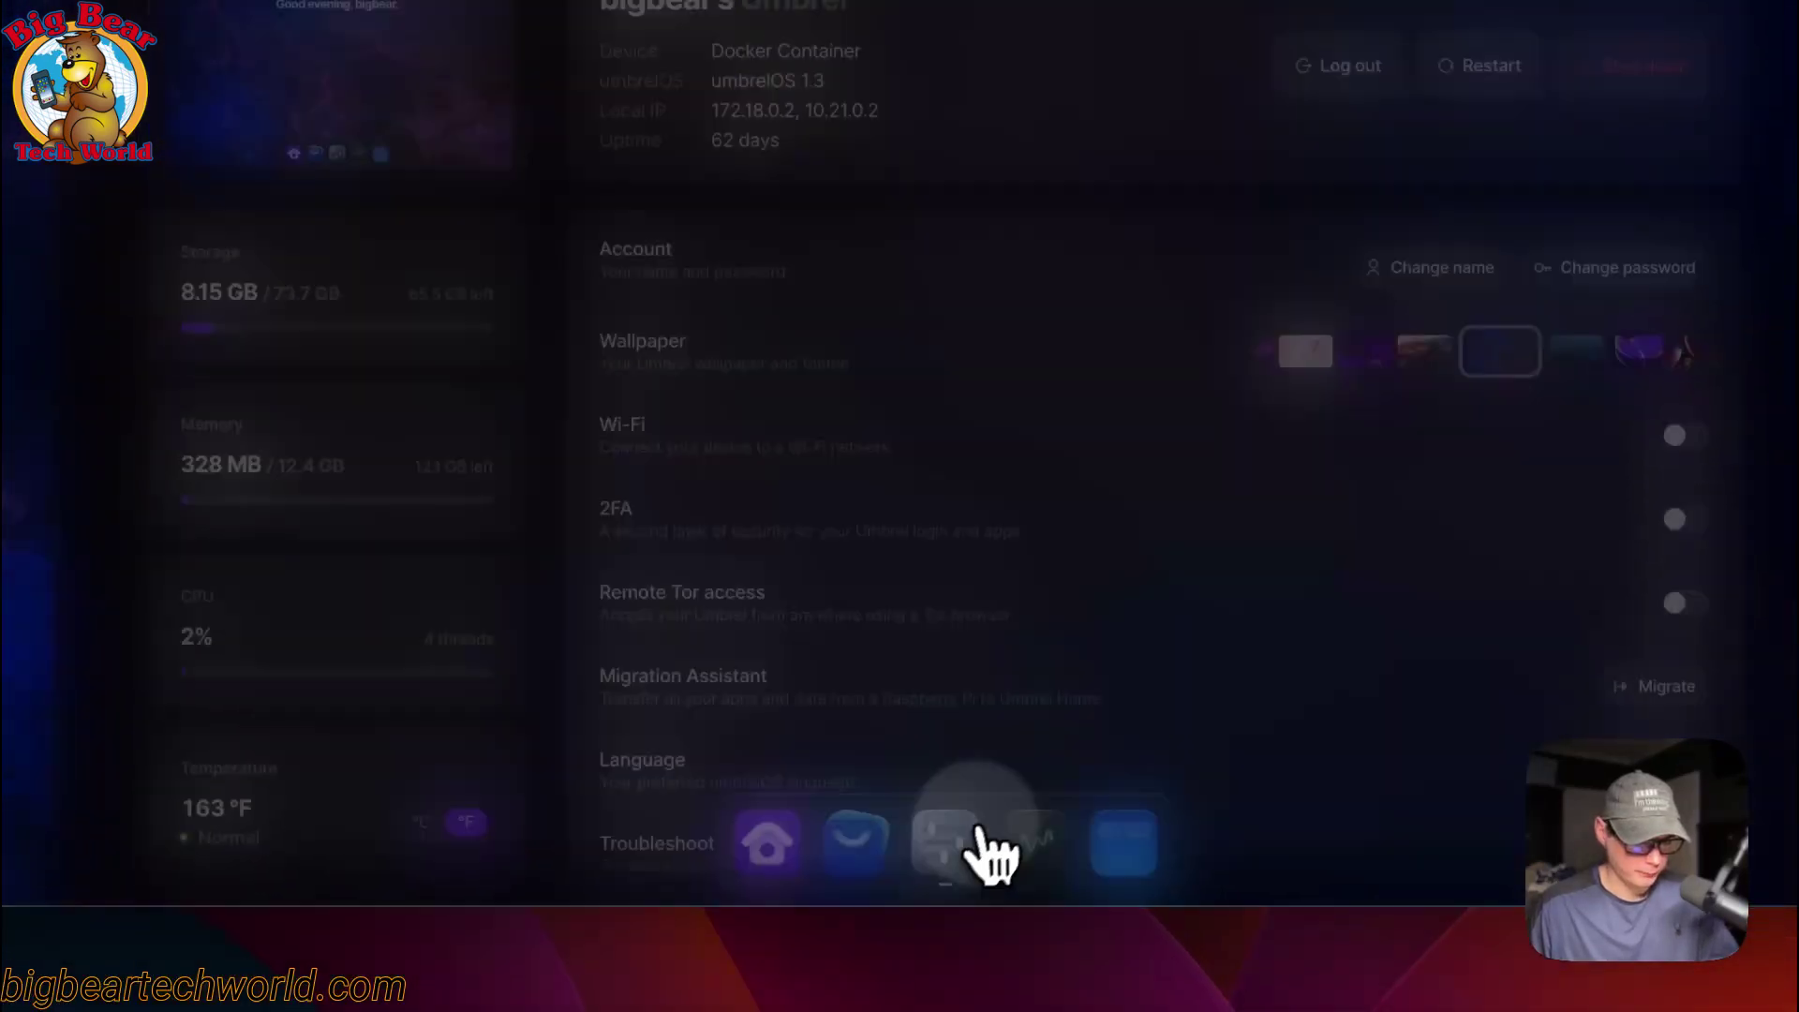
click(1136, 843)
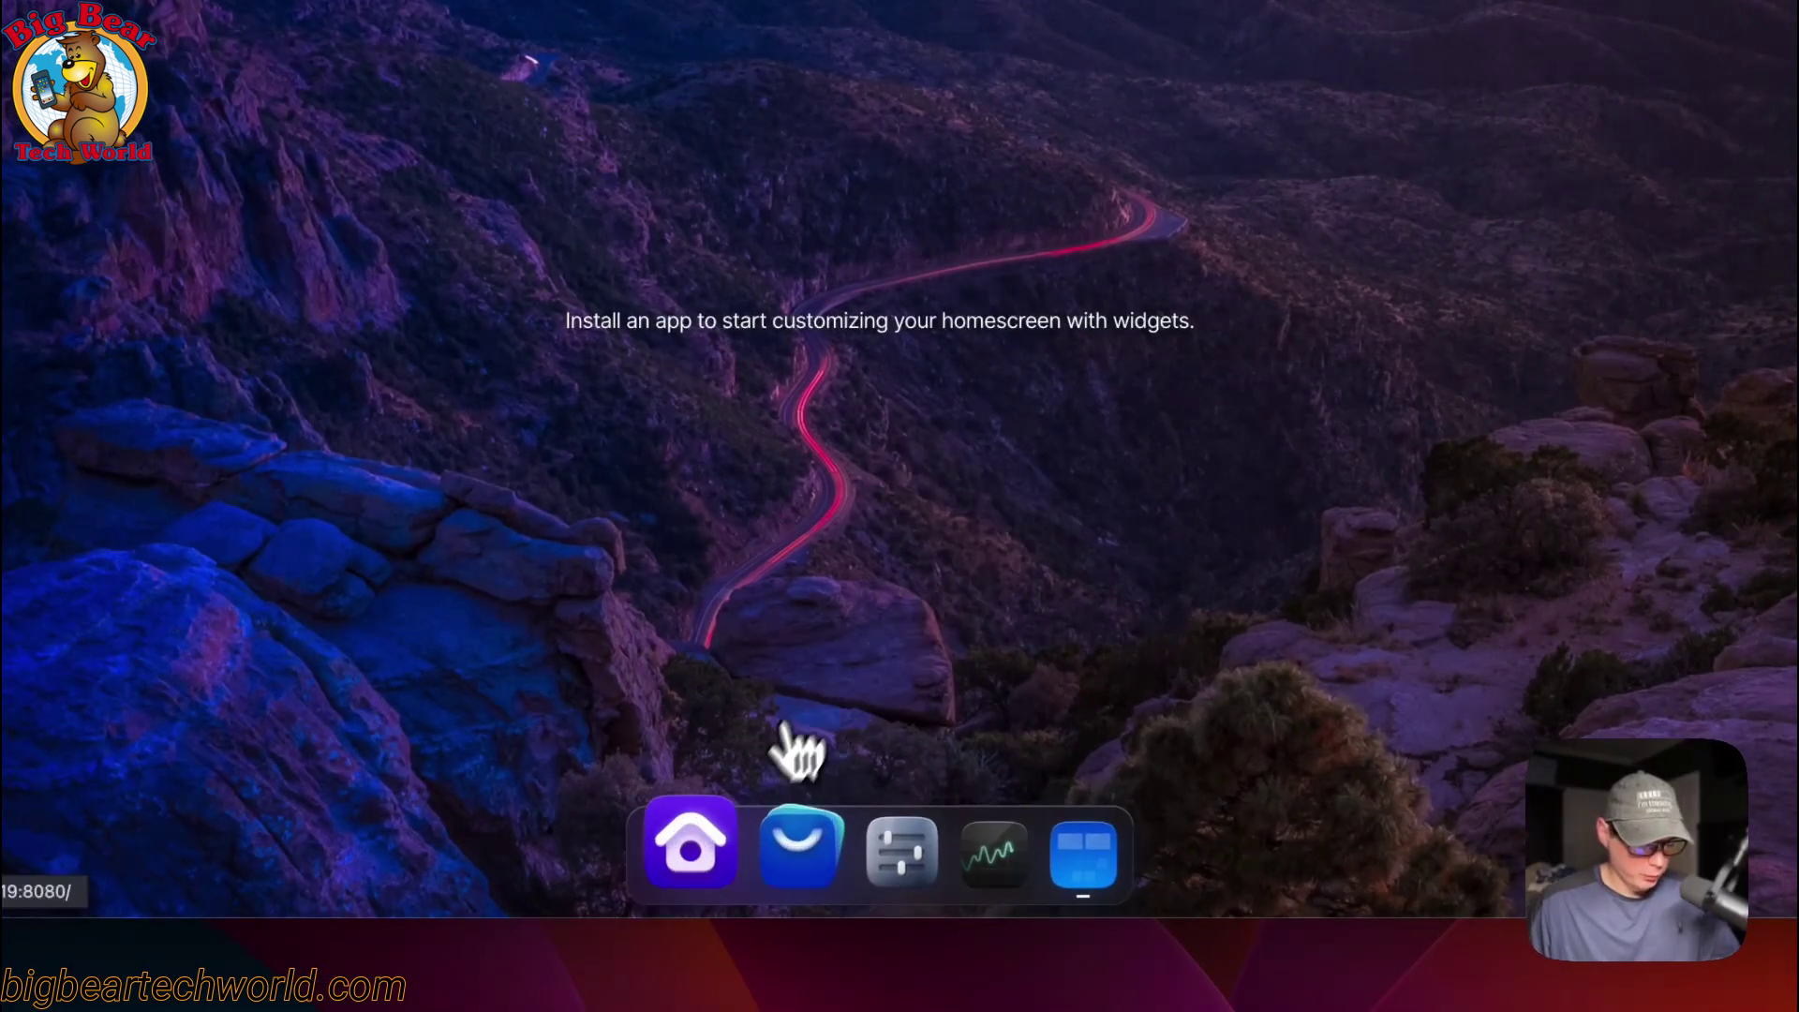
click(712, 852)
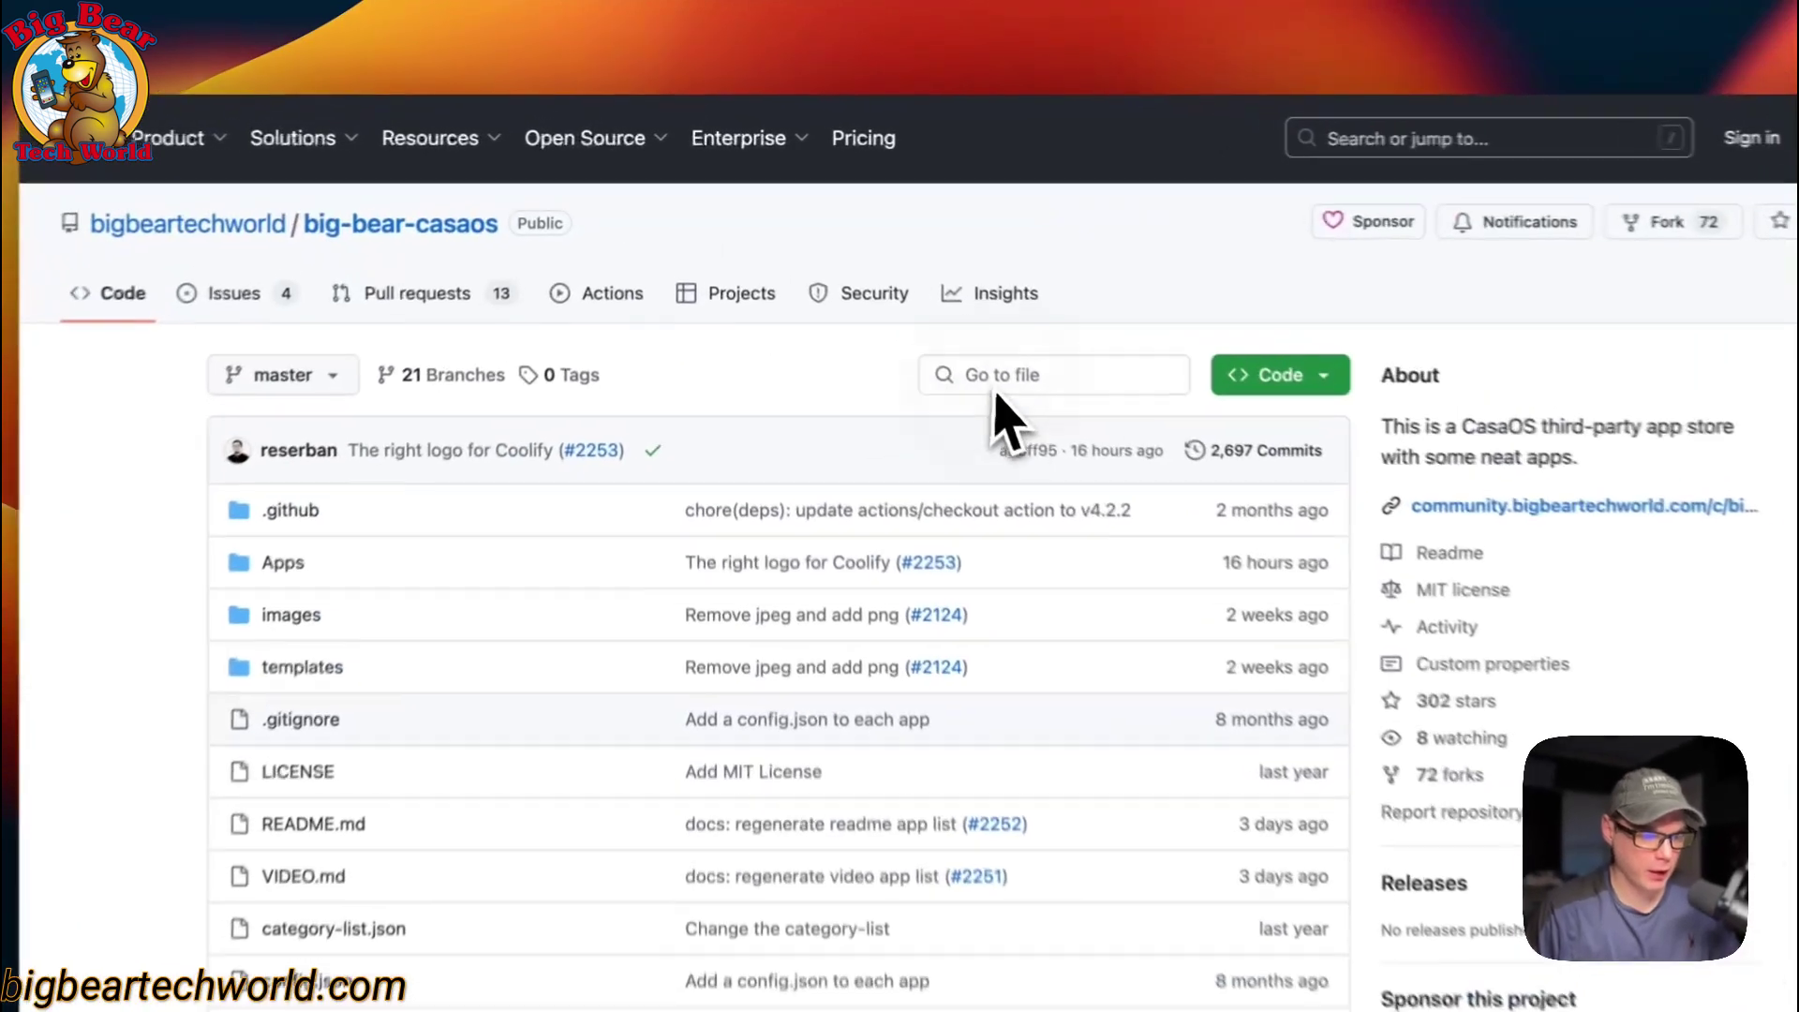
- Find 'umbrel' in big-bear-casaos and open Apps/umbrel-os/docker-compose.yml
click(911, 303)
text(umbrel)
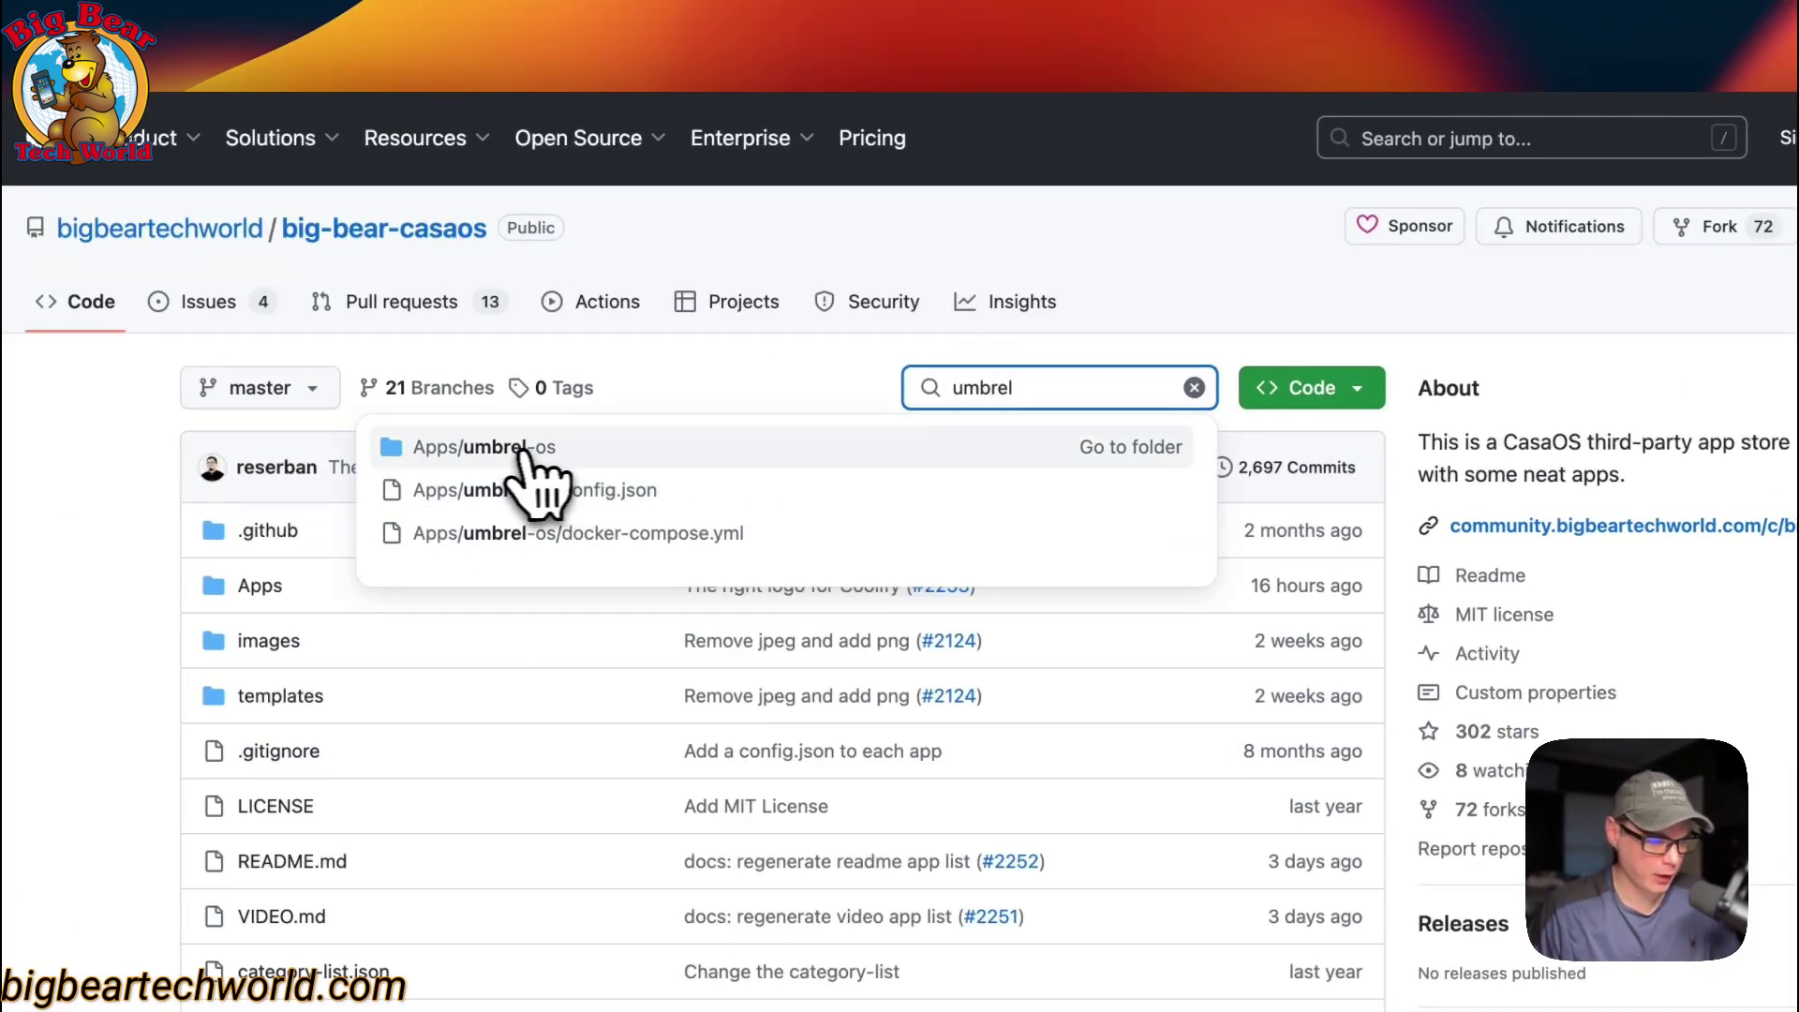
click(510, 448)
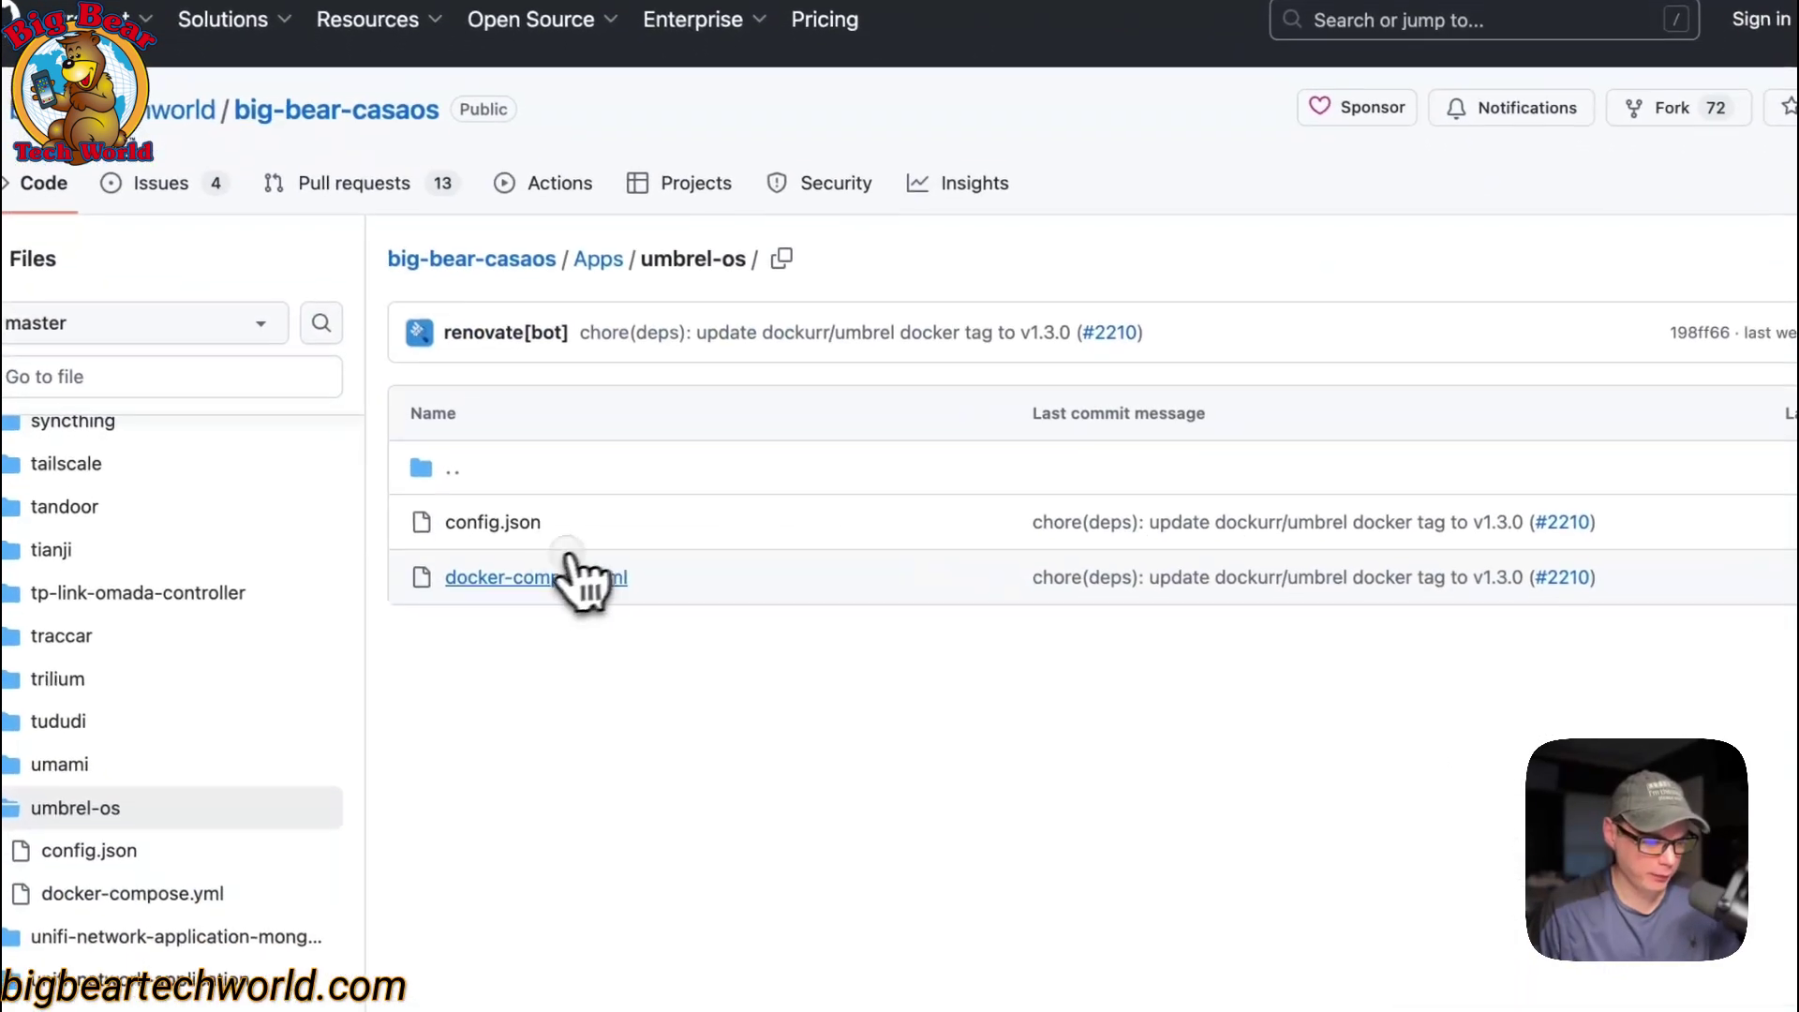
click(537, 571)
scroll(918, 631, down, 2)
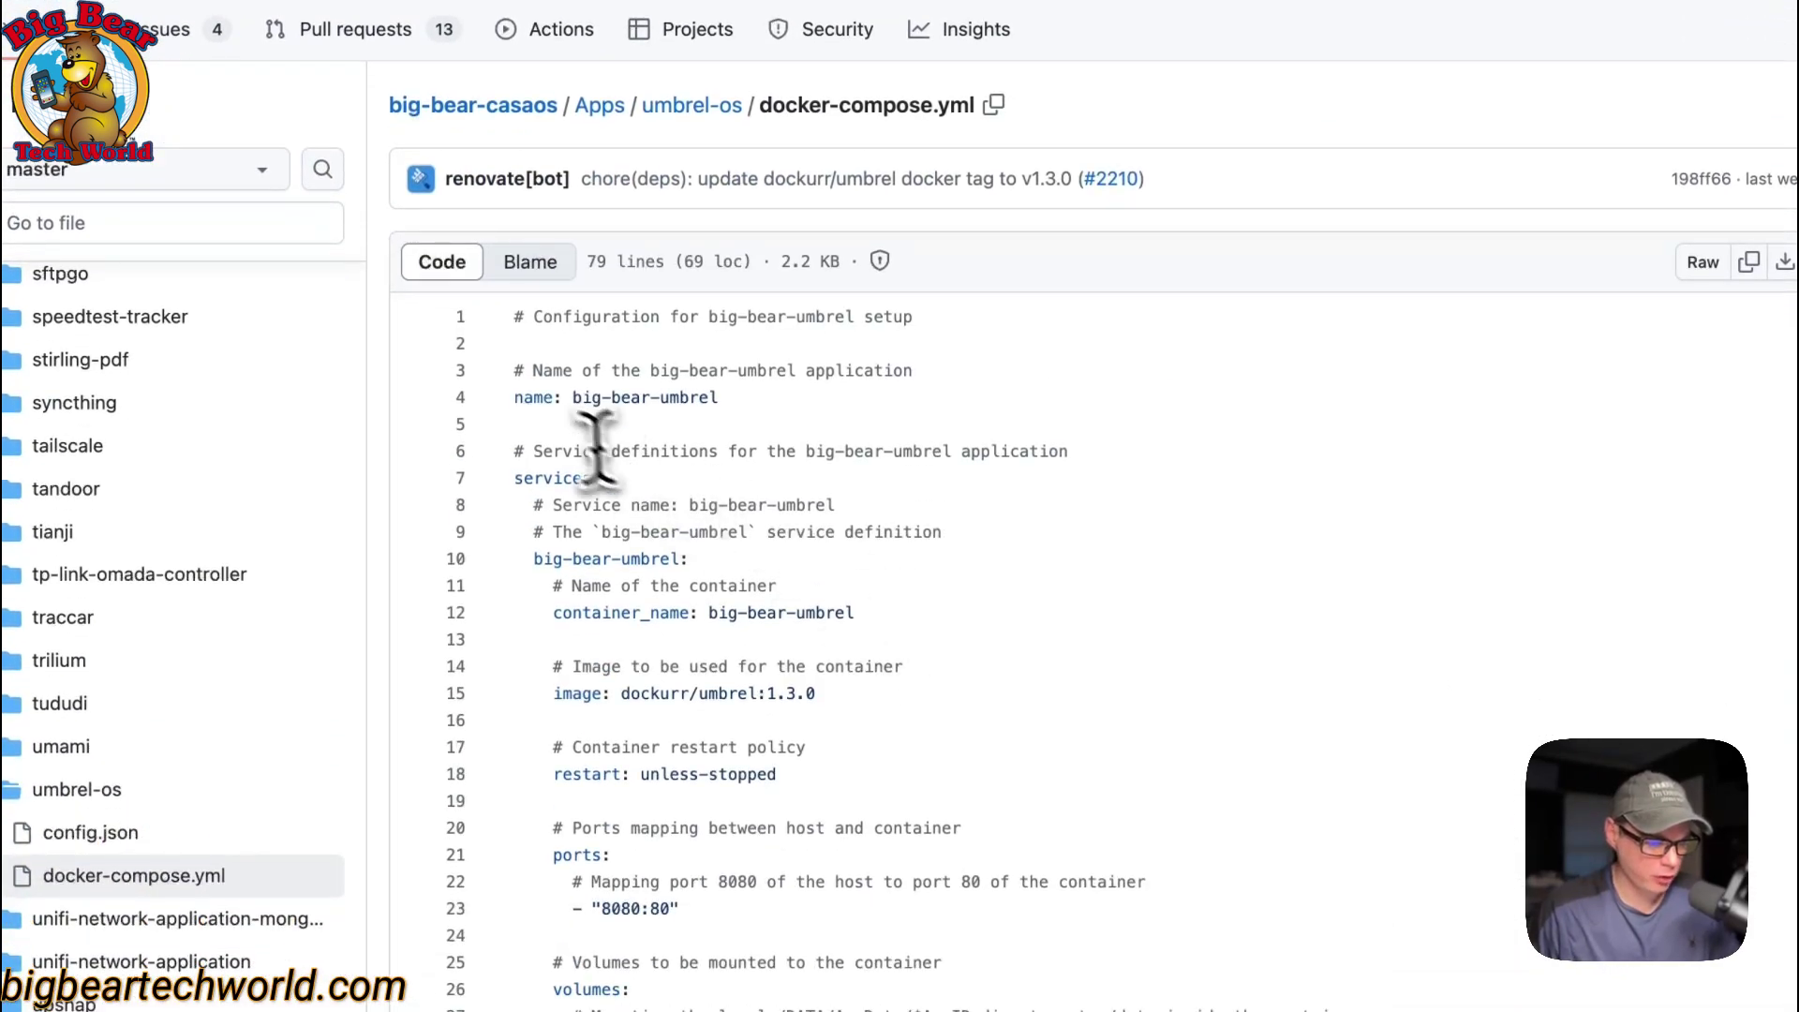
drag(514, 397, 825, 398)
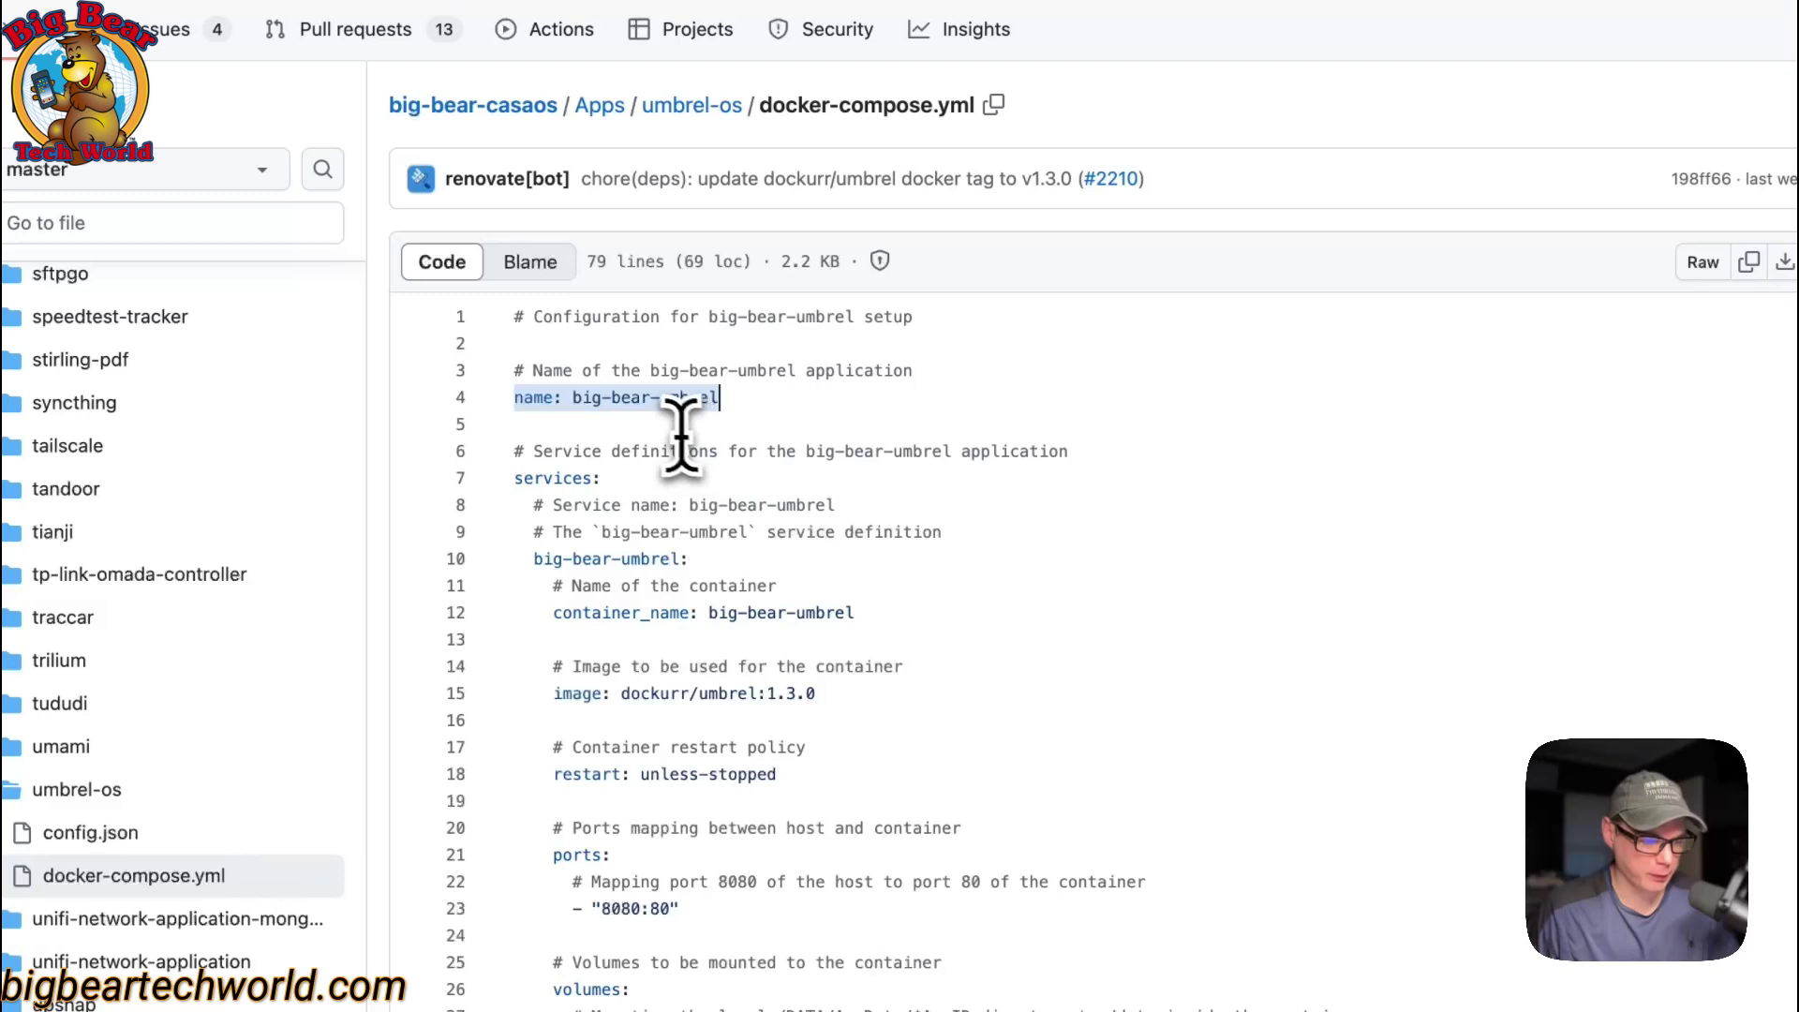
scroll(698, 429, down, 2)
- Highlight the services, big-bear-umbrel, container_name and image lines of the compose file
triple_click(583, 360)
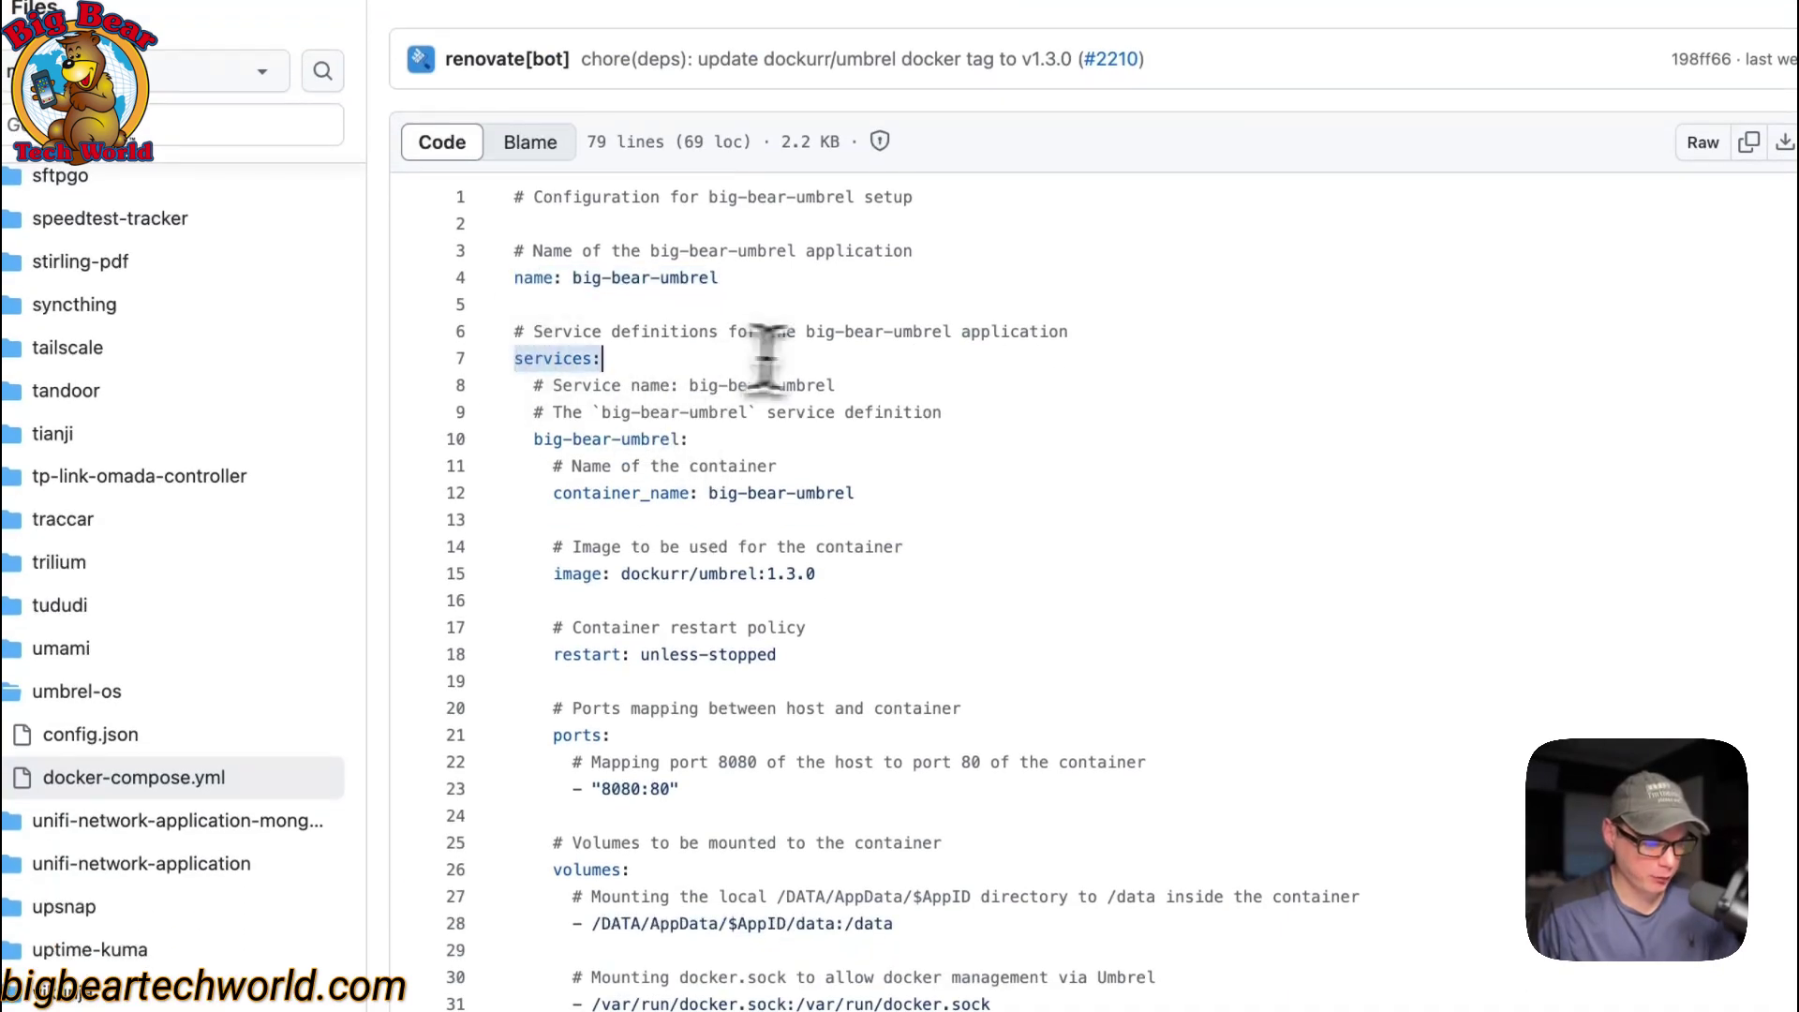
triple_click(543, 438)
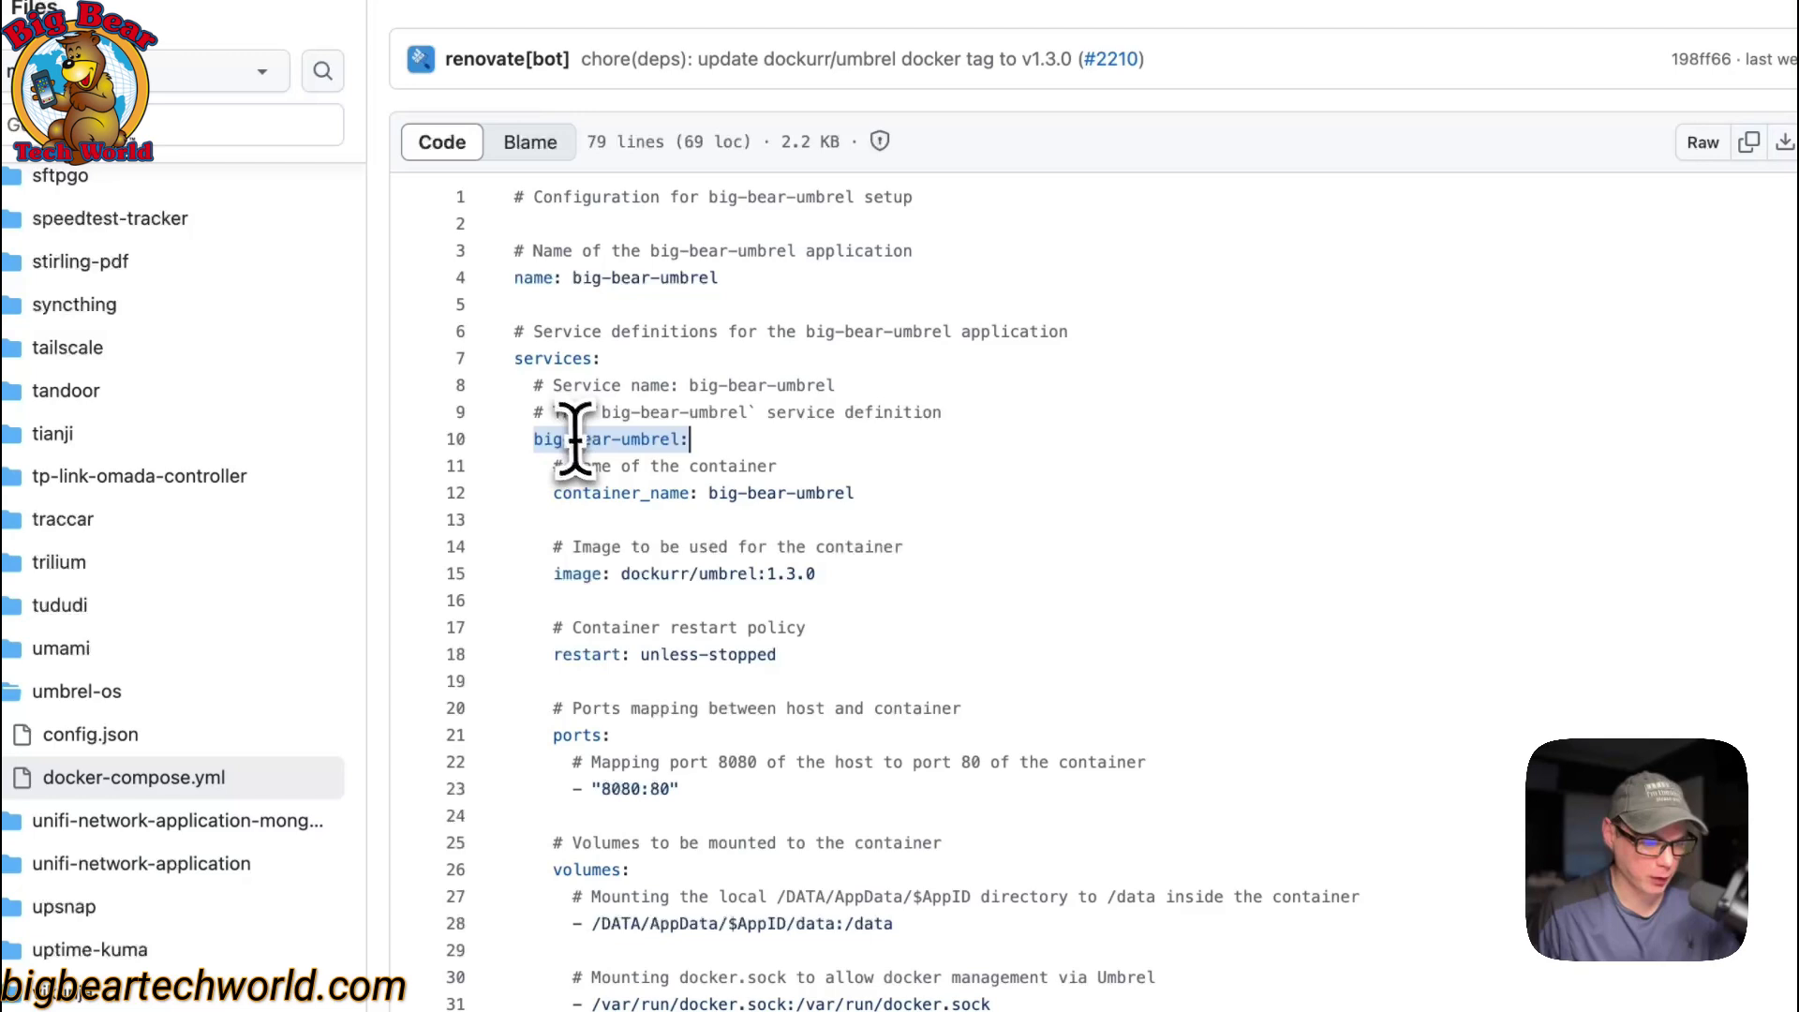
scroll(644, 452, down, 1)
triple_click(532, 447)
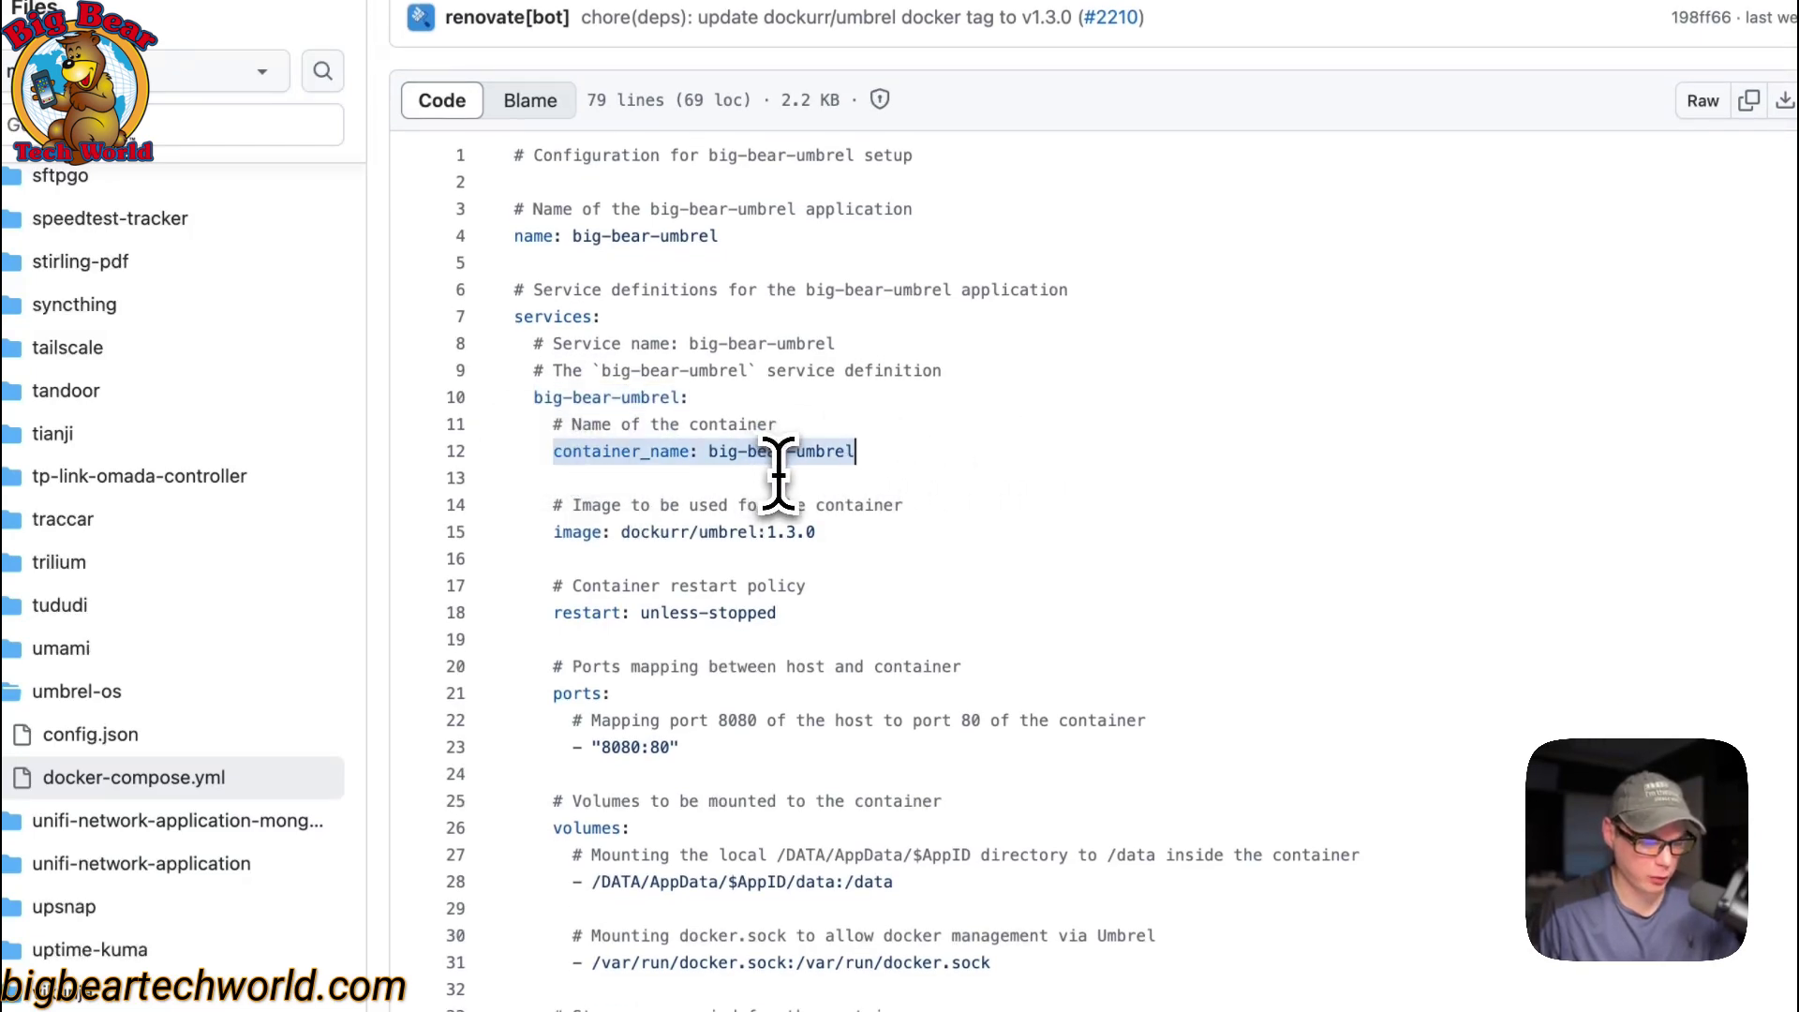
scroll(825, 474, down, 1)
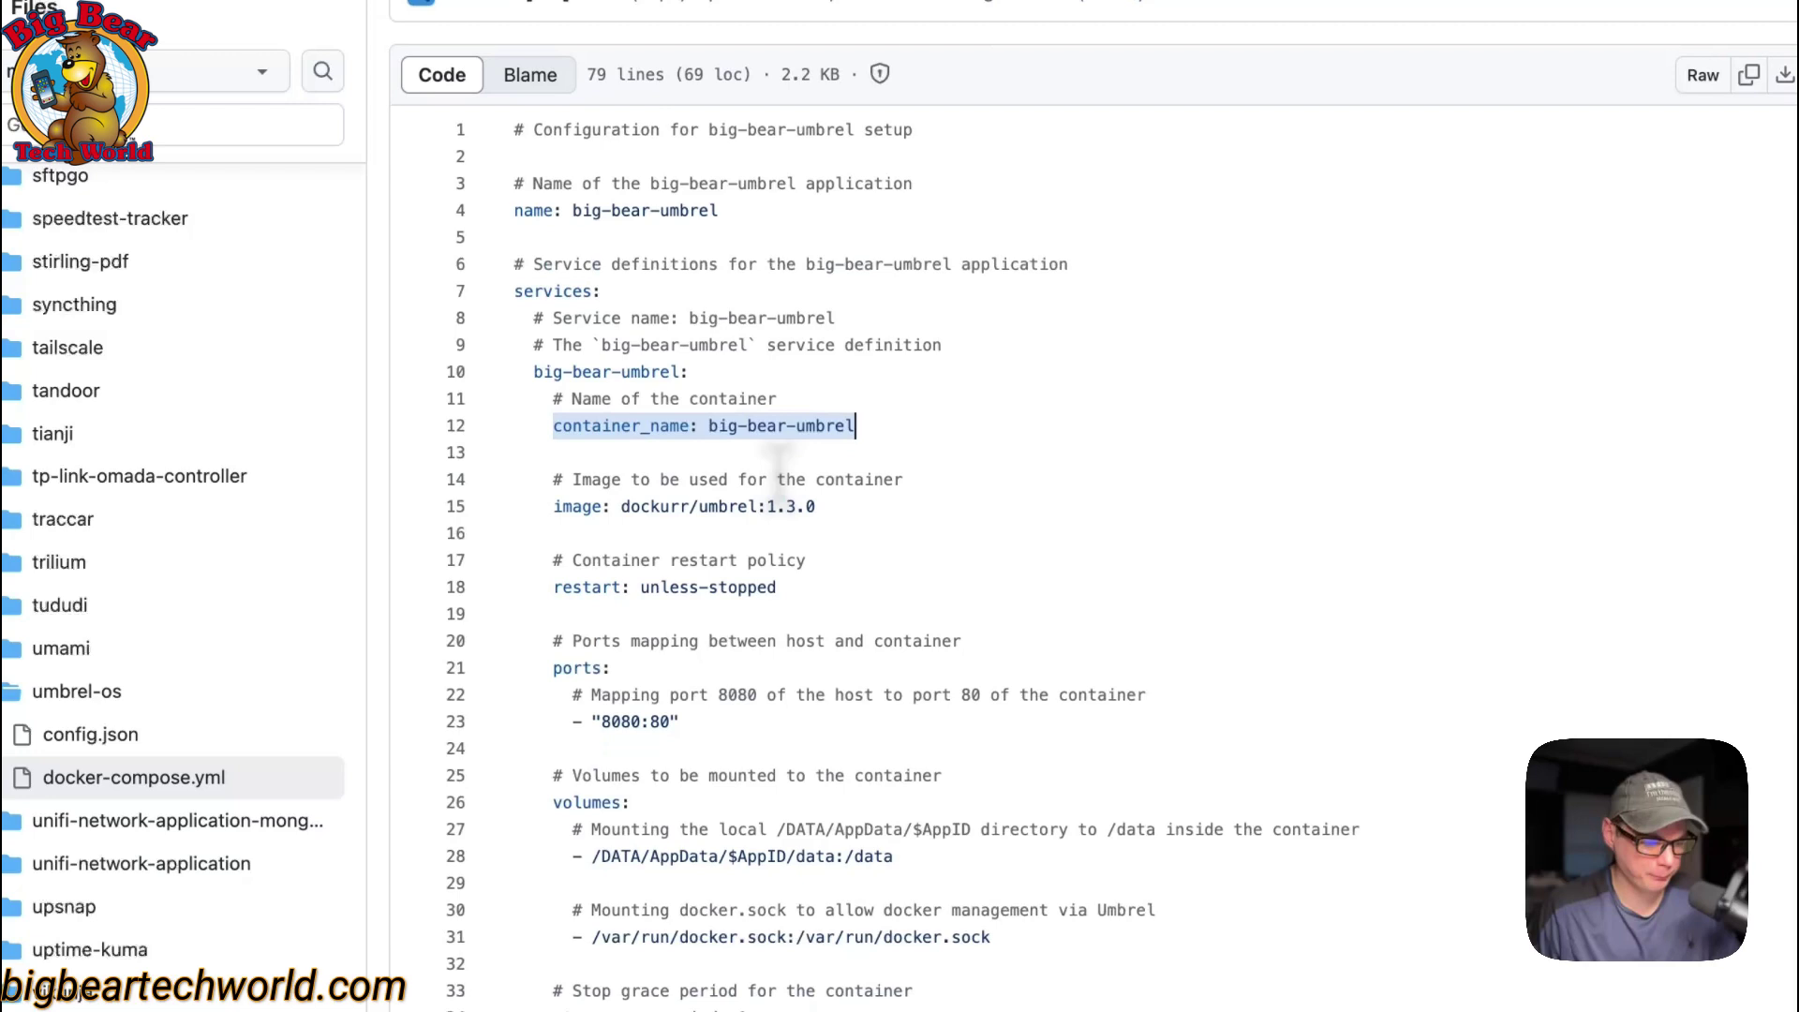
drag(554, 488, 895, 488)
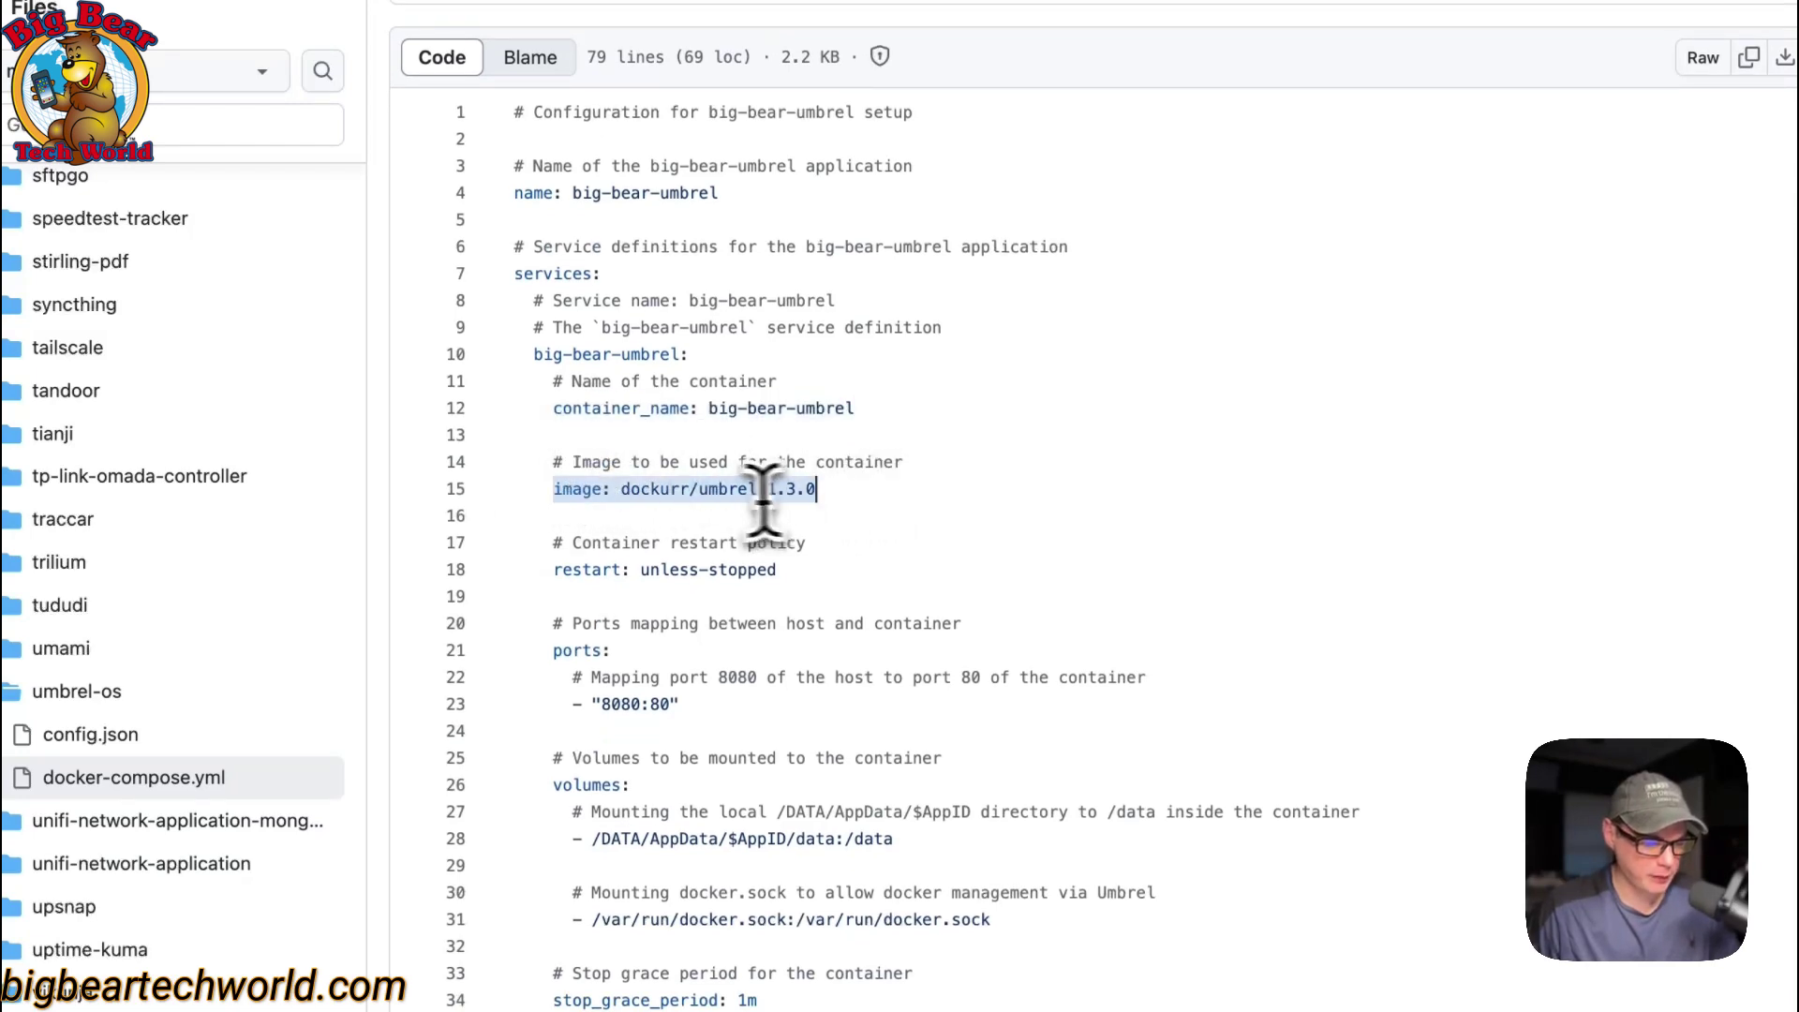
click(622, 489)
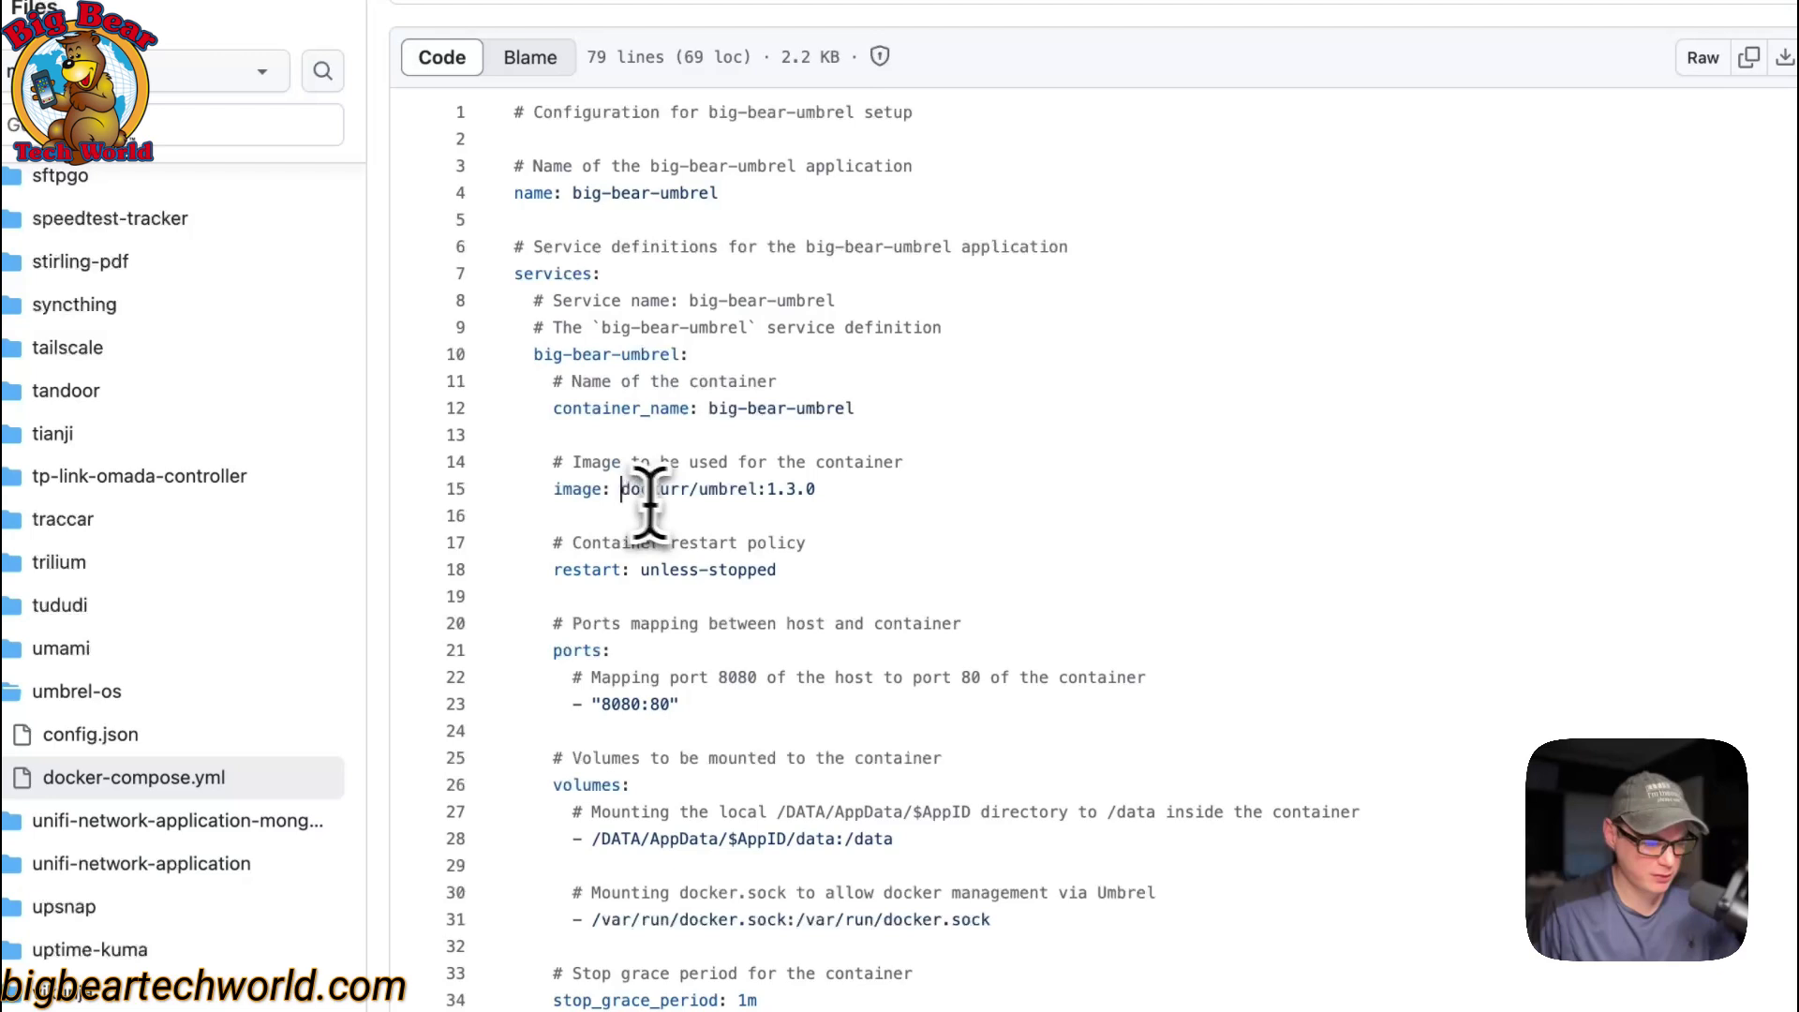
- Highlight the 1.3.0 image version, restart: unless-stopped policy and 8080:80 port mapping
drag(767, 488, 883, 487)
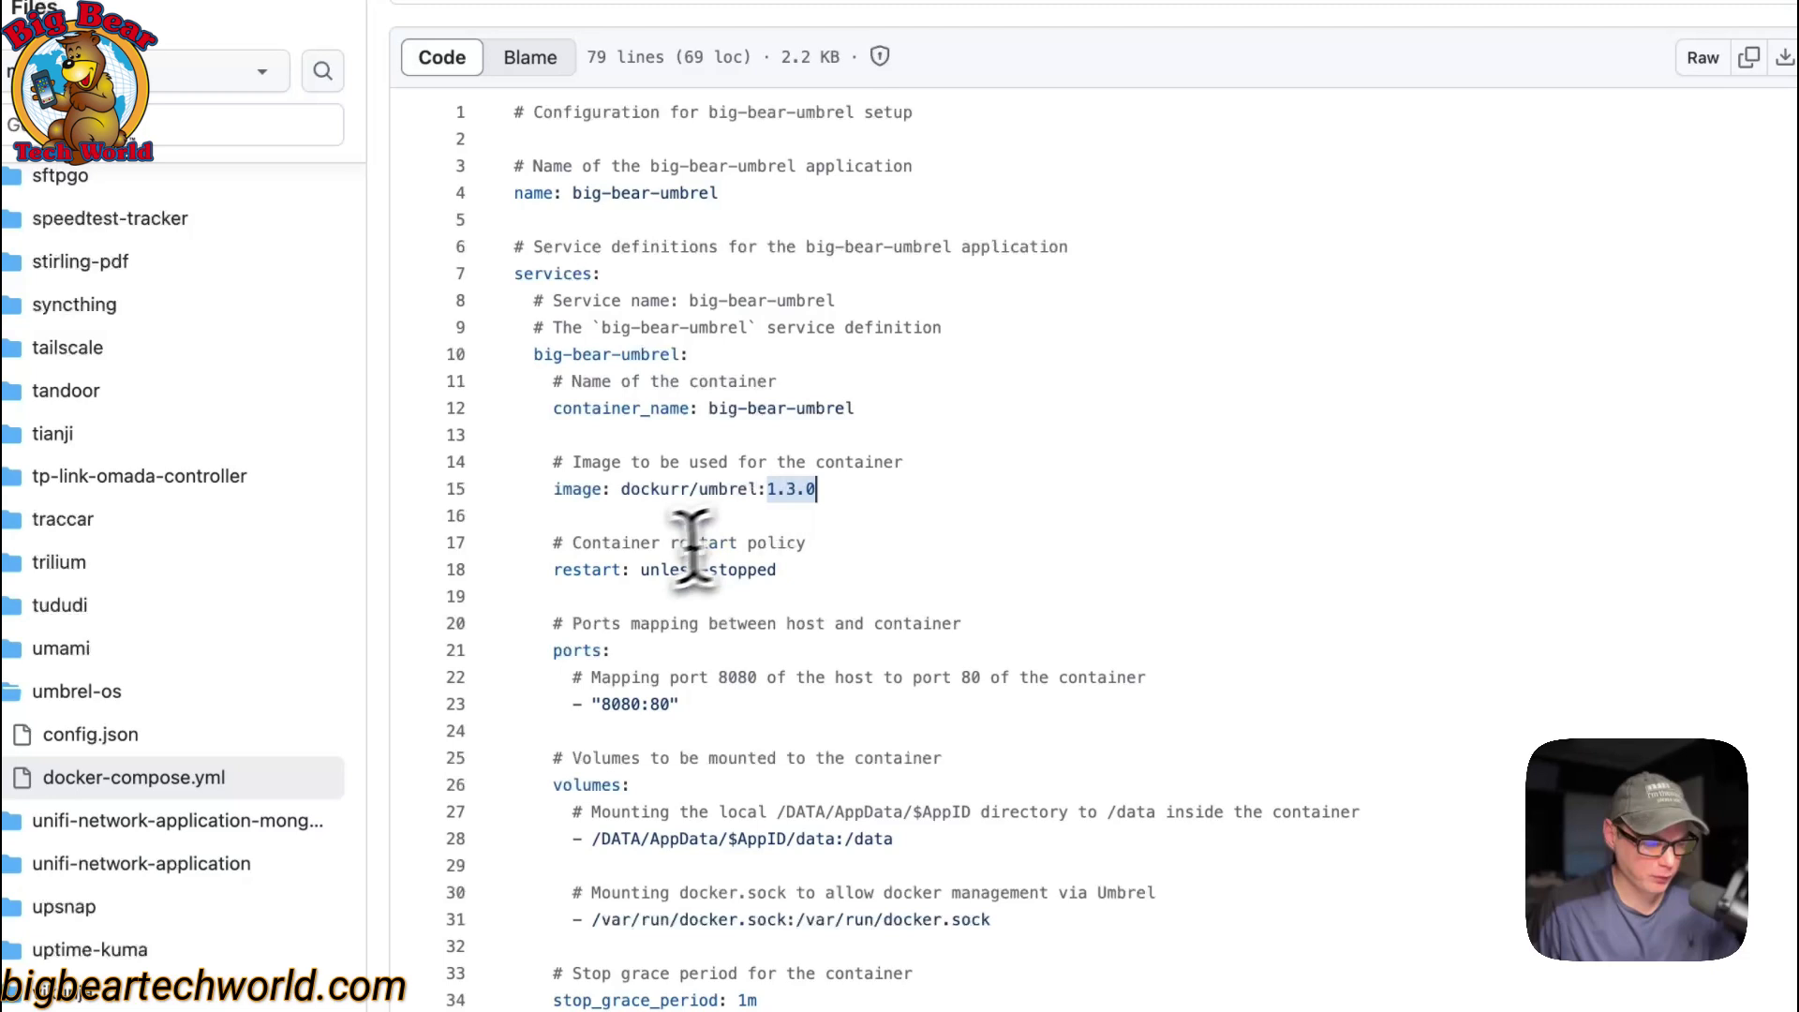
triple_click(558, 570)
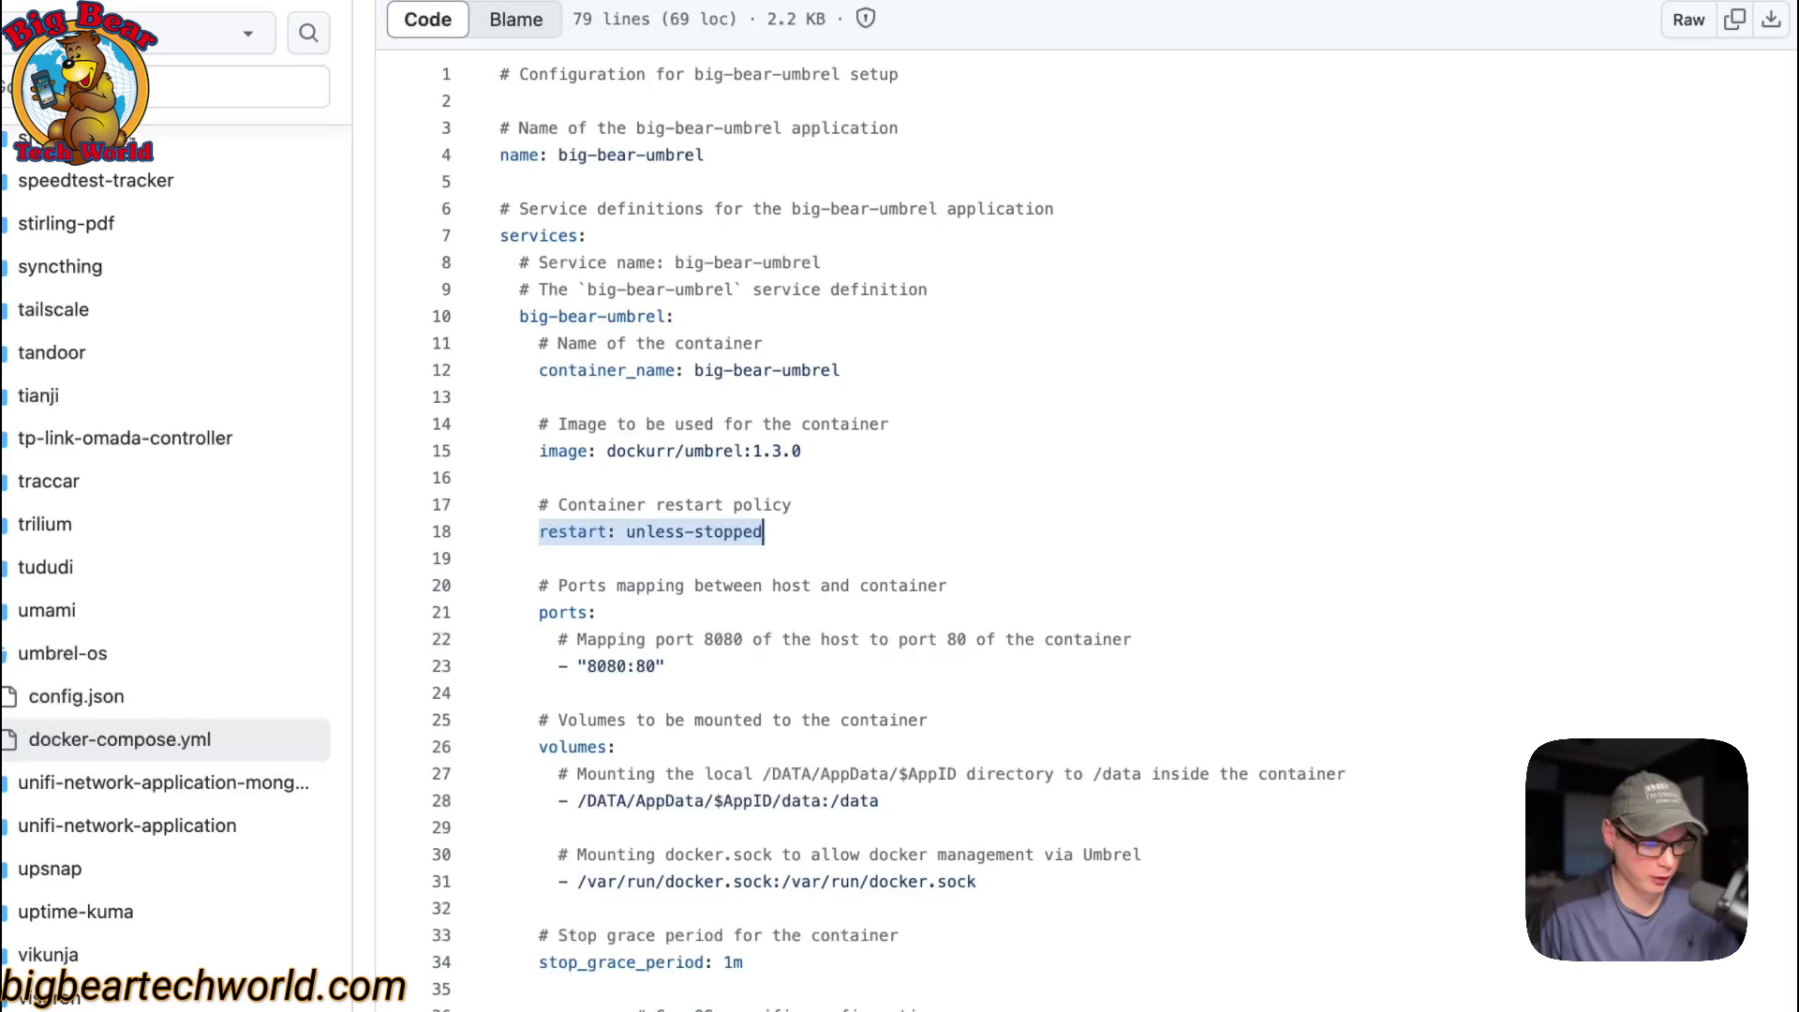
scroll(875, 515, down, 3)
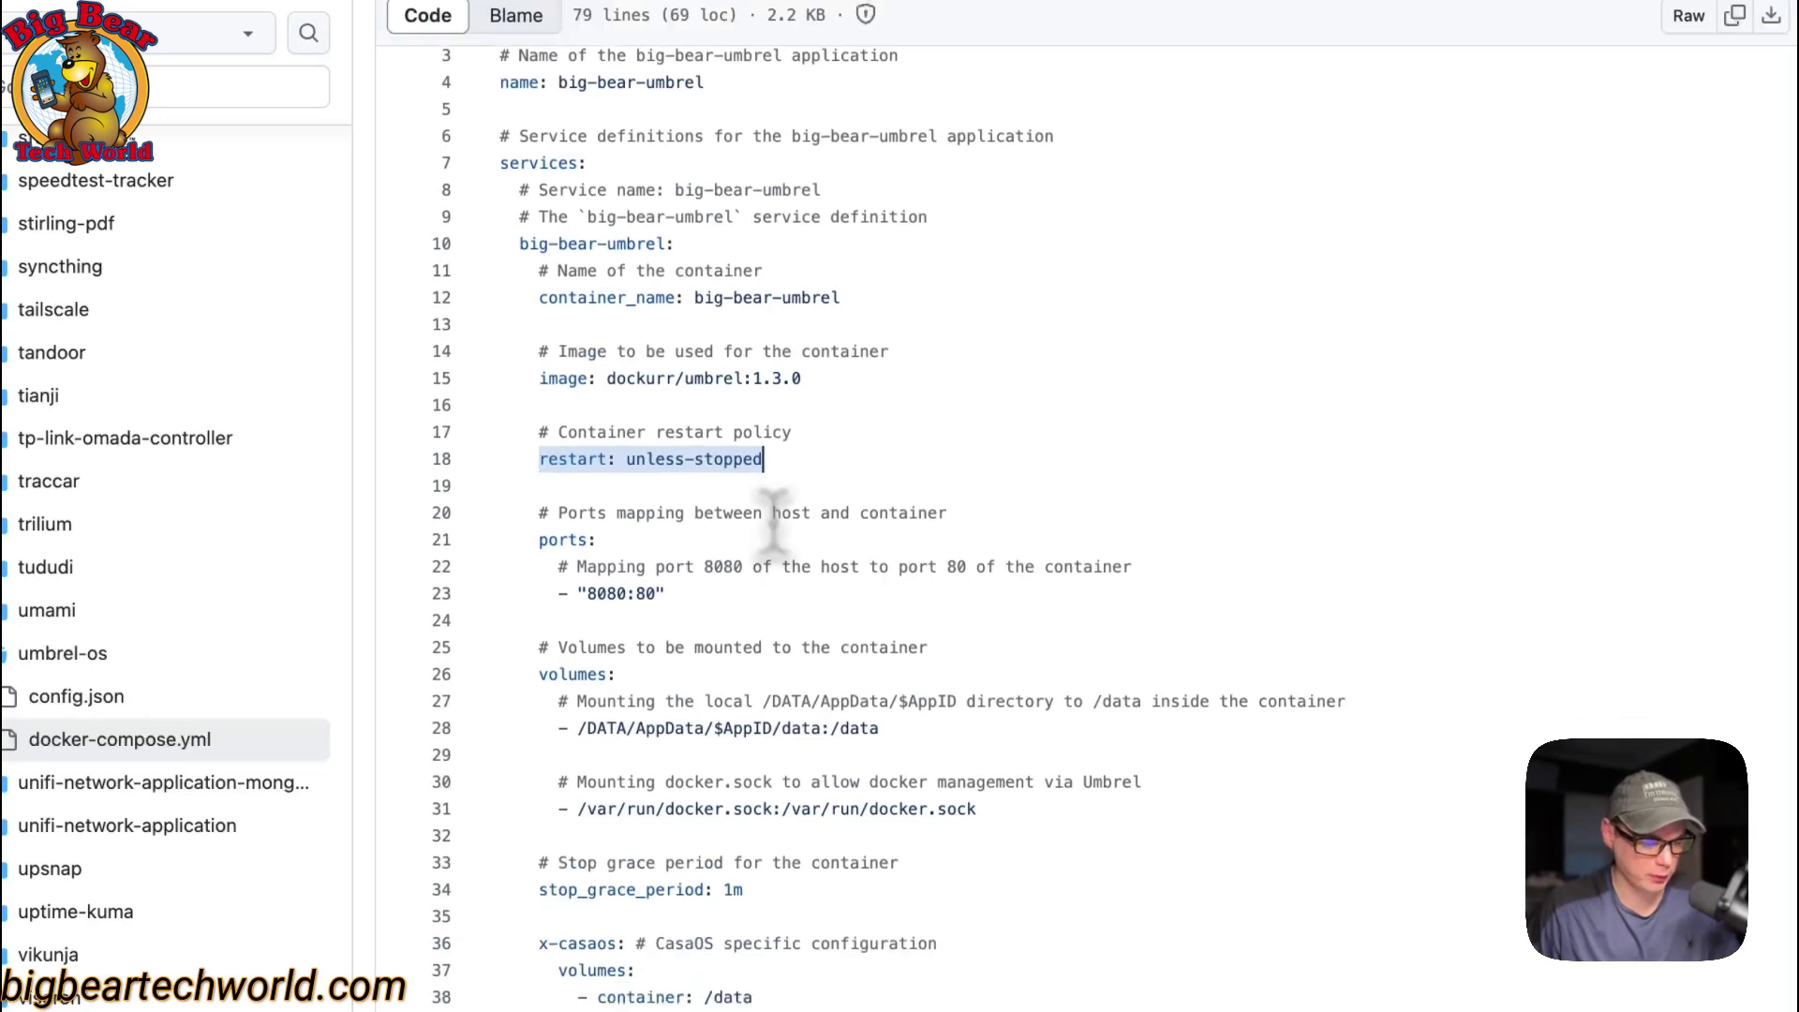
drag(538, 463, 685, 540)
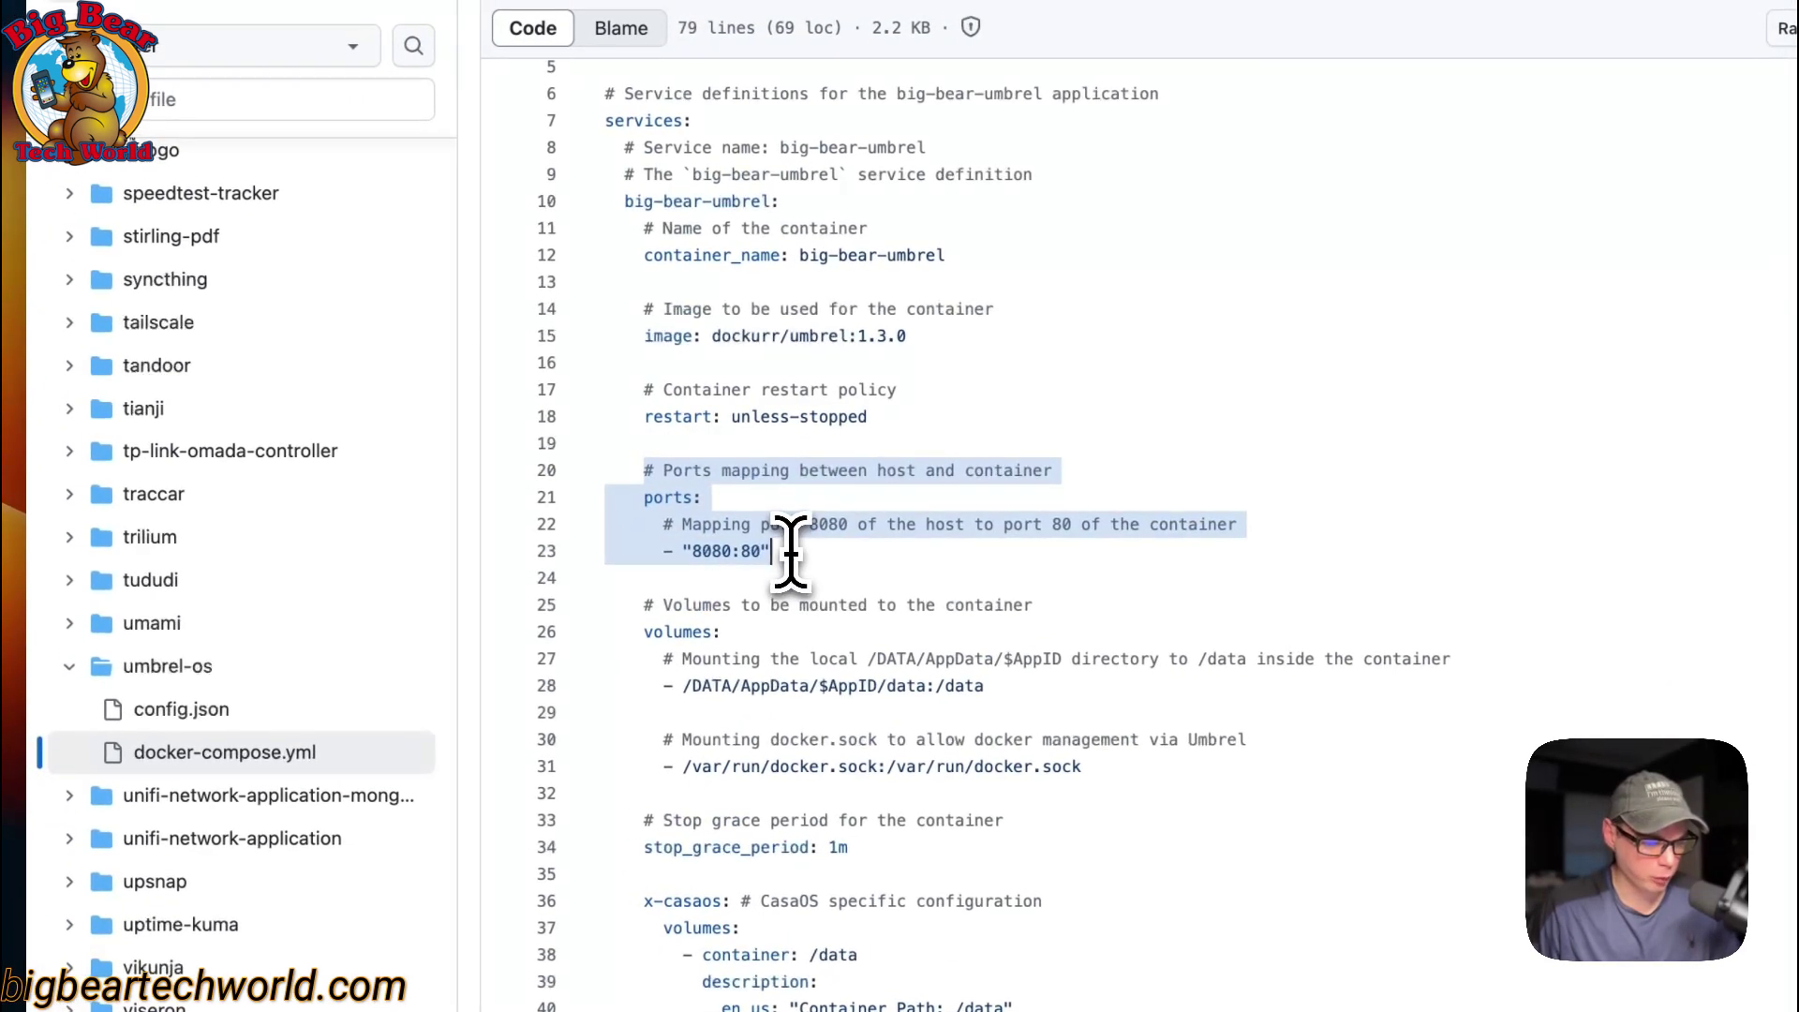
click(719, 557)
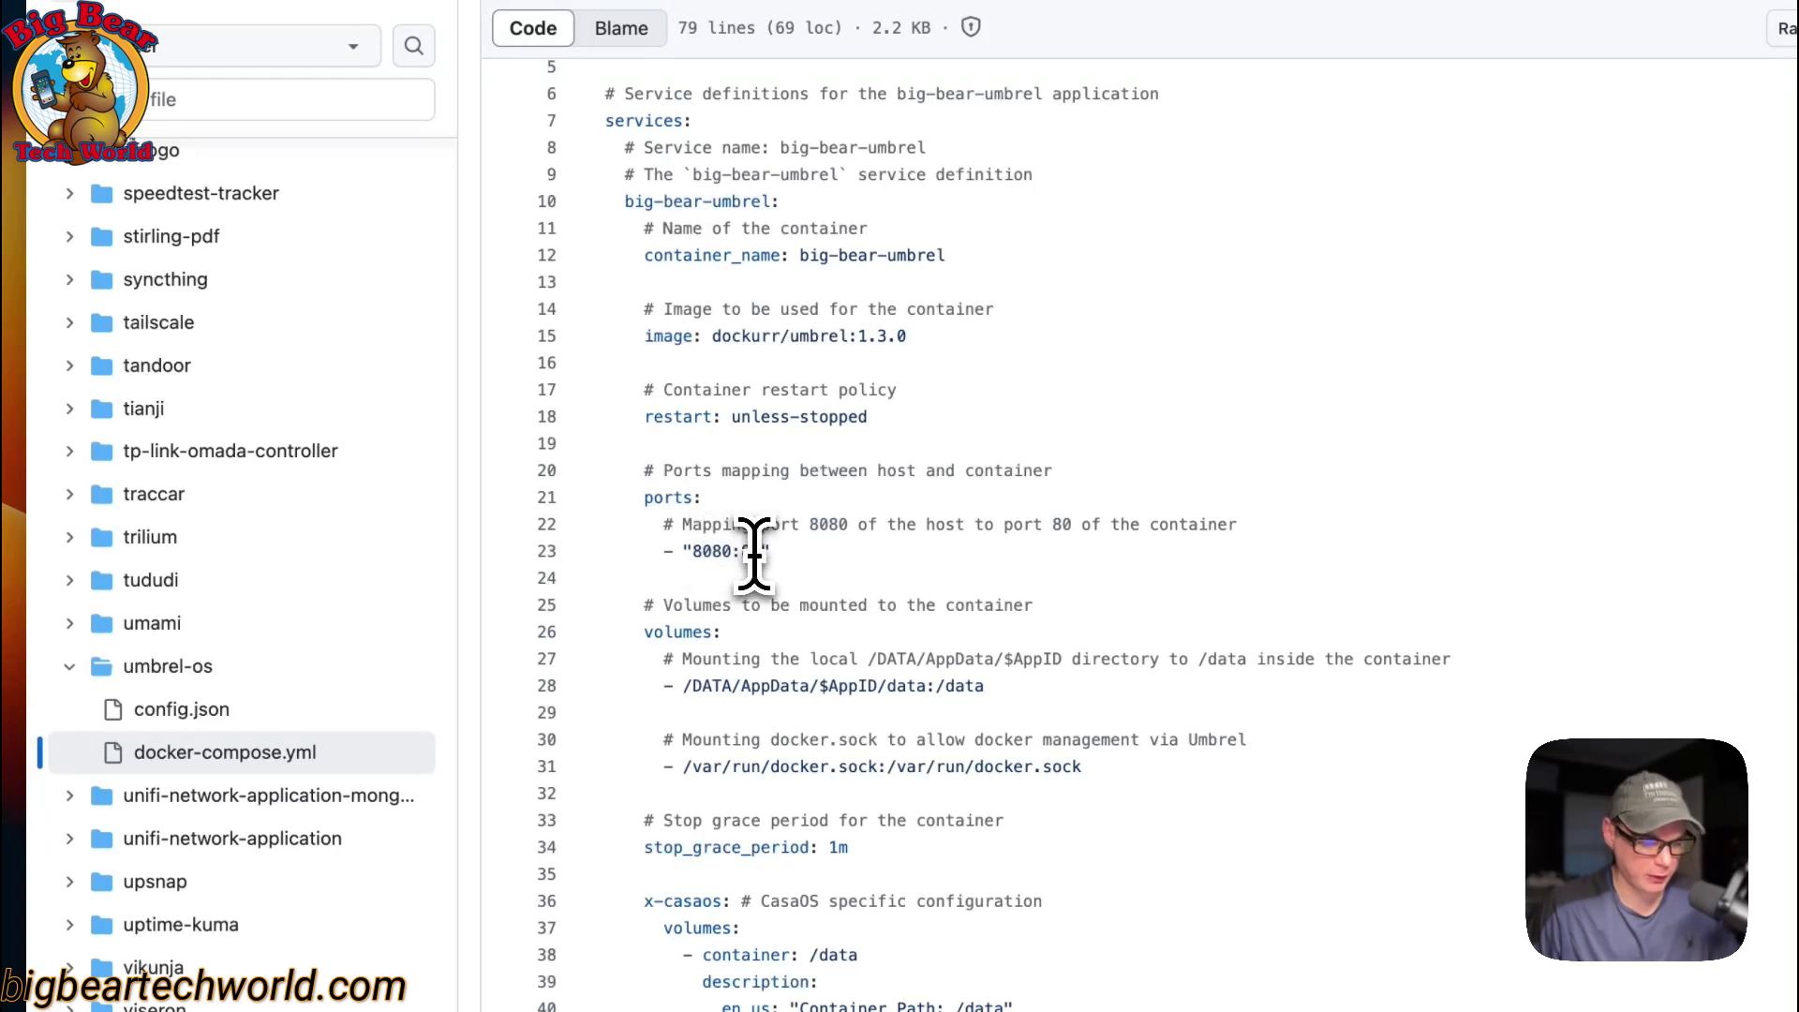
scroll(754, 553, down, 3)
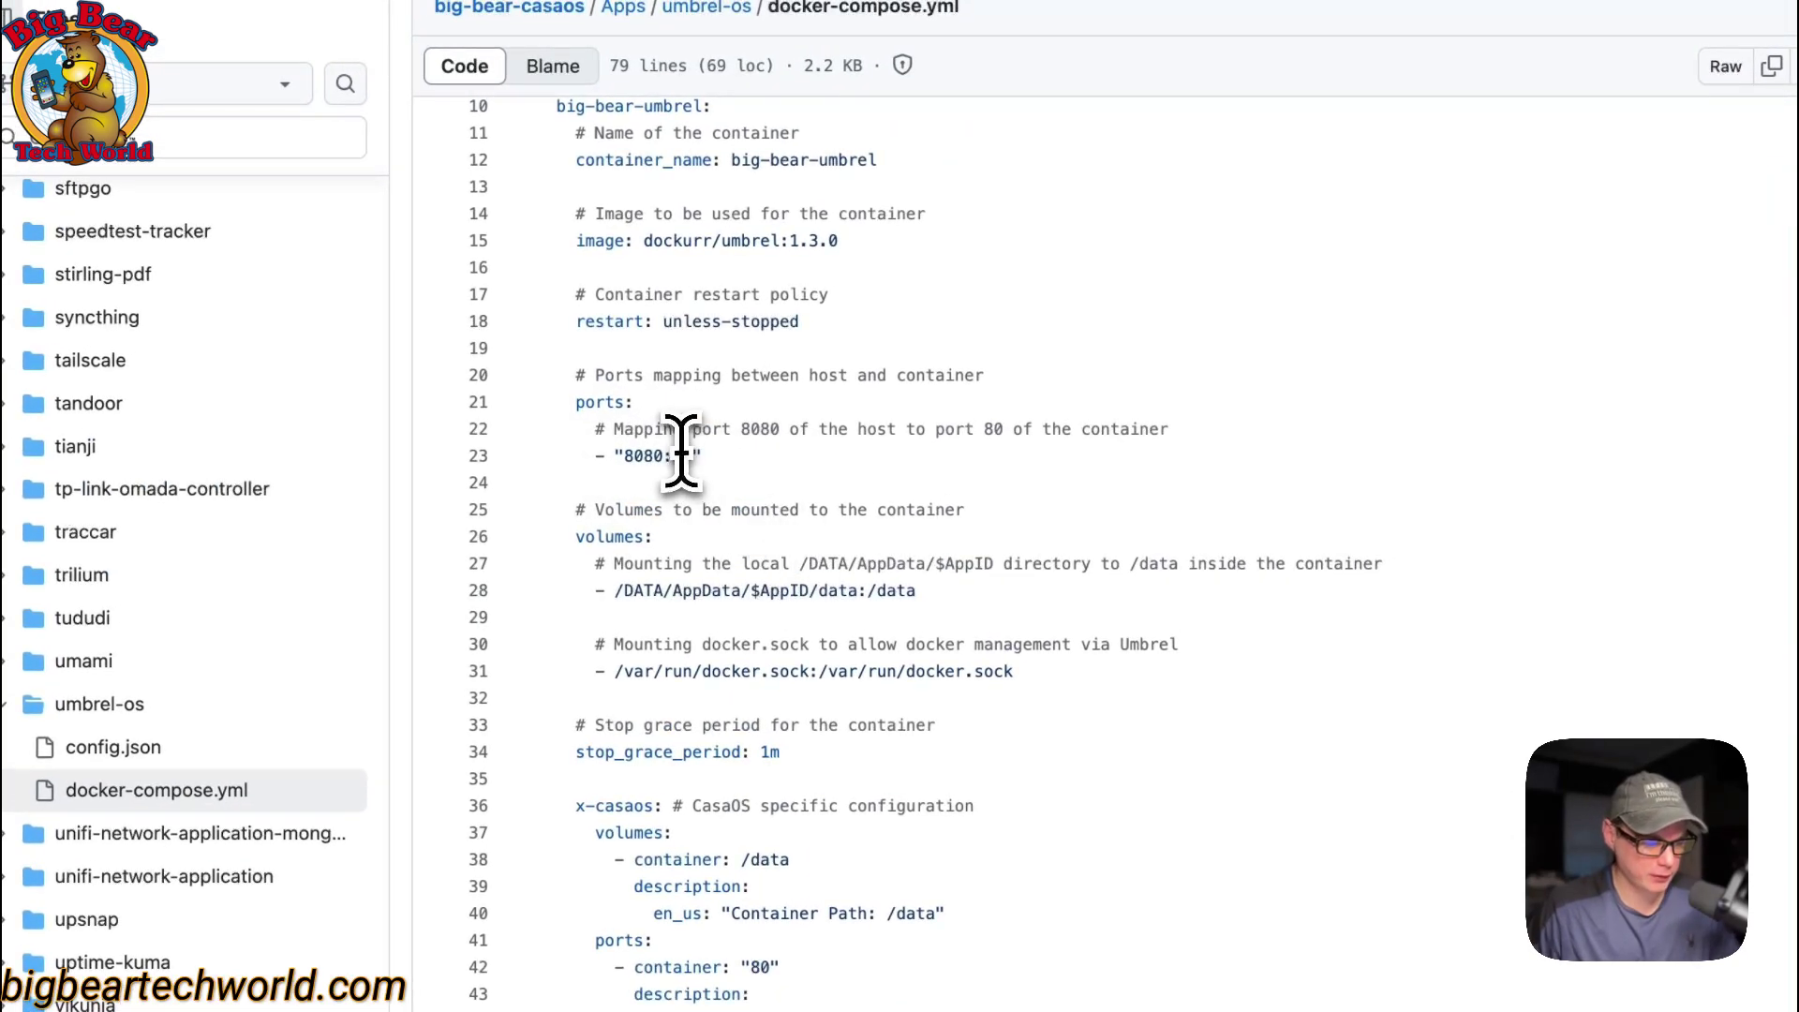
drag(571, 509, 1071, 687)
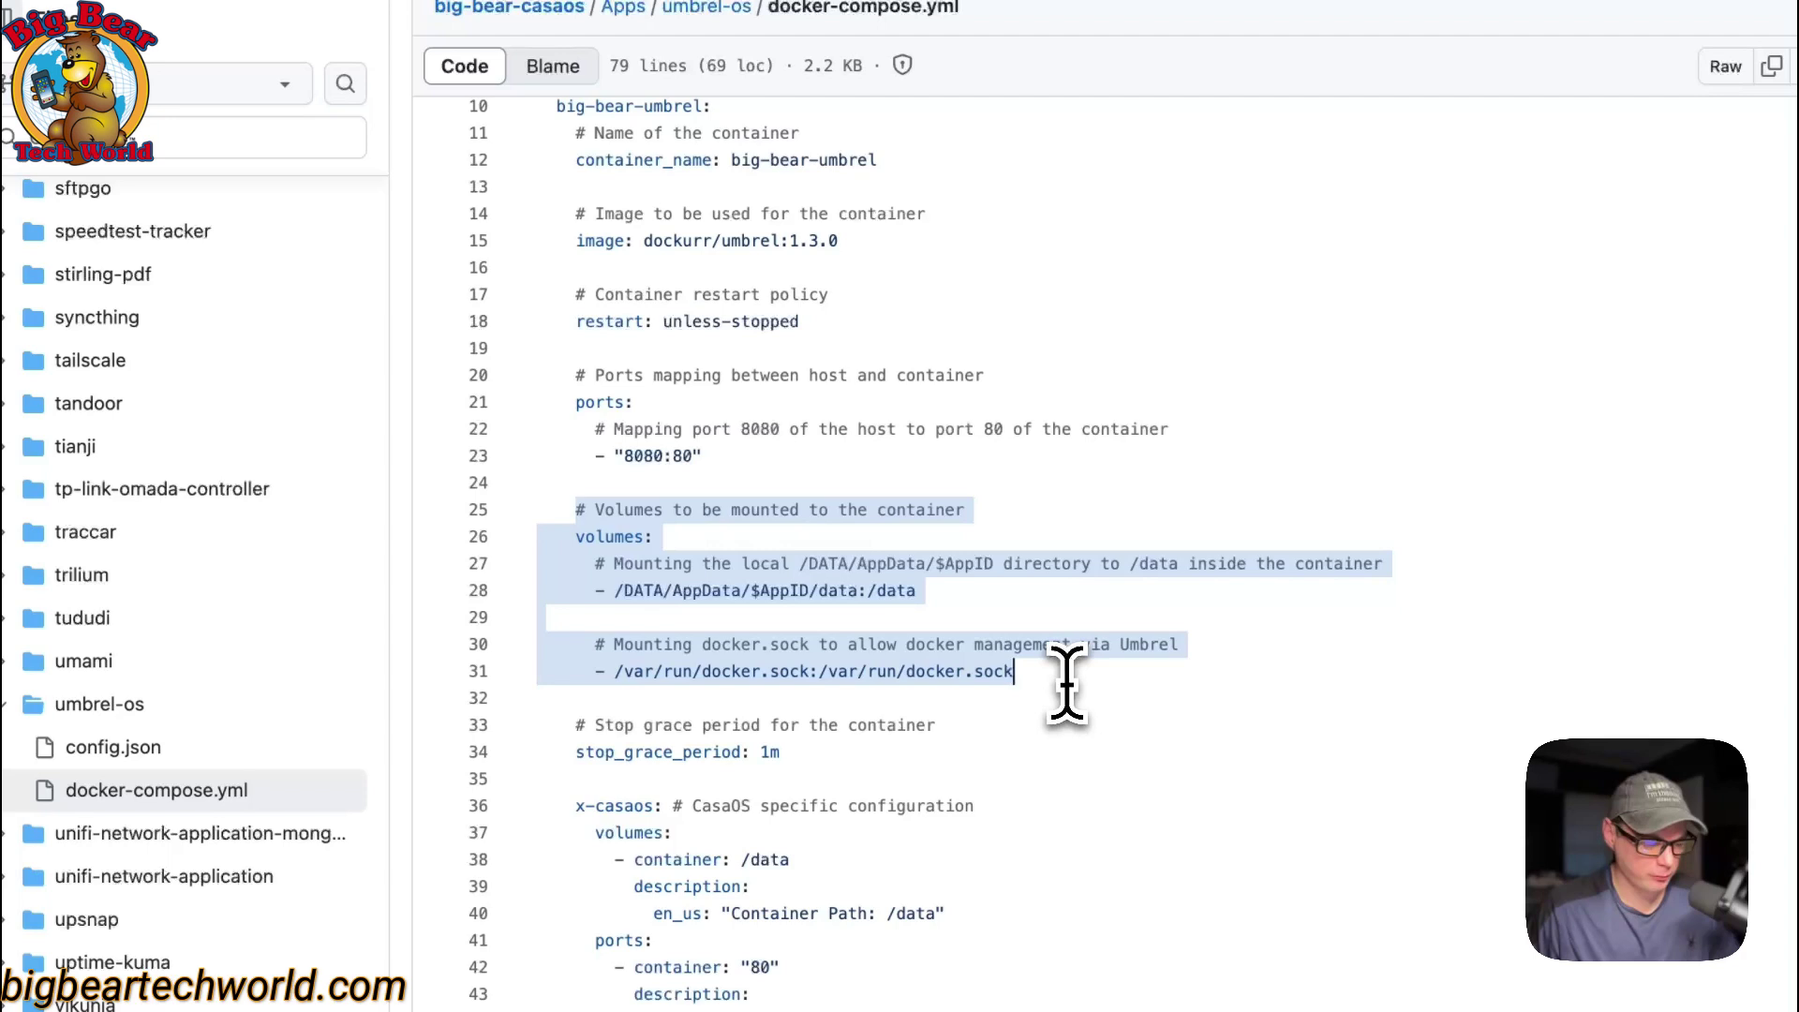
click(625, 590)
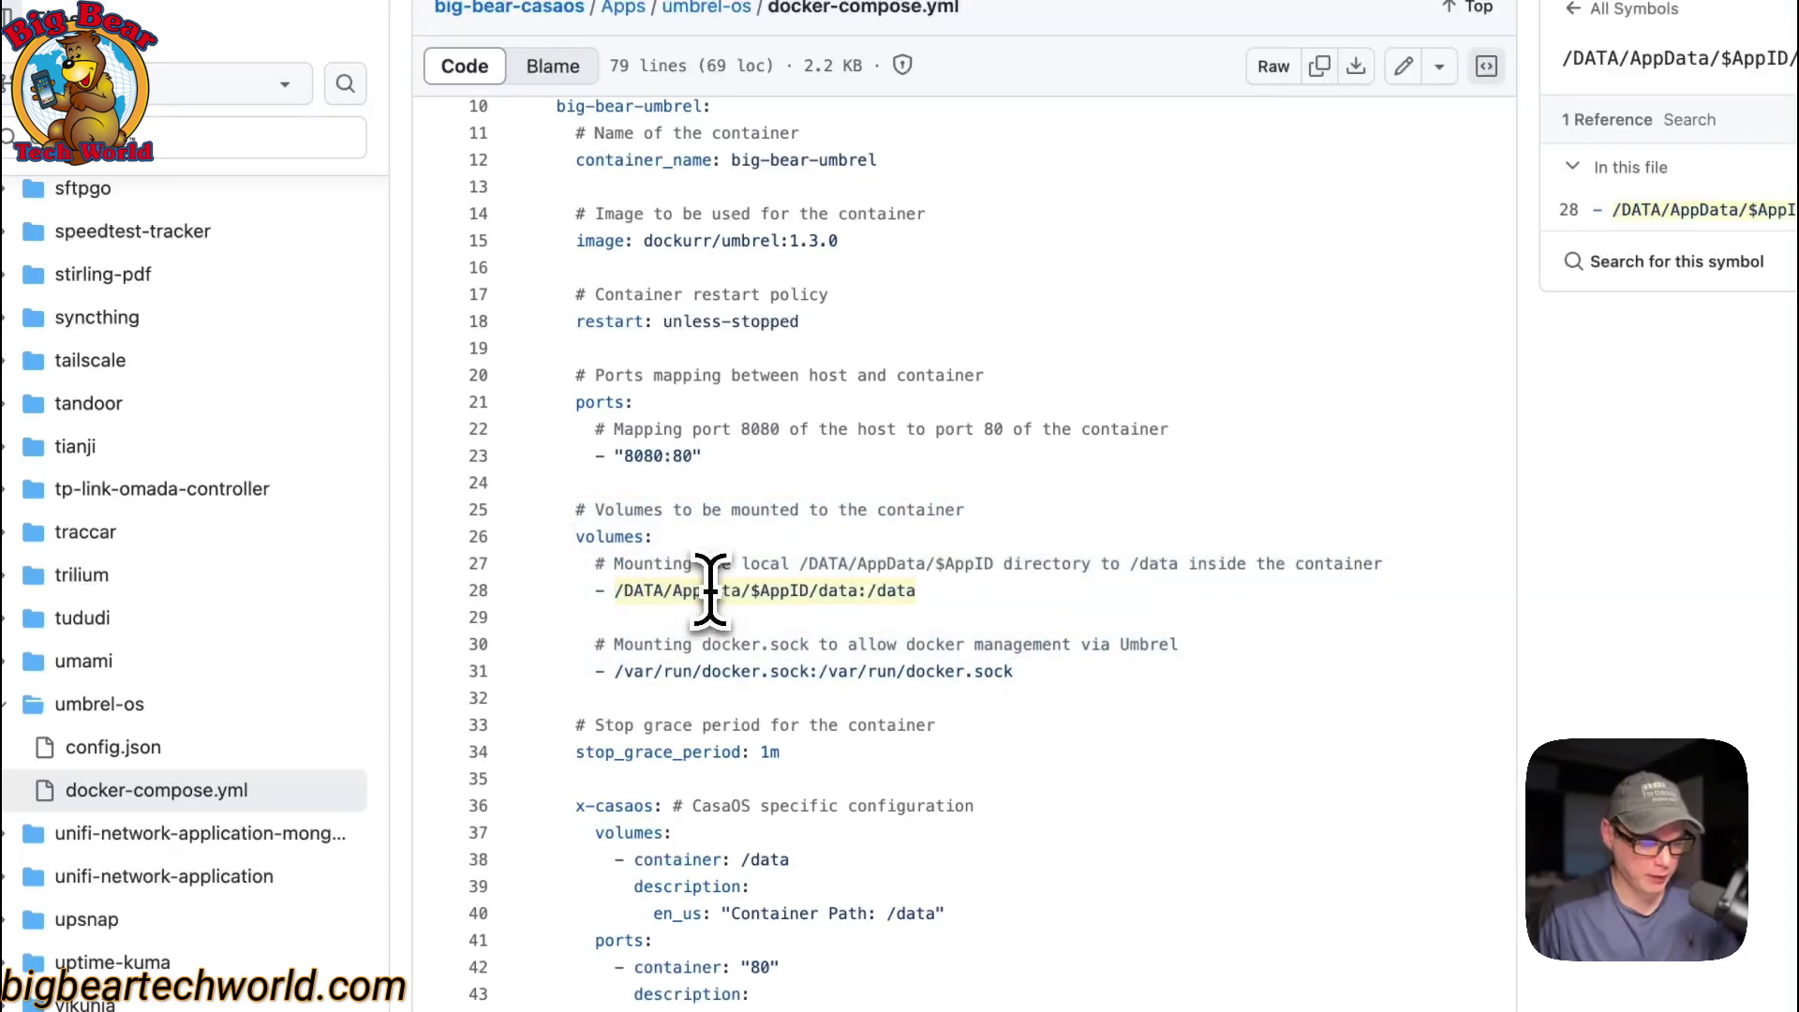
scroll(781, 591, up, 5)
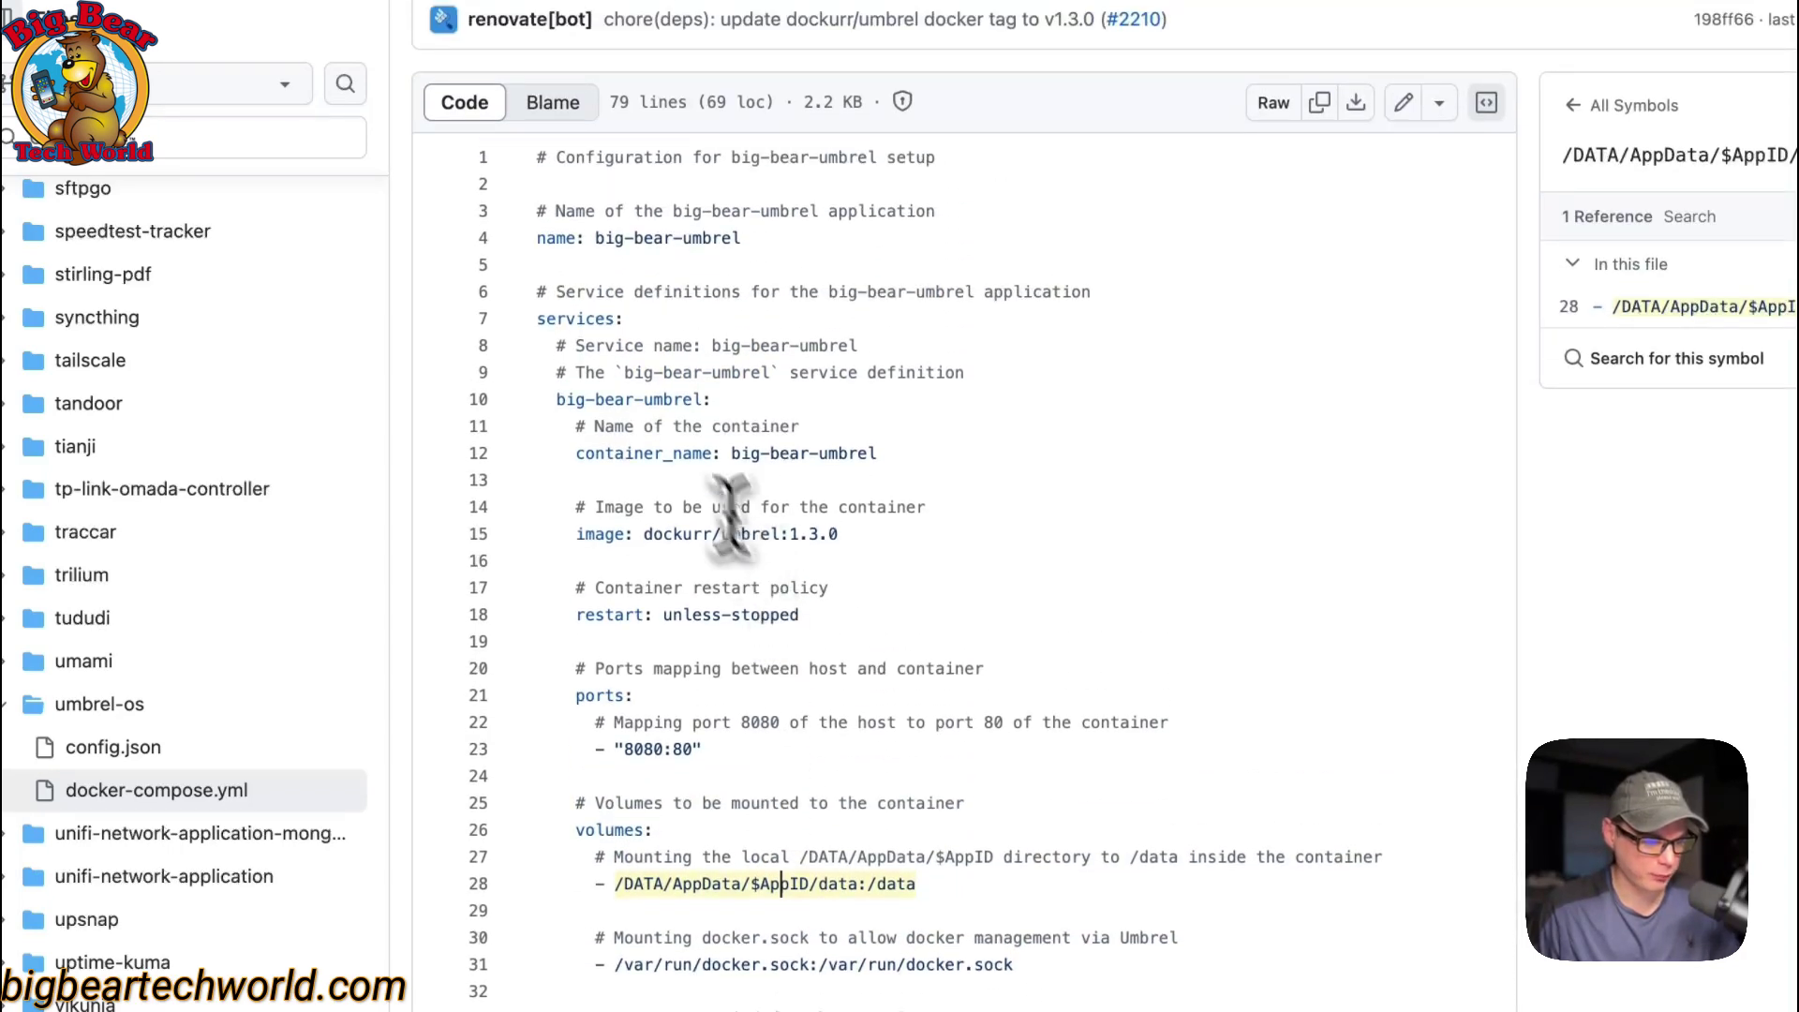
drag(517, 246, 1059, 248)
scroll(1030, 374, down, 3)
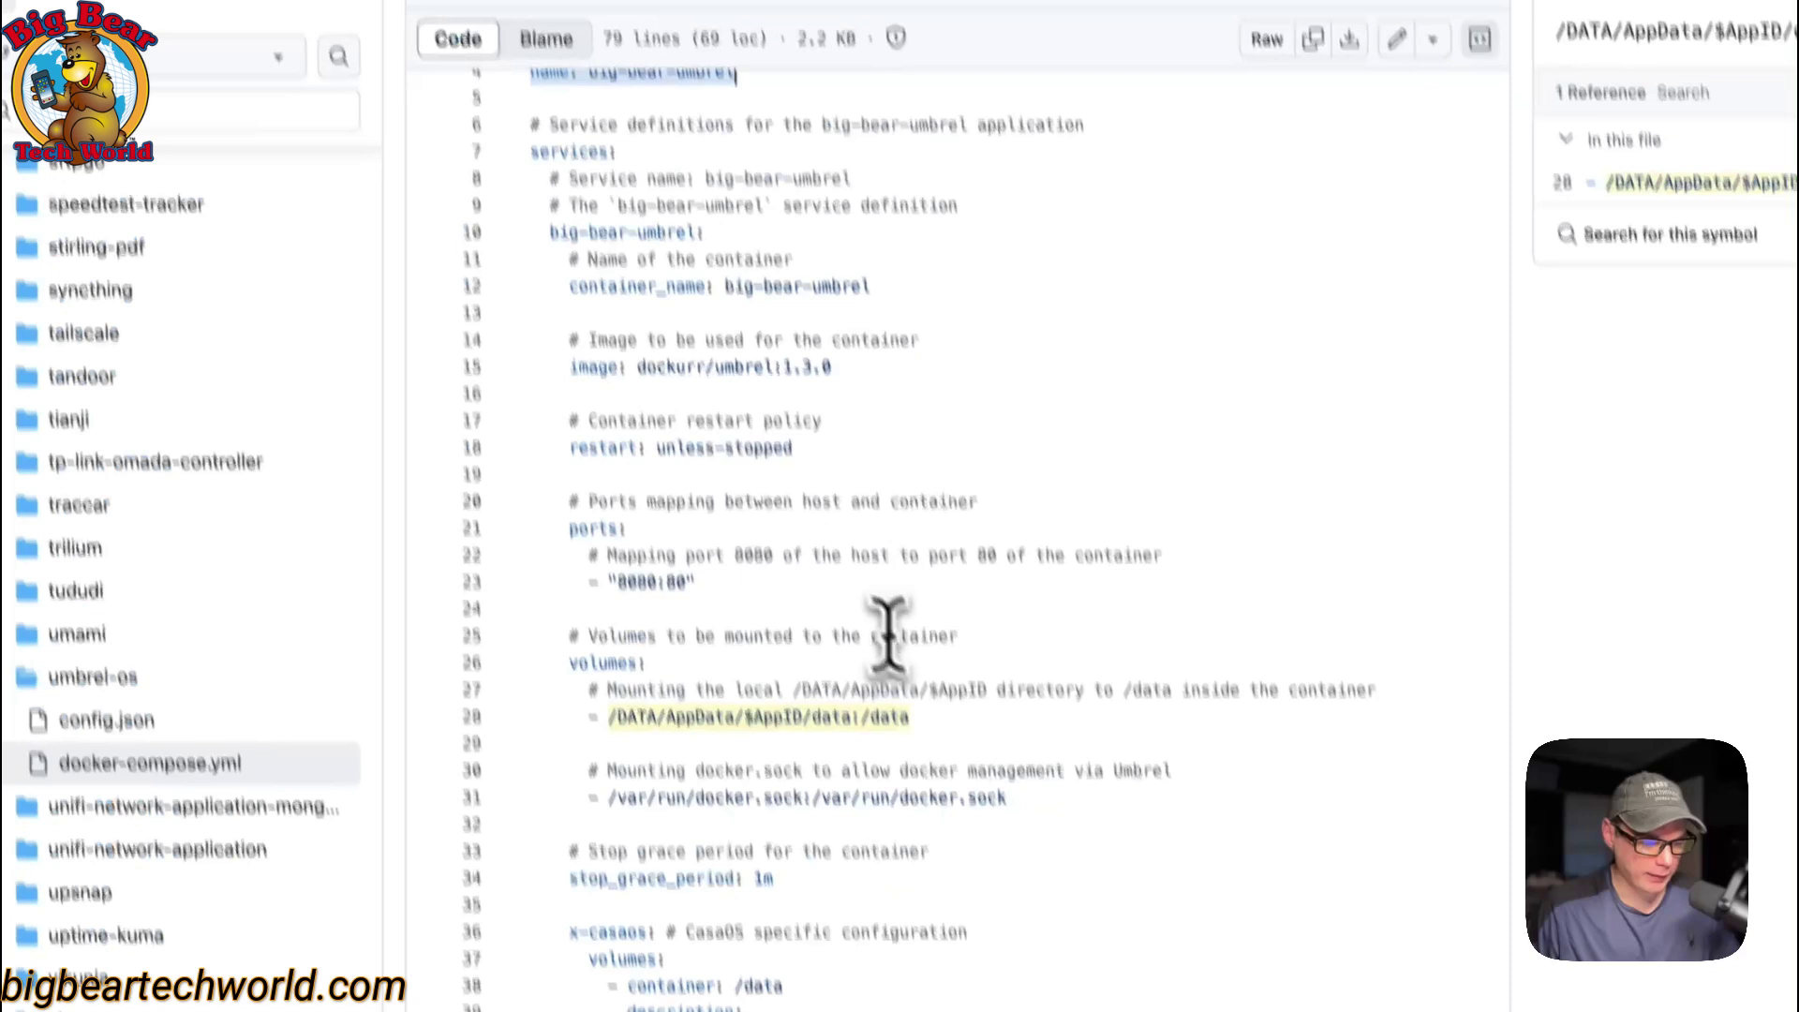
click(839, 884)
drag(572, 560, 839, 567)
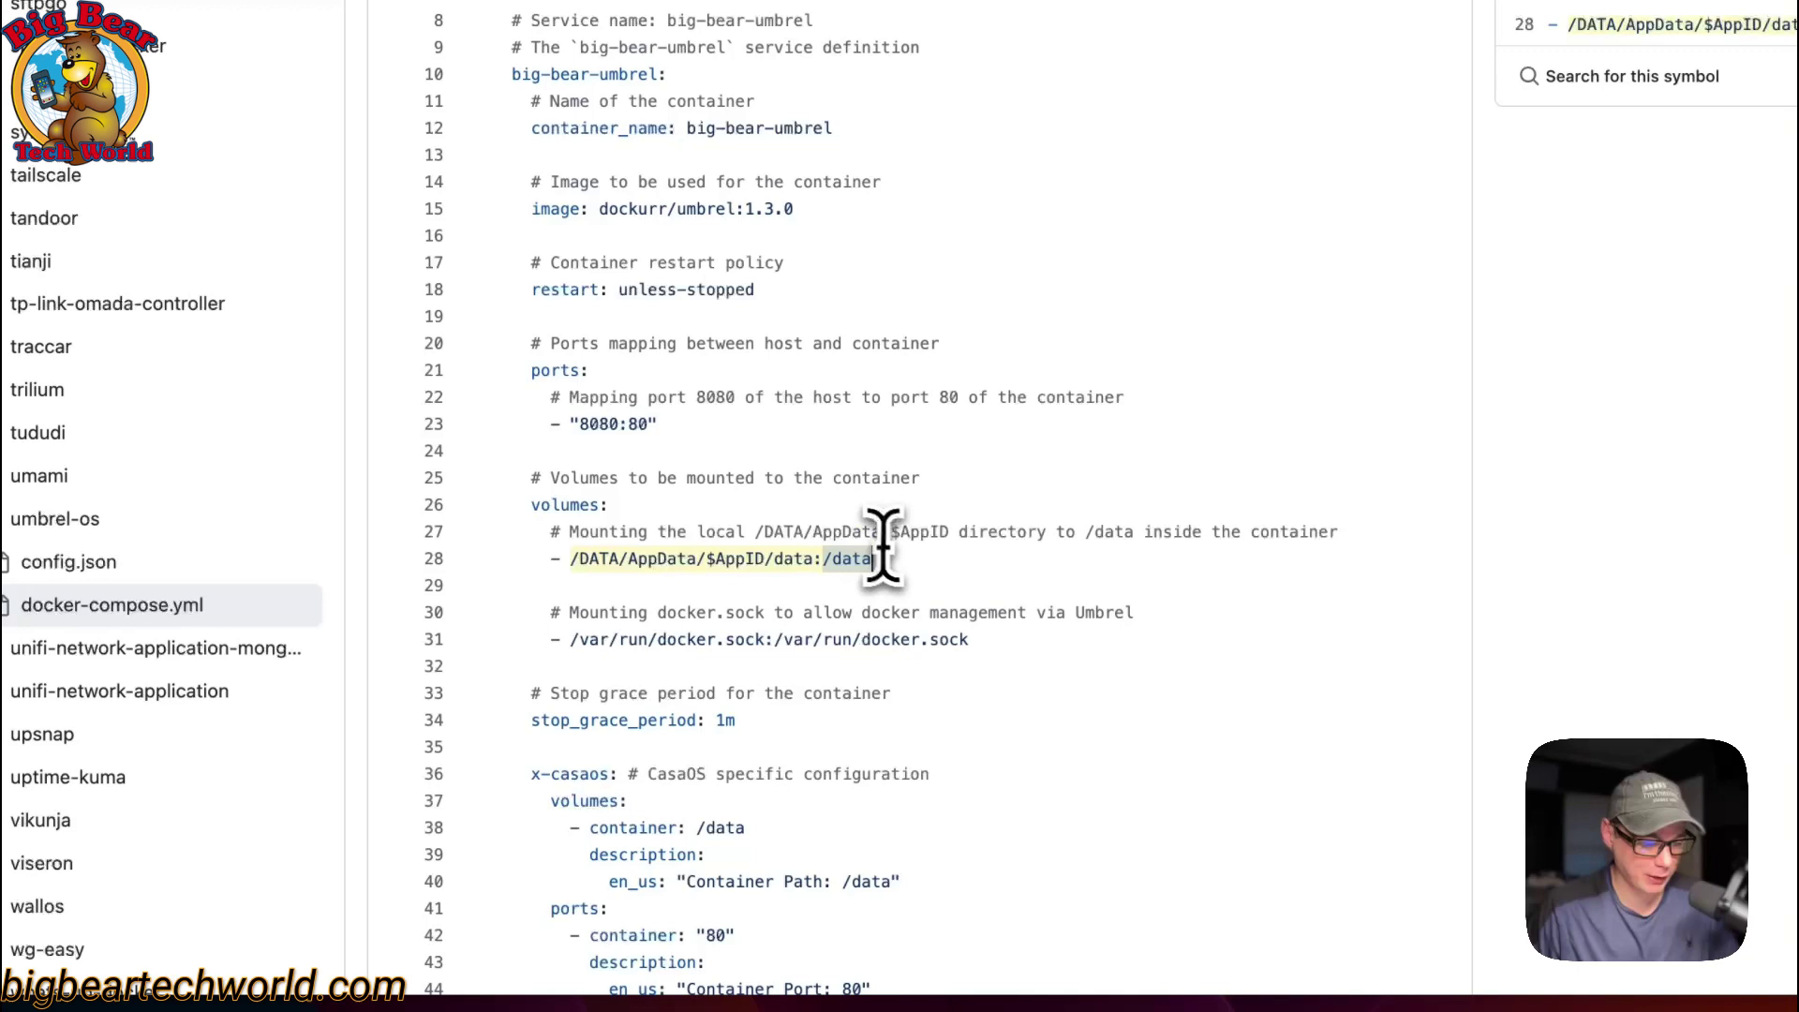
drag(571, 641, 974, 643)
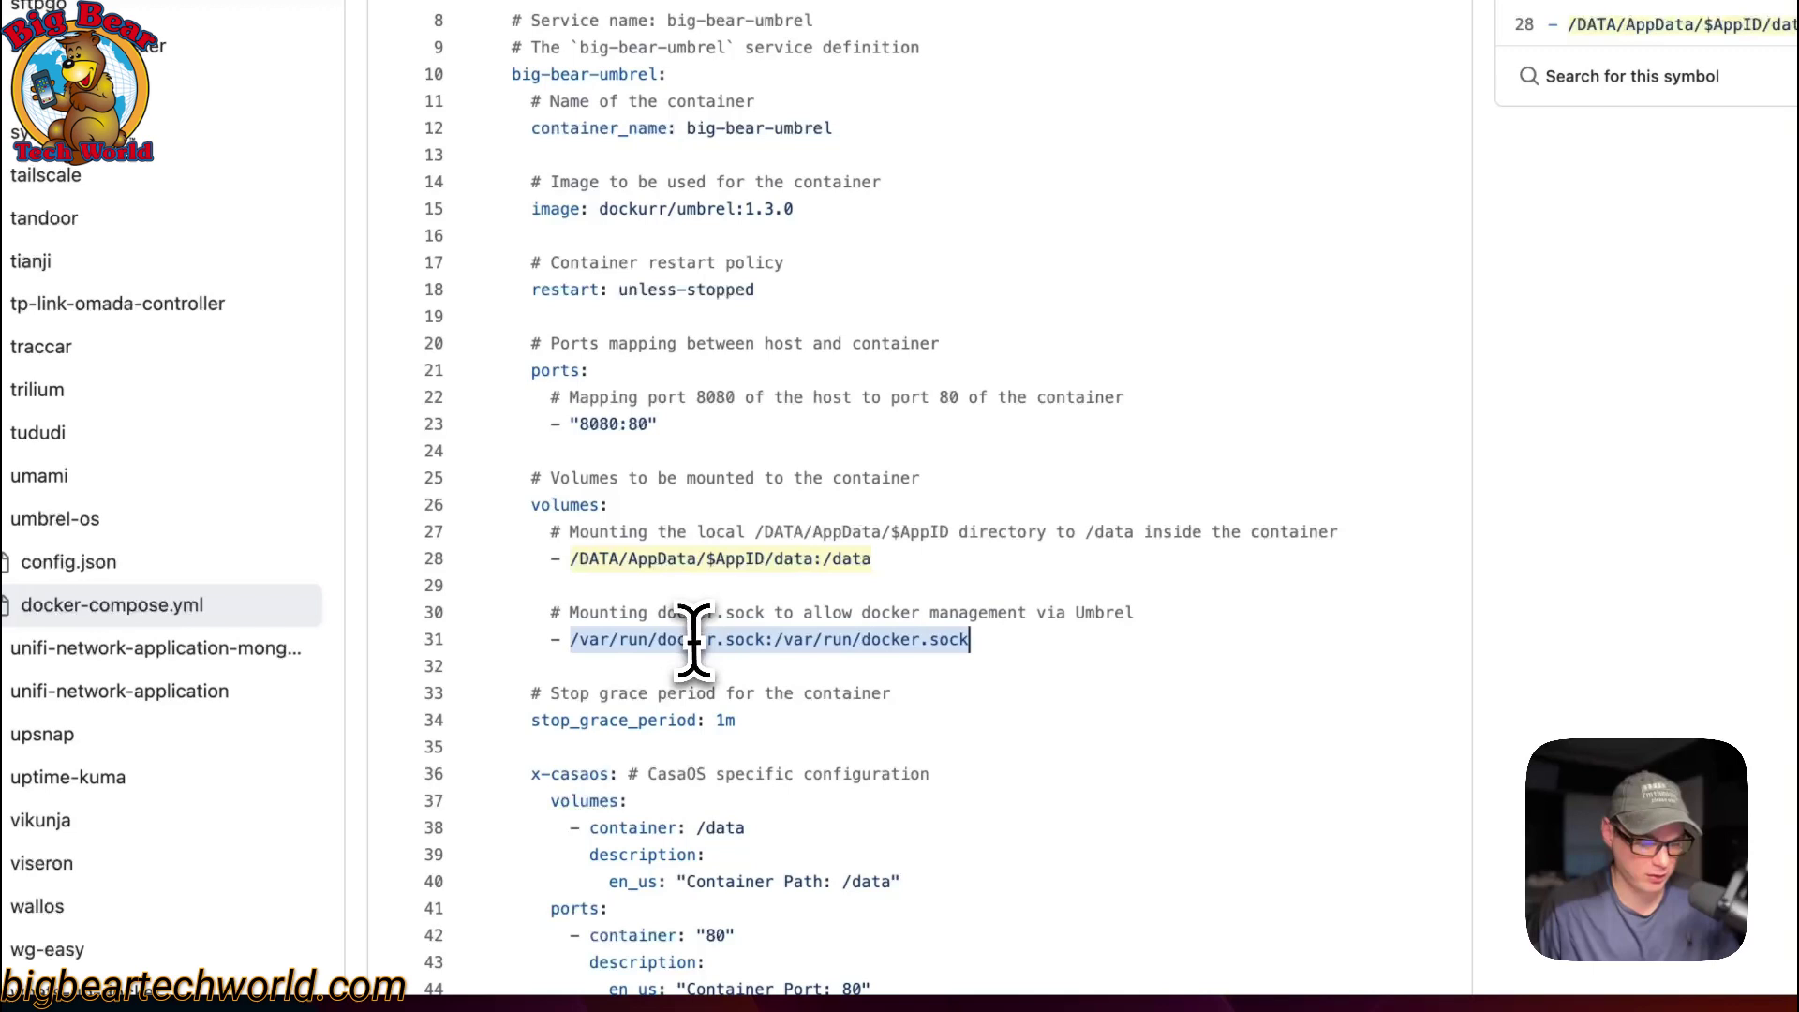
scroll(698, 647, down, 5)
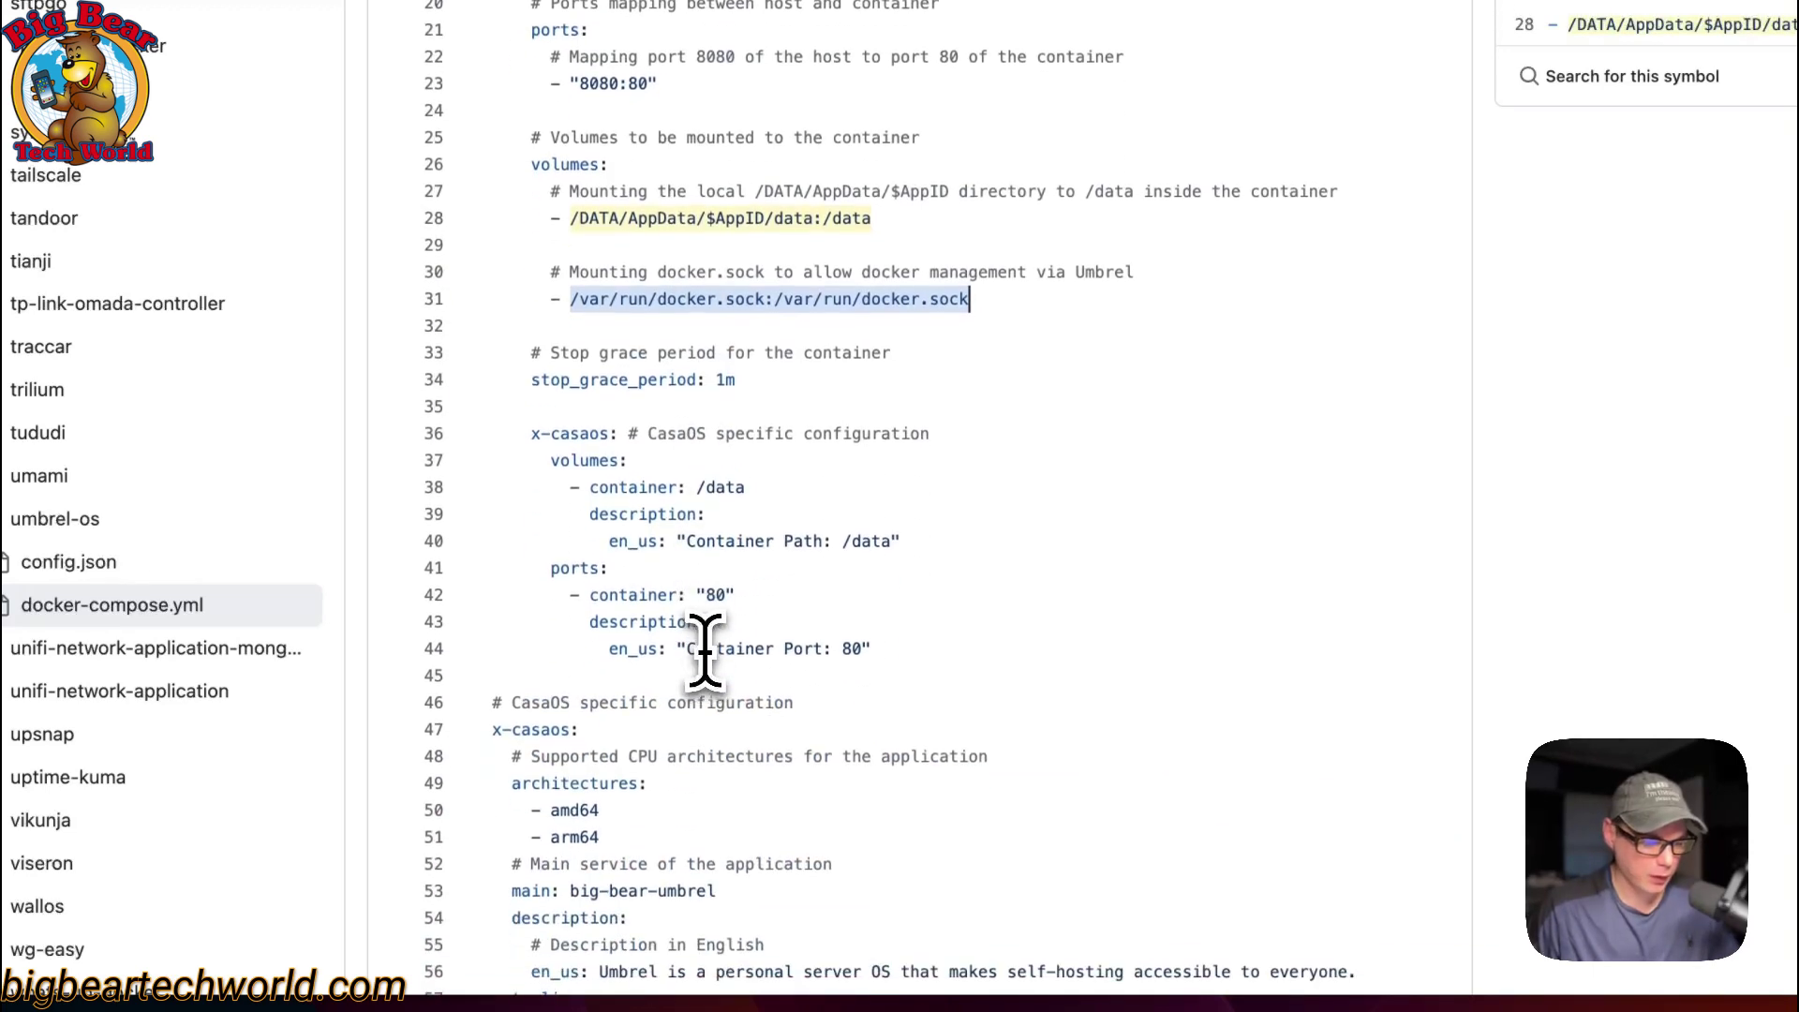
drag(552, 349, 761, 374)
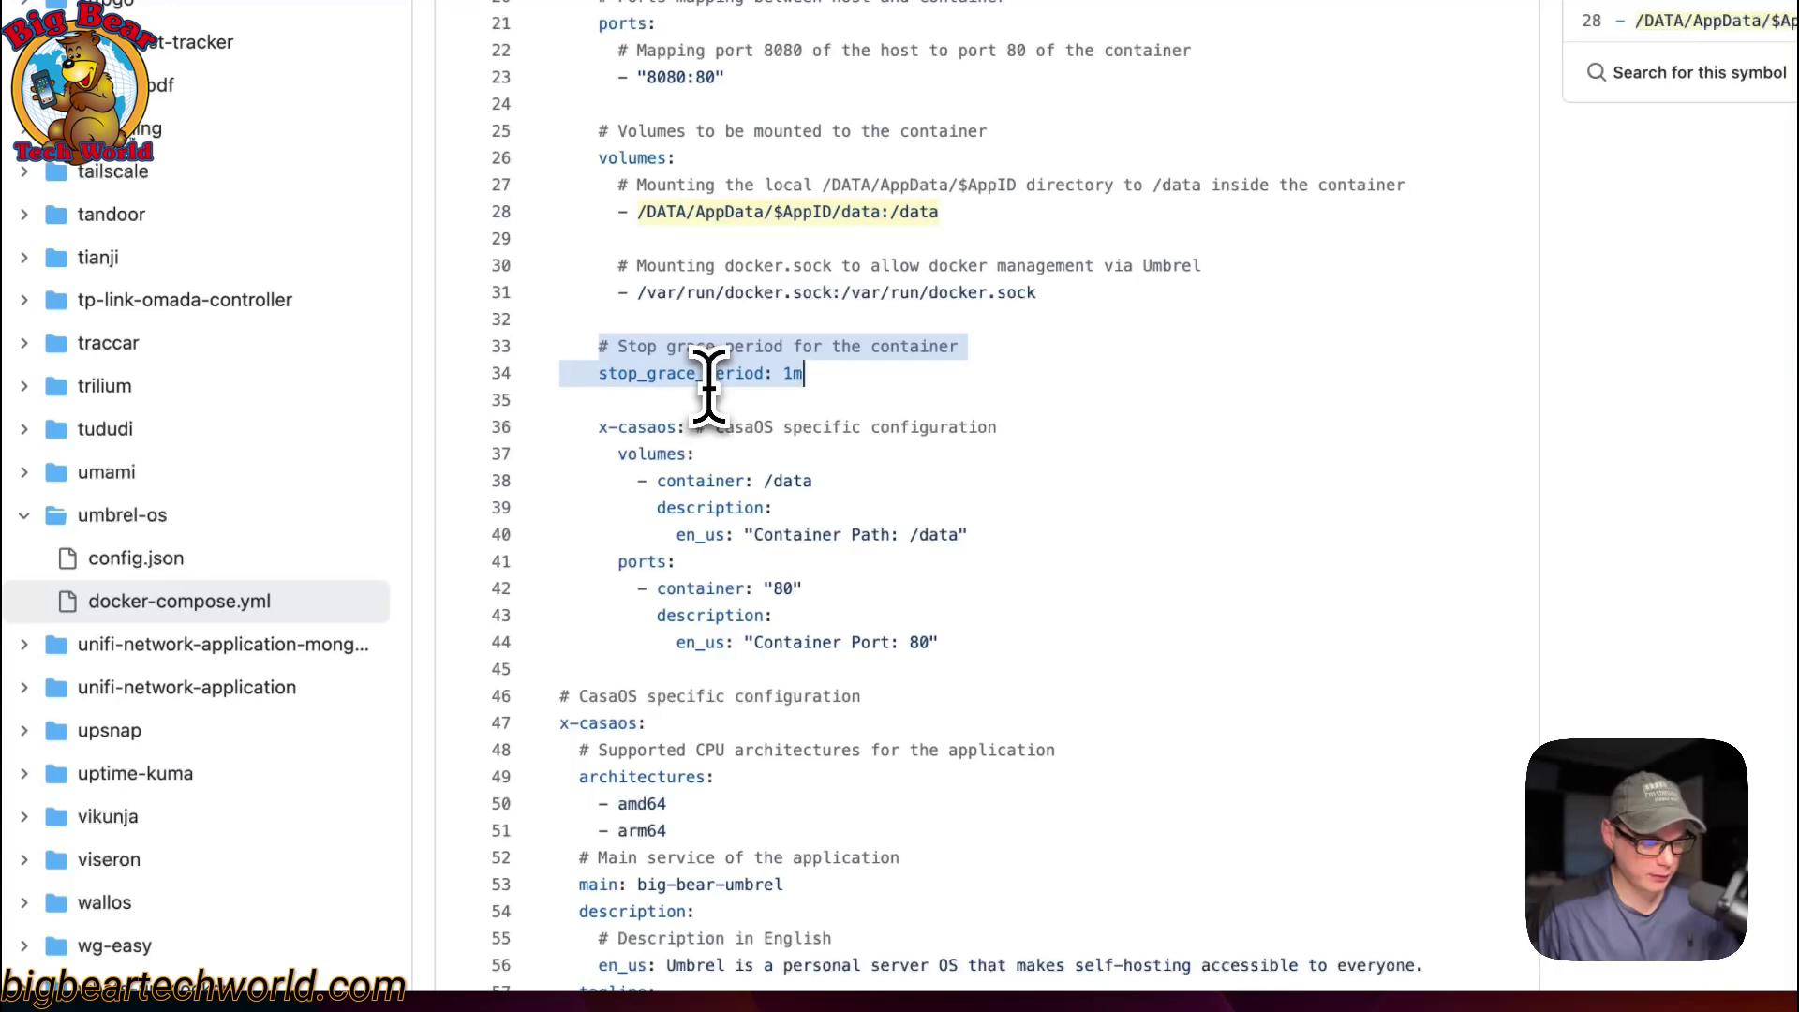
drag(598, 427, 946, 645)
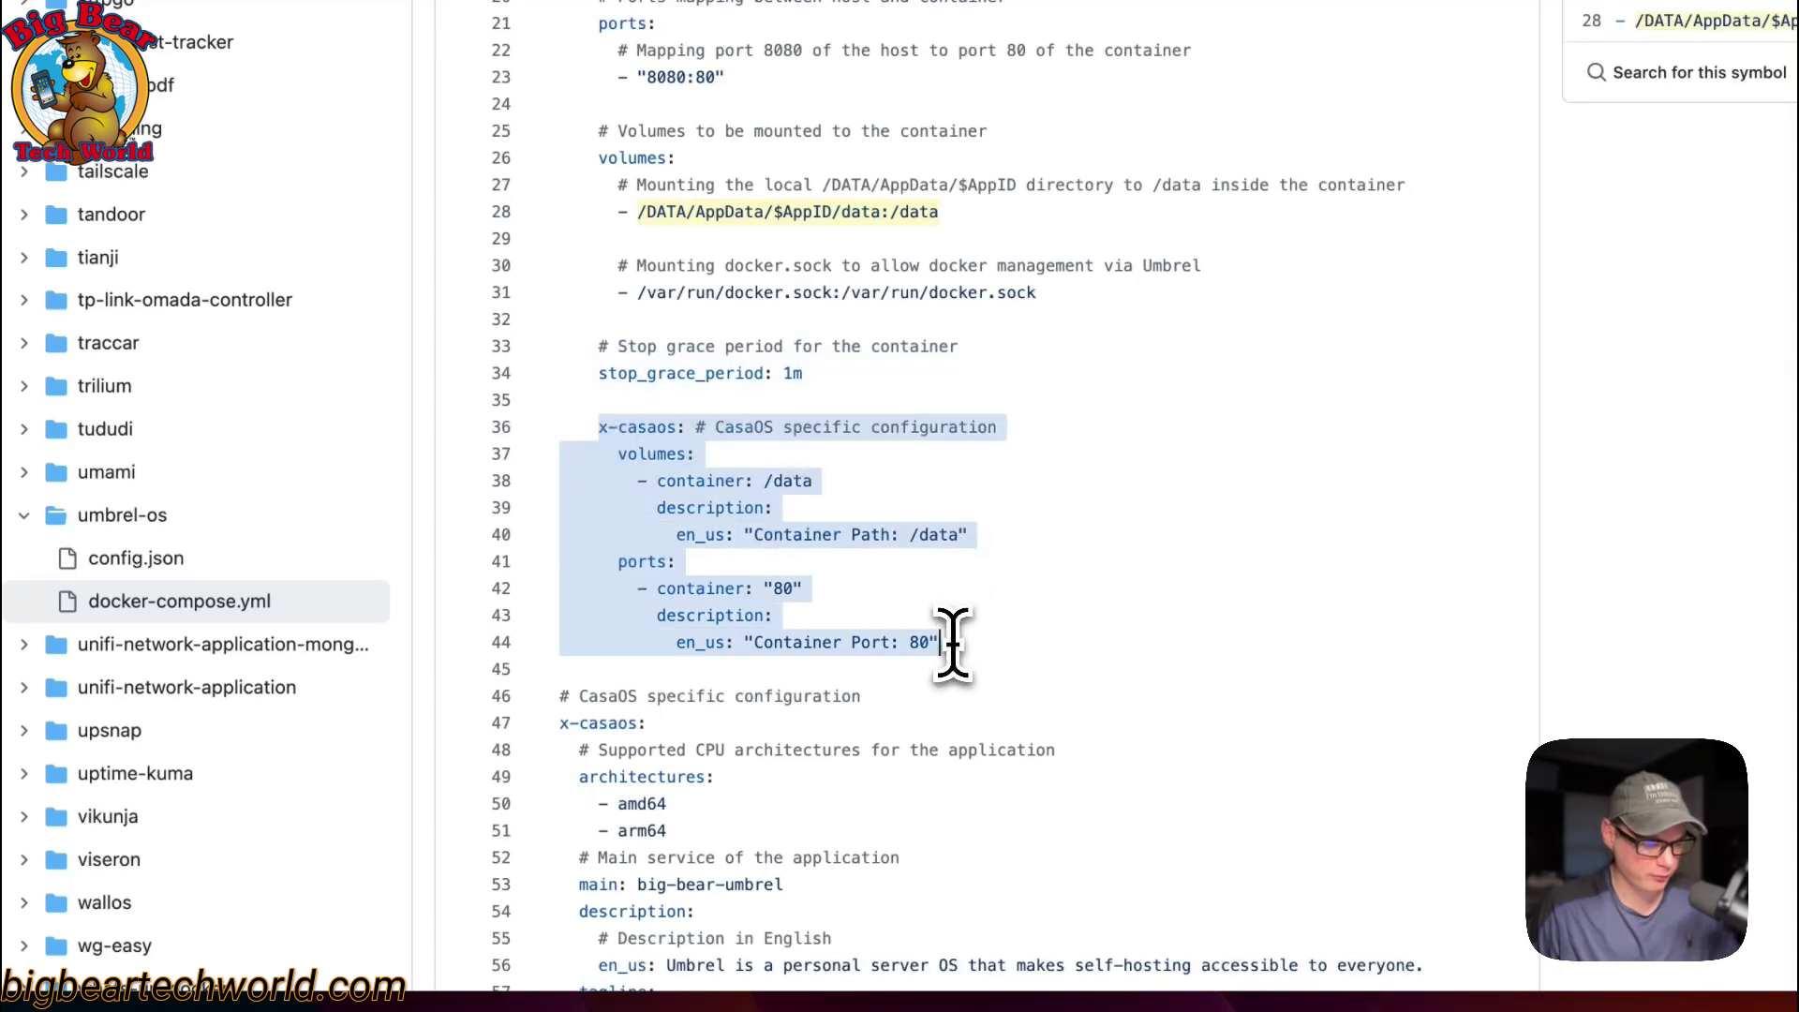
click(647, 454)
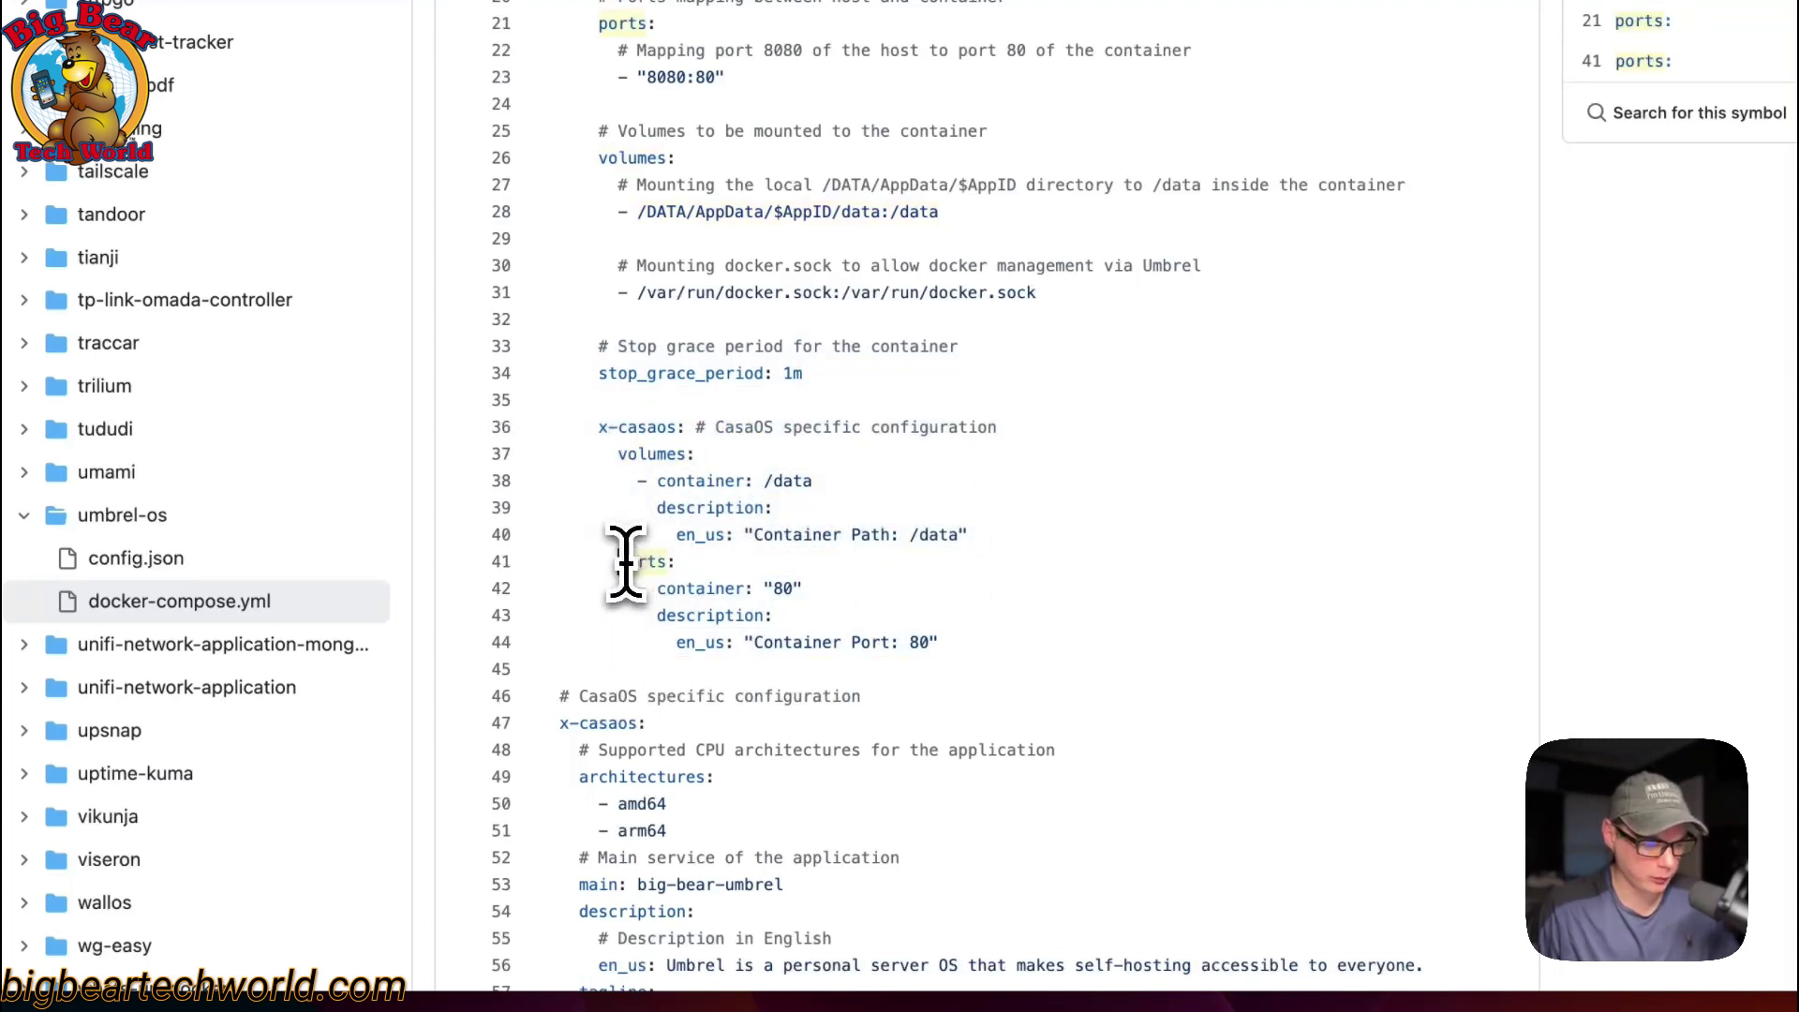
scroll(626, 562, down, 5)
drag(560, 322, 697, 939)
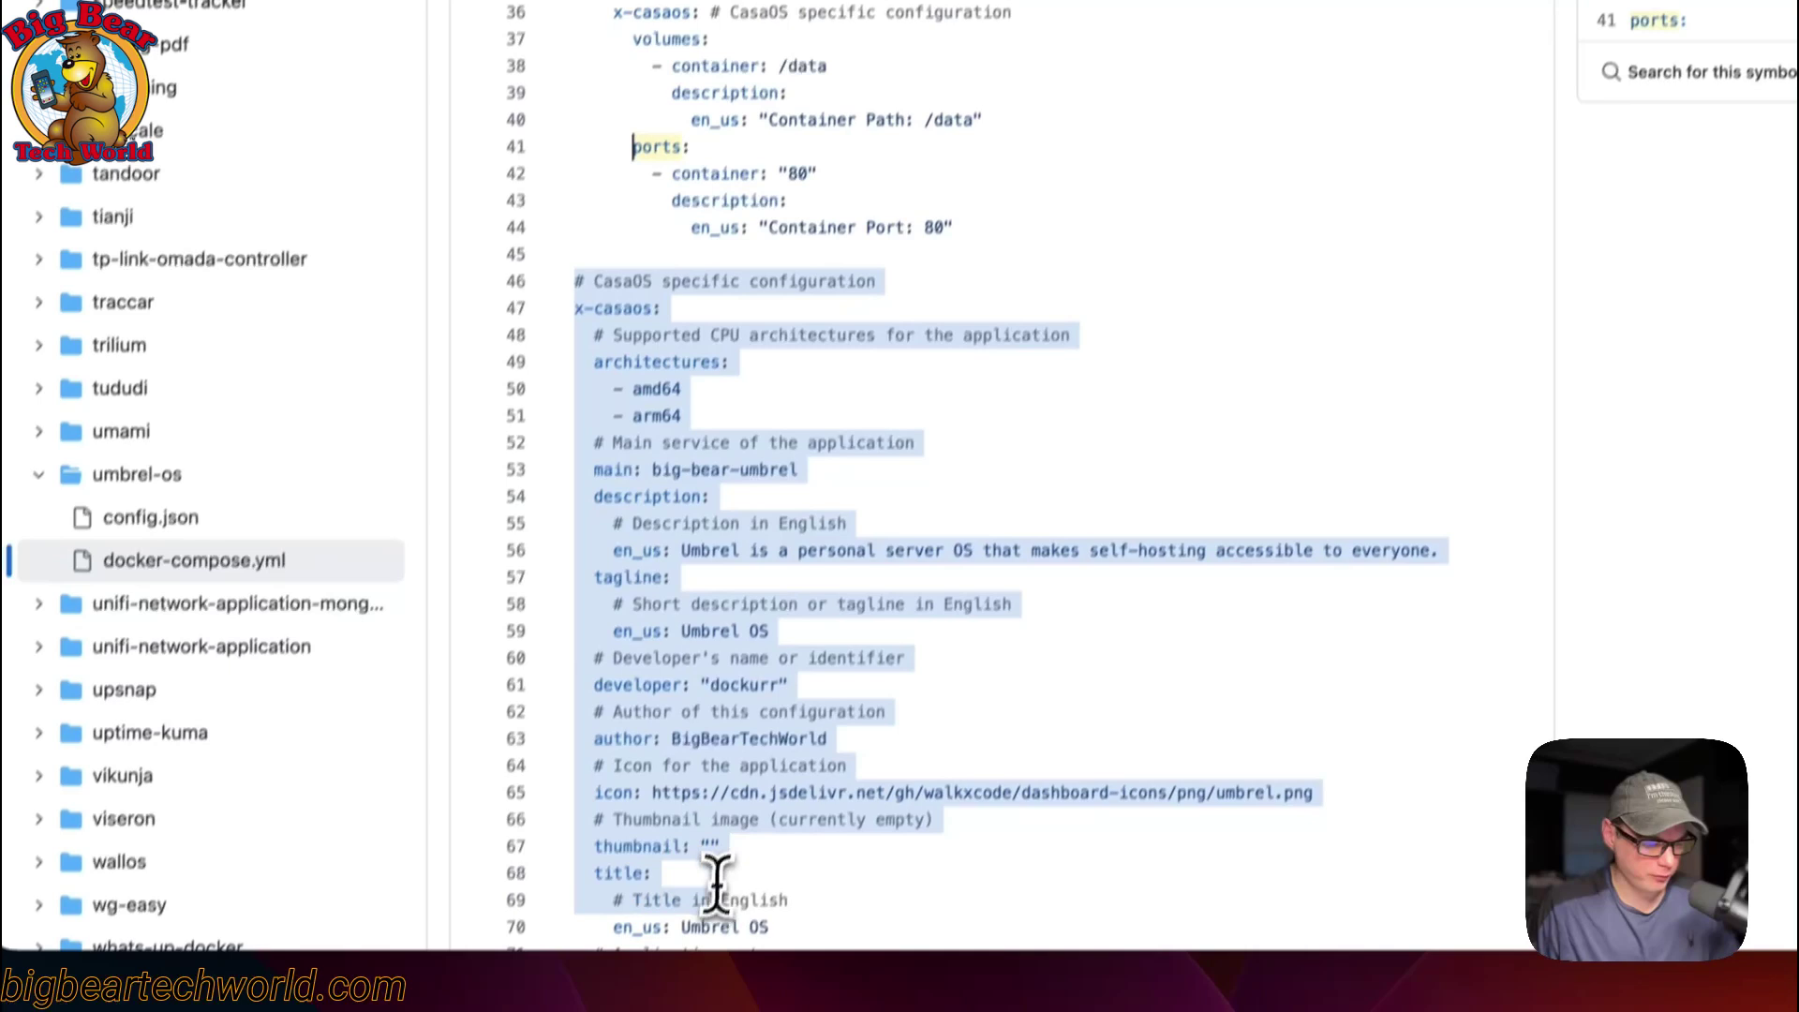
scroll(723, 843, down, 3)
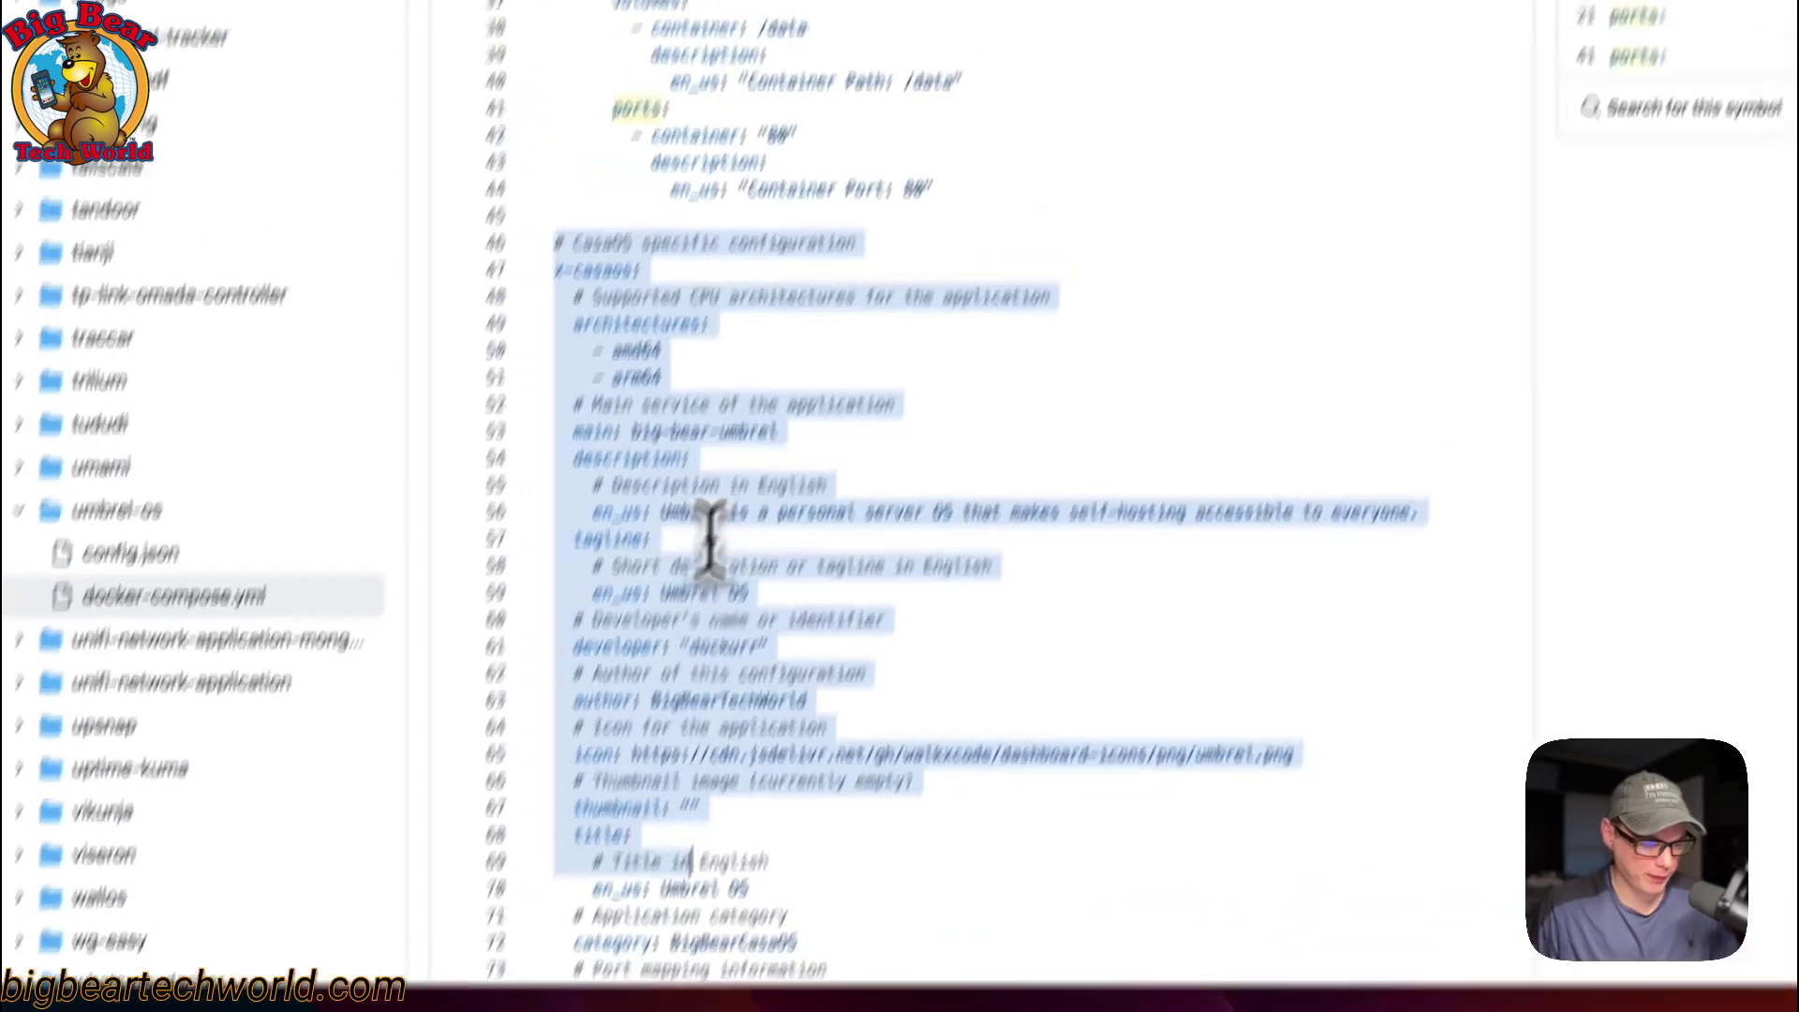
click(680, 296)
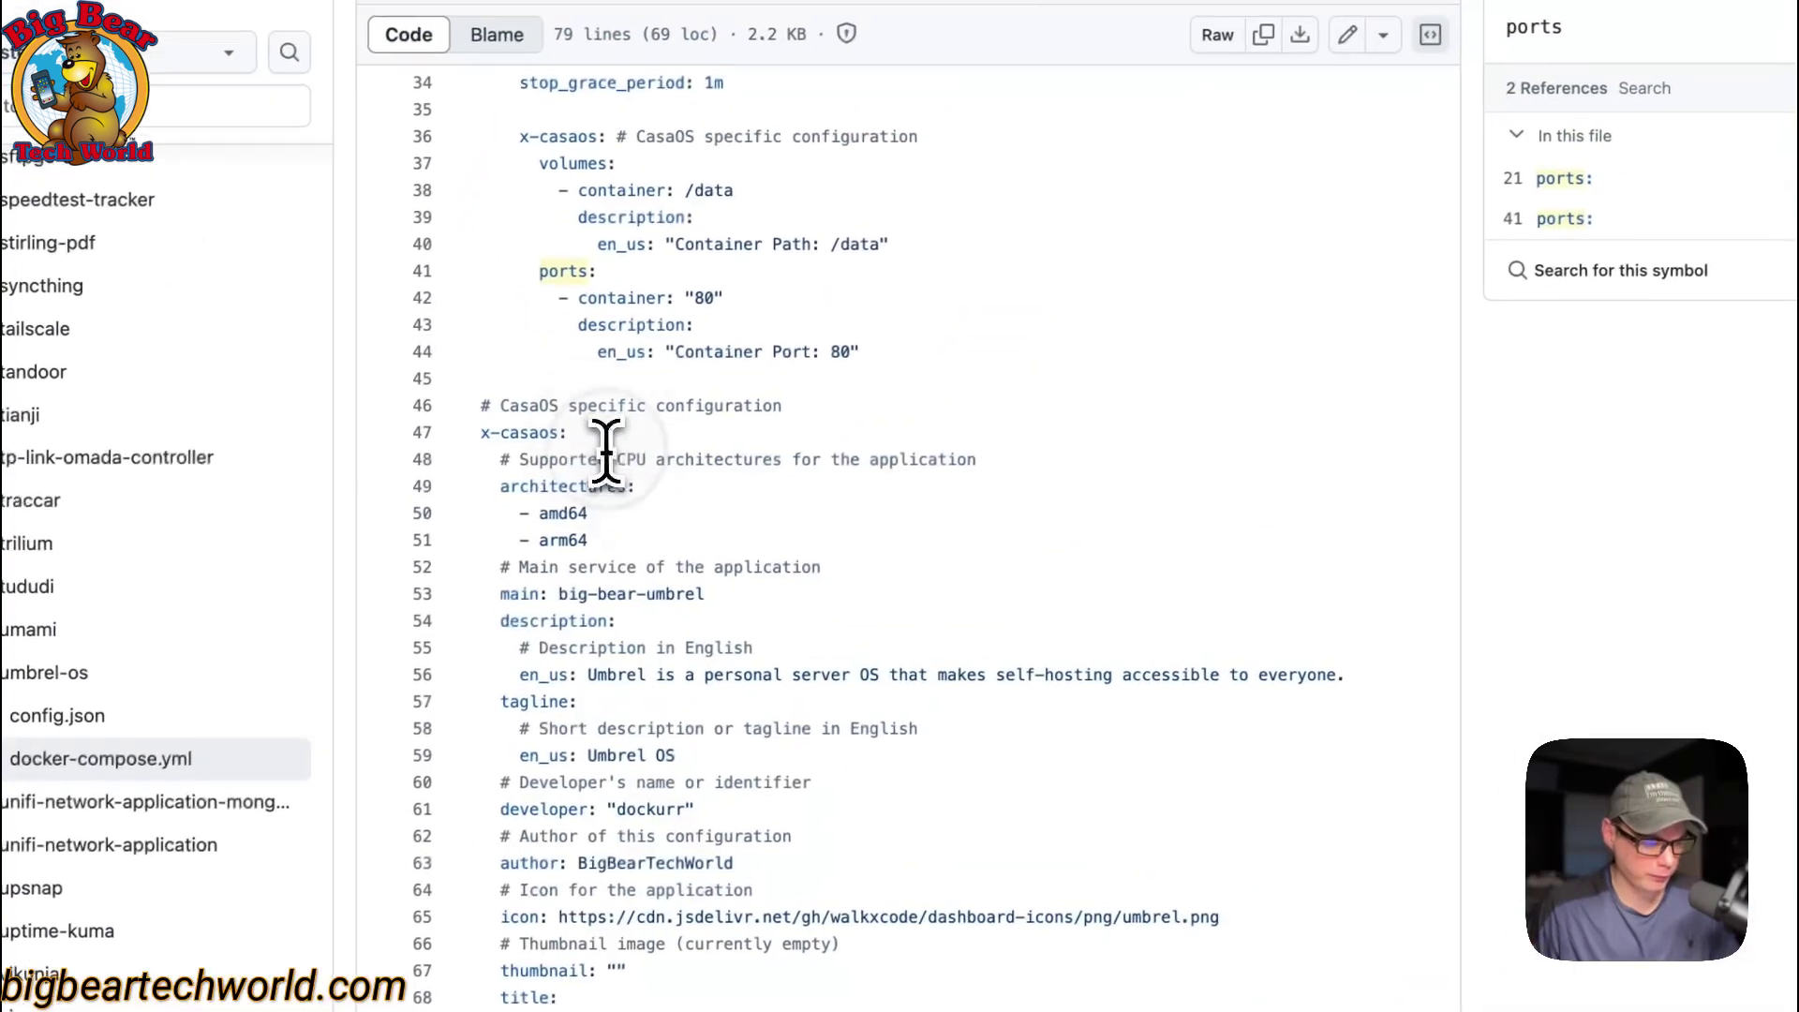
scroll(633, 327, up, 6)
scroll(552, 509, up, 4)
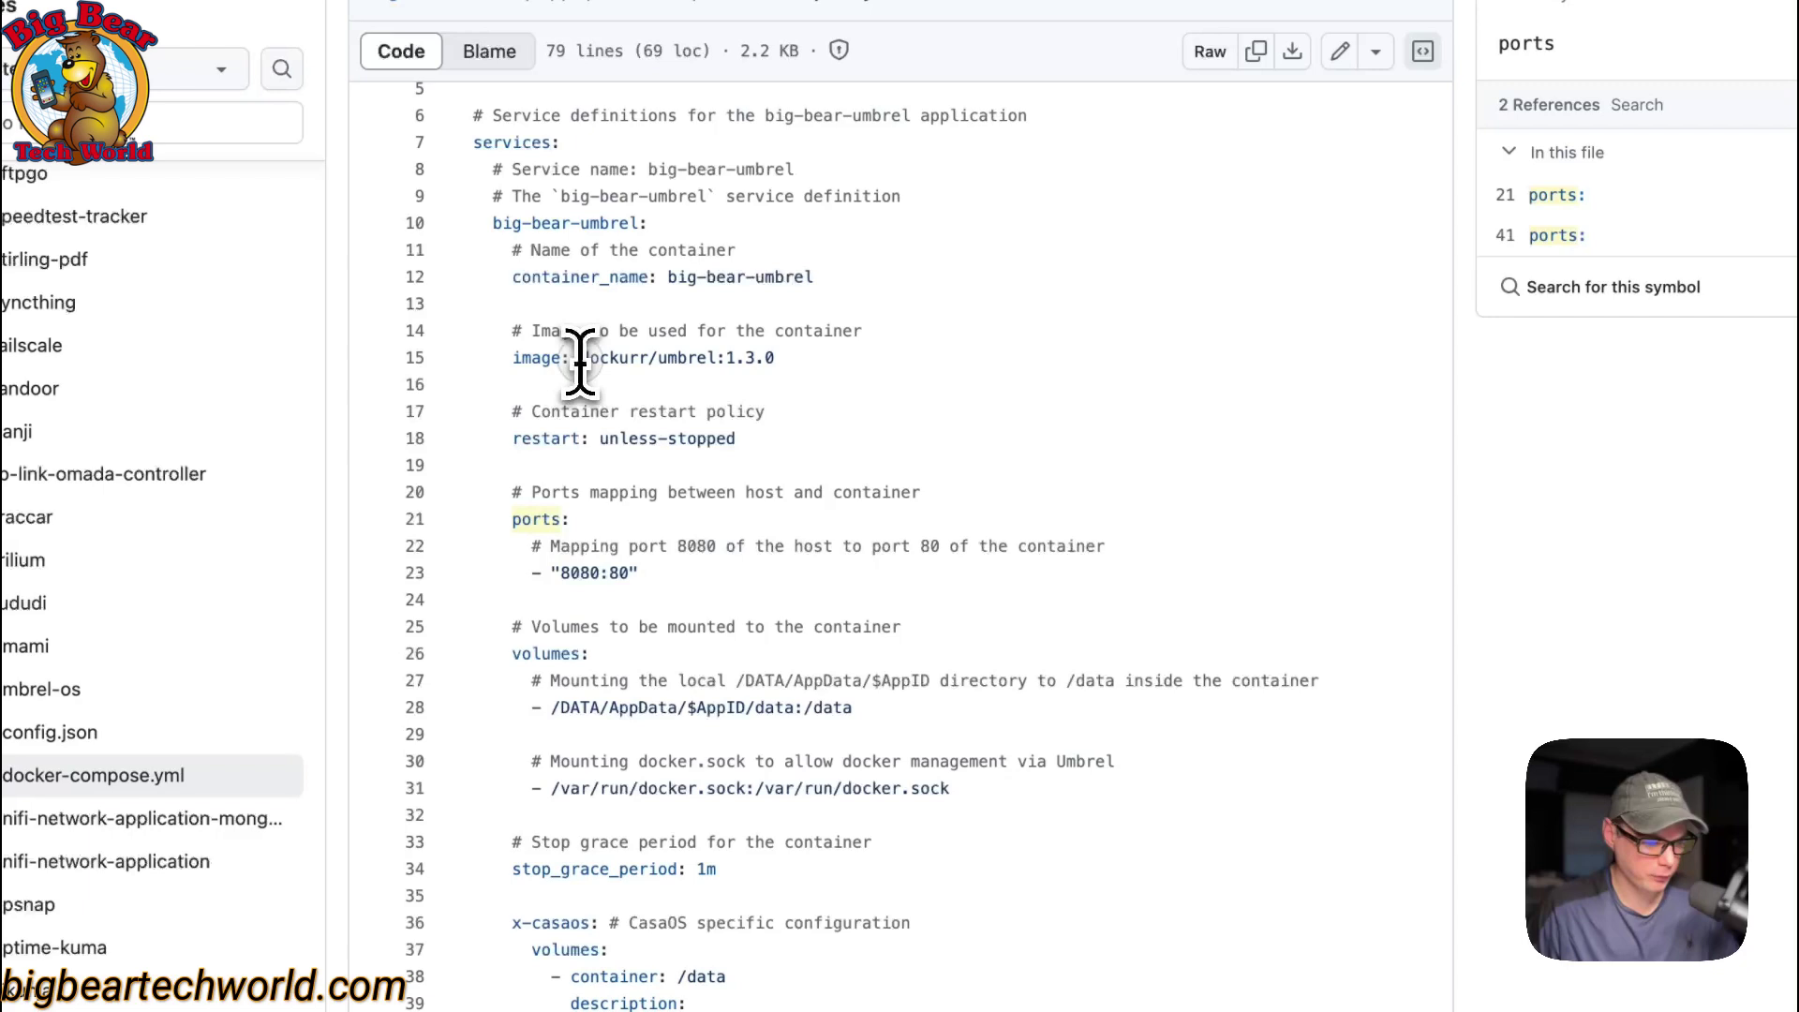
scroll(820, 631, down, 10)
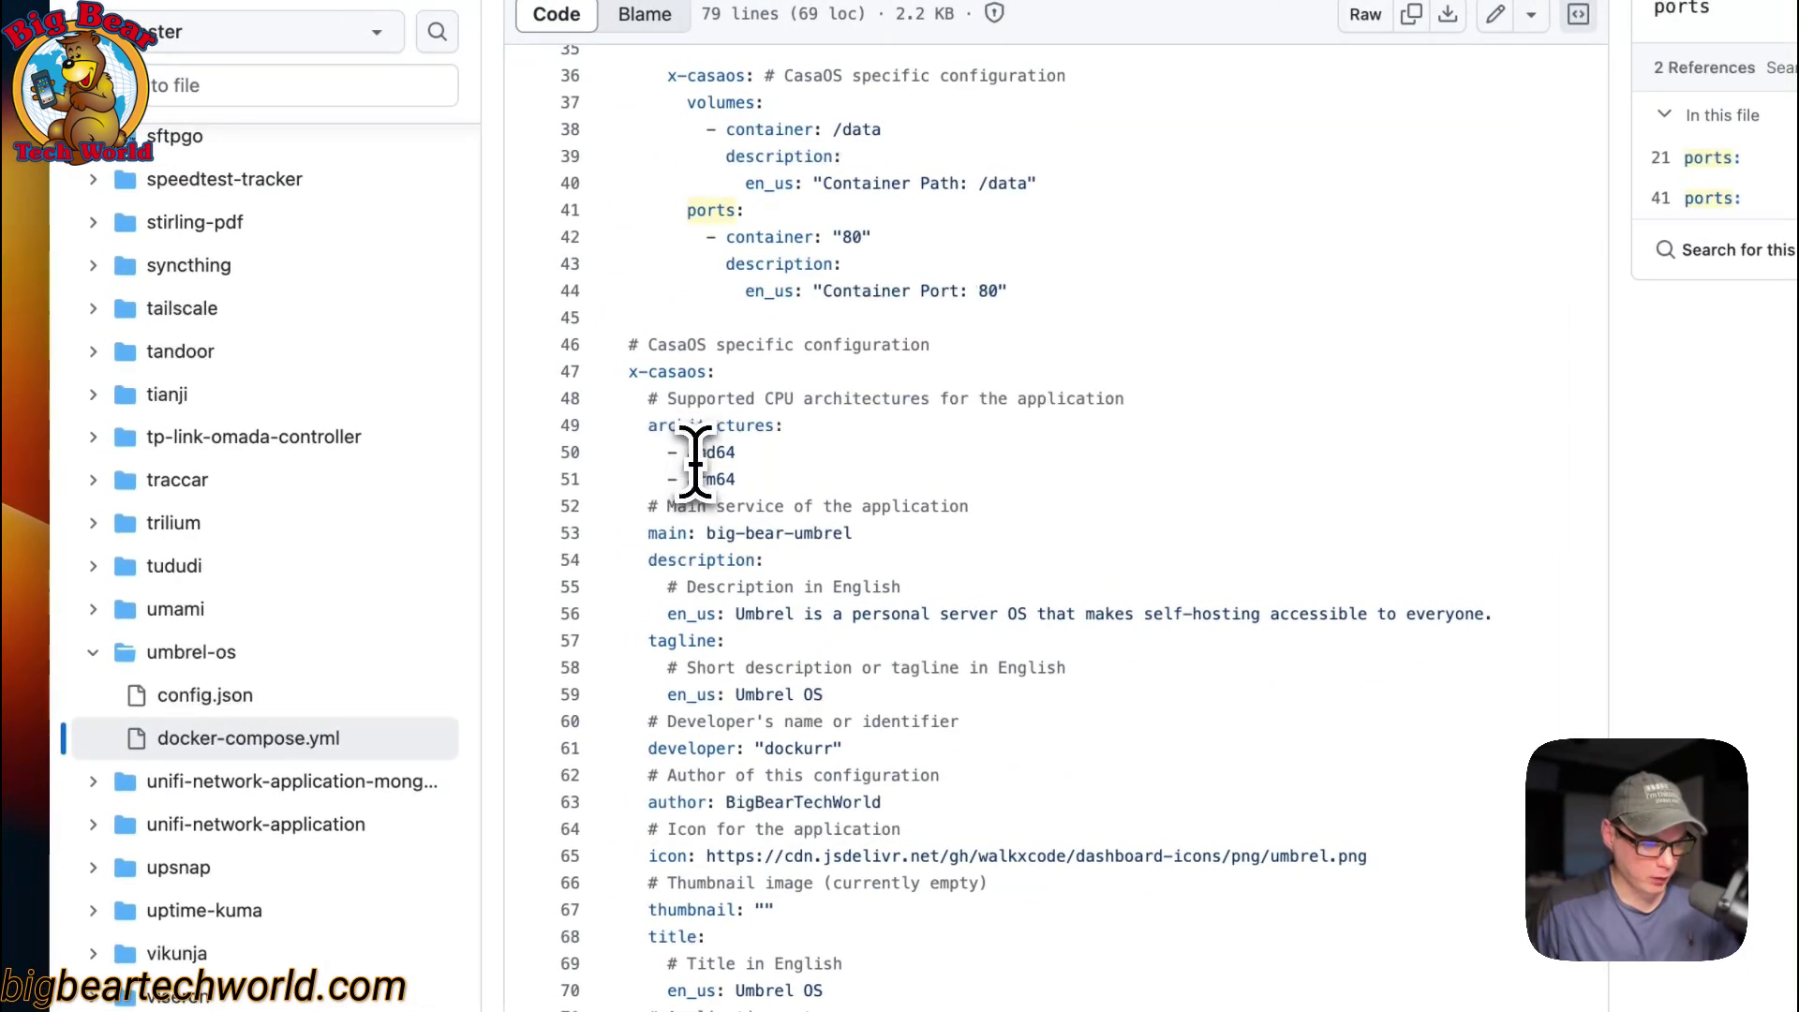
triple_click(844, 533)
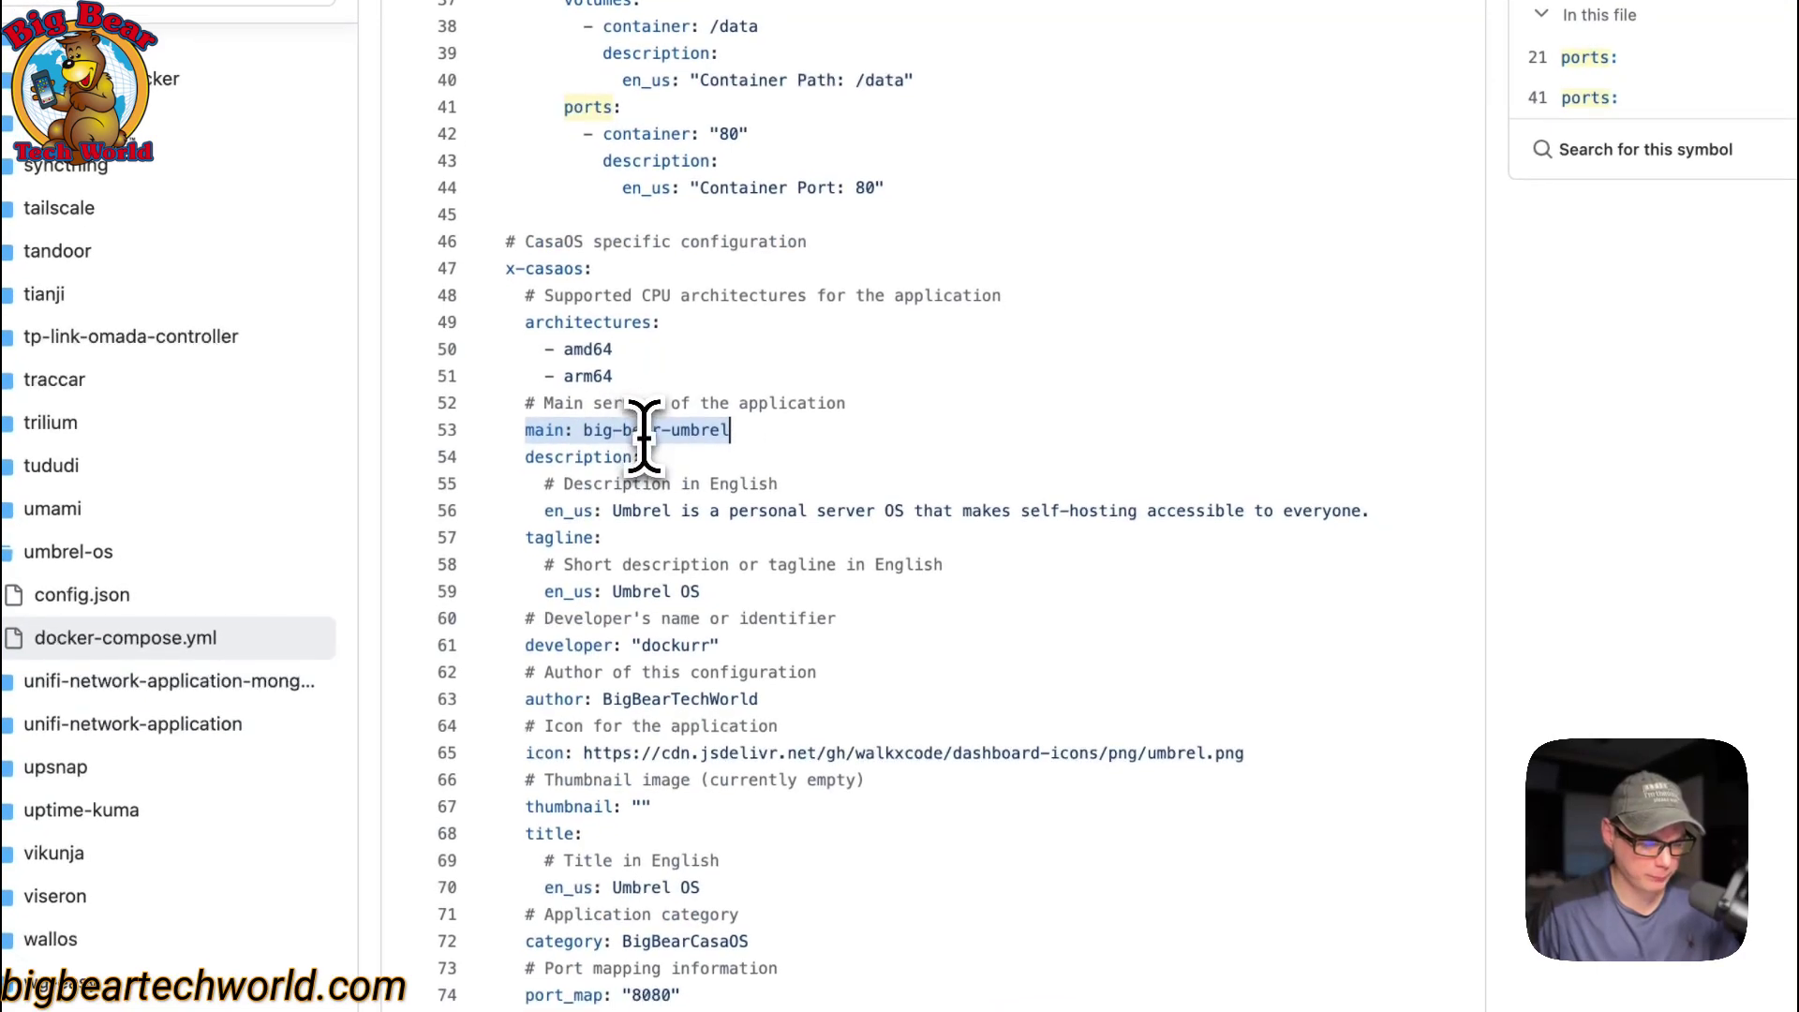
scroll(634, 435, down, 2)
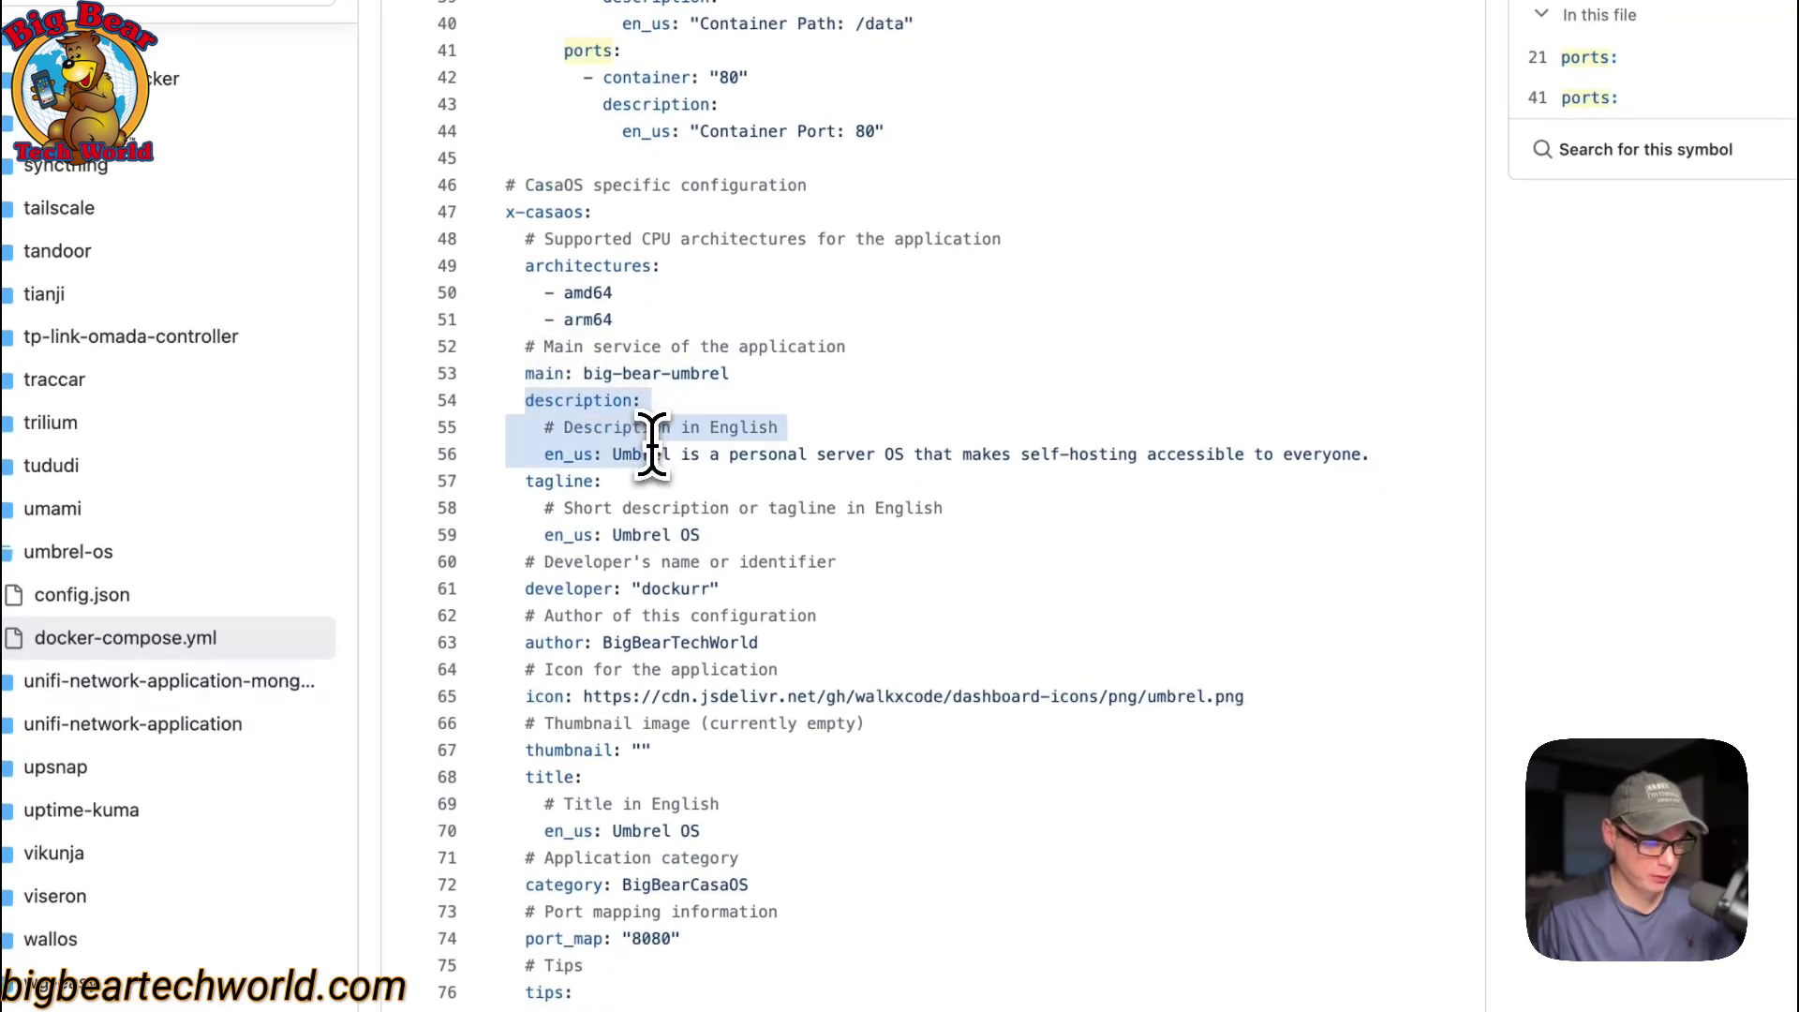
drag(525, 481, 648, 529)
double_click(530, 587)
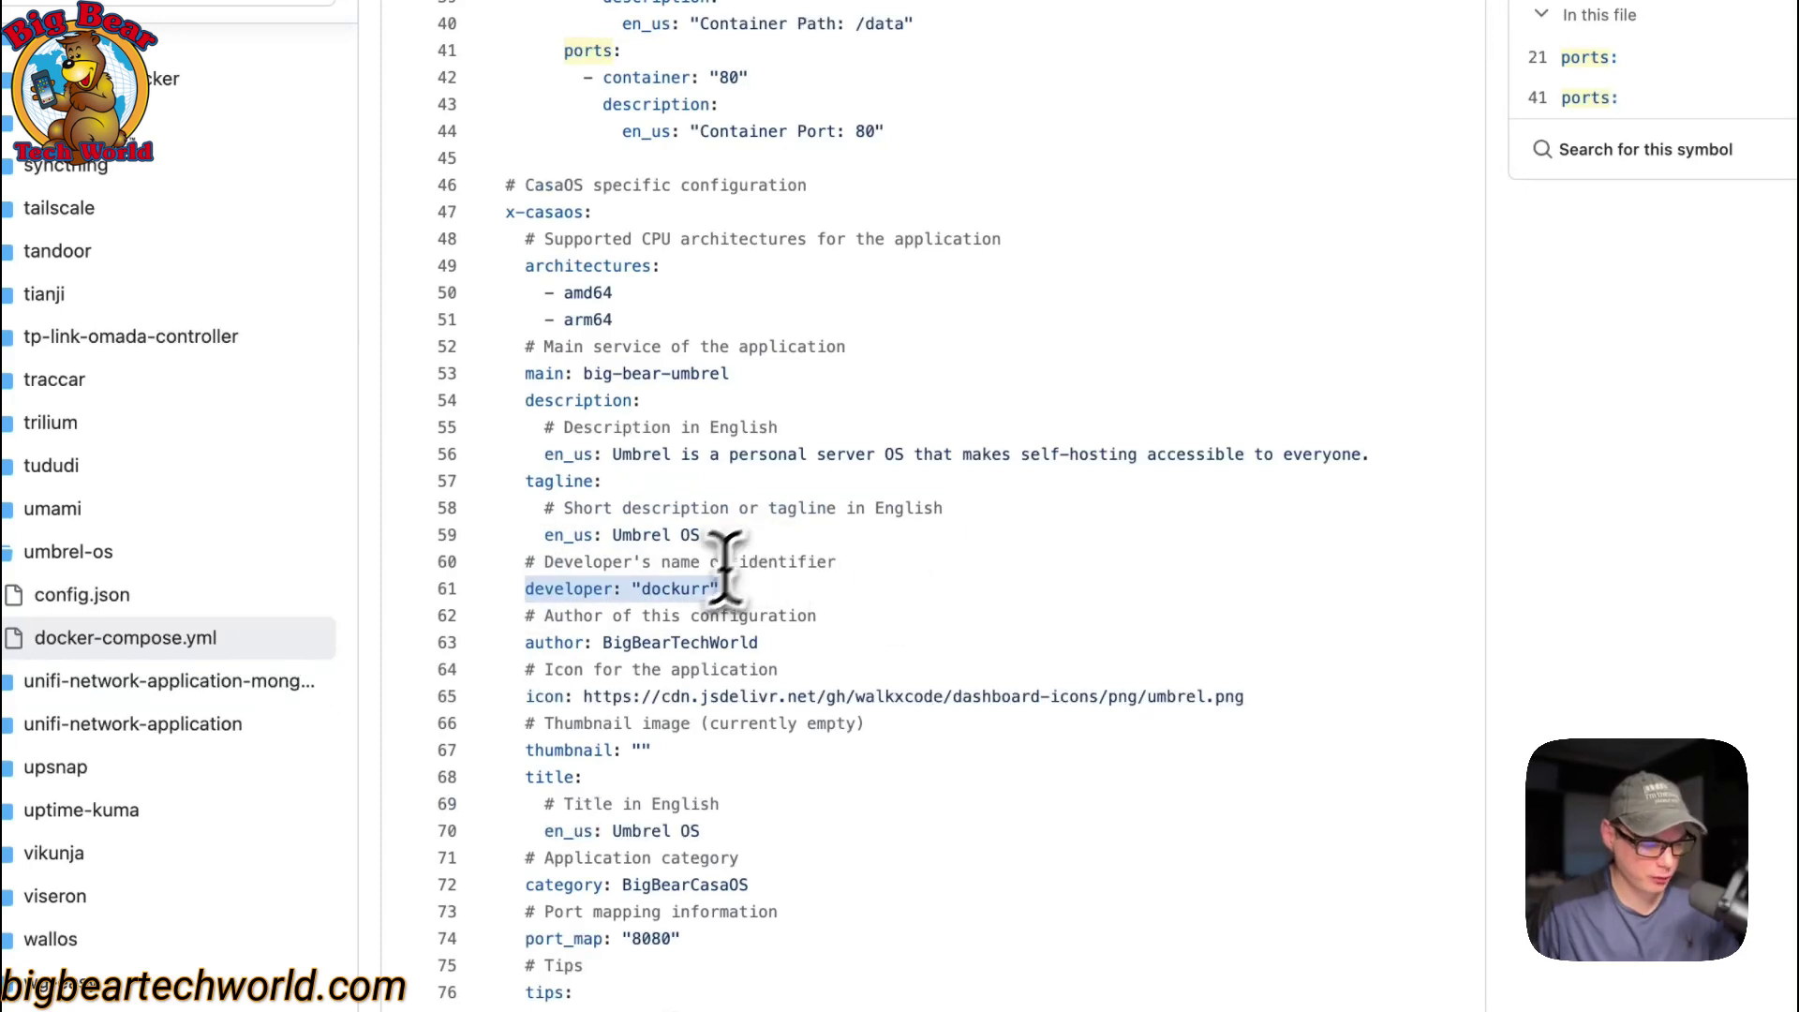
drag(525, 642, 861, 646)
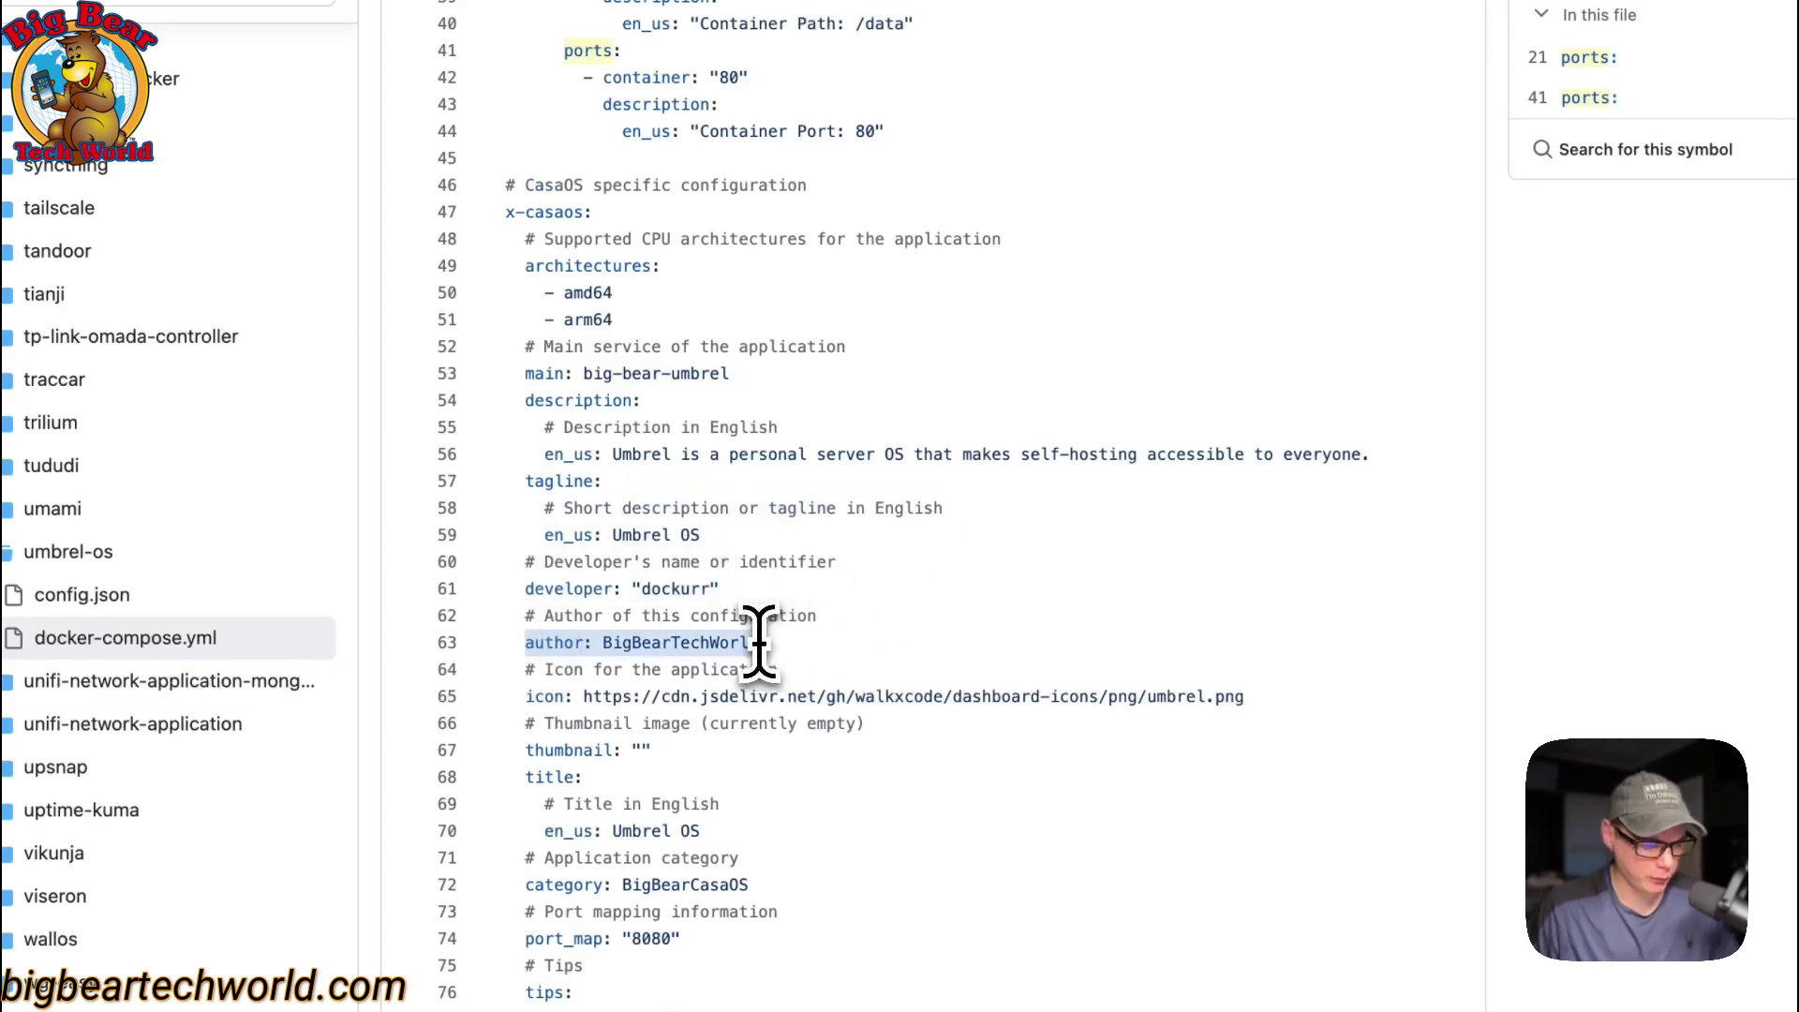
drag(542, 698, 1213, 696)
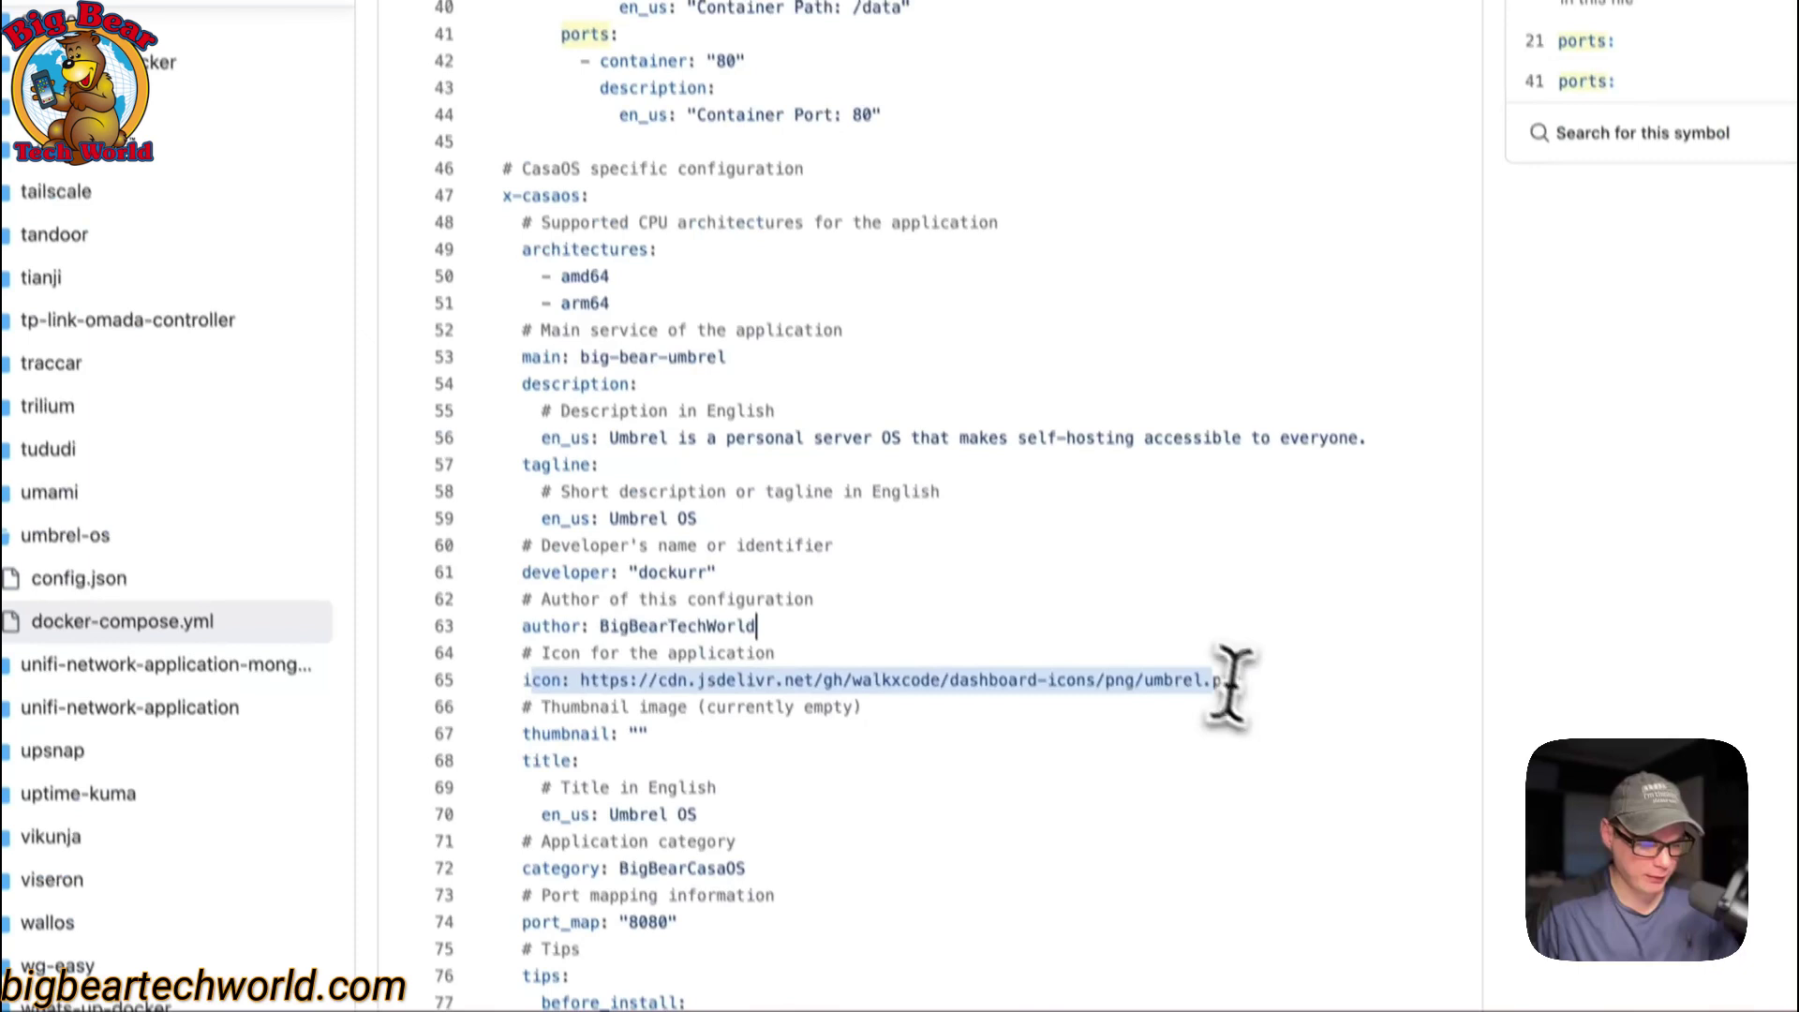
scroll(890, 656, down, 3)
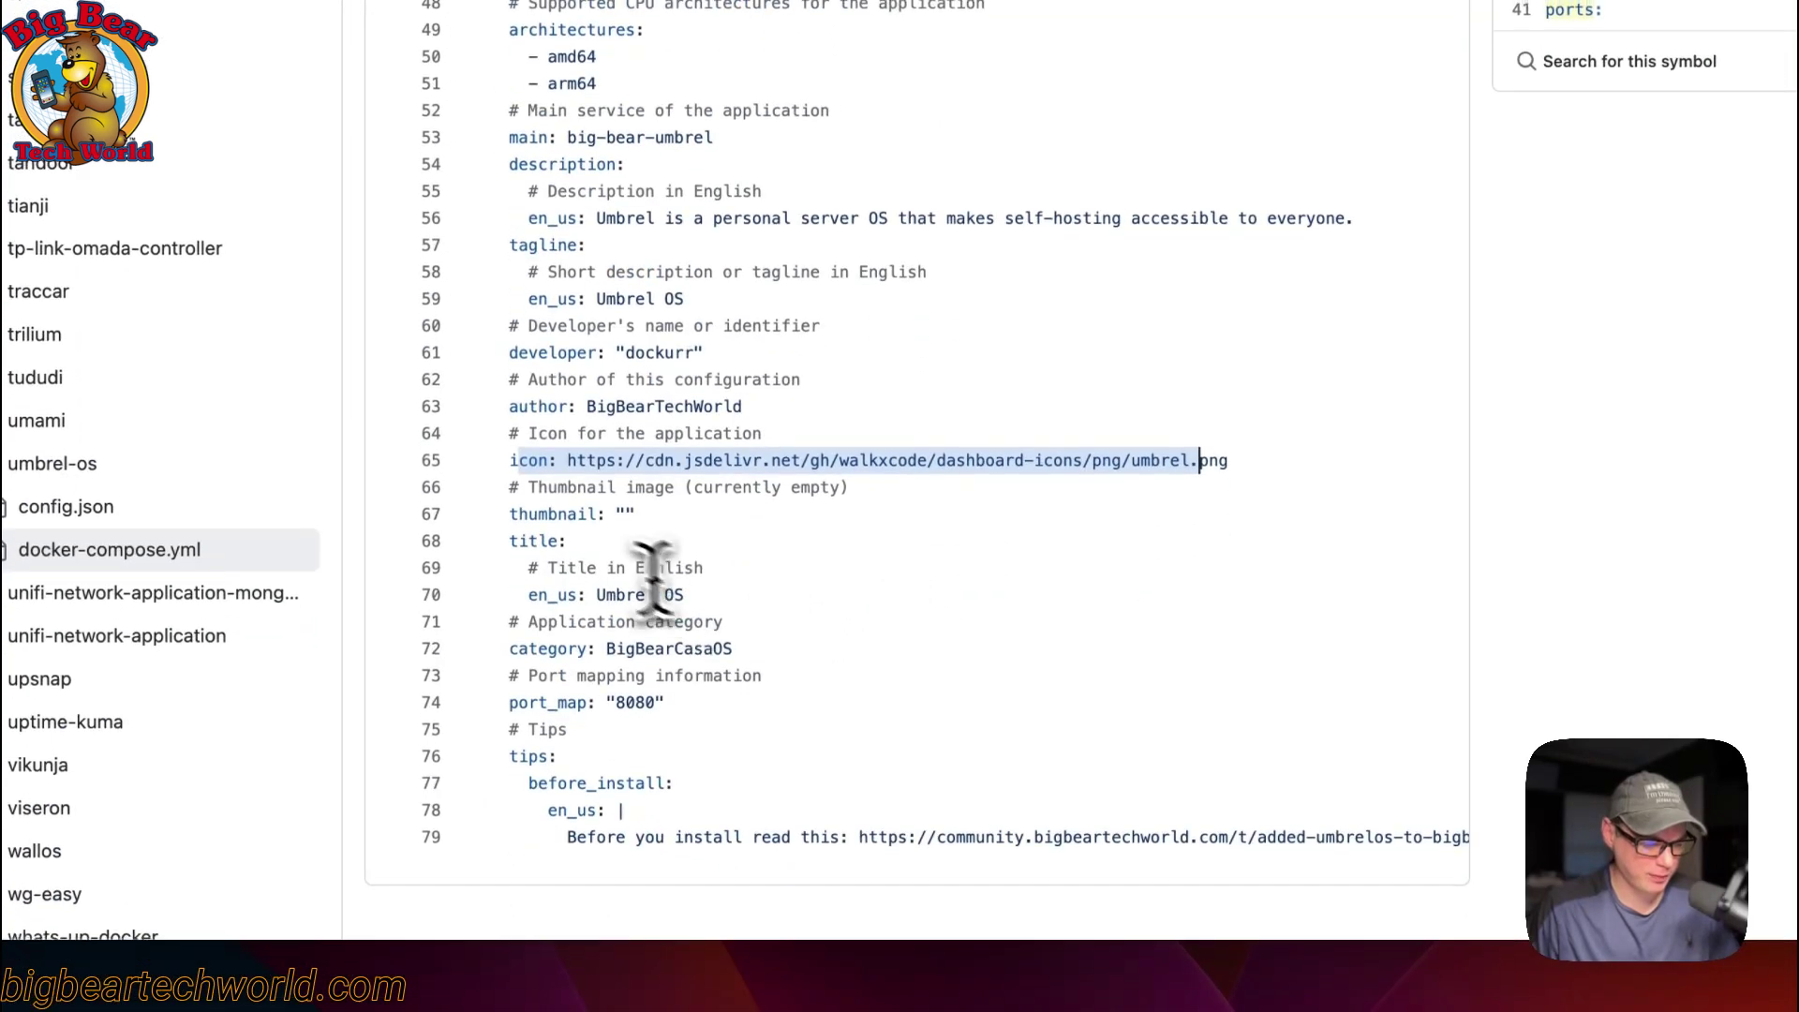
click(548, 514)
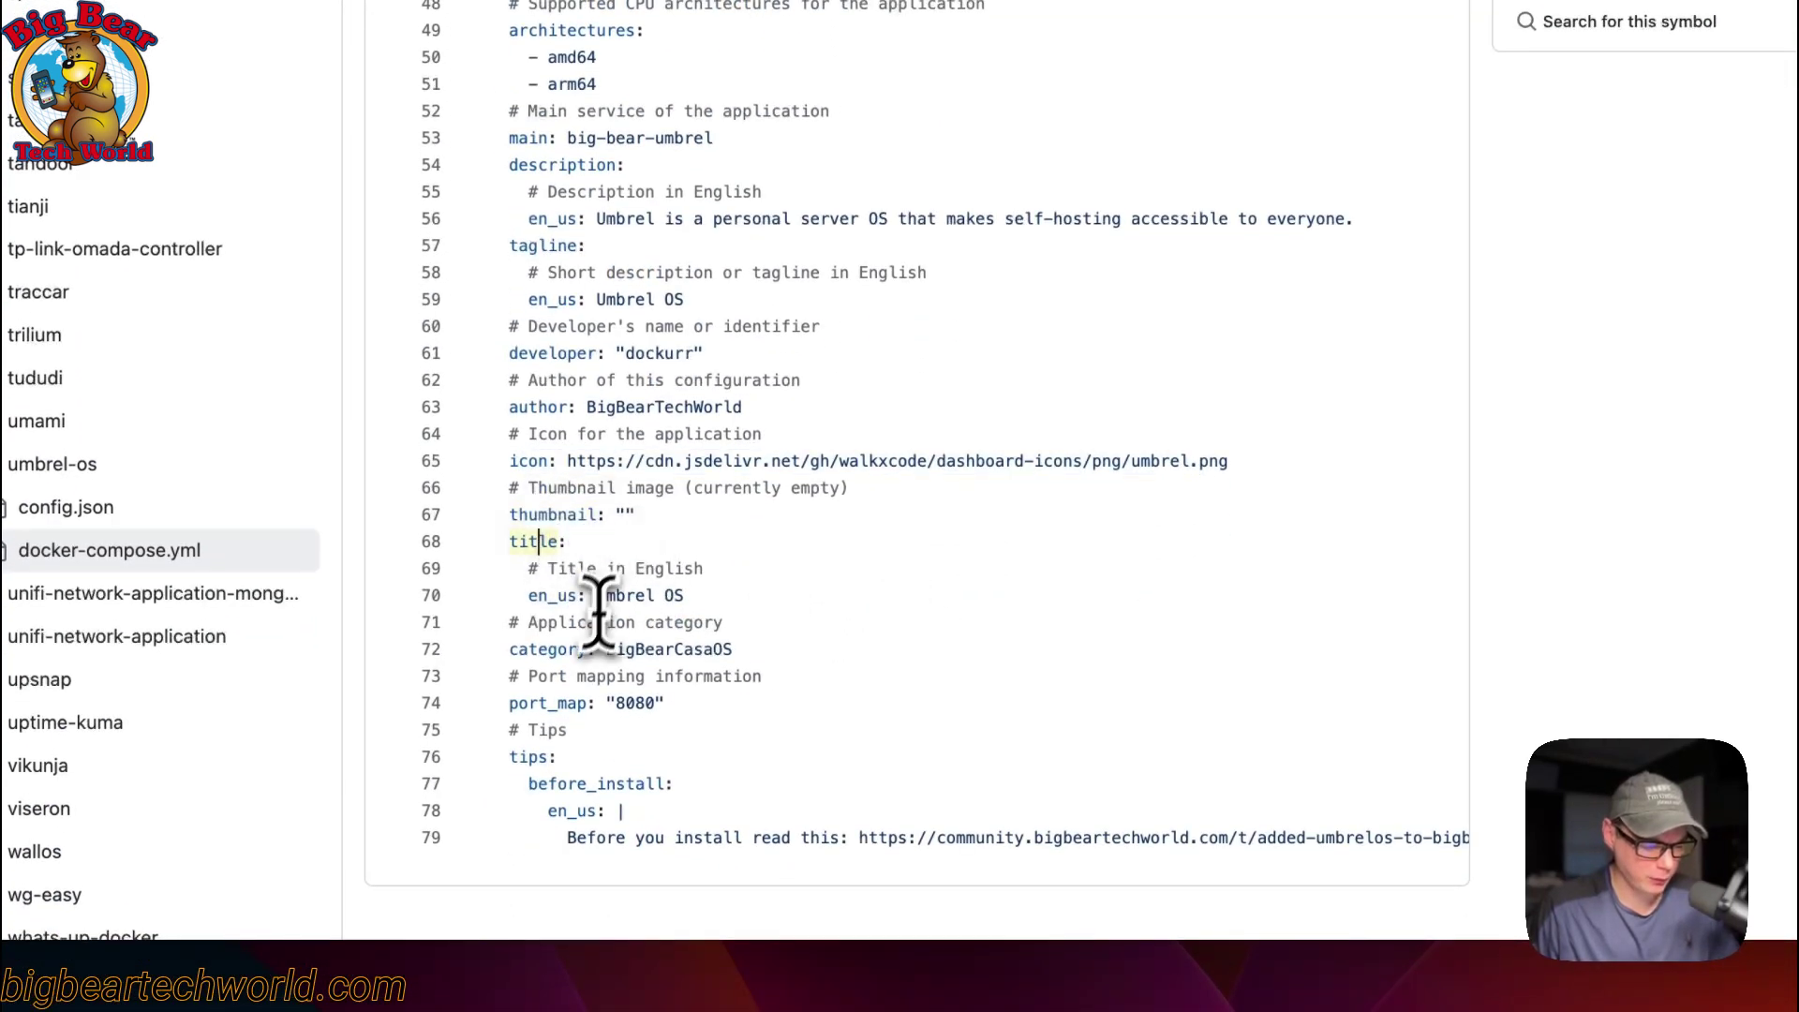
click(527, 649)
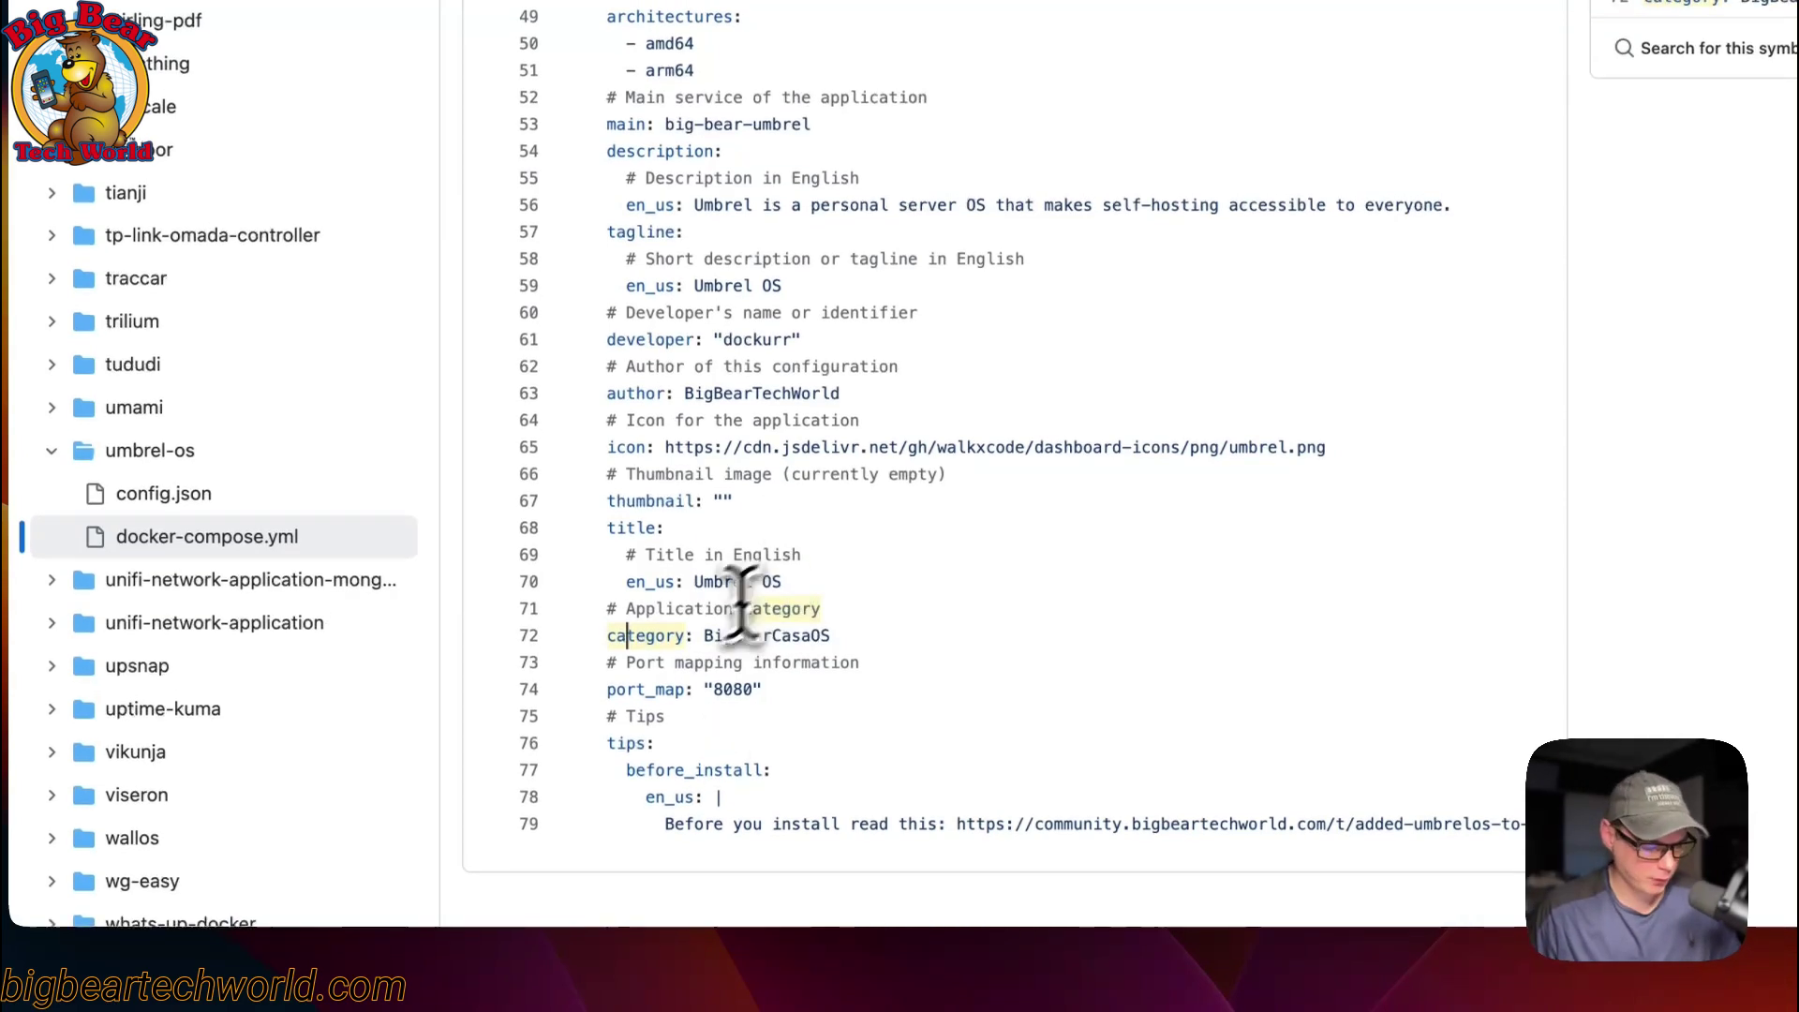
drag(609, 690, 818, 696)
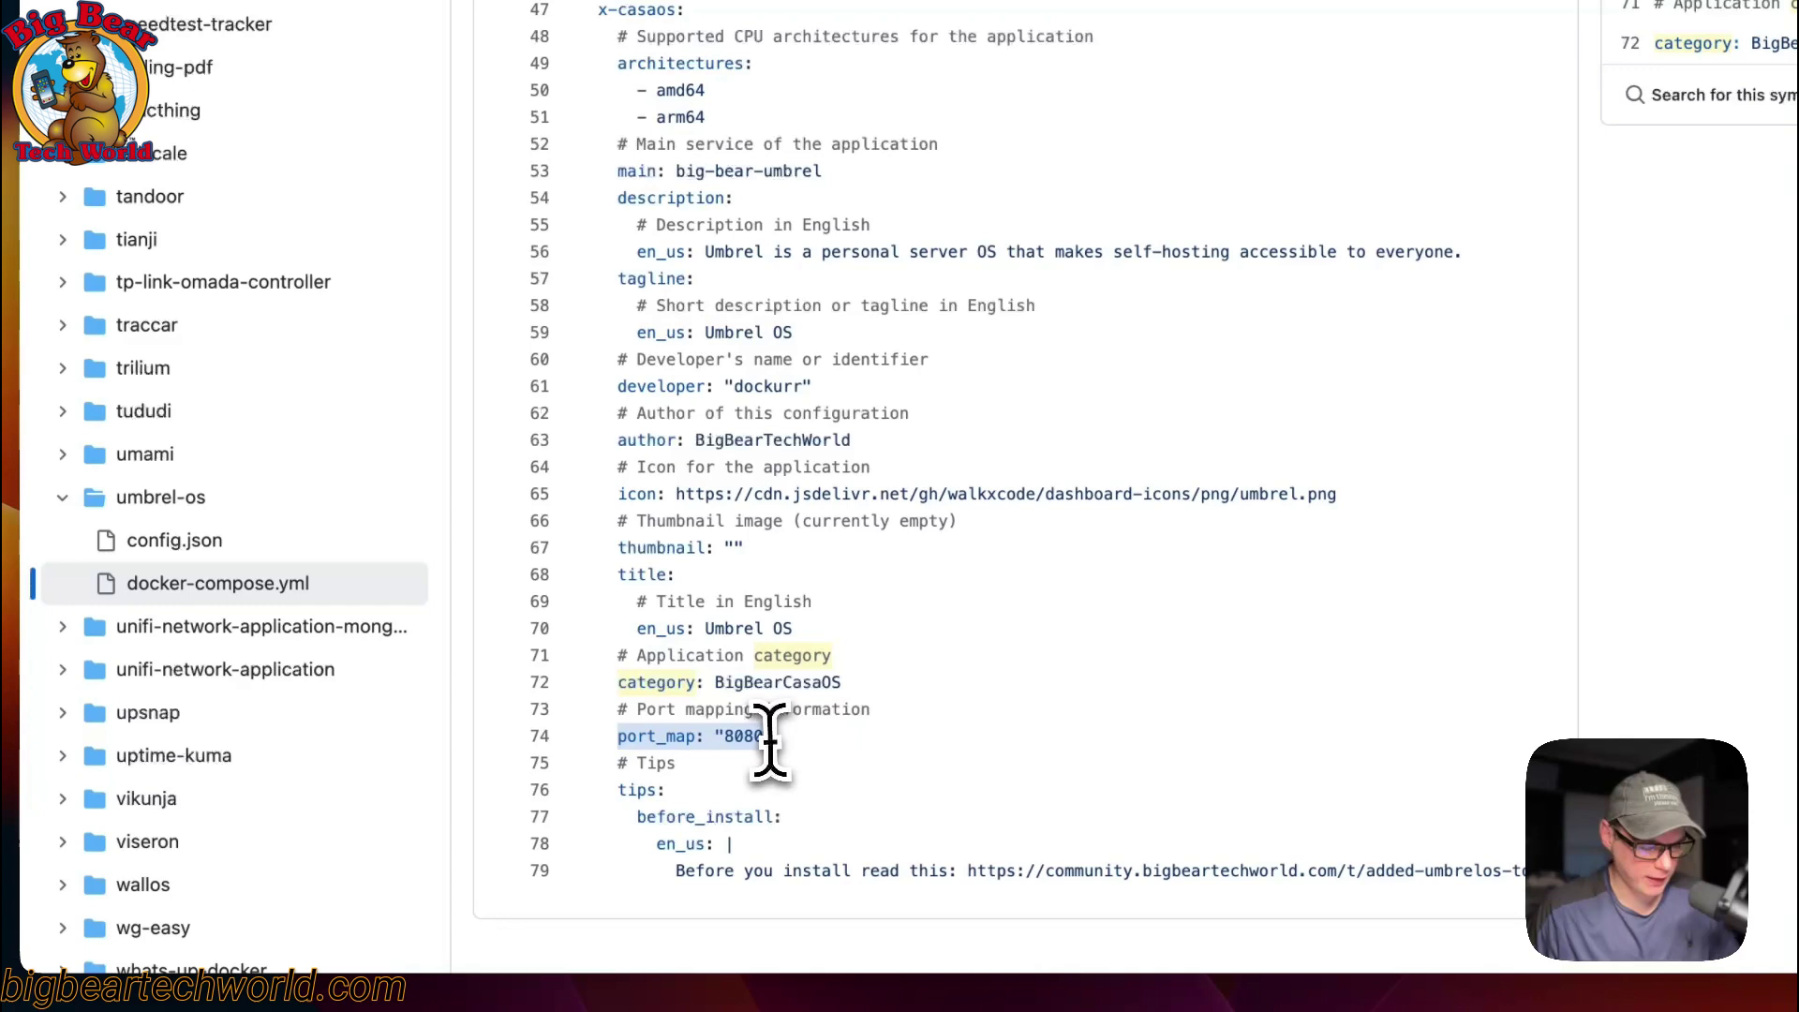
scroll(740, 736, up, 10)
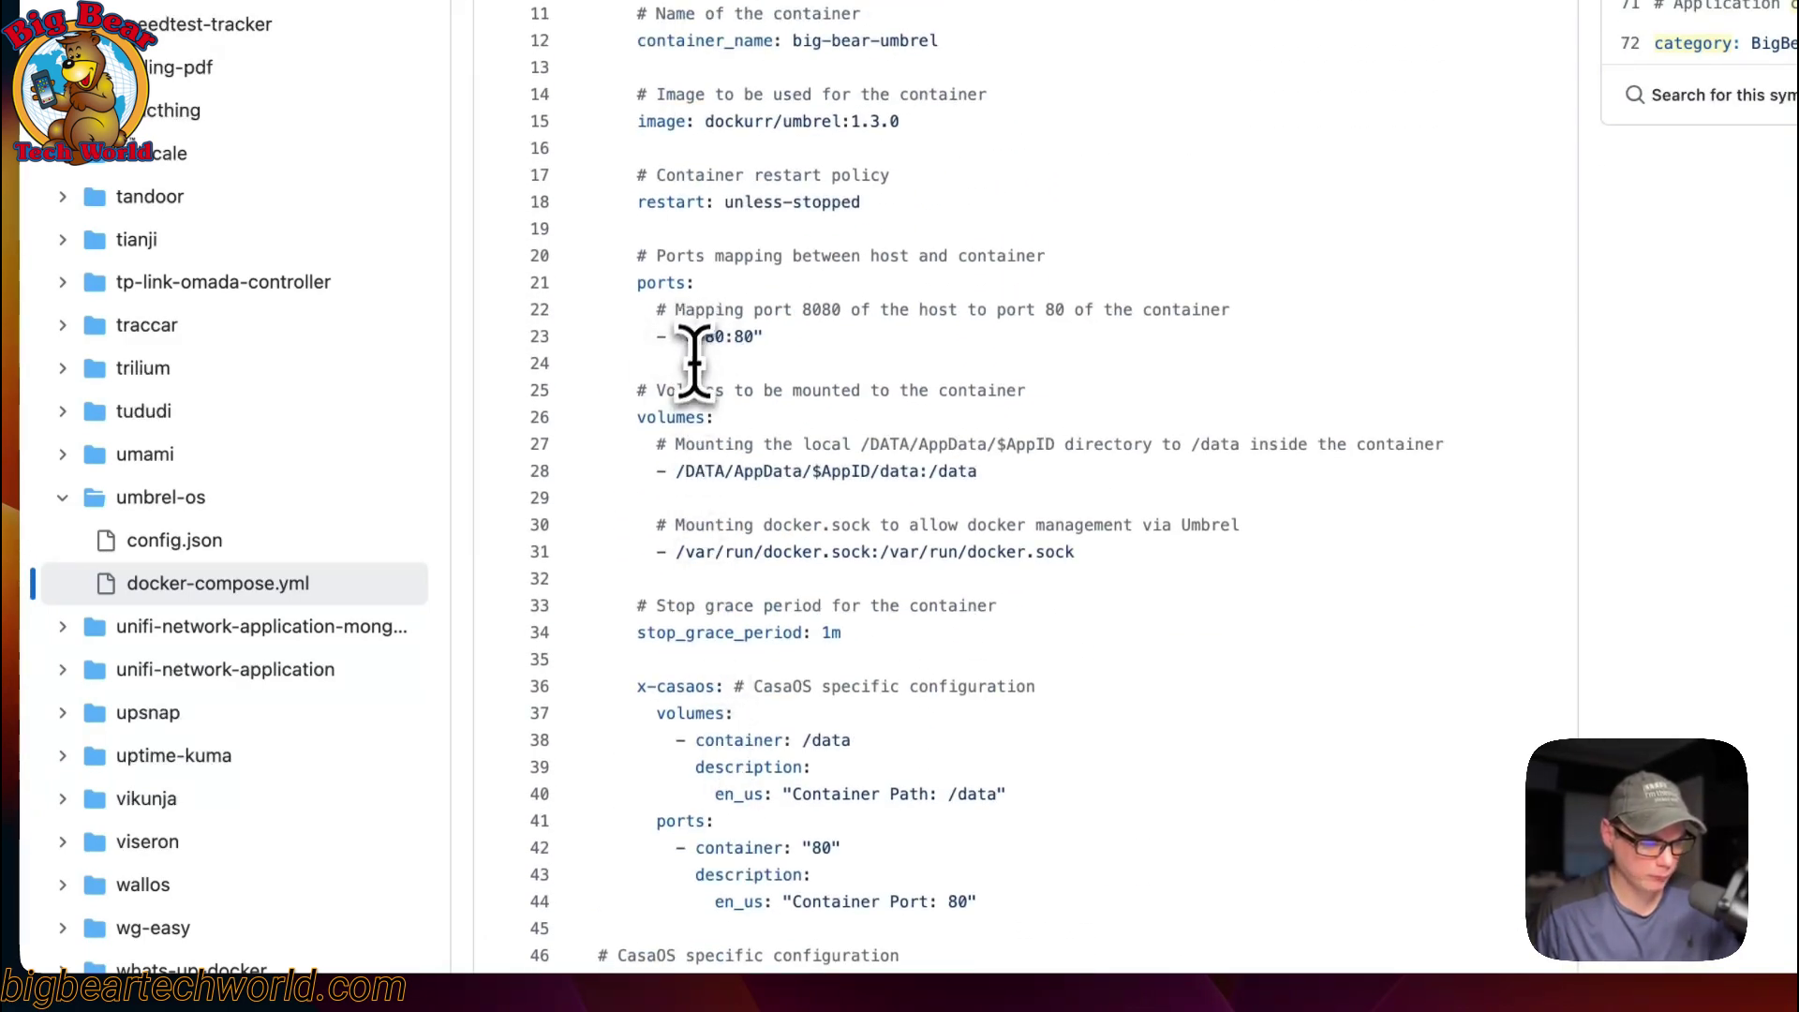
scroll(693, 361, down, 10)
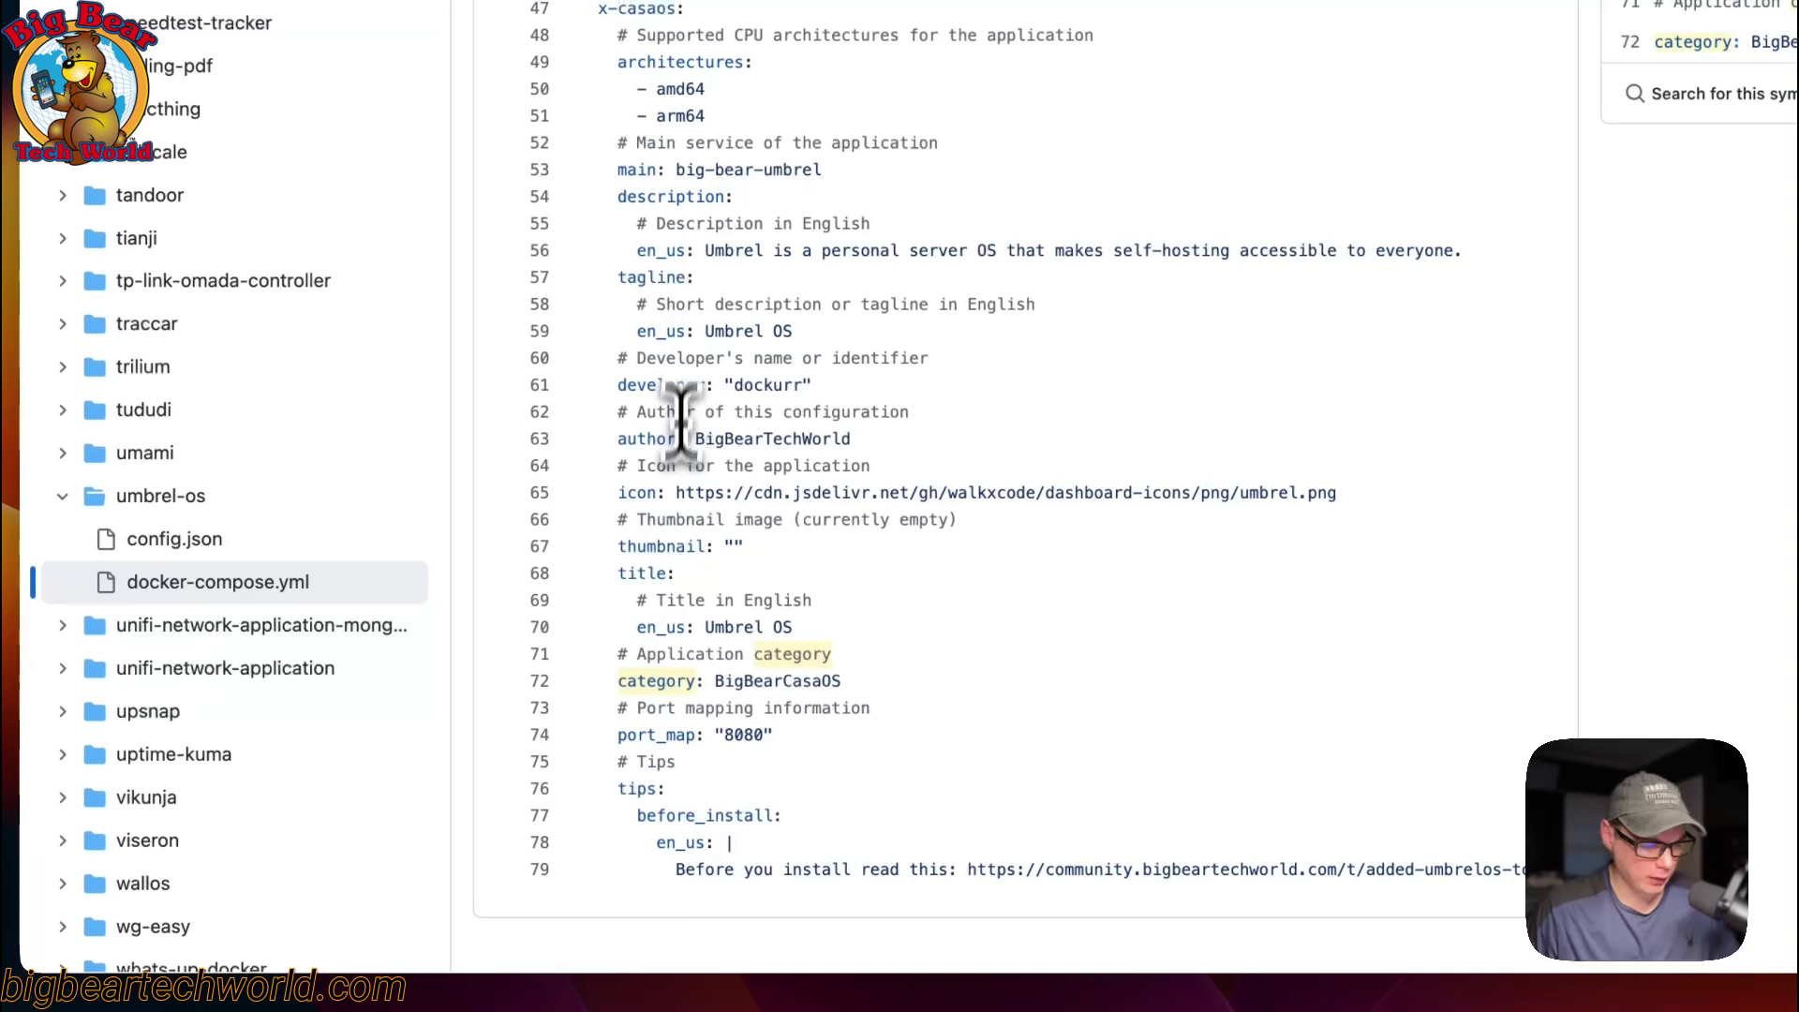
drag(616, 788, 848, 871)
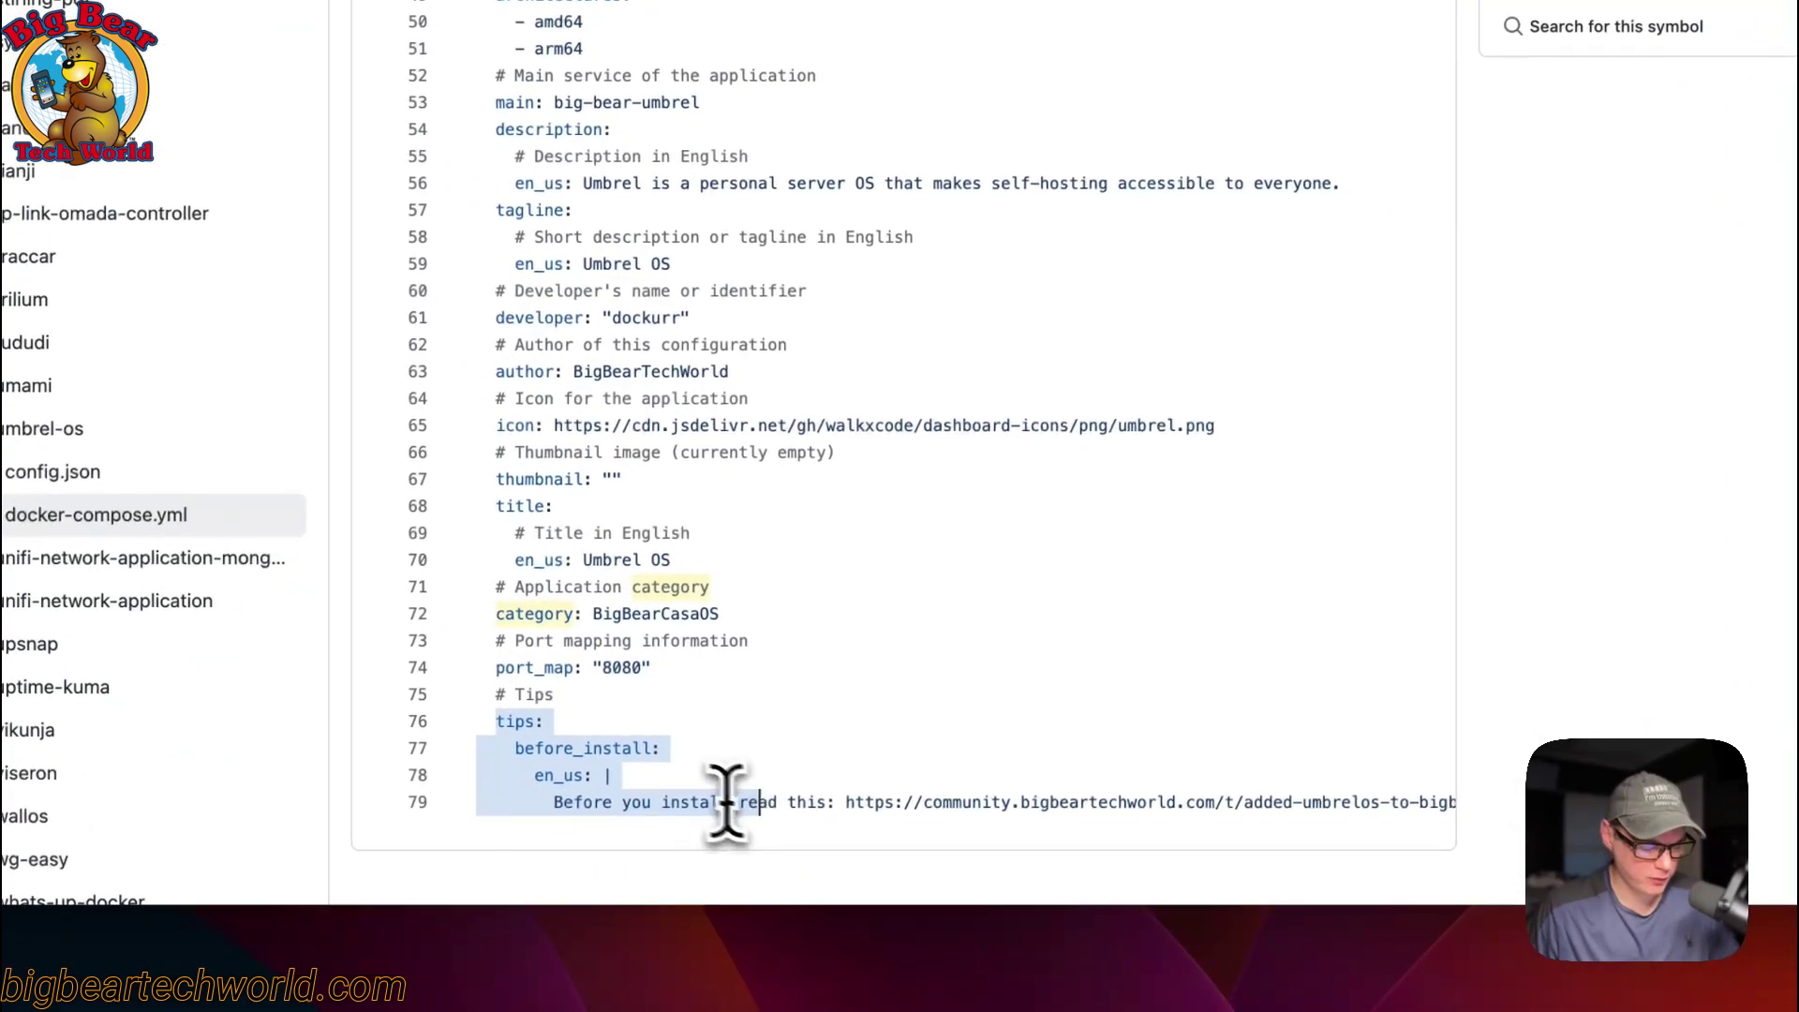
click(557, 775)
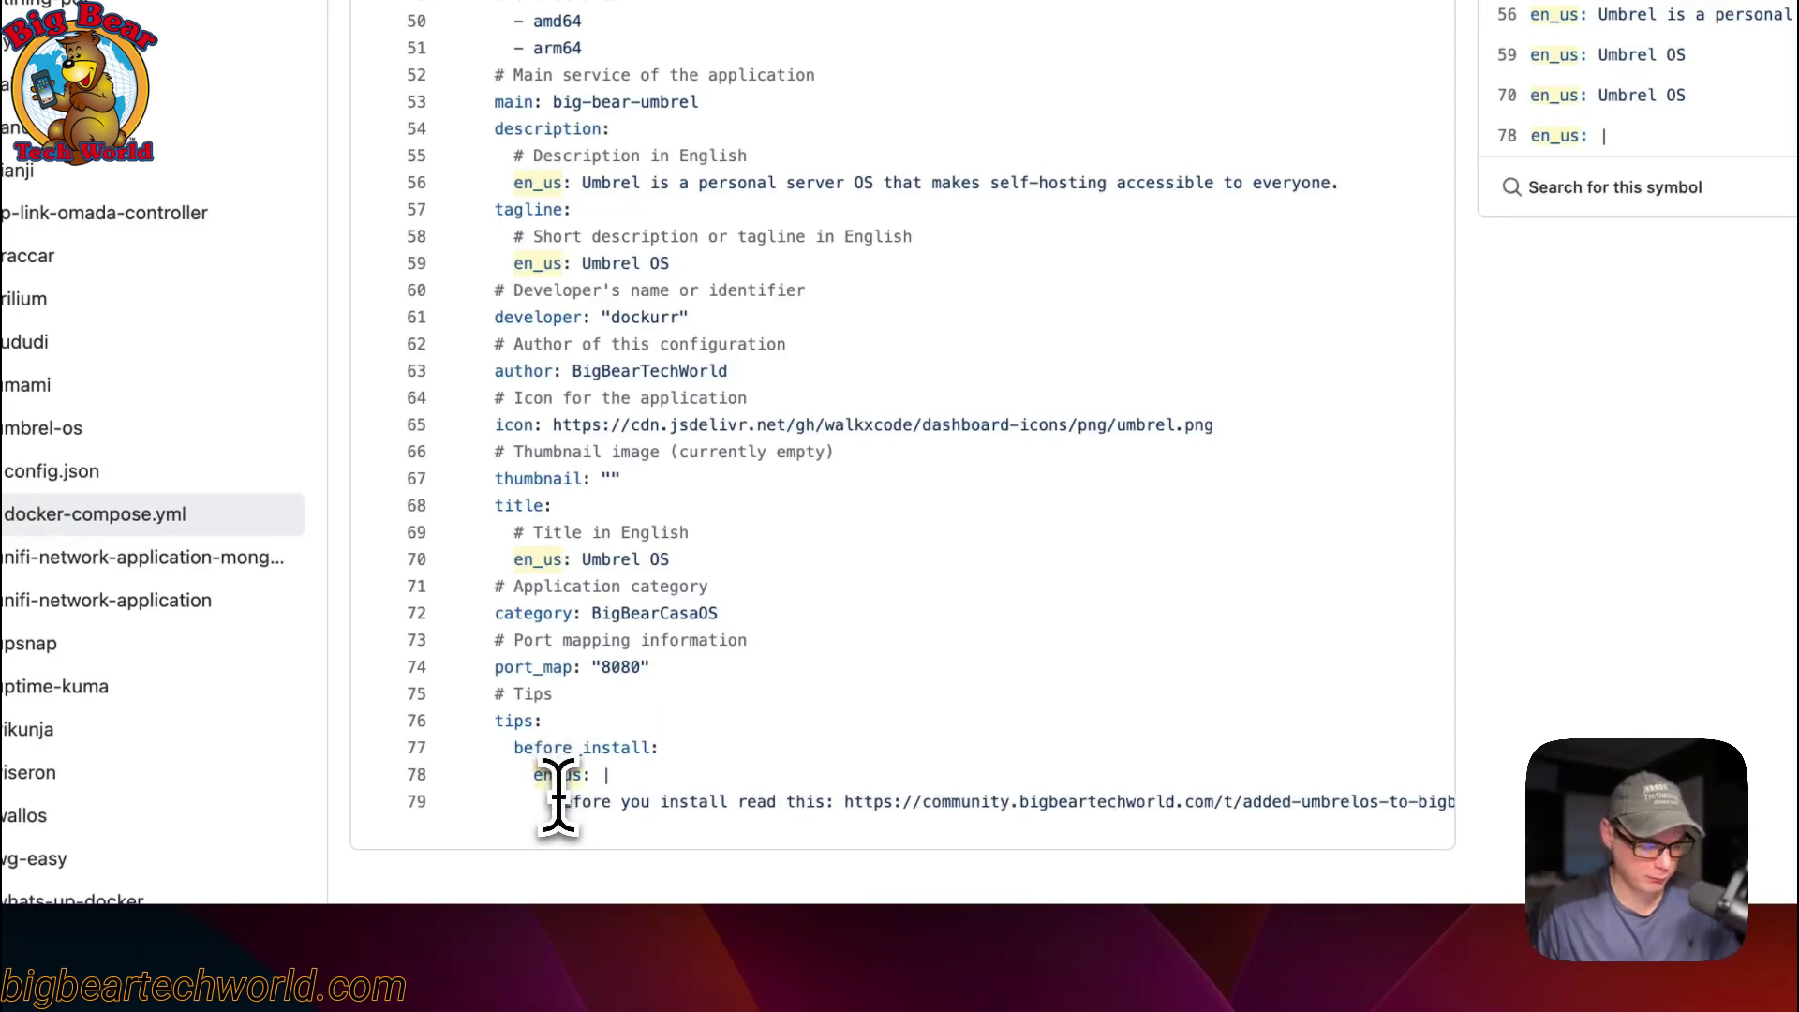
drag(558, 798, 1182, 803)
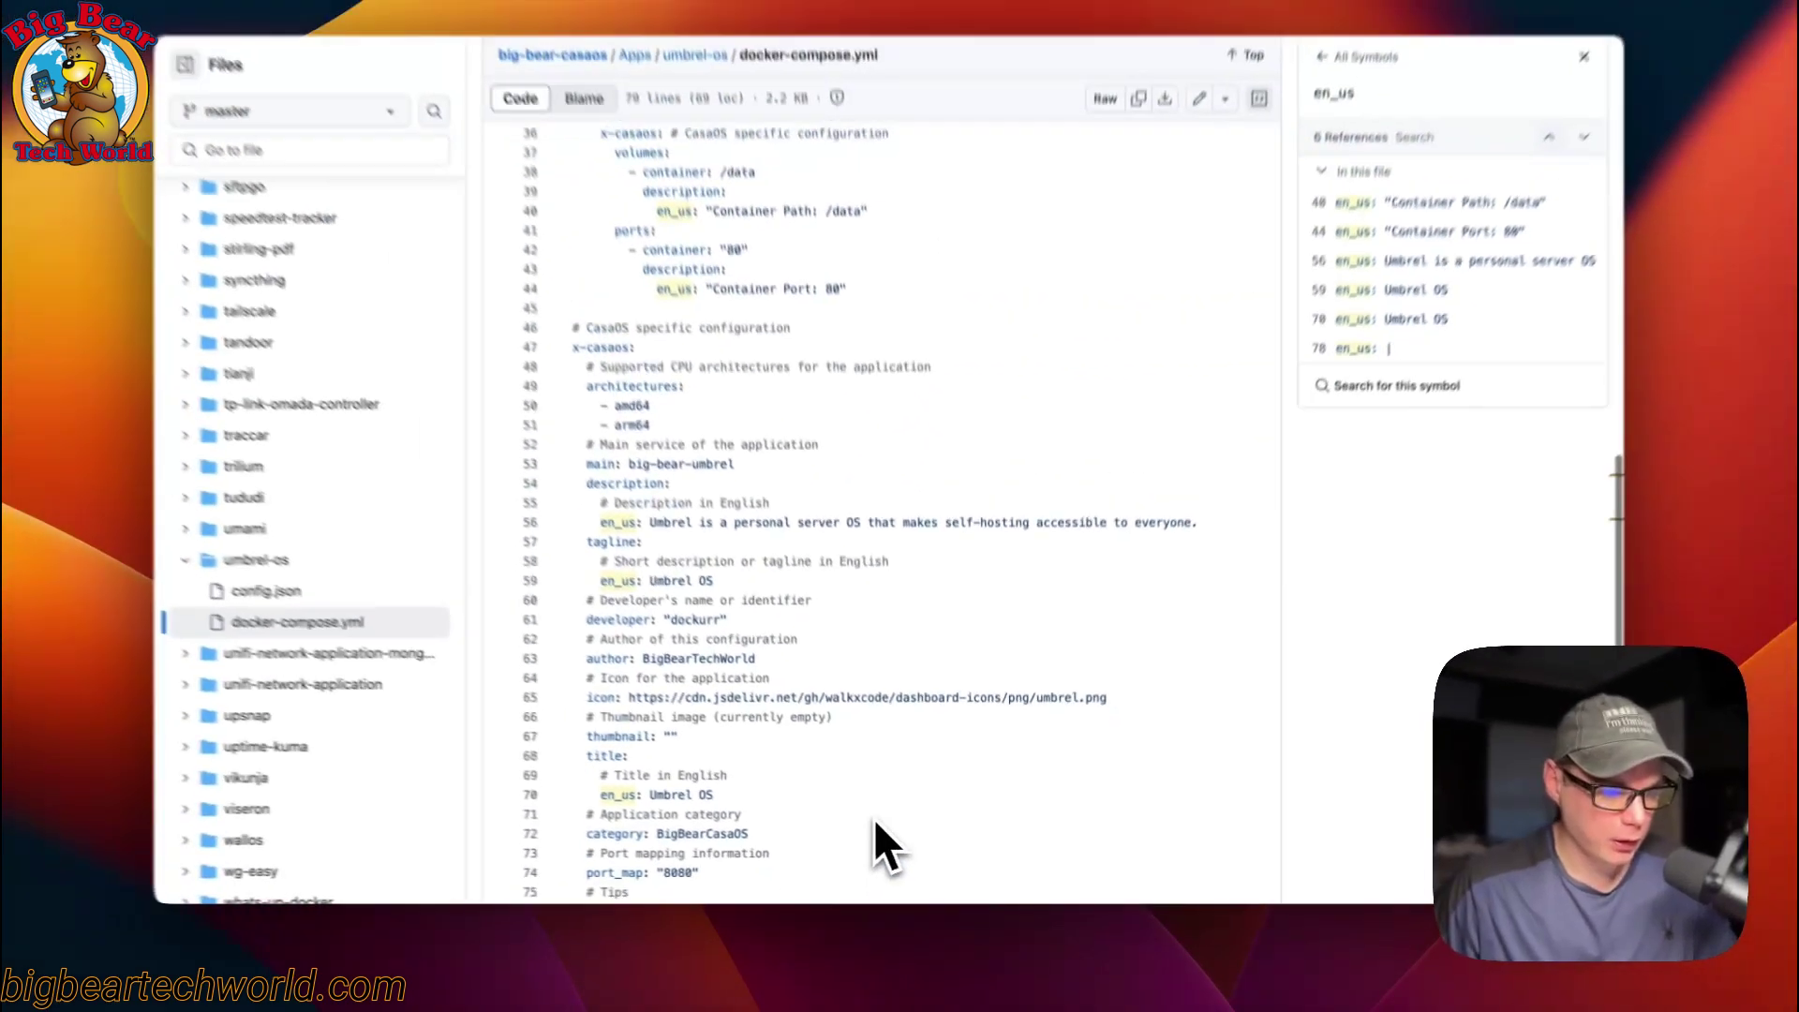
- Scroll to the top of the CasaOS dashboard and open the App Store
scroll(881, 823, up, 10)
scroll(887, 829, up, 5)
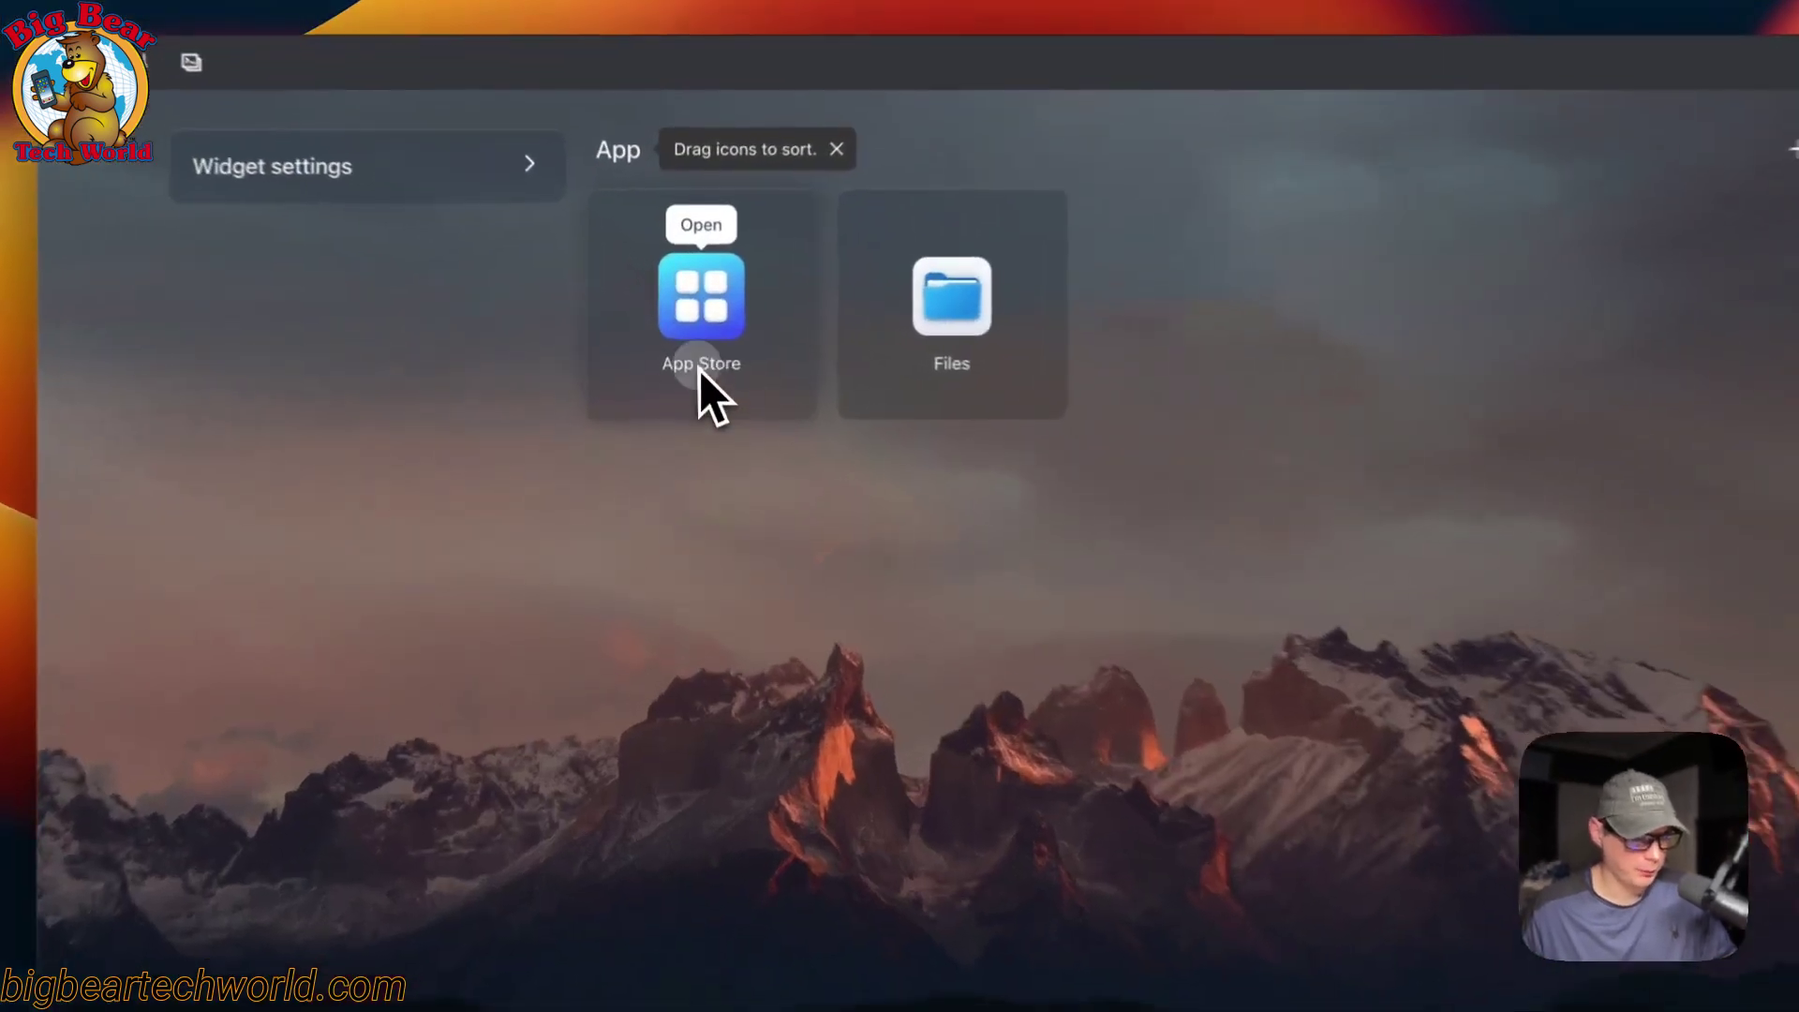
click(688, 347)
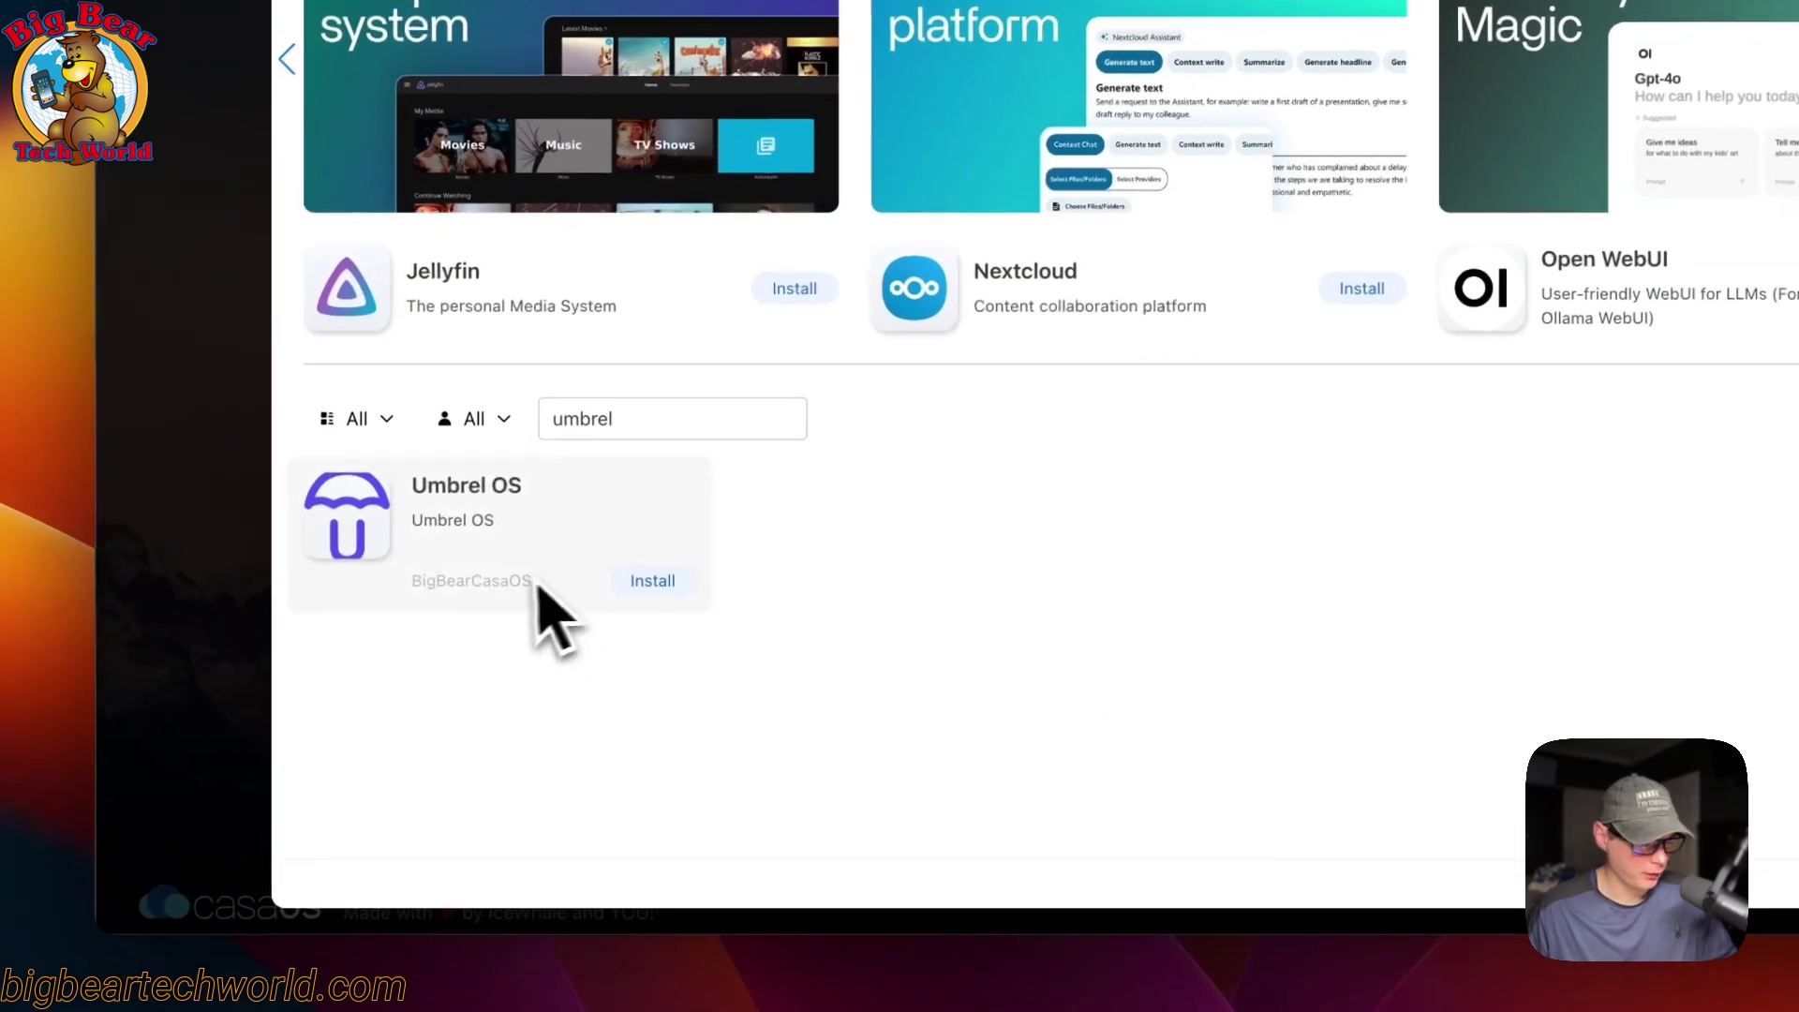
- Install Umbrel OS, selecting the community link in the Tips before proceeding via Next Steps
click(667, 576)
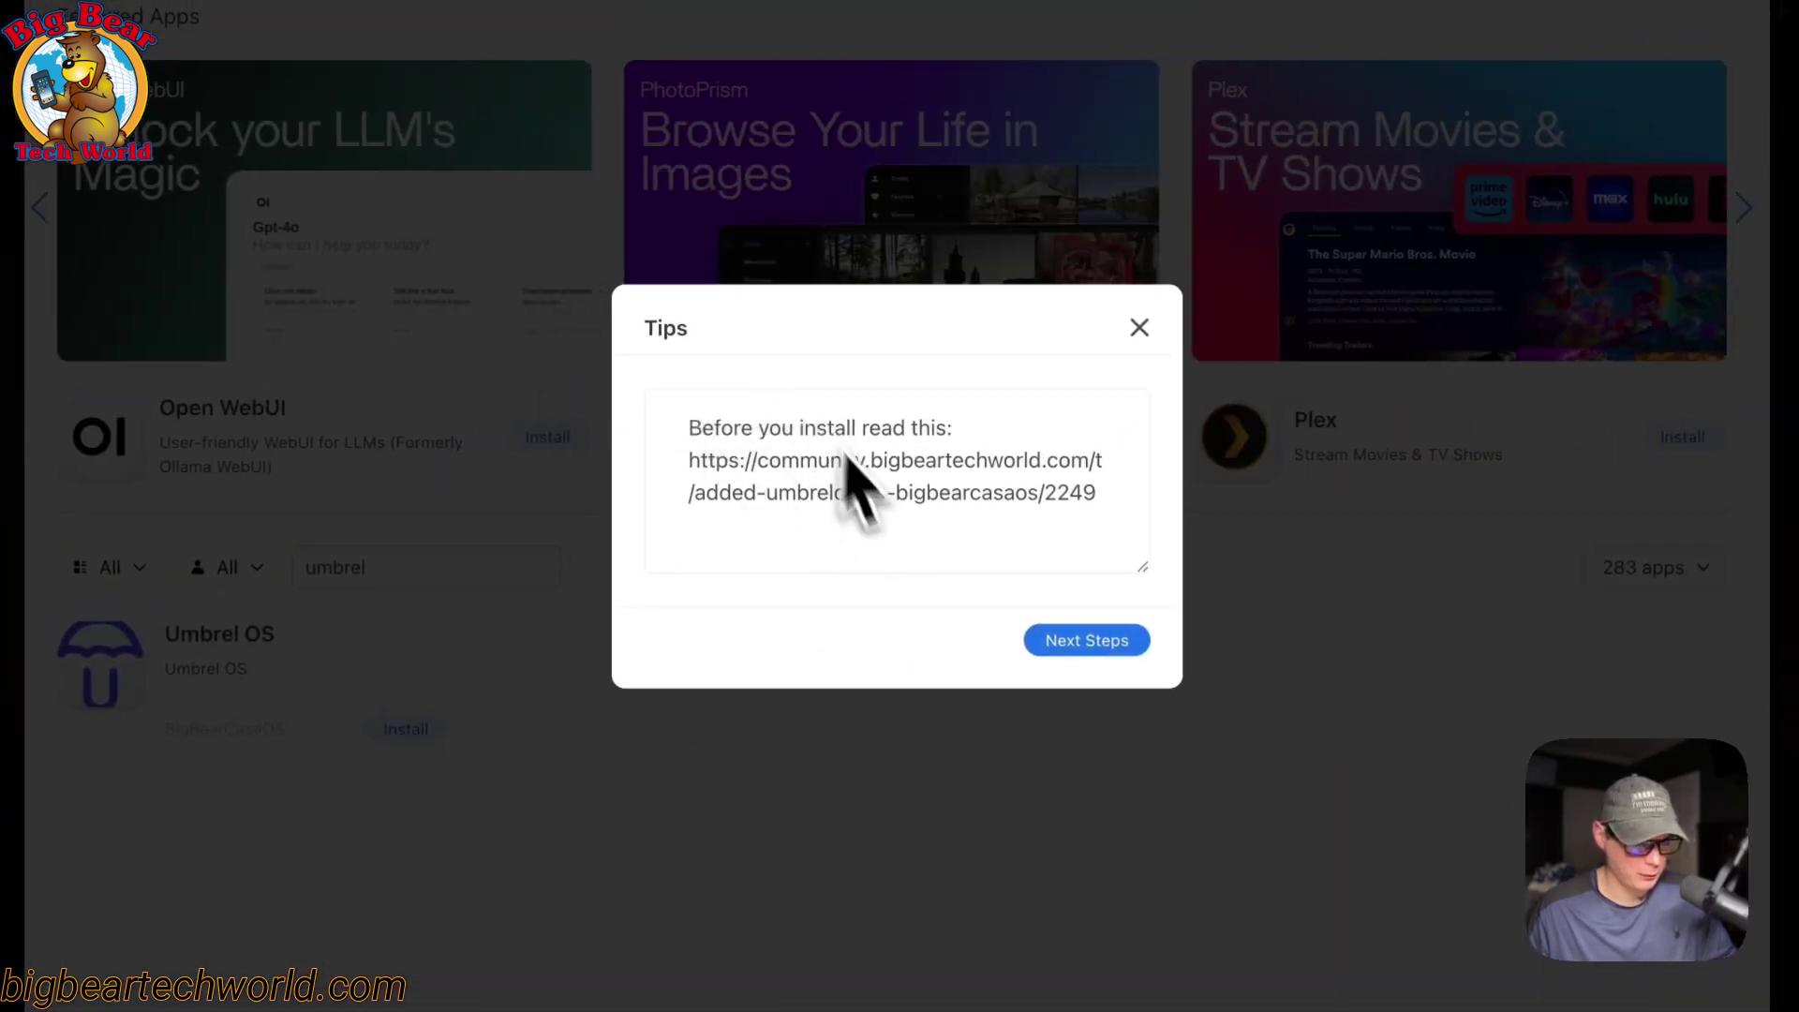
drag(693, 457, 1089, 515)
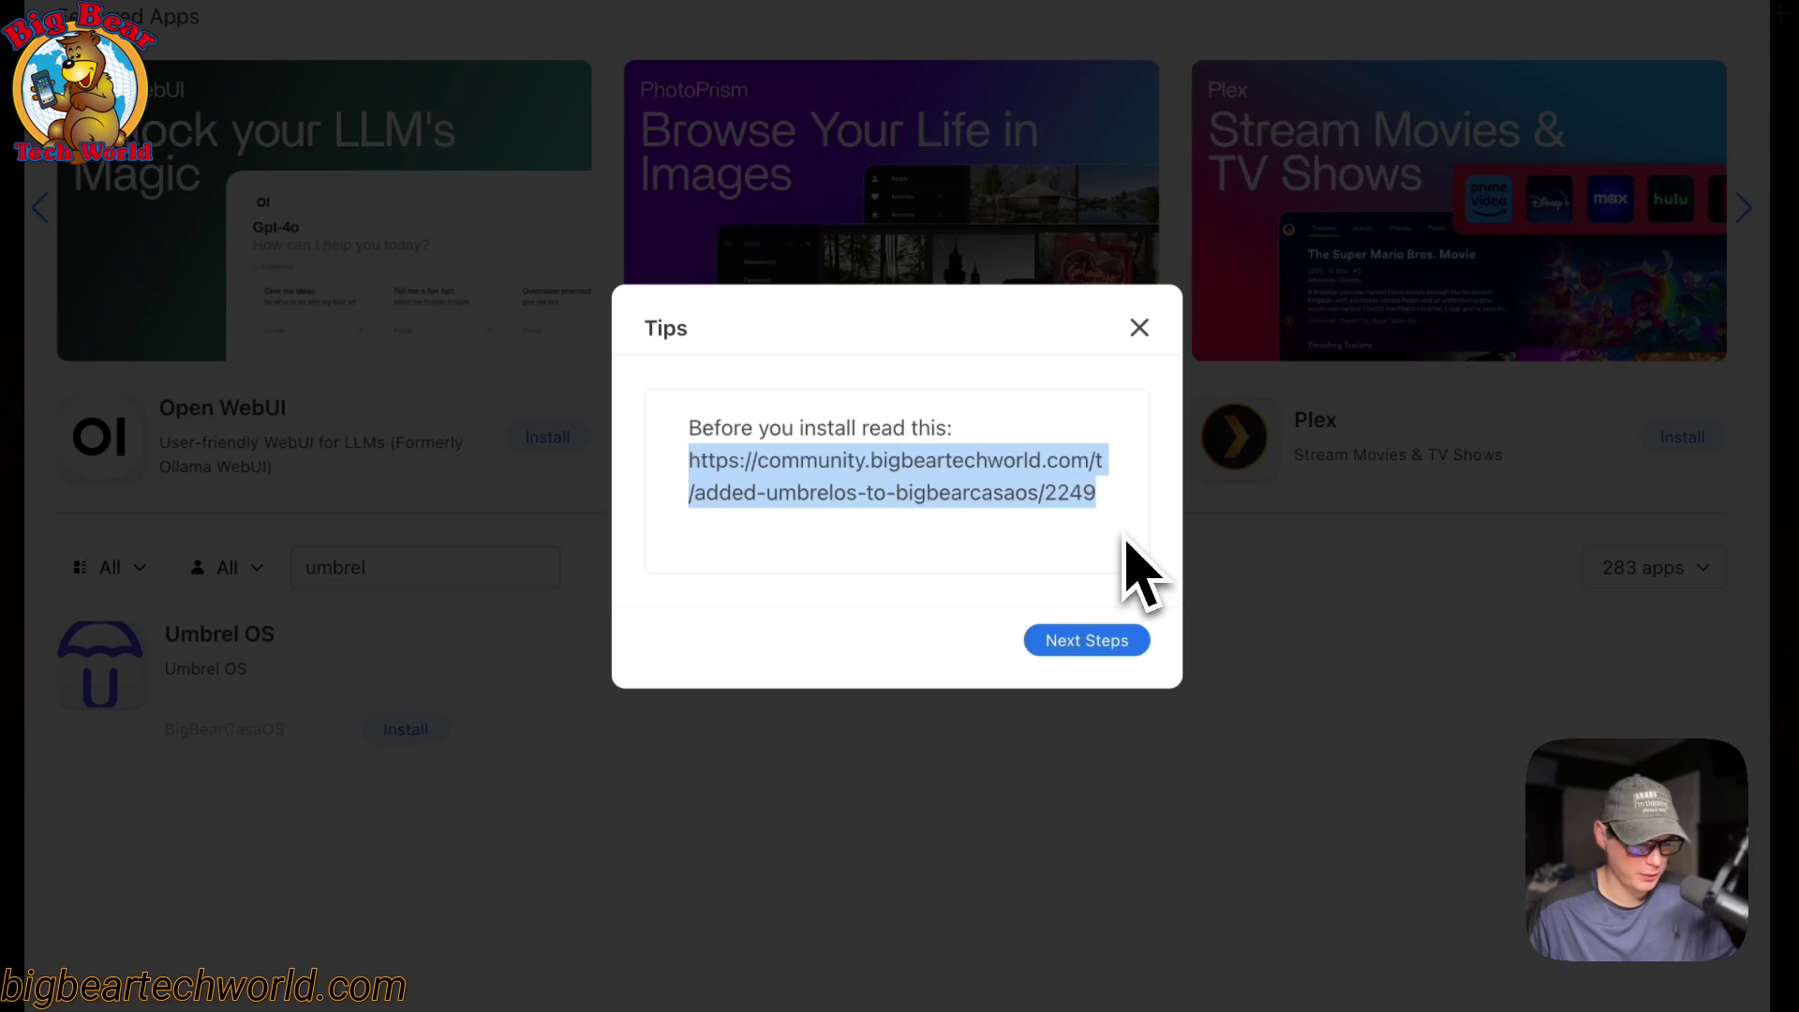
click(1069, 647)
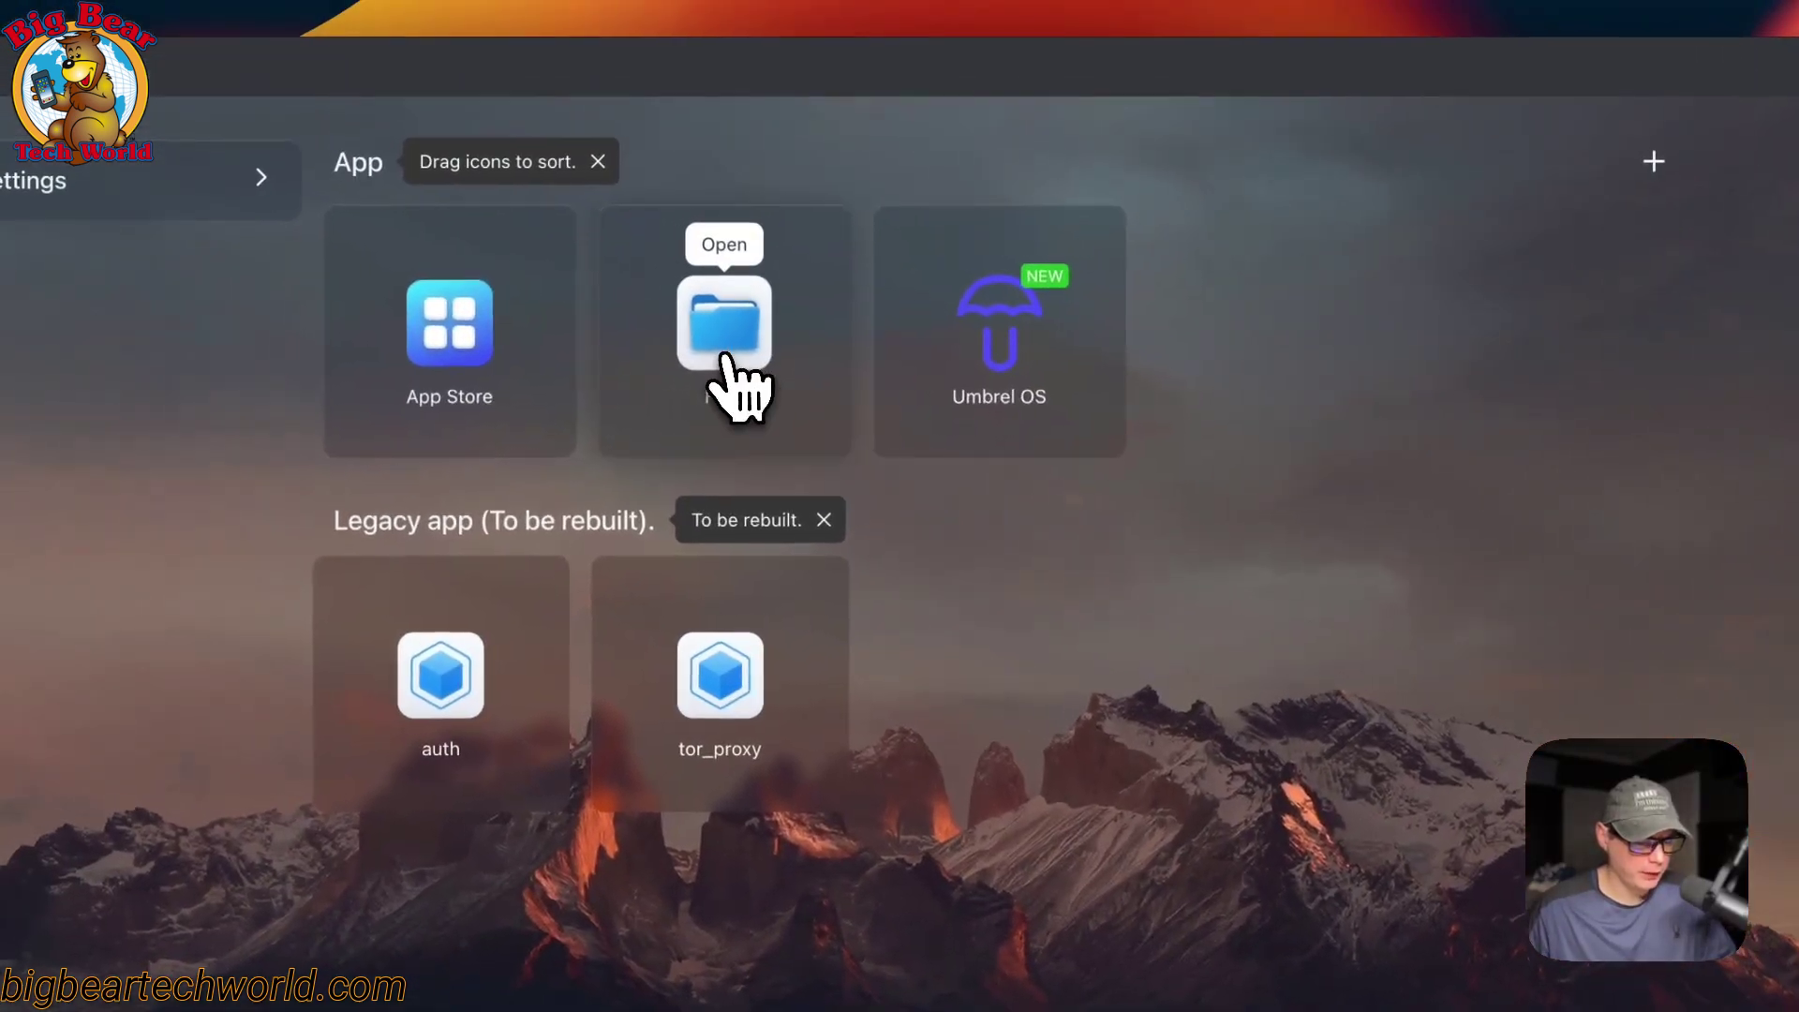
- Browse Files to AppData/big-bear-umbrel and view the umbrel.yaml file
click(729, 361)
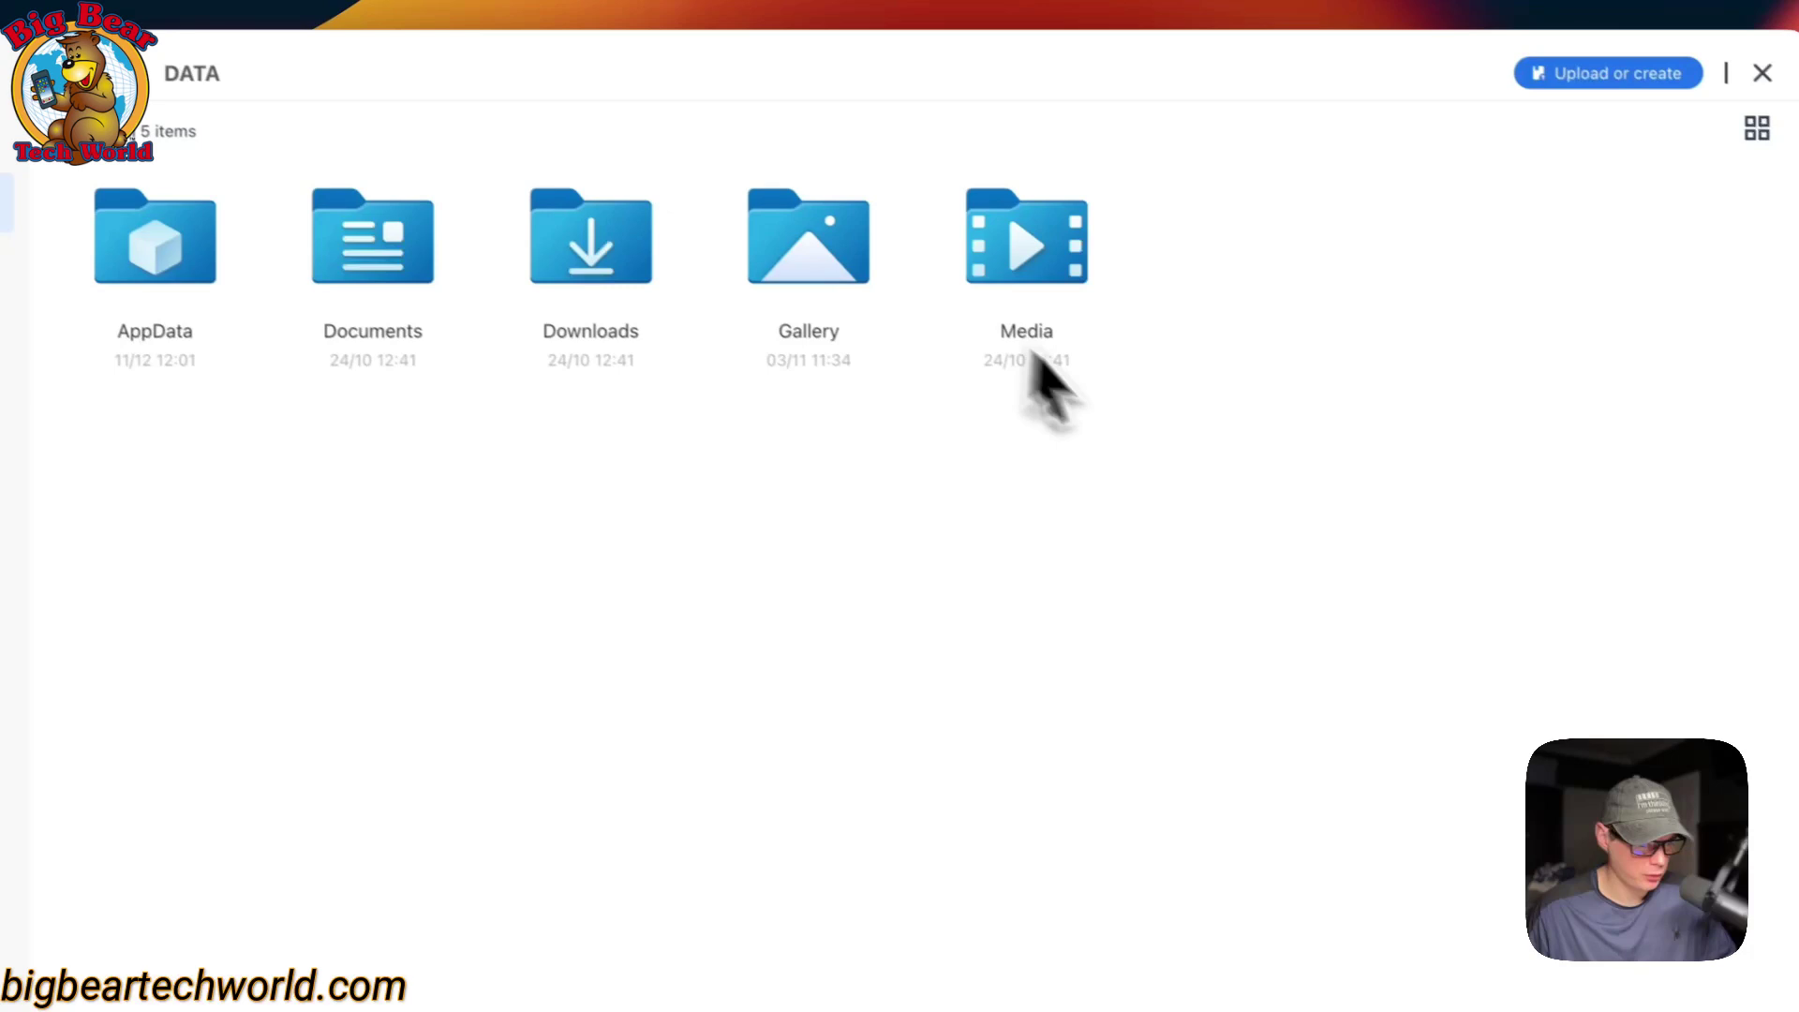
click(431, 262)
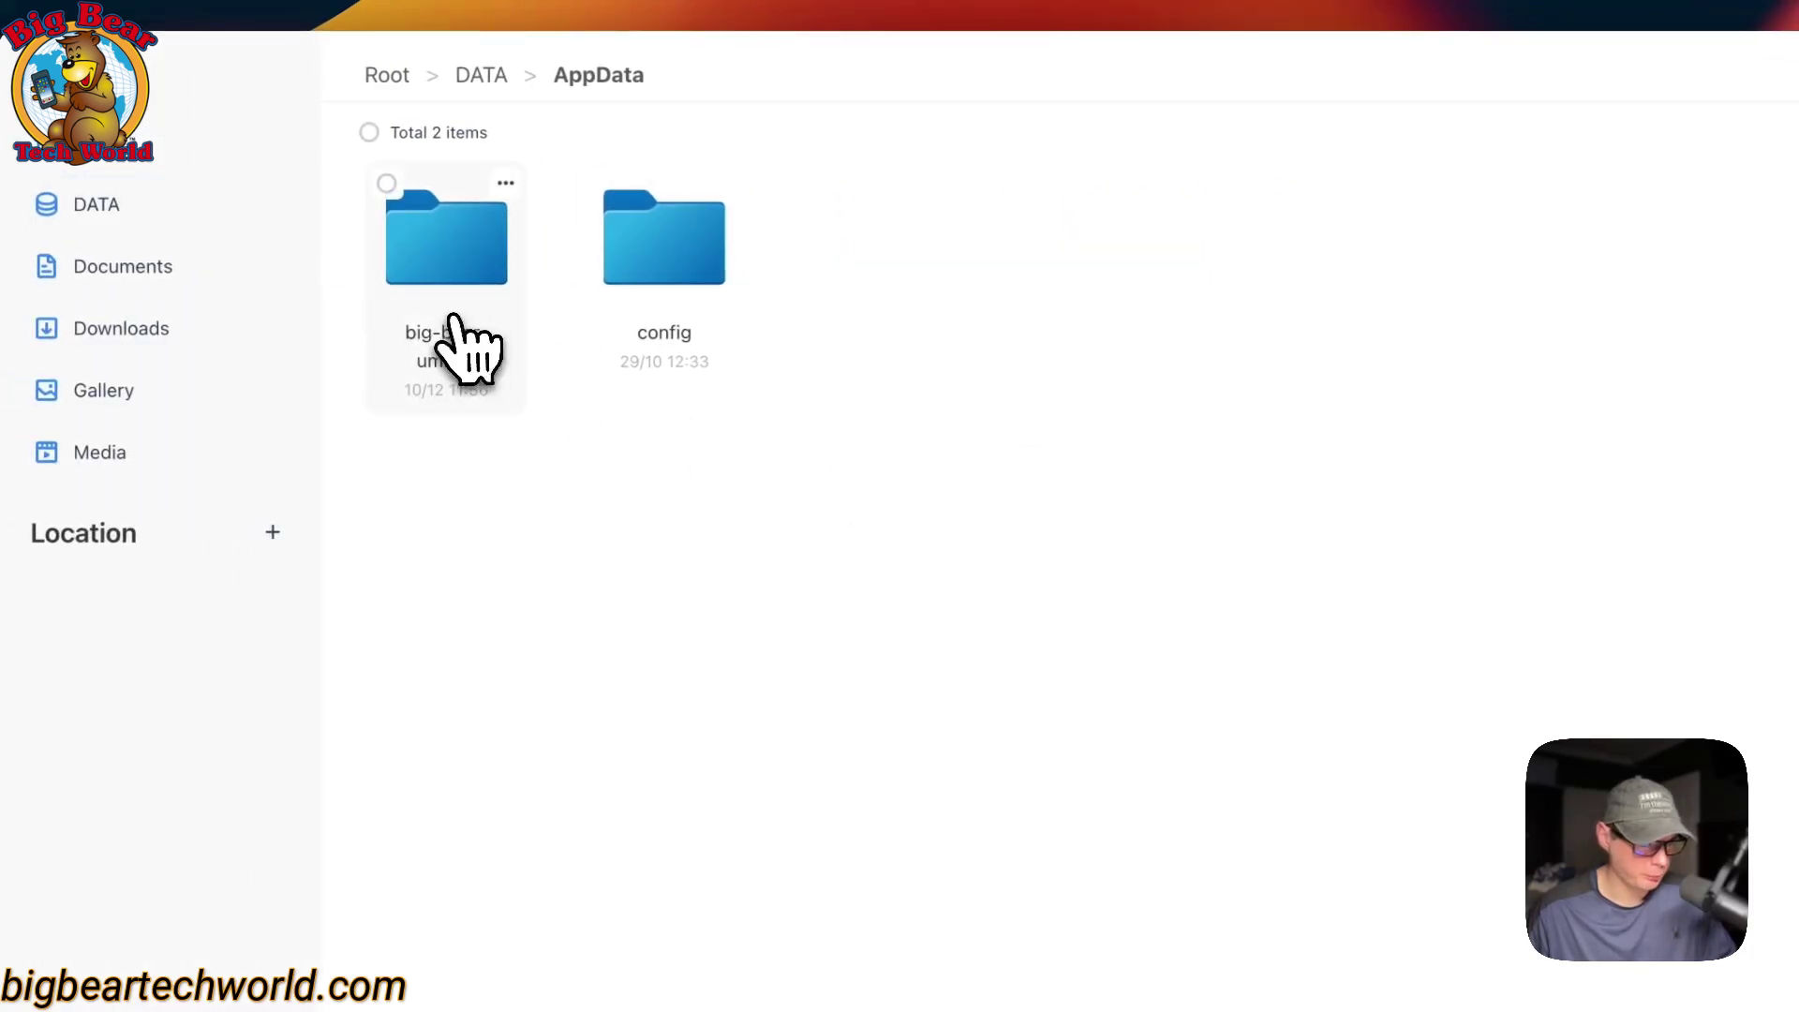
click(478, 287)
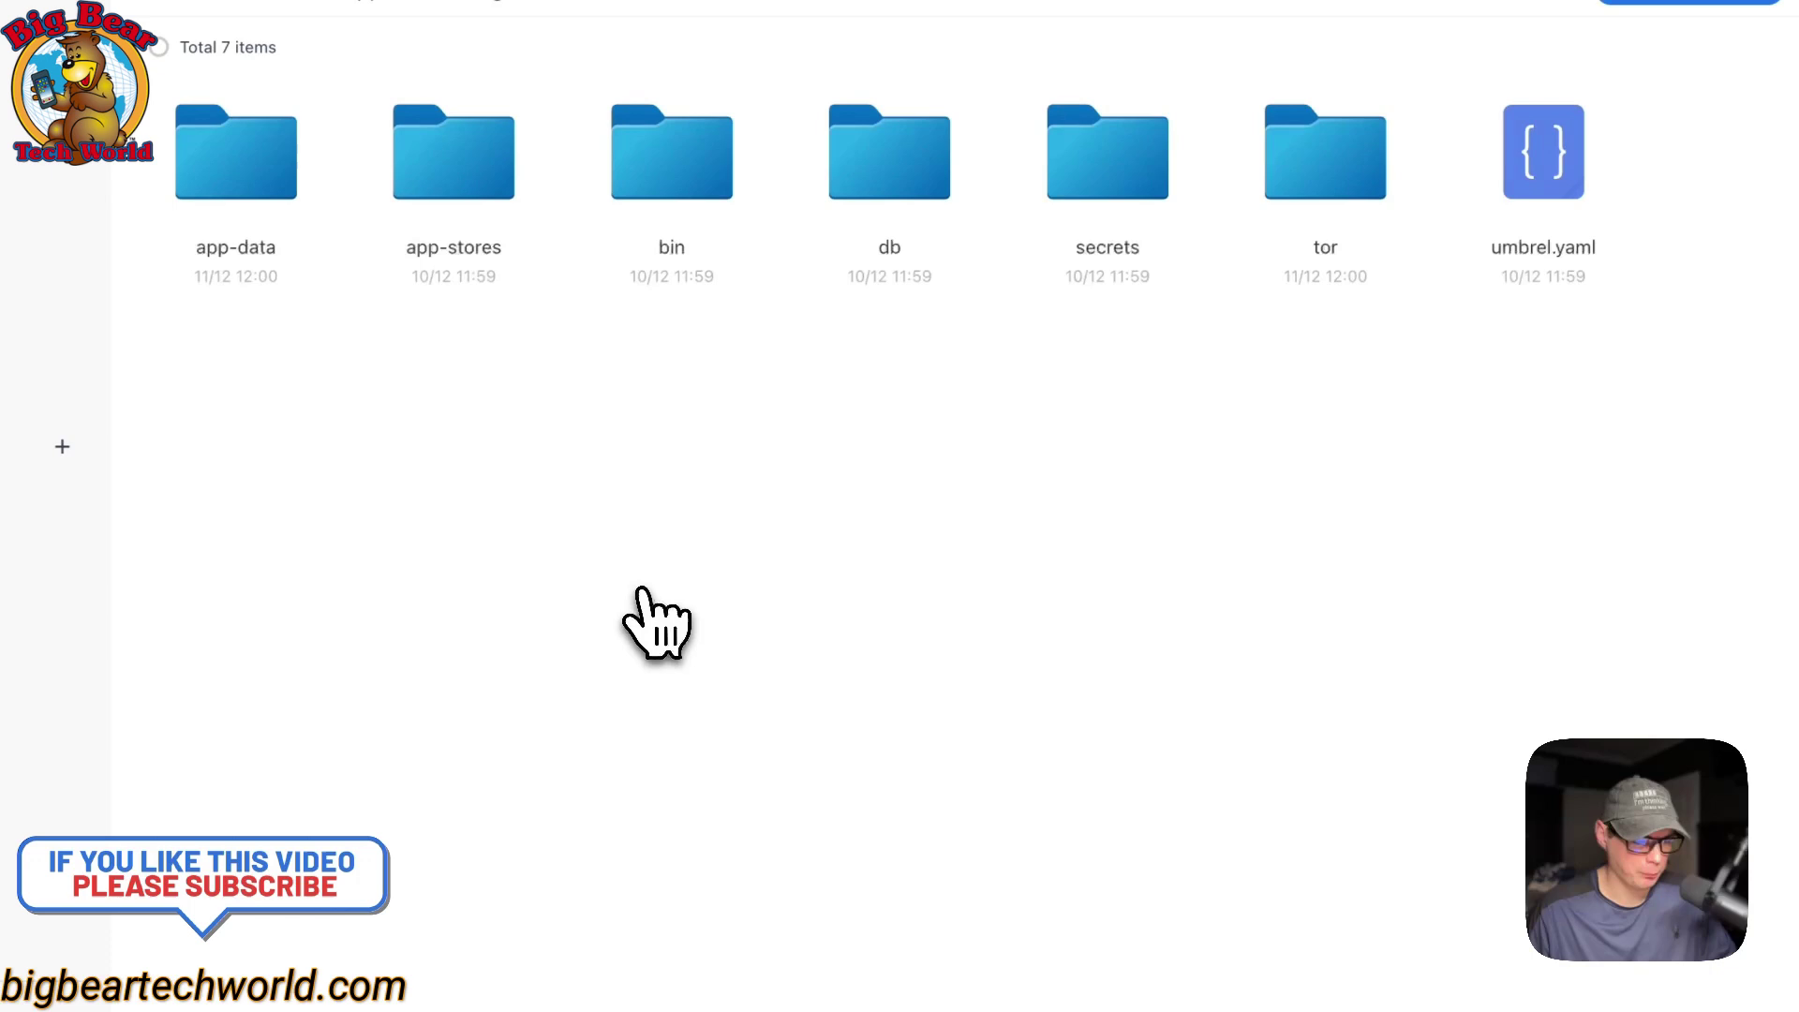
double_click(1513, 173)
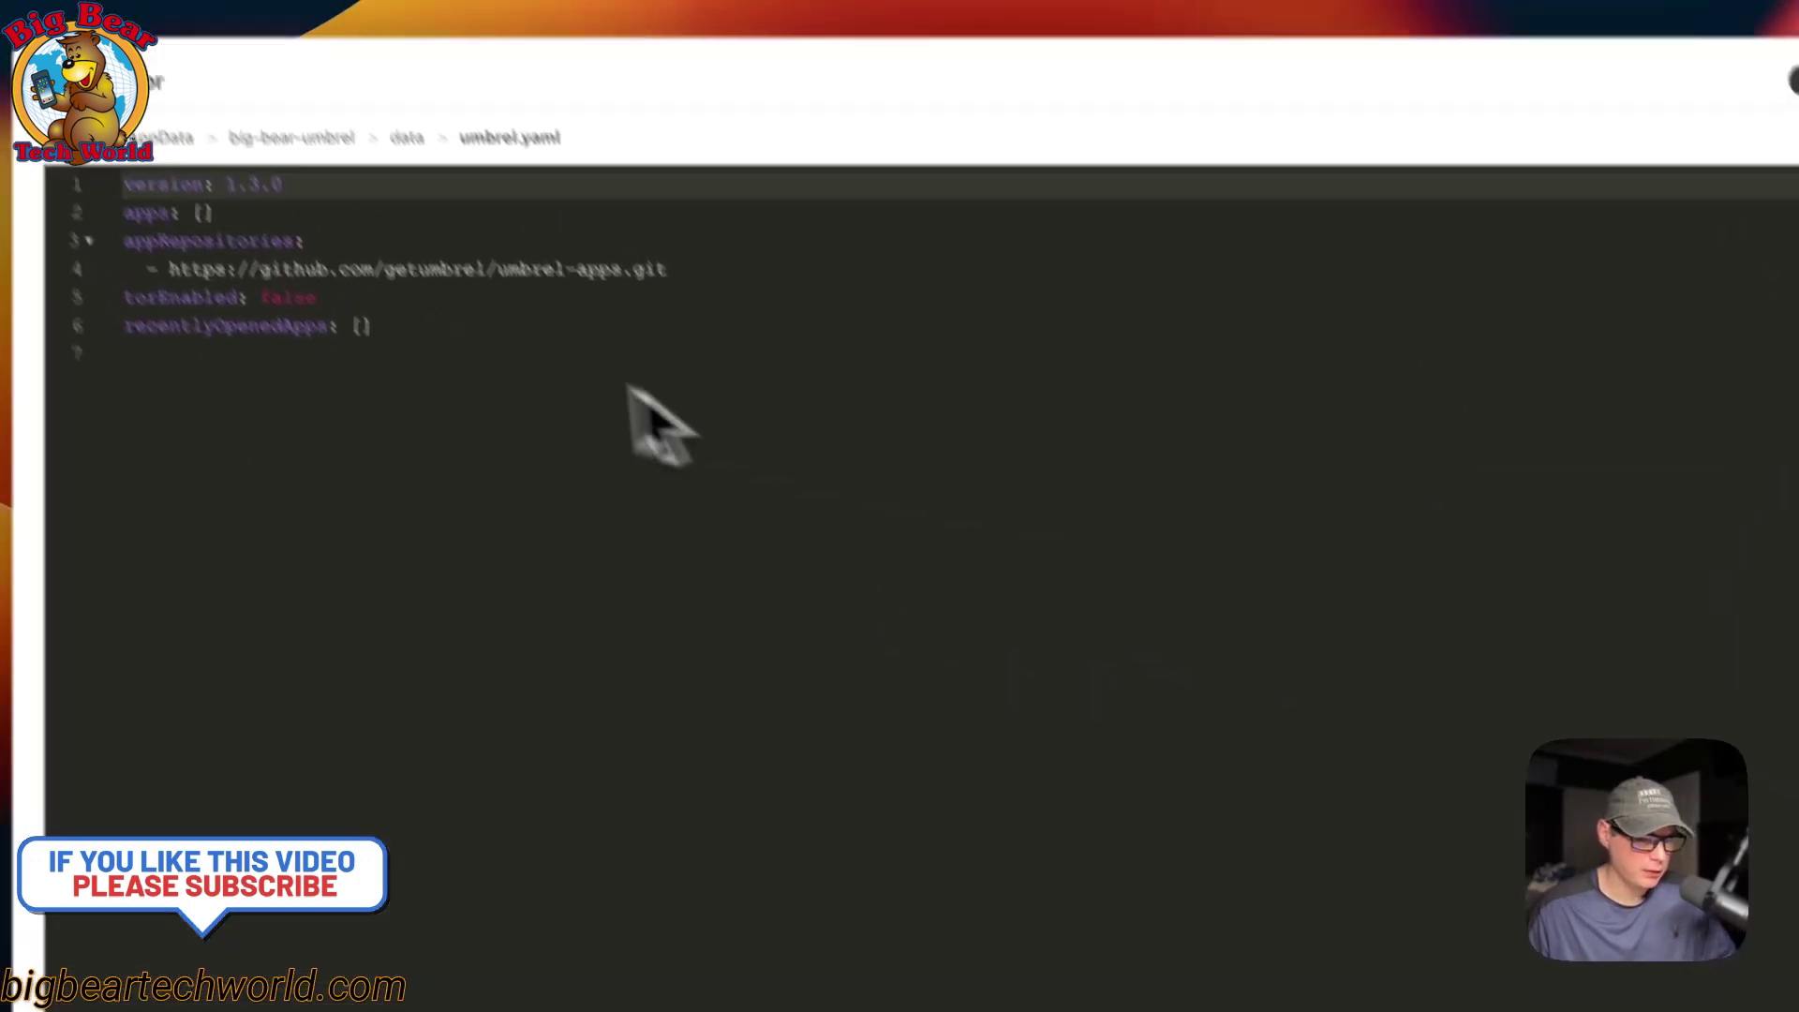
click(1749, 145)
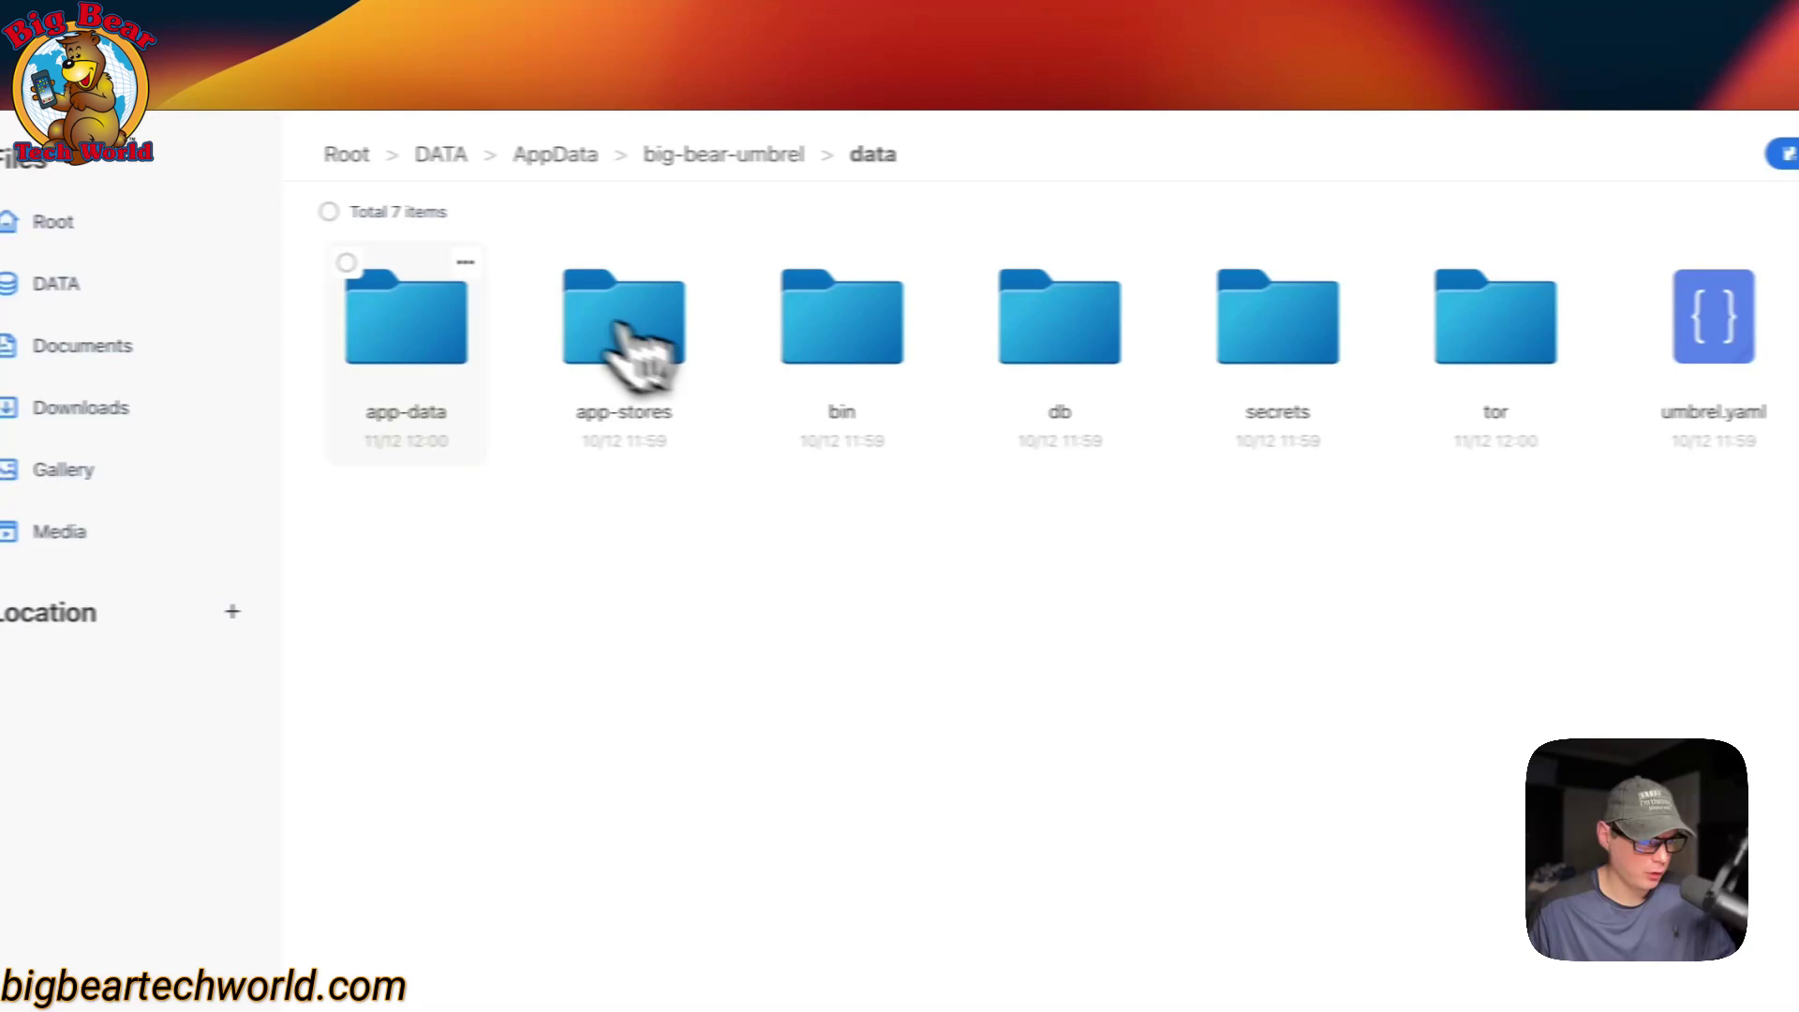
- Cancel the app-data folder selection, dismiss its options menu, and close Files
click(42, 314)
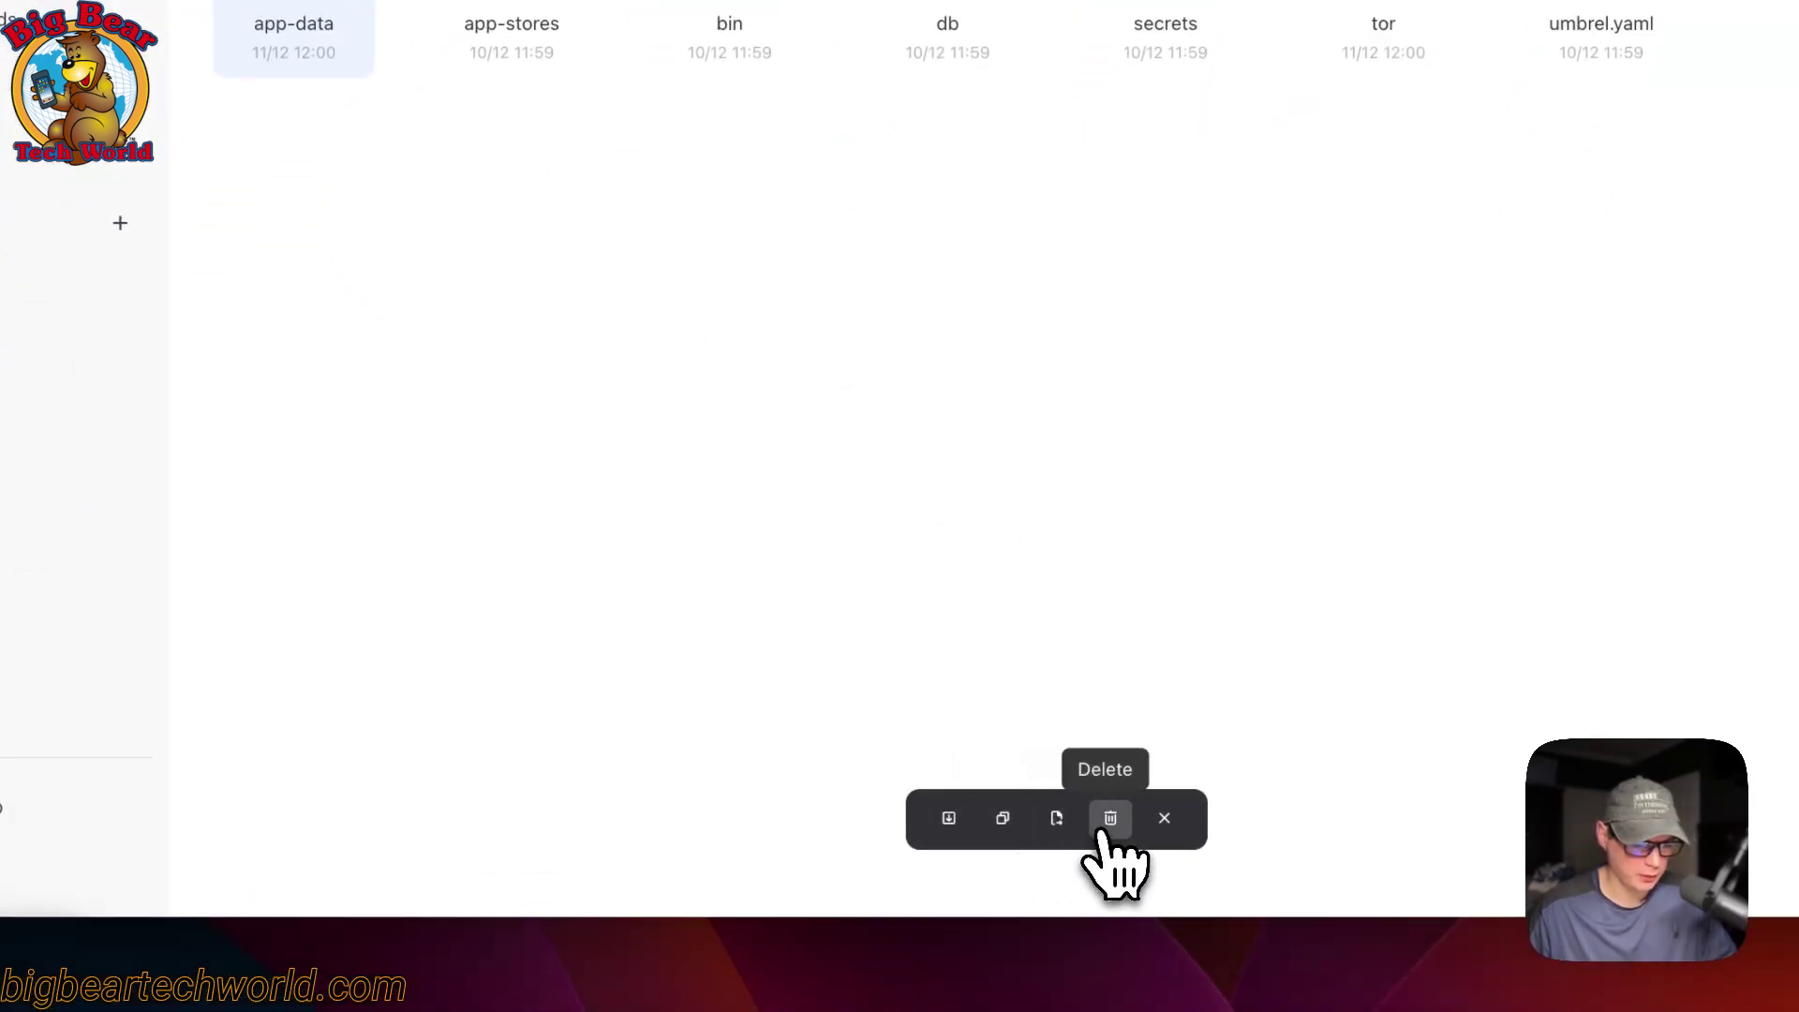
click(1165, 818)
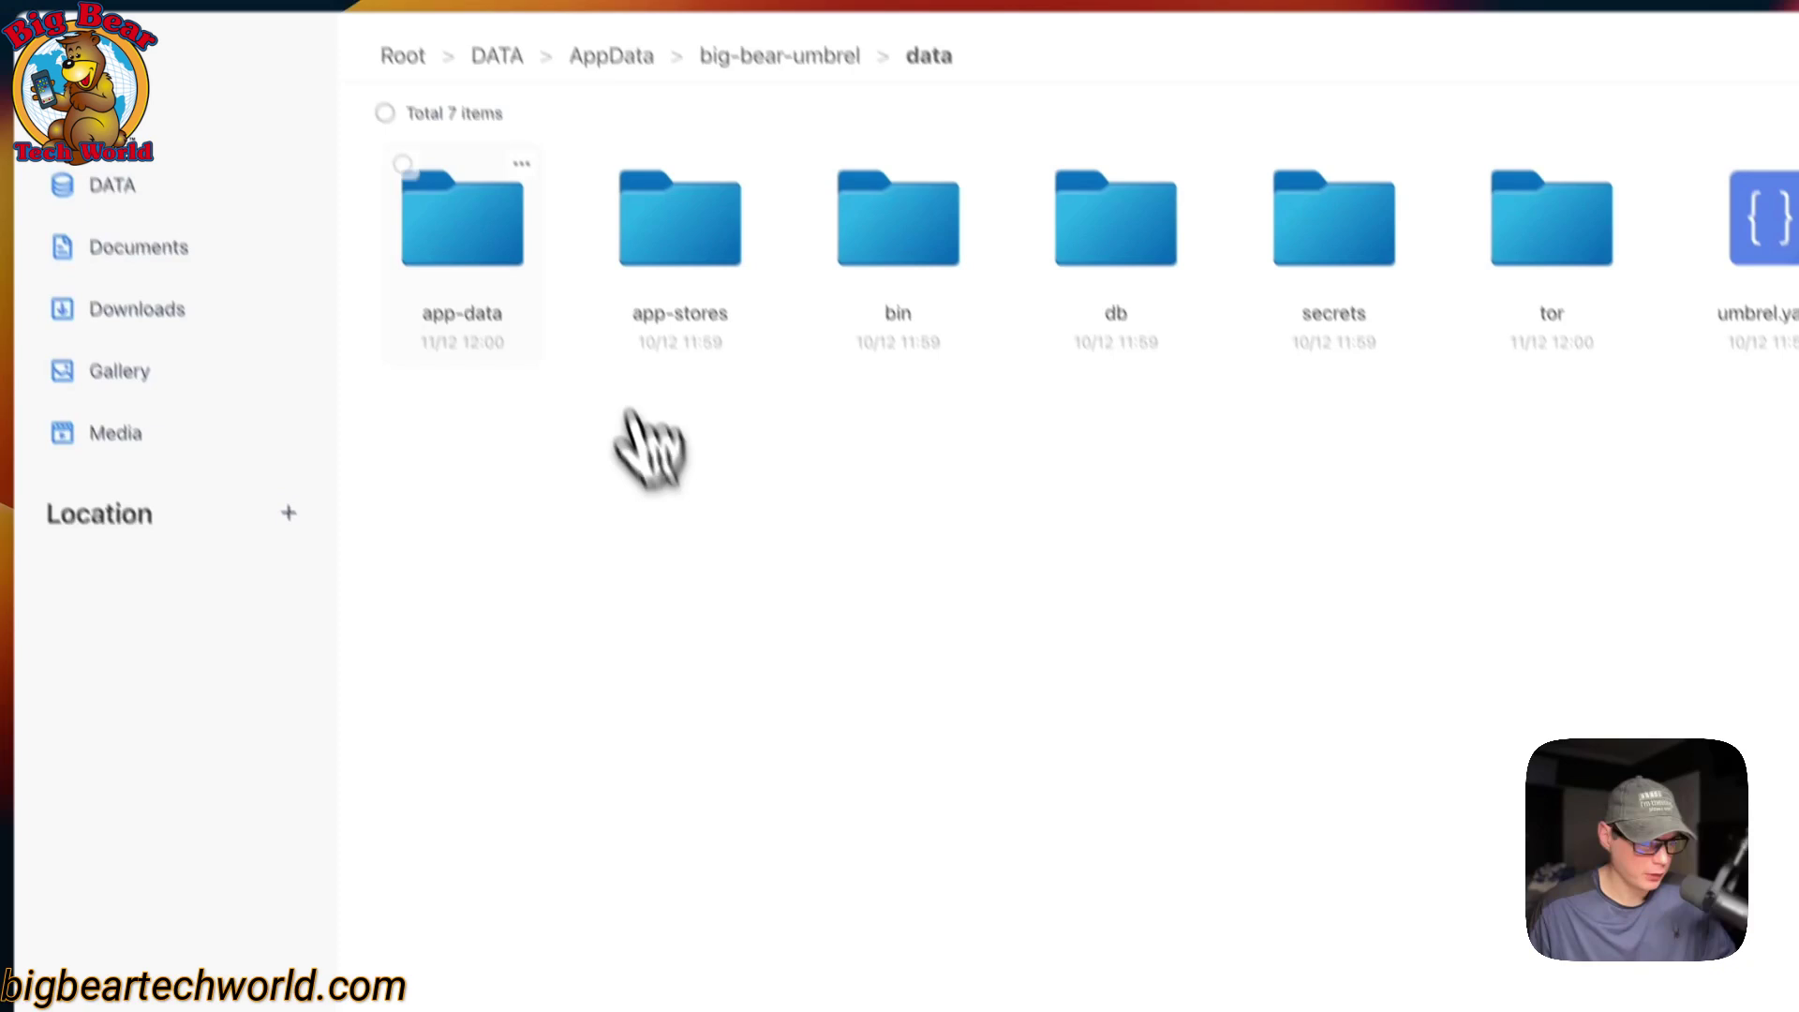
click(359, 0)
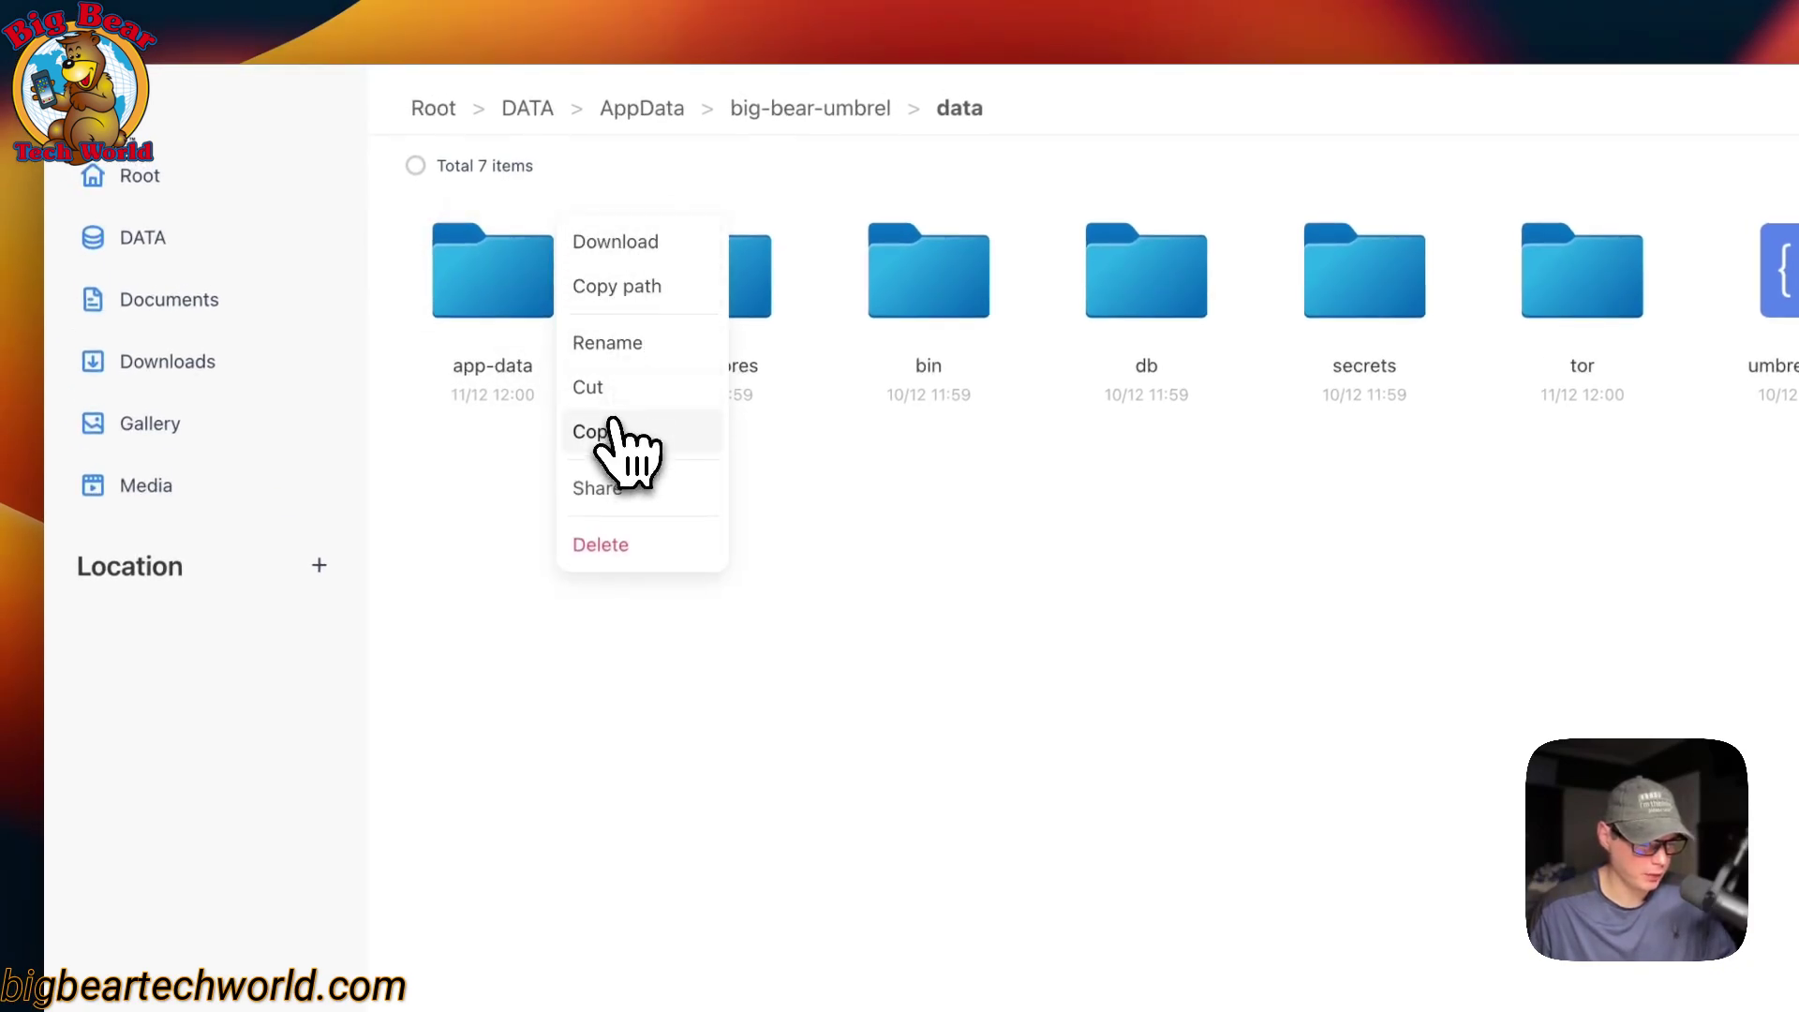
click(840, 602)
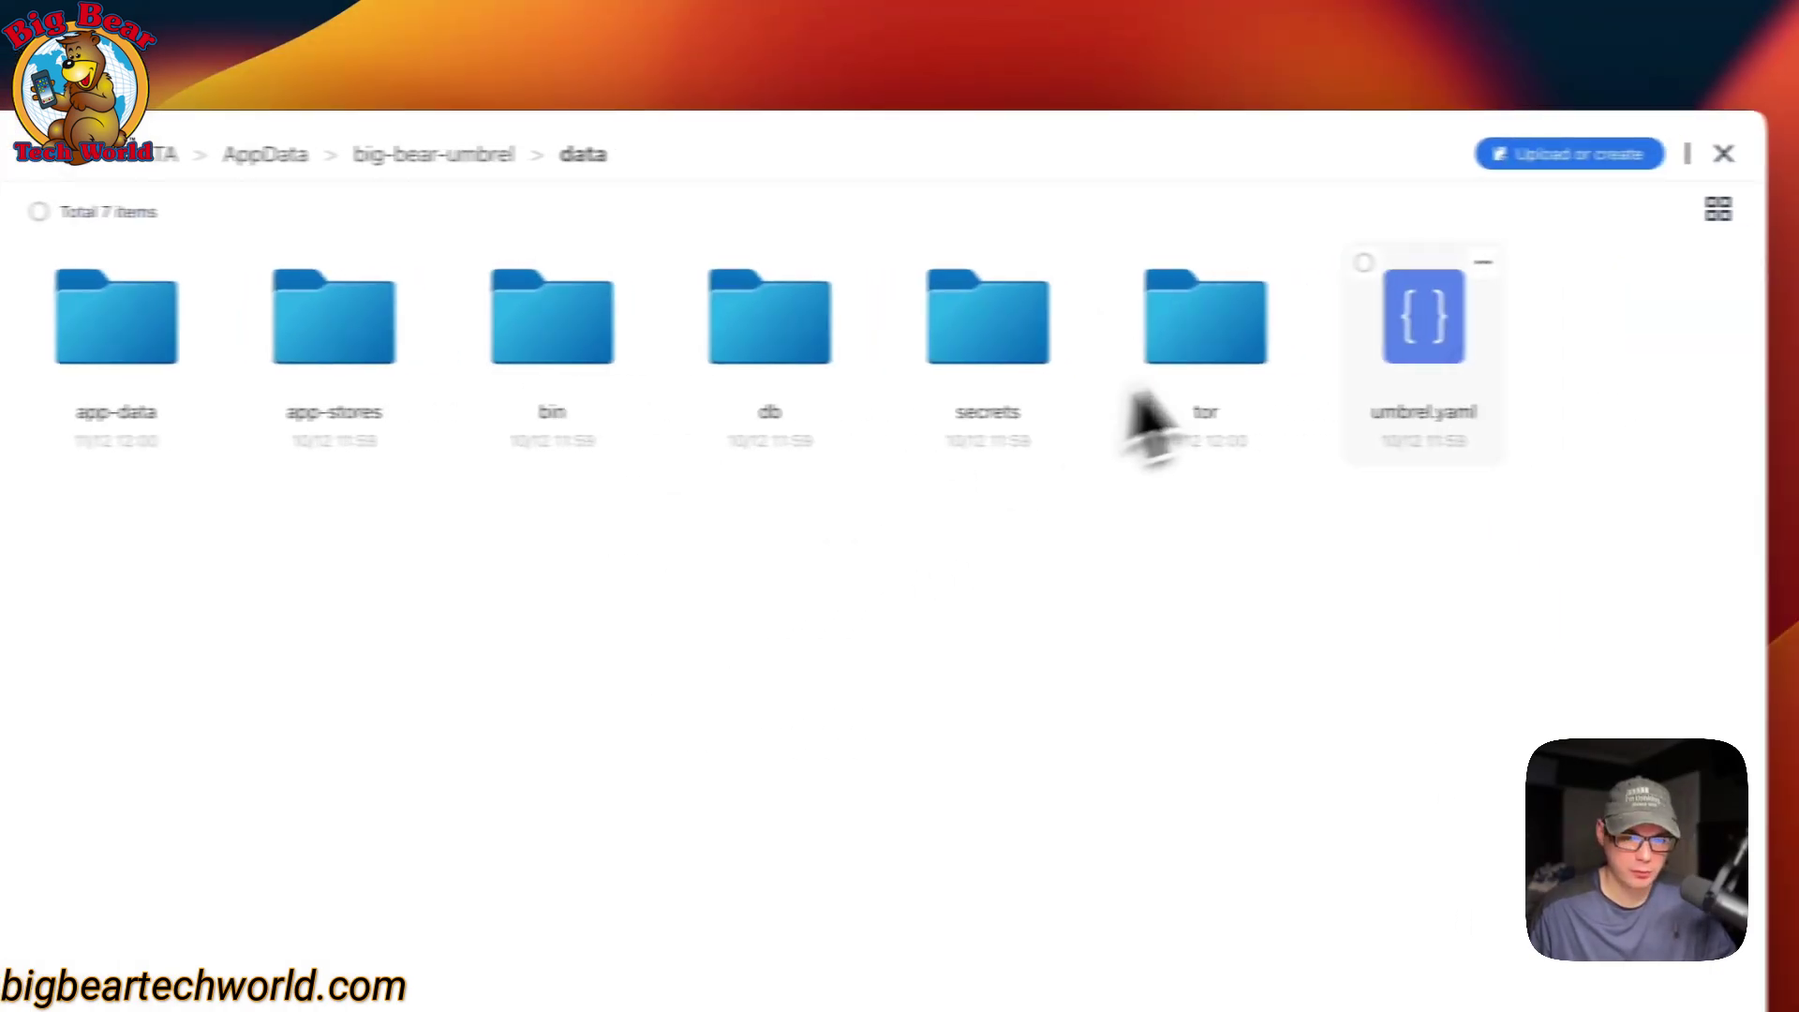
click(1649, 154)
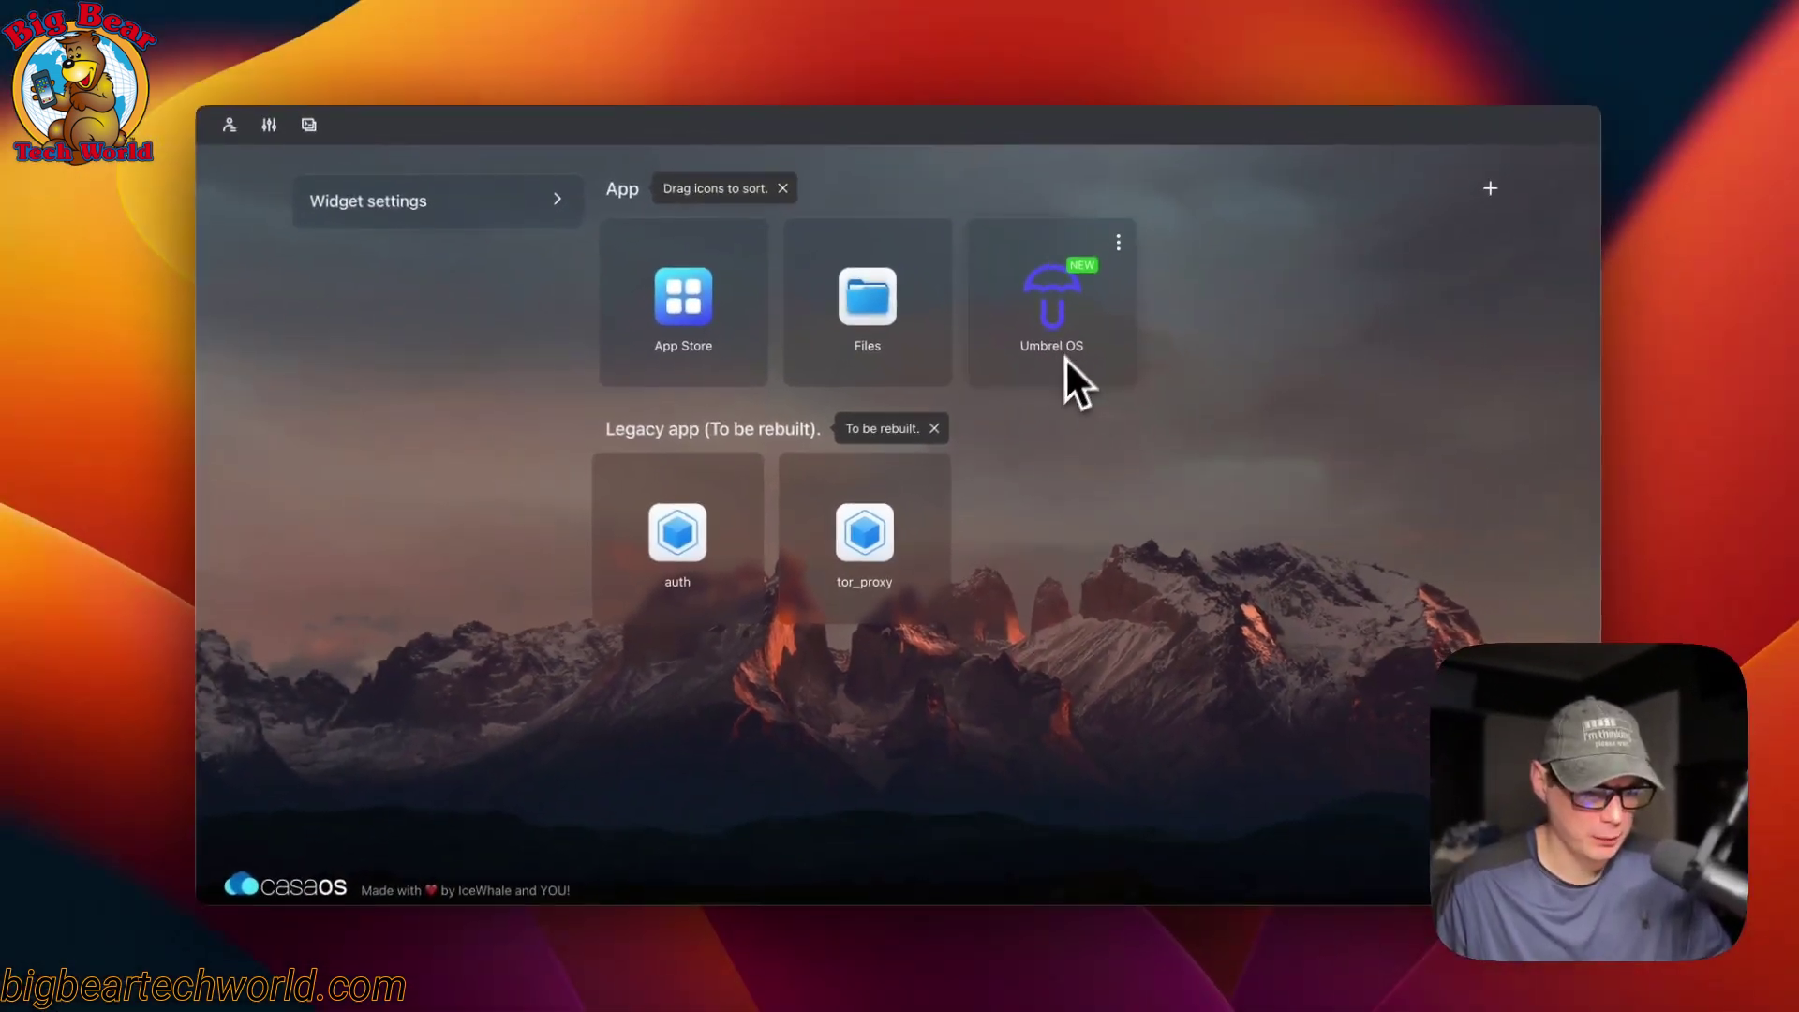
- Edit Umbrel OS's Tips note to add a 'Testing' line and save it
mouse_move(1097, 245)
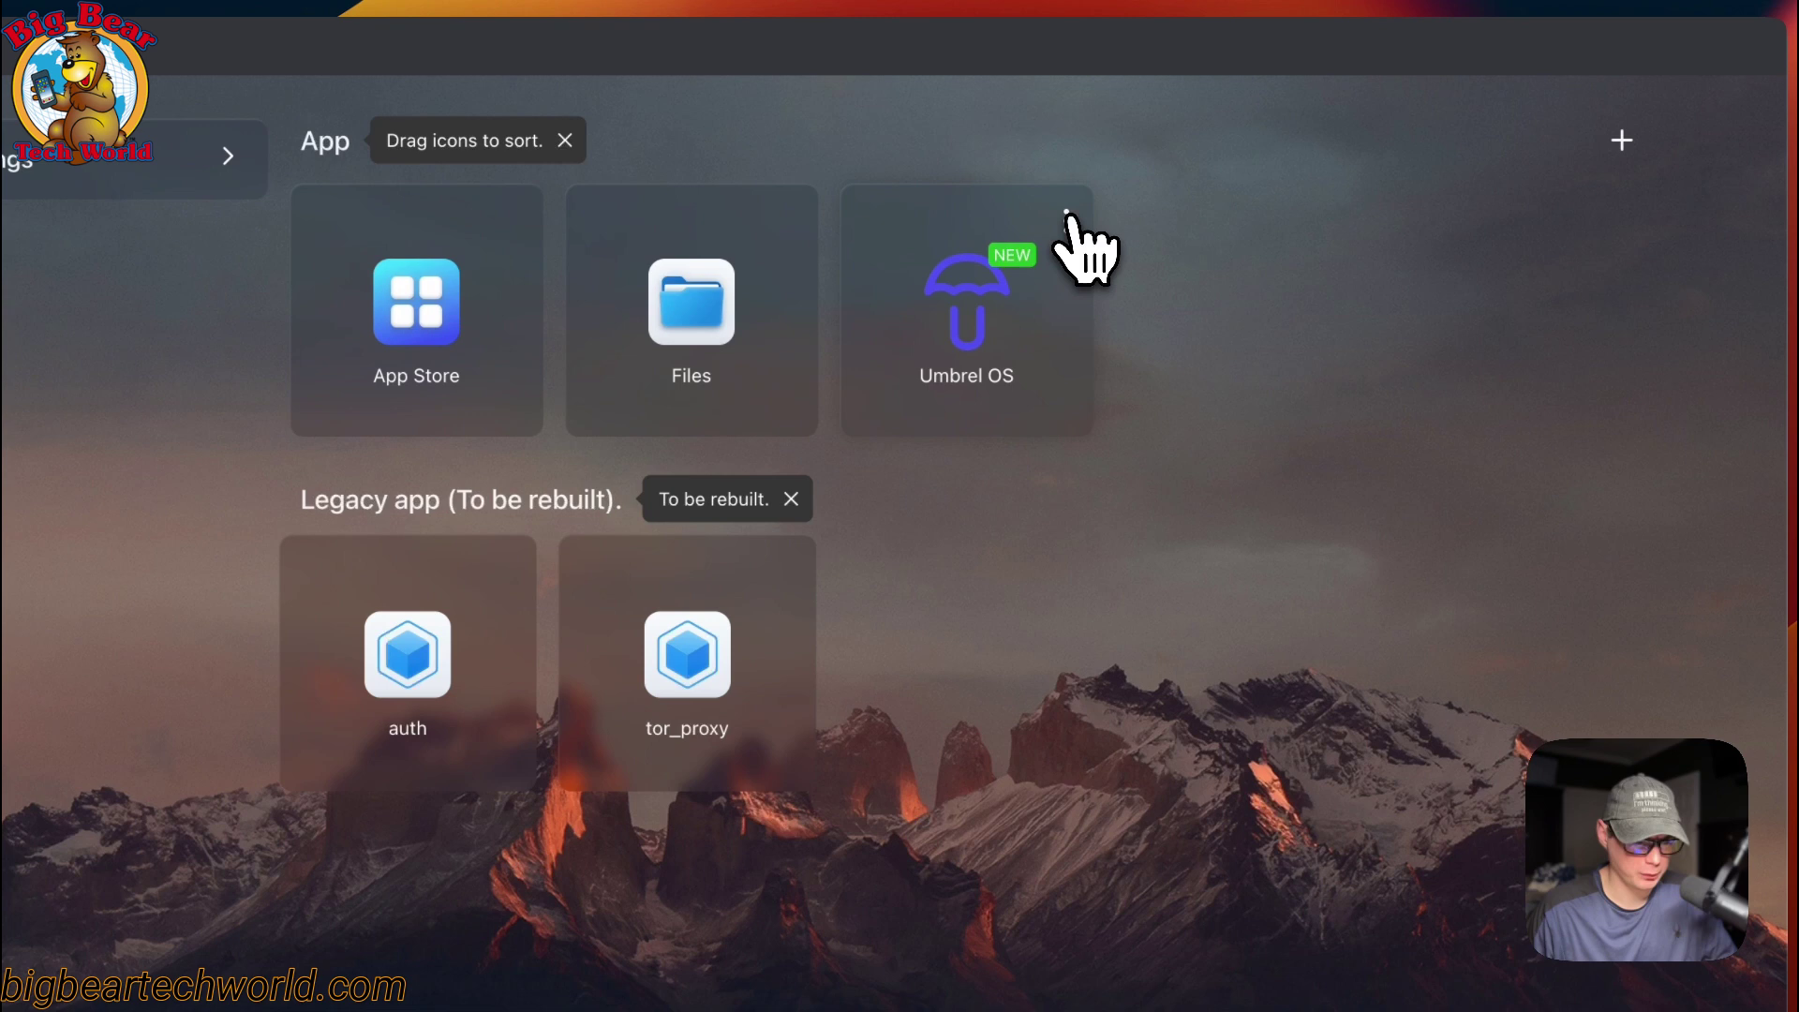
click(1066, 221)
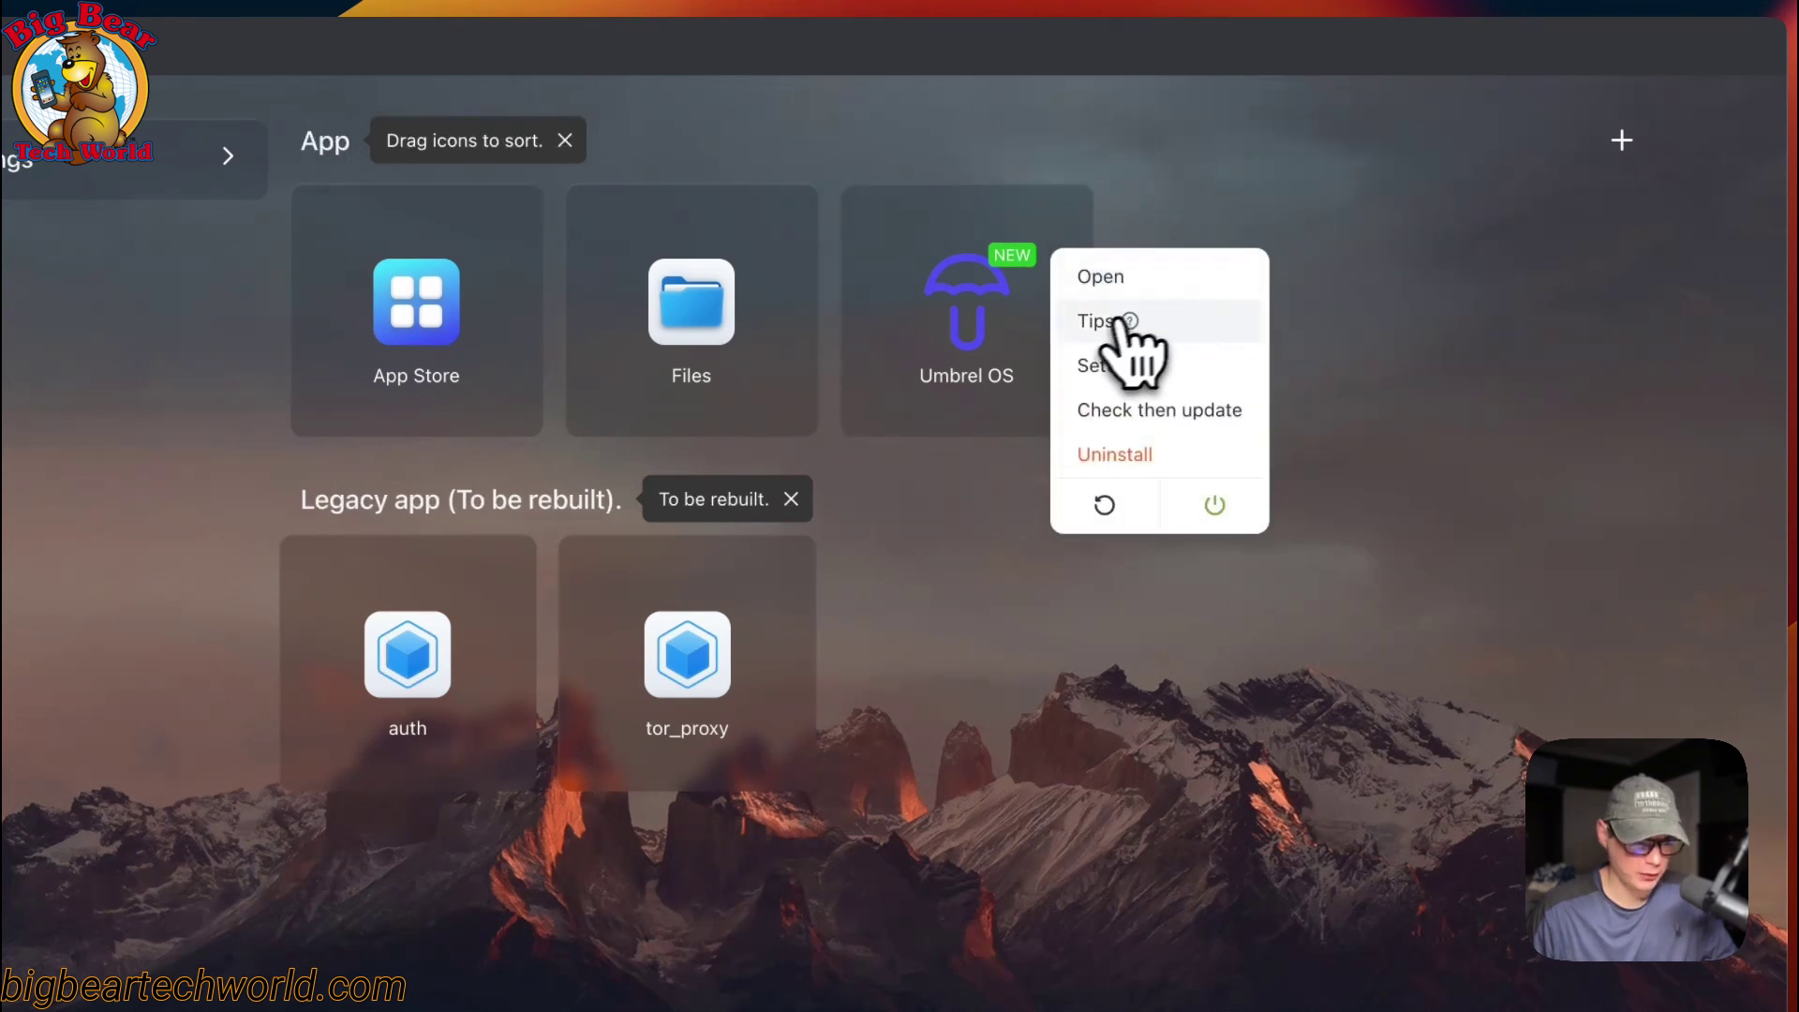
click(1091, 321)
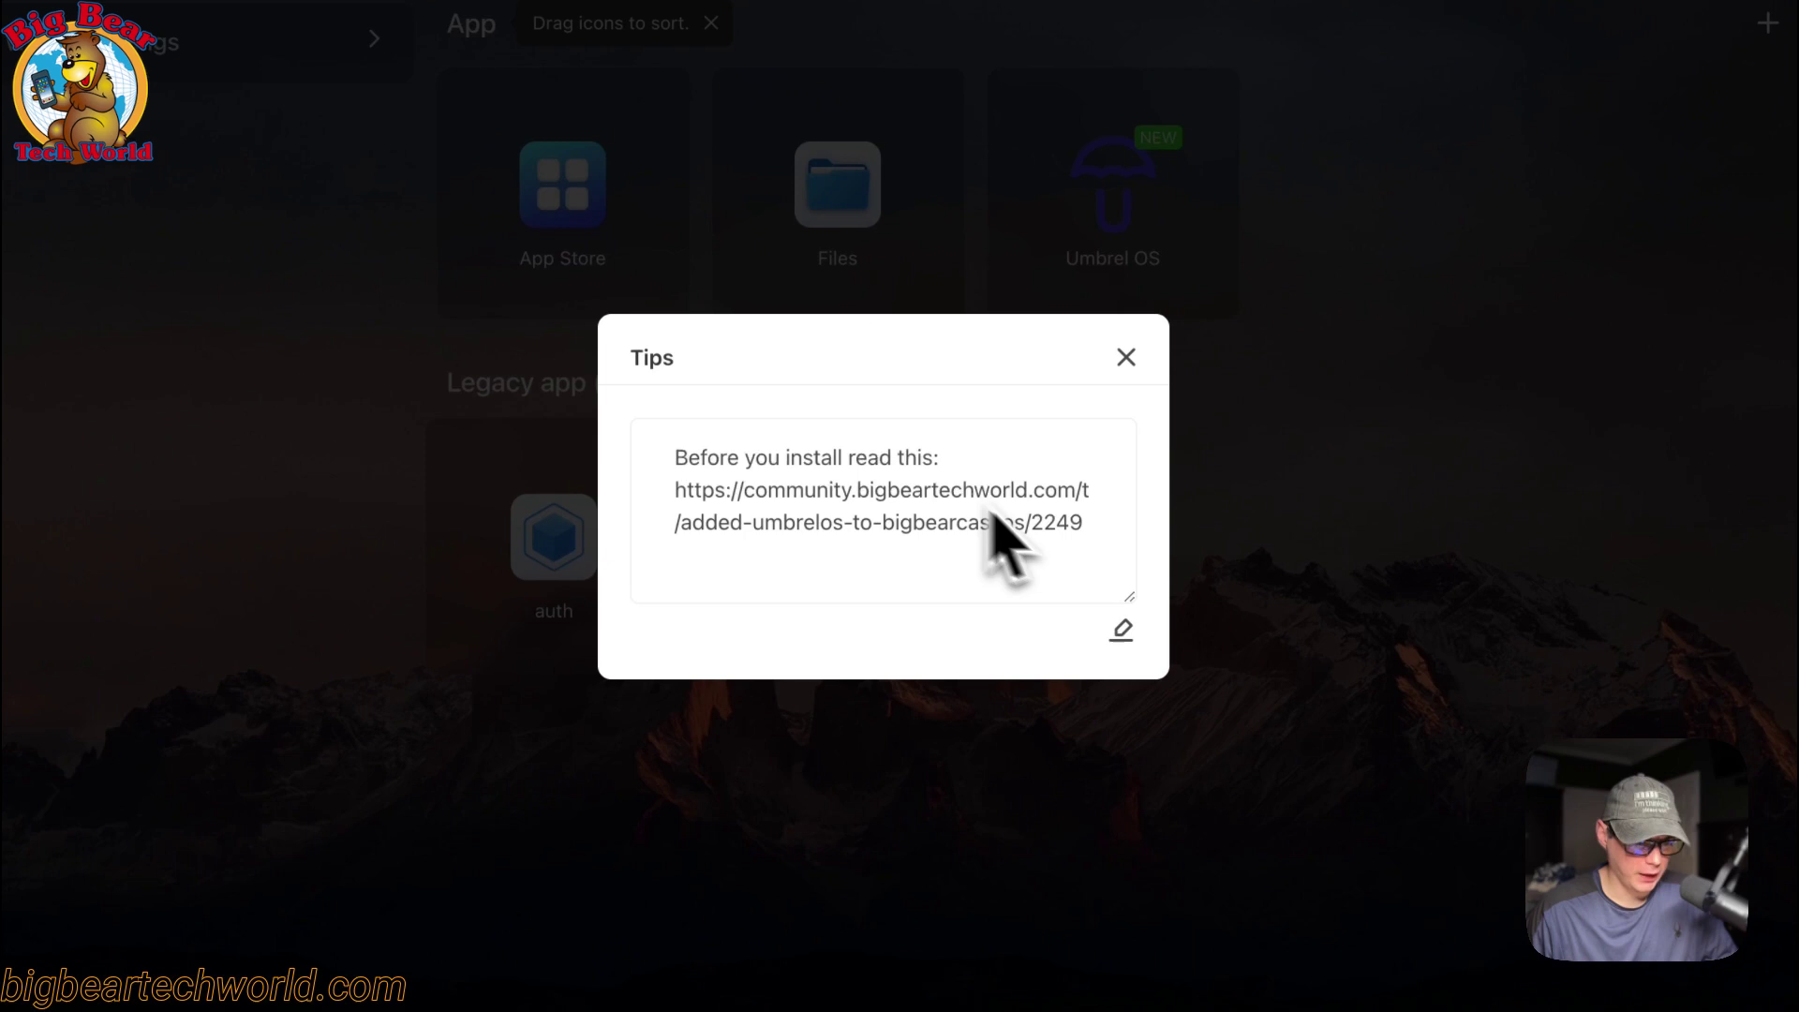
click(1135, 622)
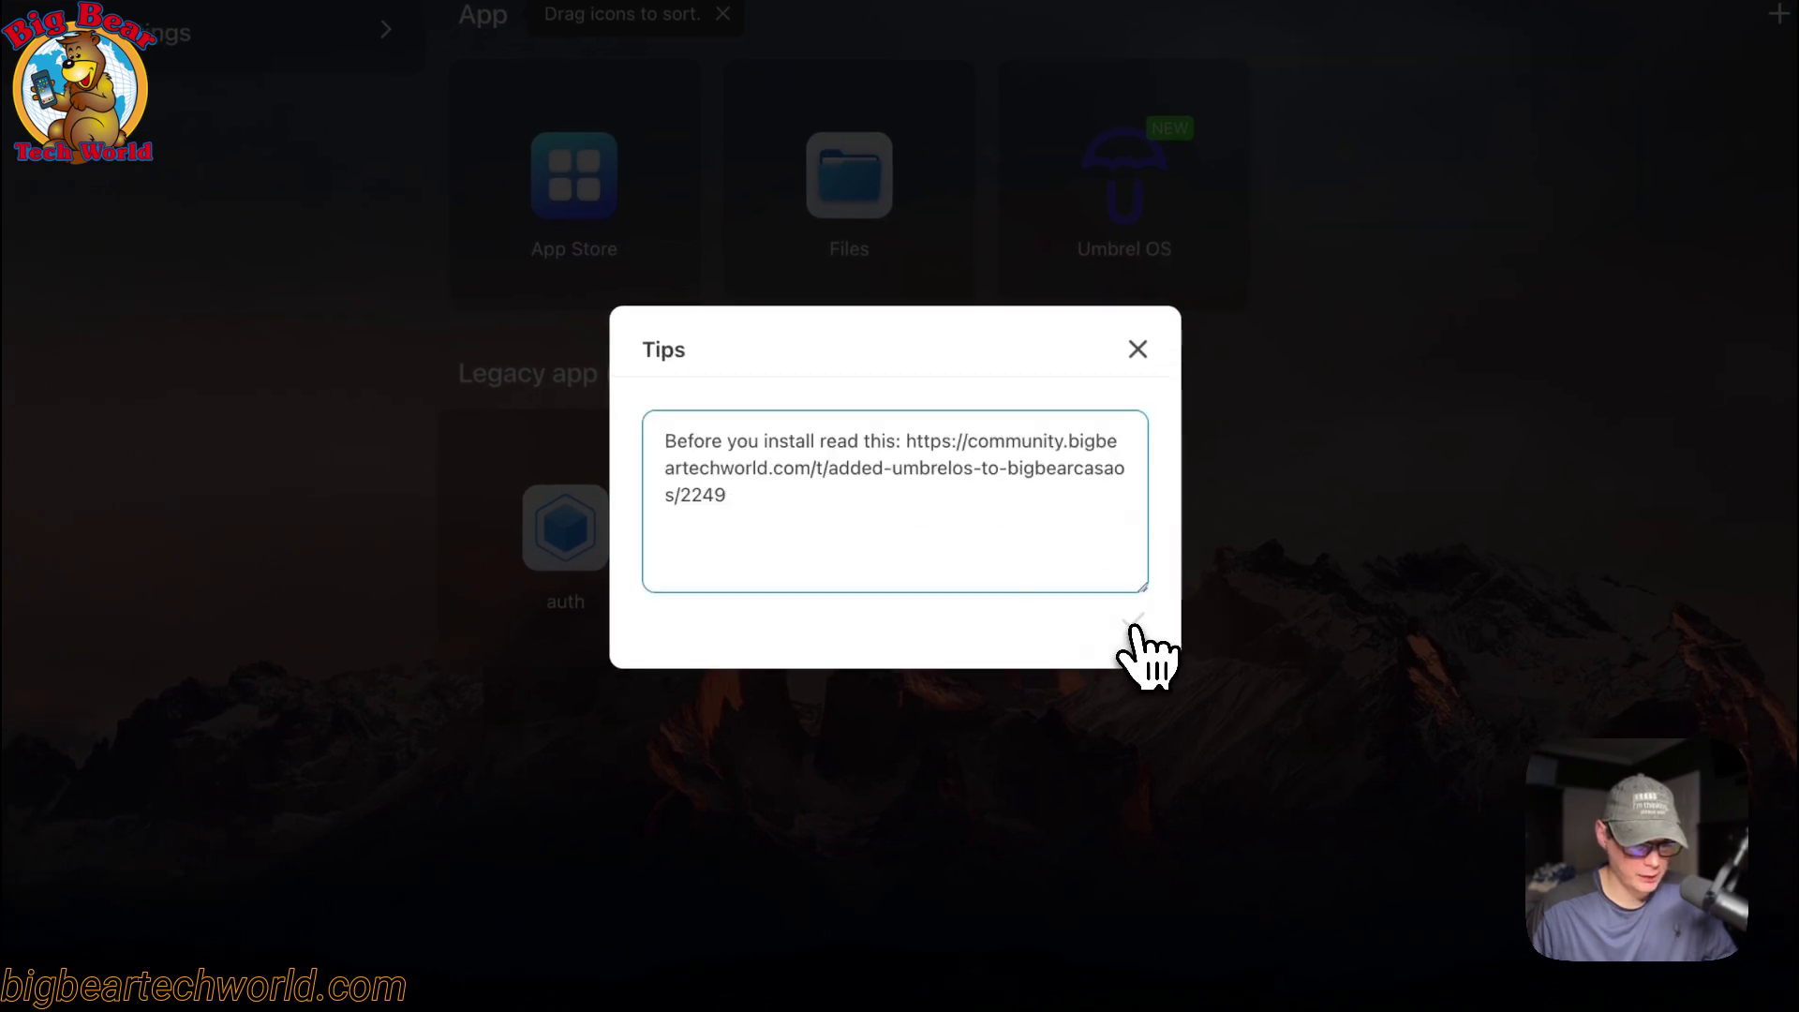
key(Return)
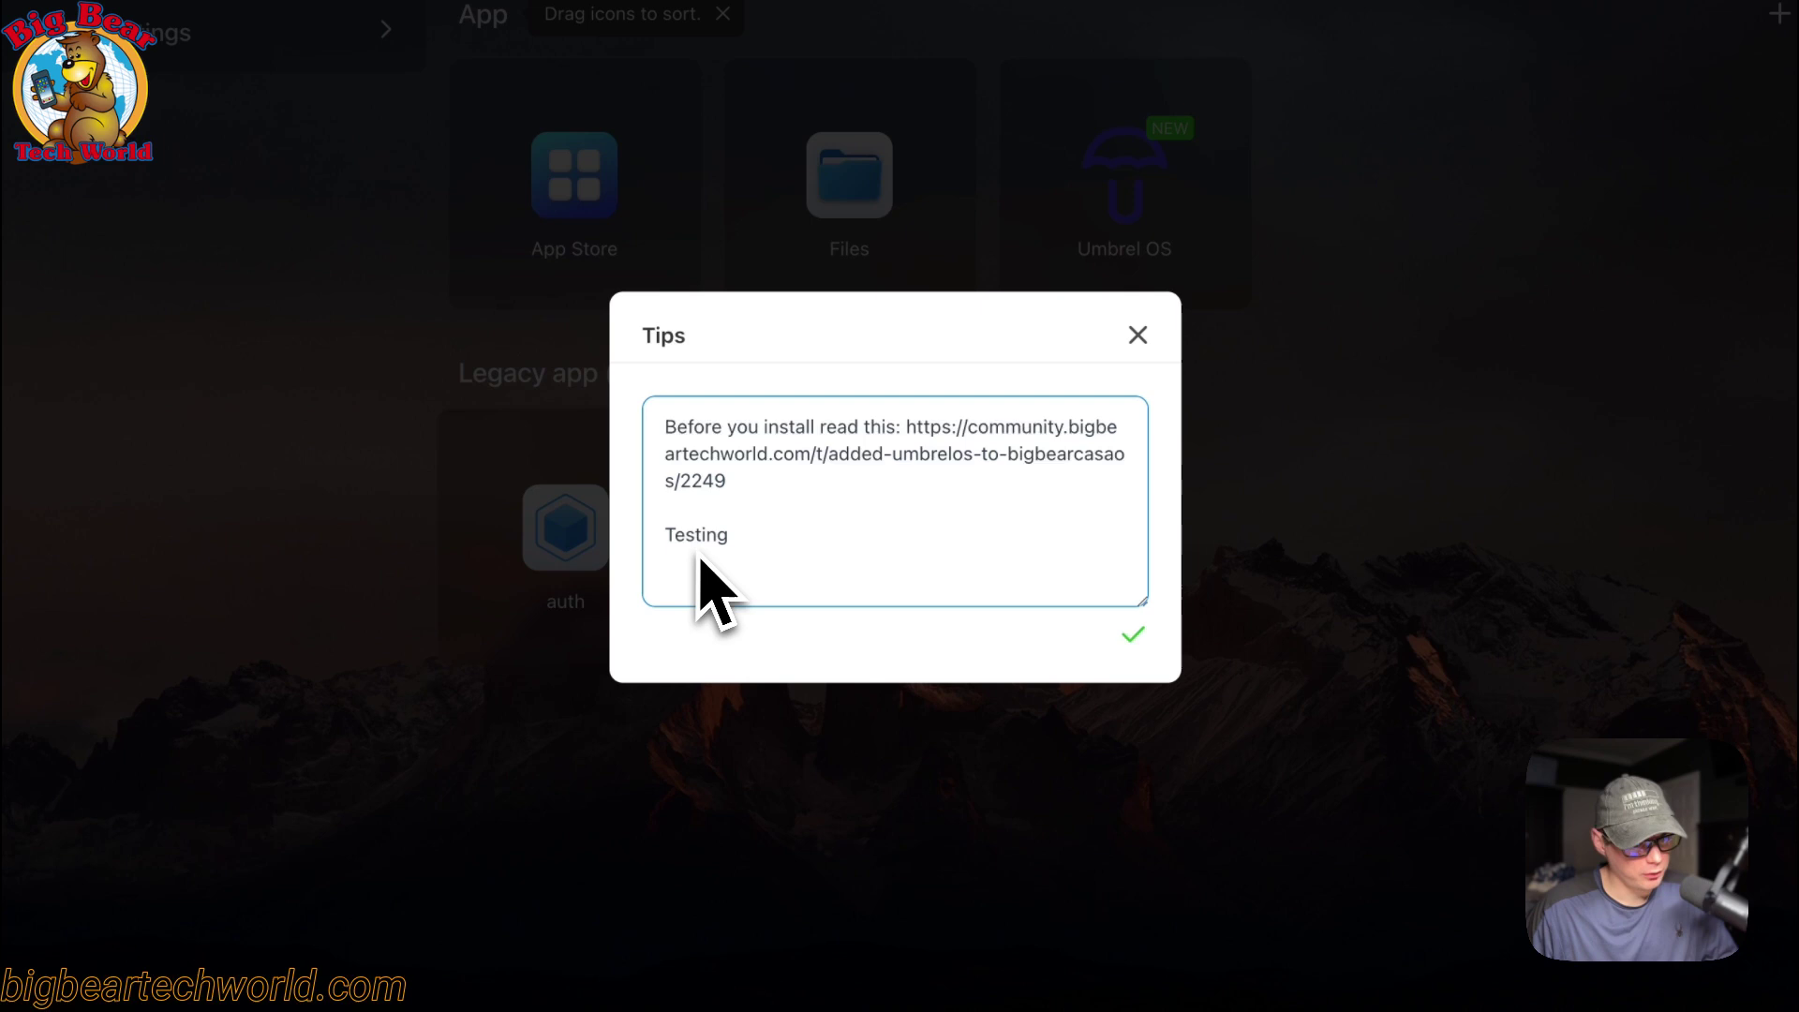
click(1135, 638)
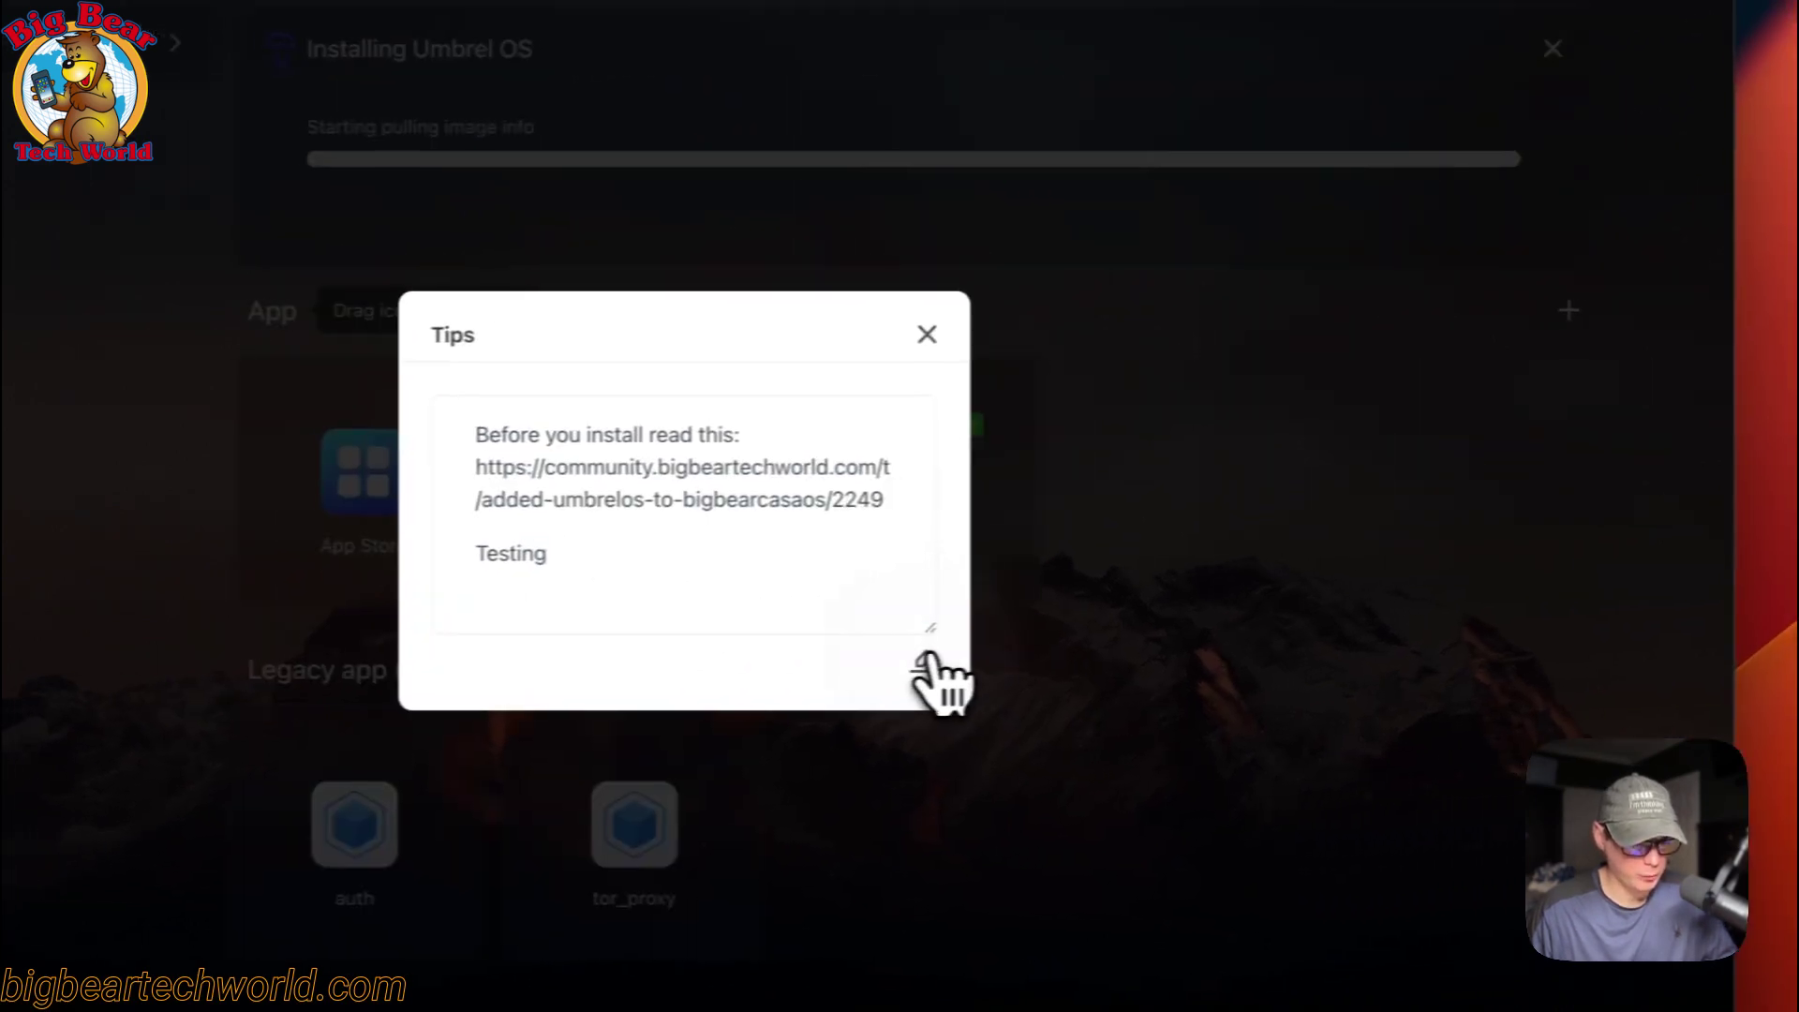
- Close and reopen Umbrel OS's Tips to confirm the 'Testing' line was saved
click(888, 337)
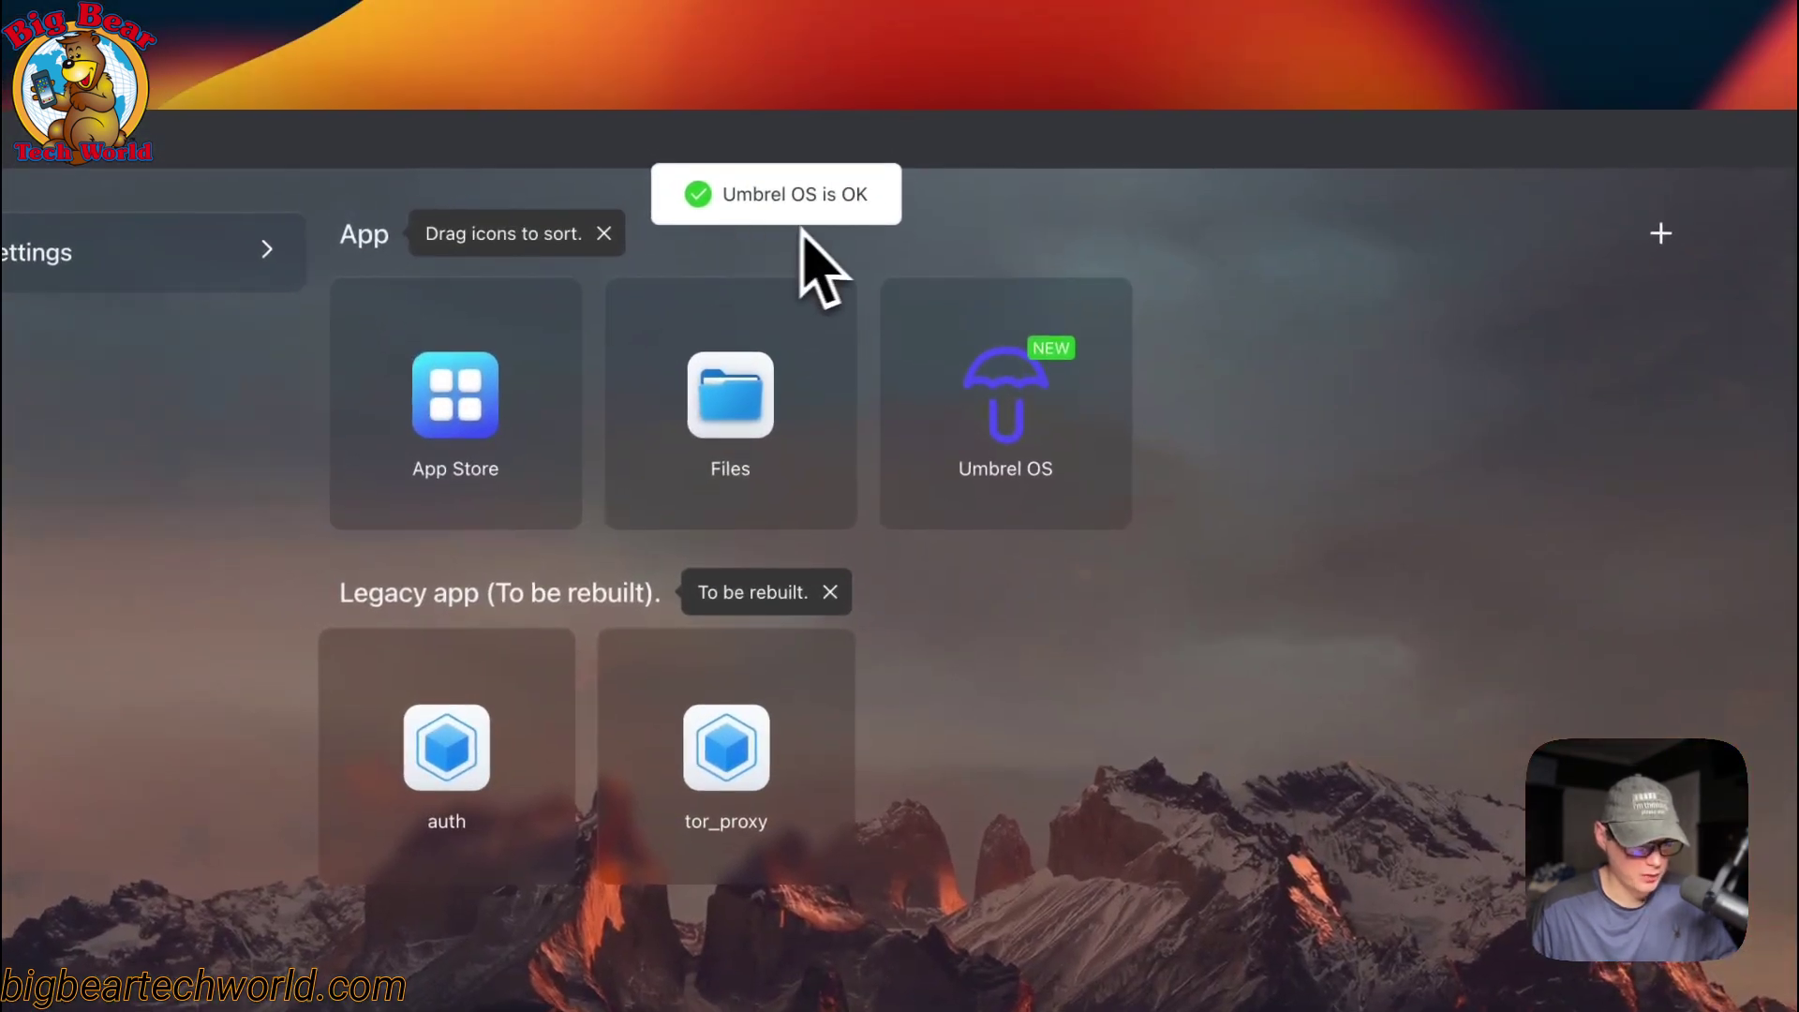
click(1106, 315)
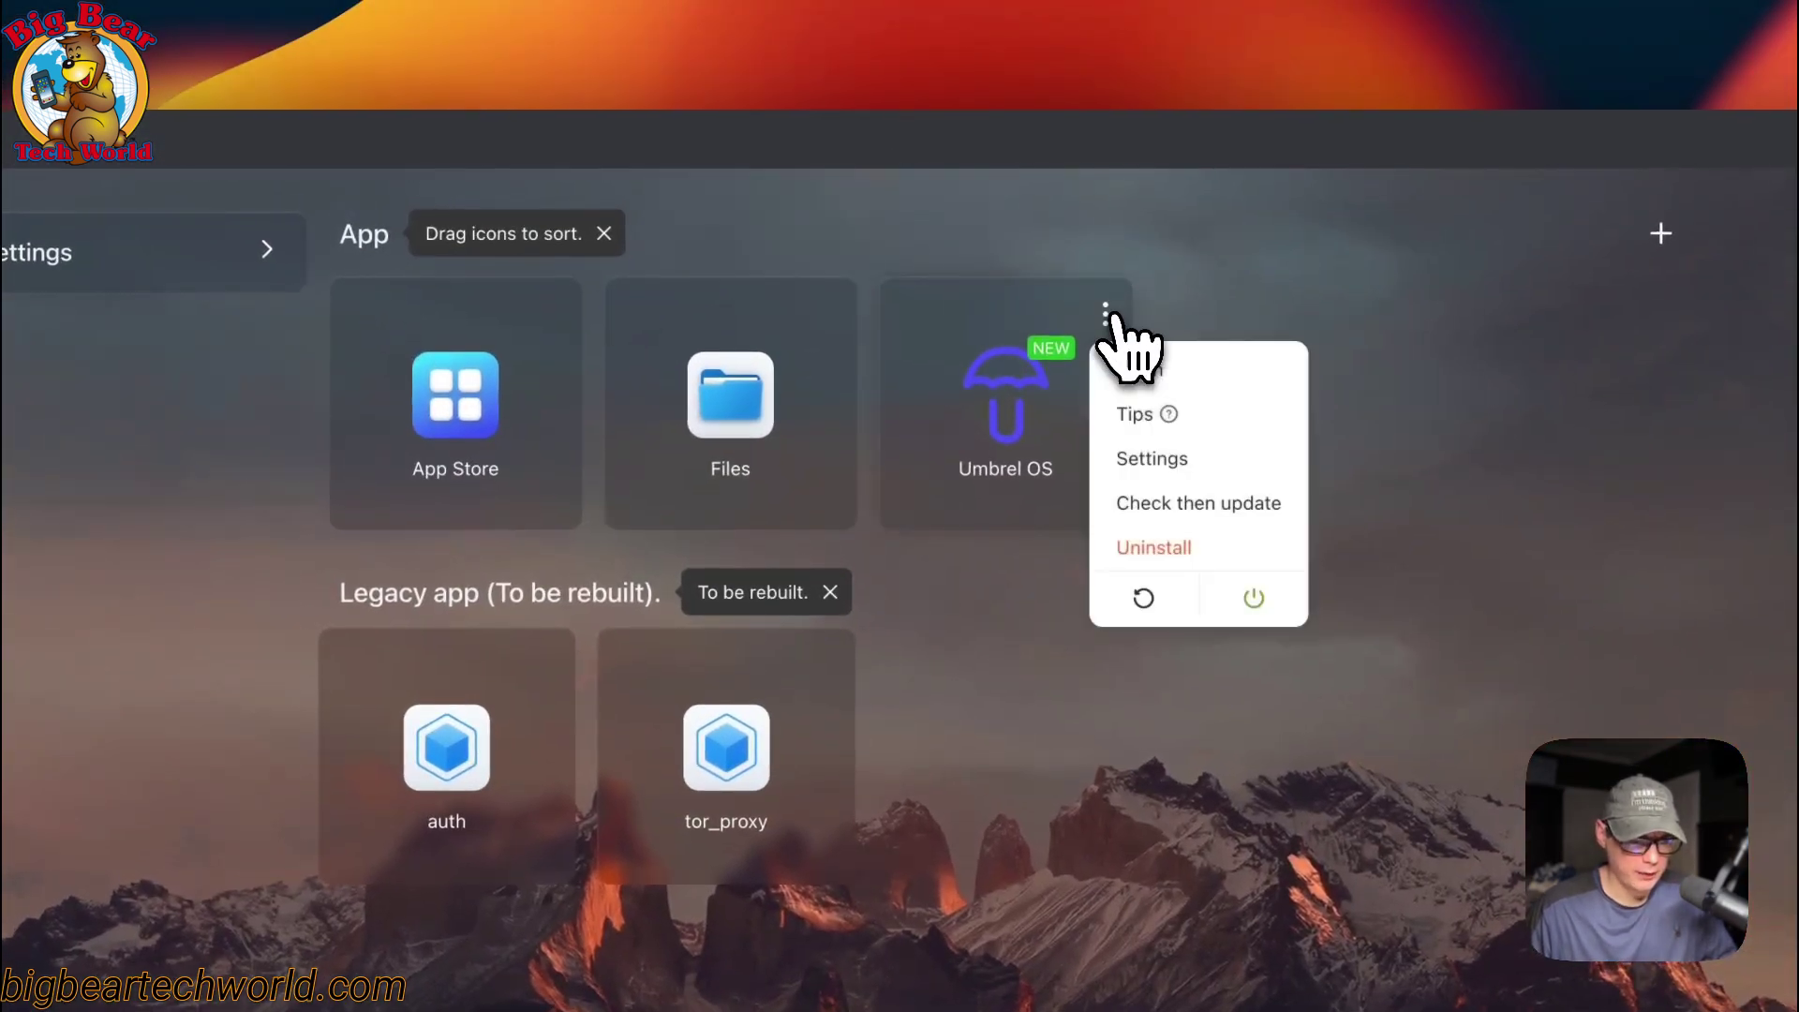
click(1179, 391)
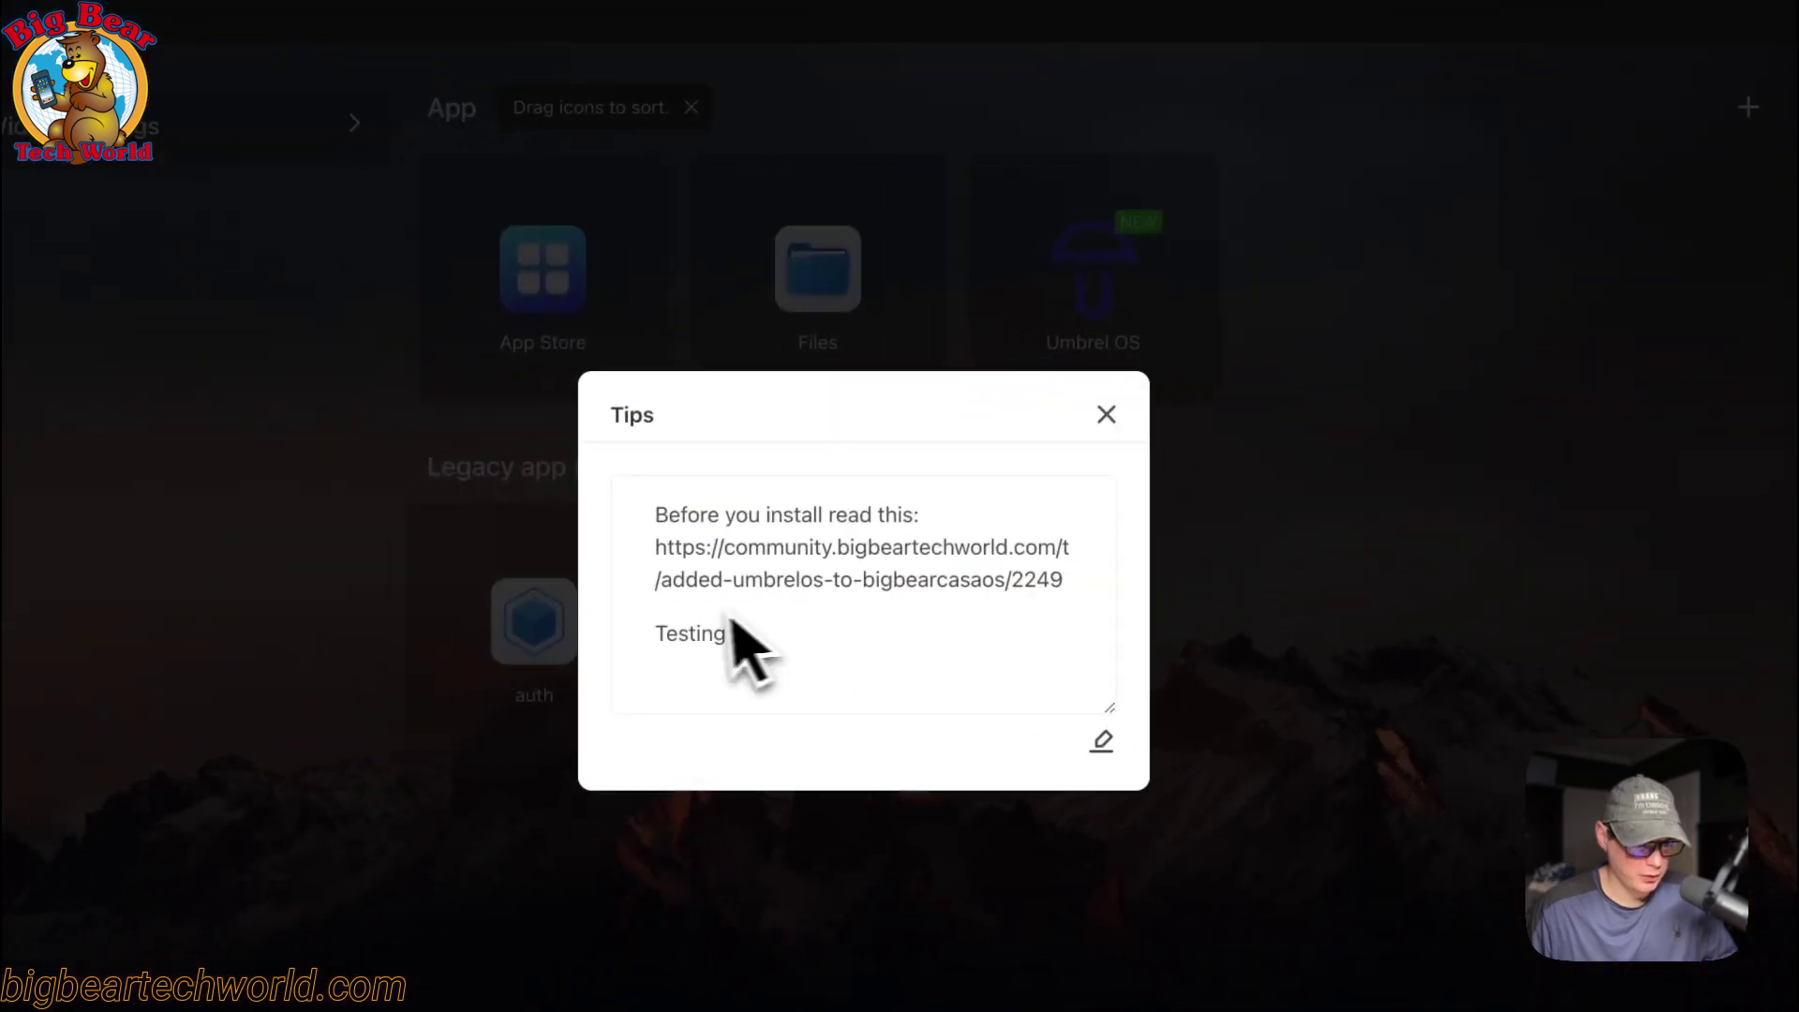
click(1123, 417)
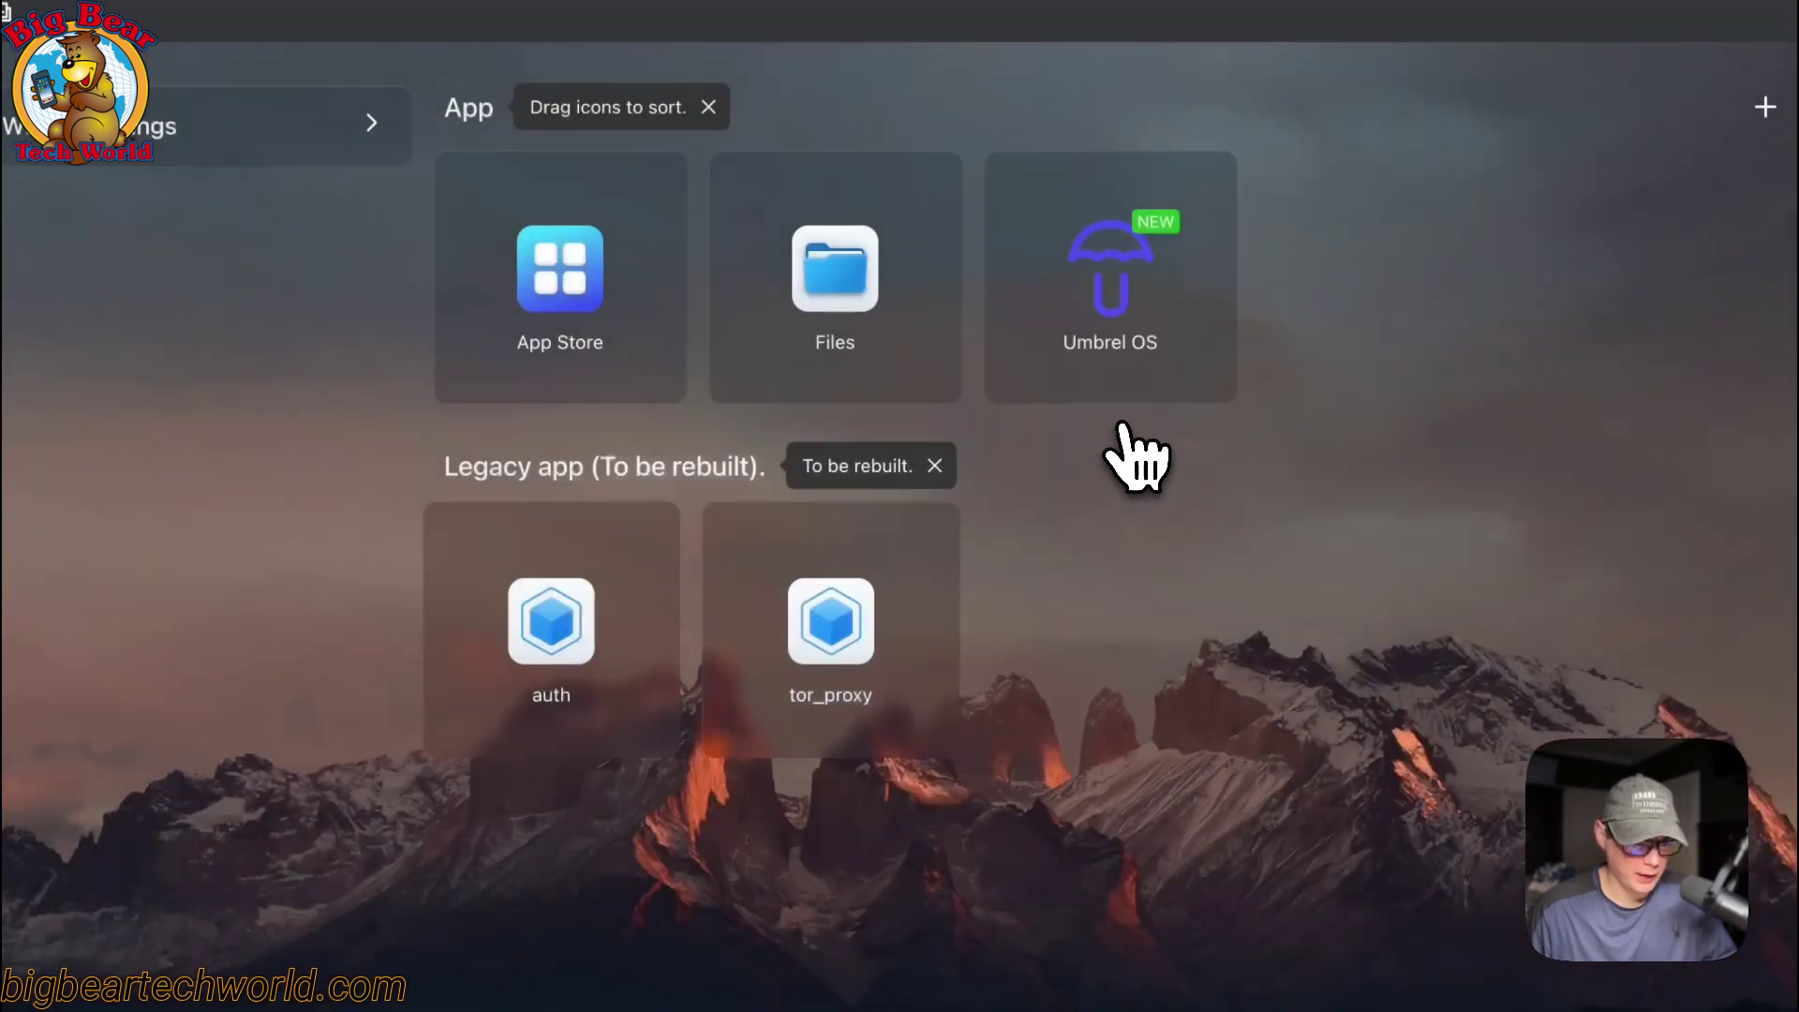
click(1218, 195)
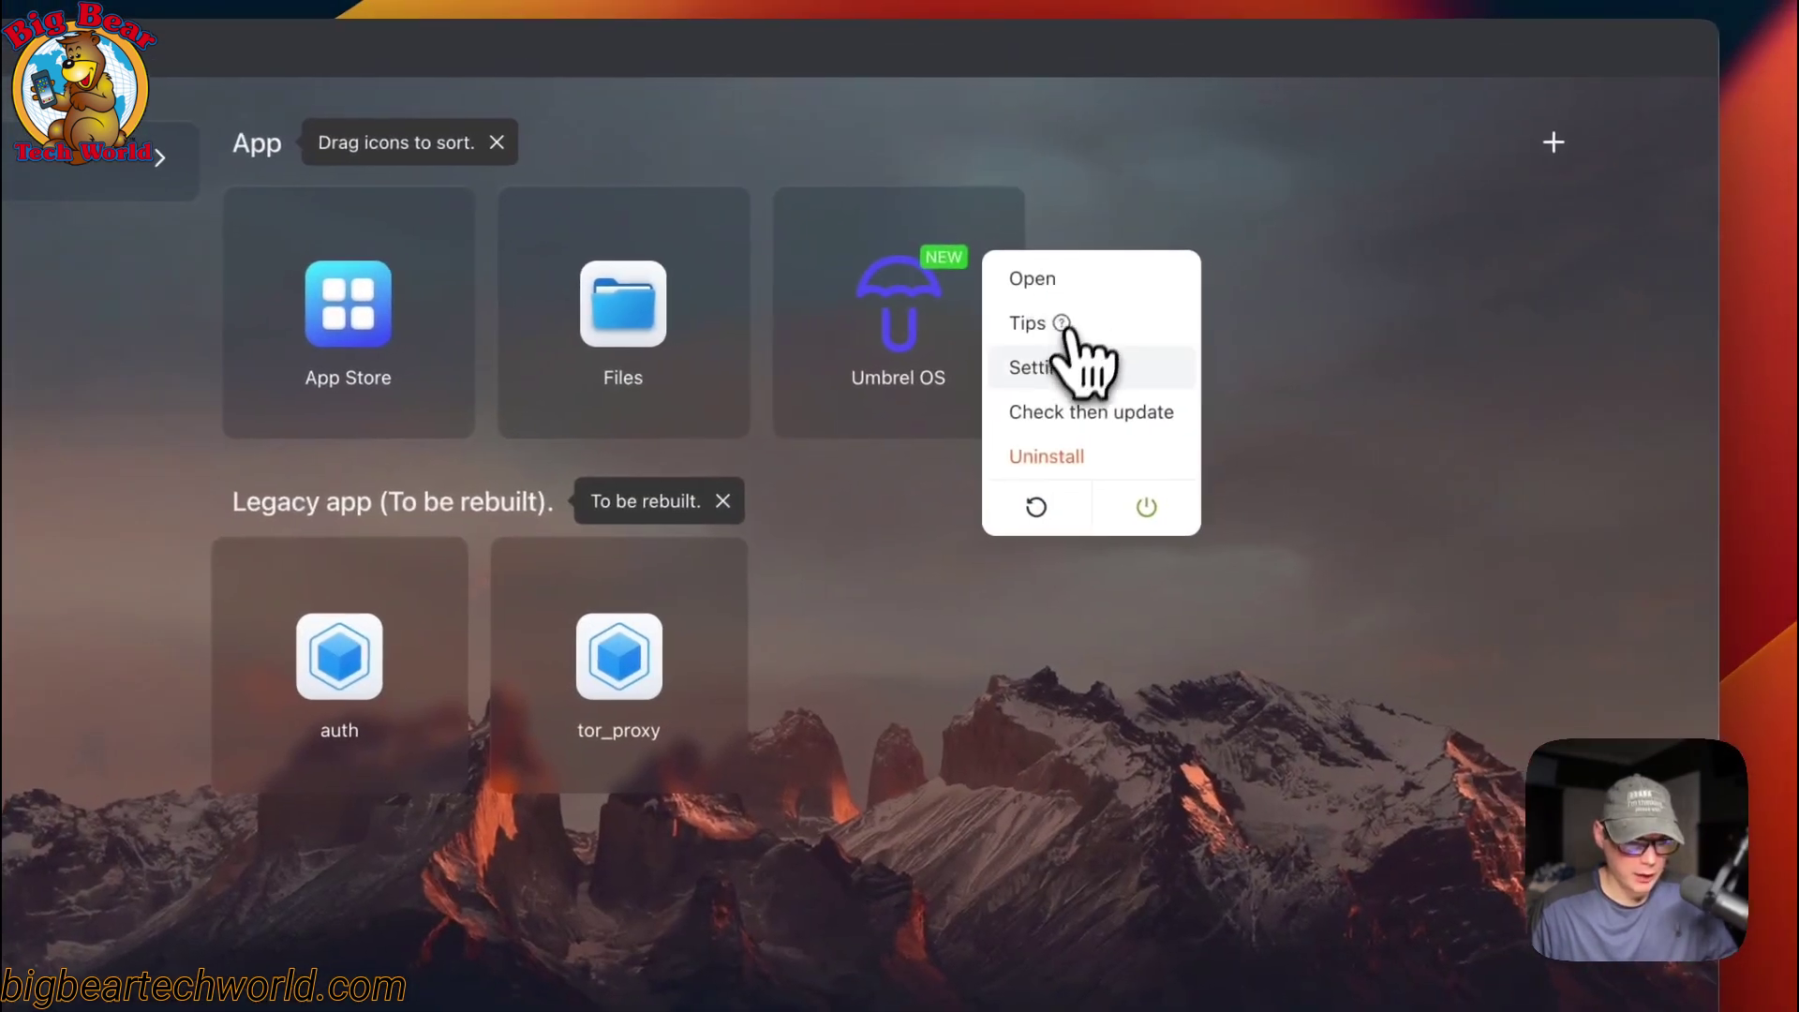
click(1246, 335)
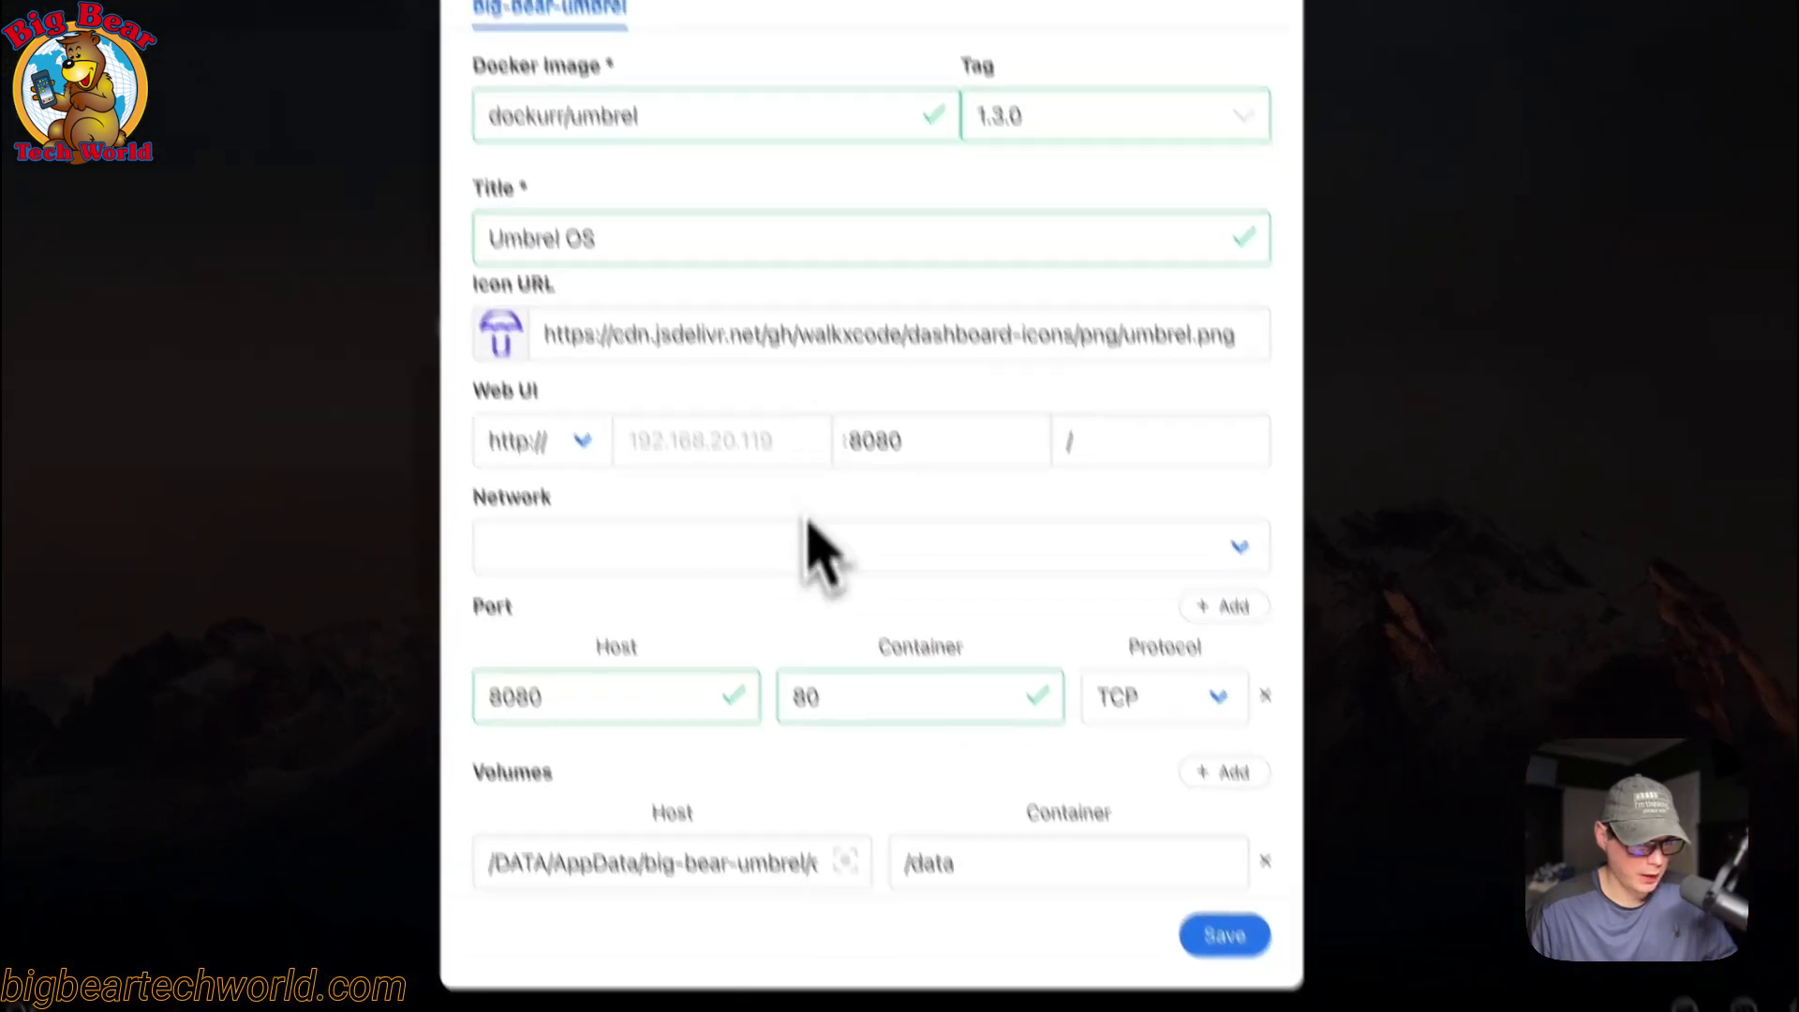
scroll(647, 581, down, 5)
scroll(758, 602, down, 6)
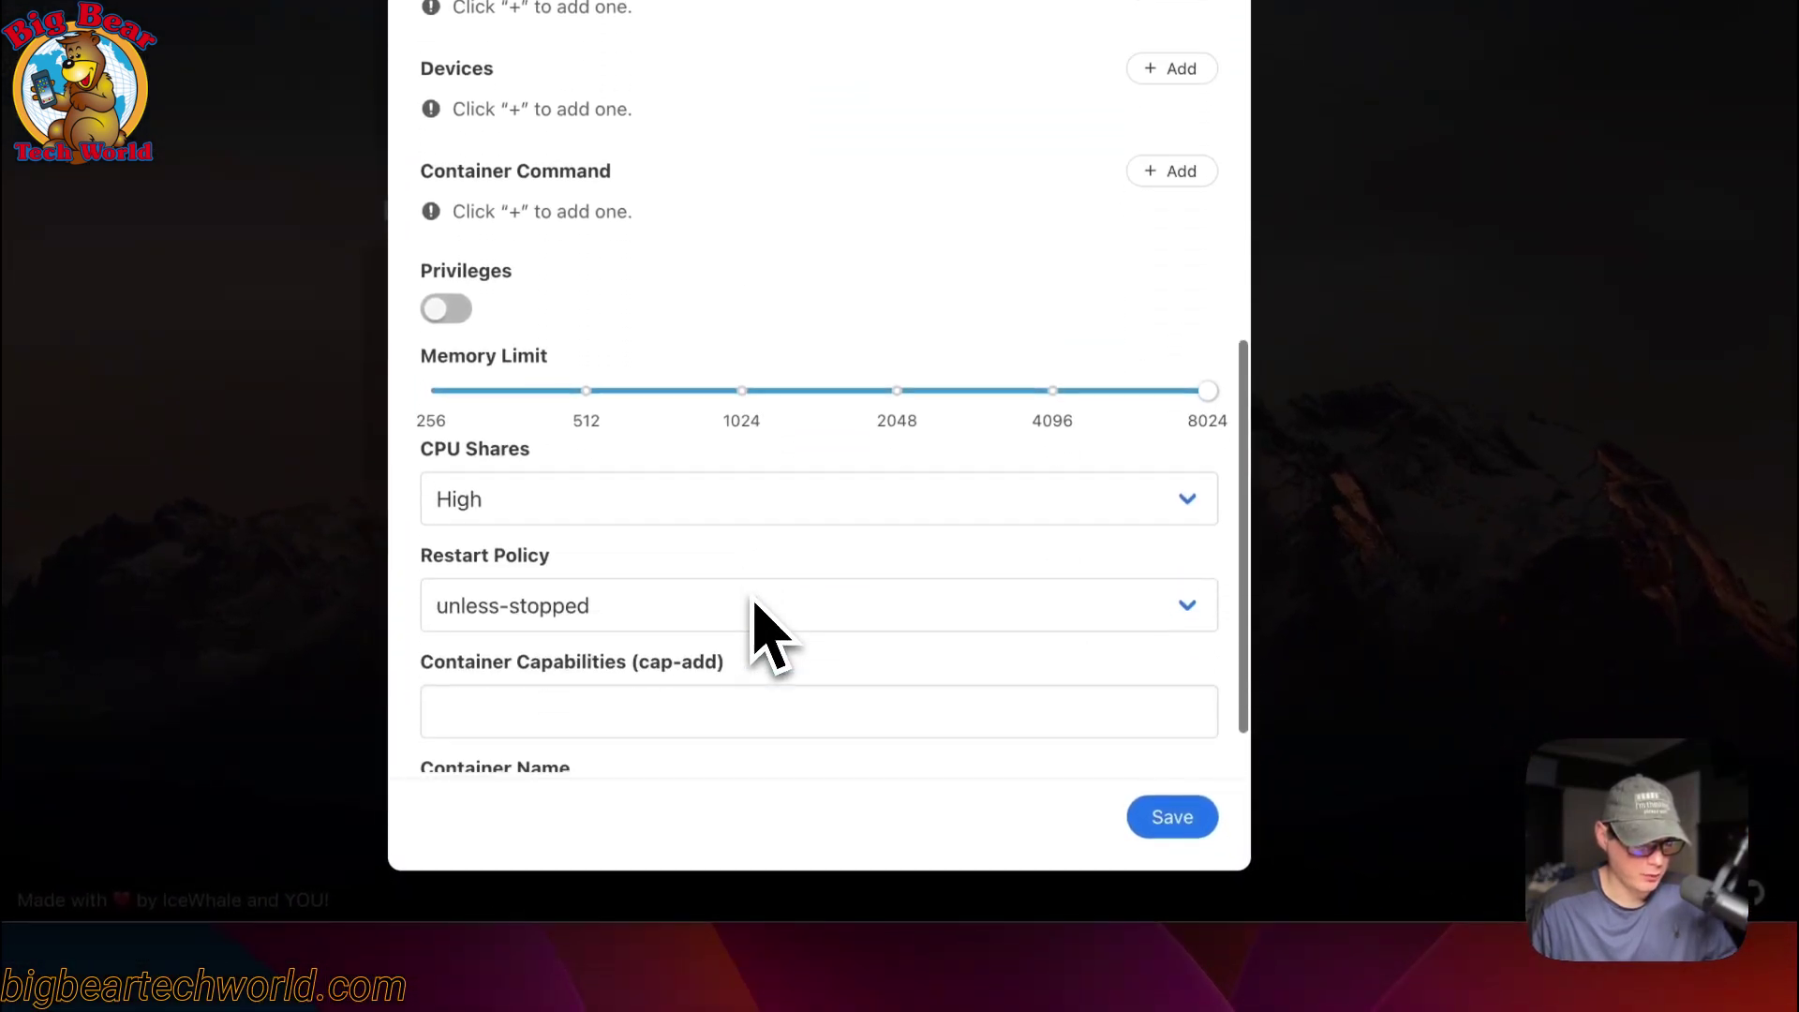
scroll(755, 604, up, 10)
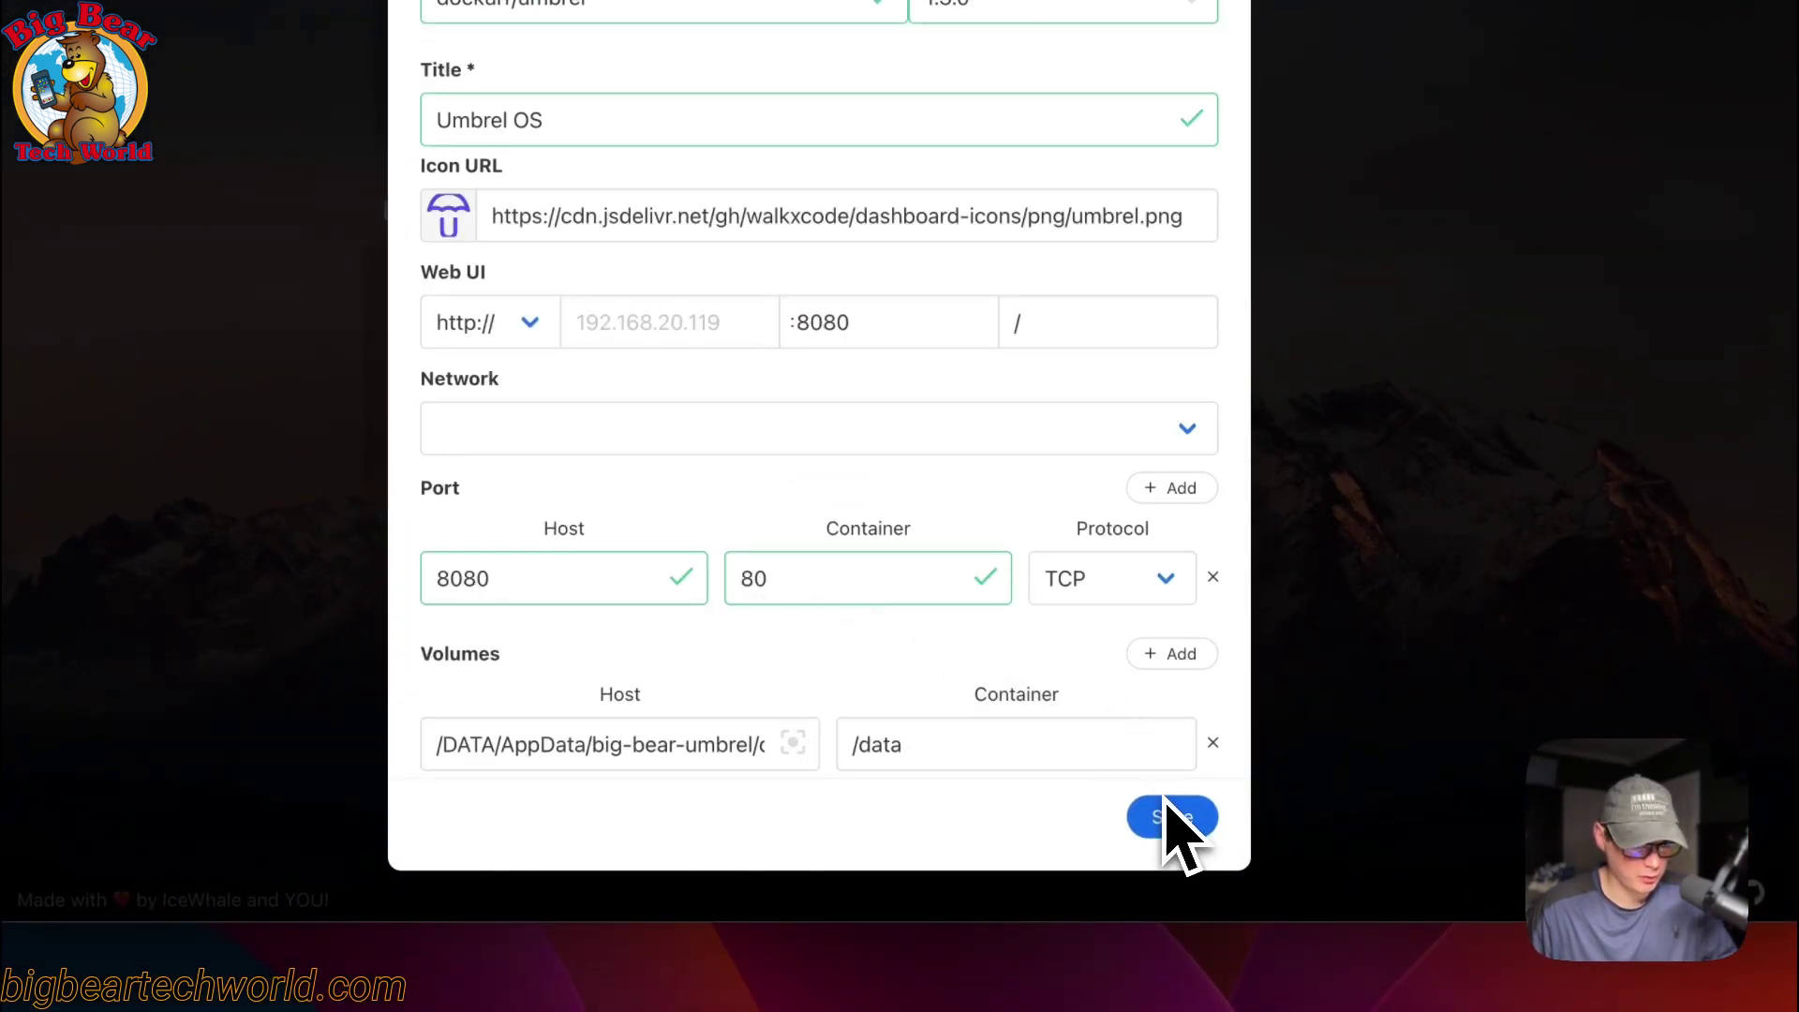
click(1031, 140)
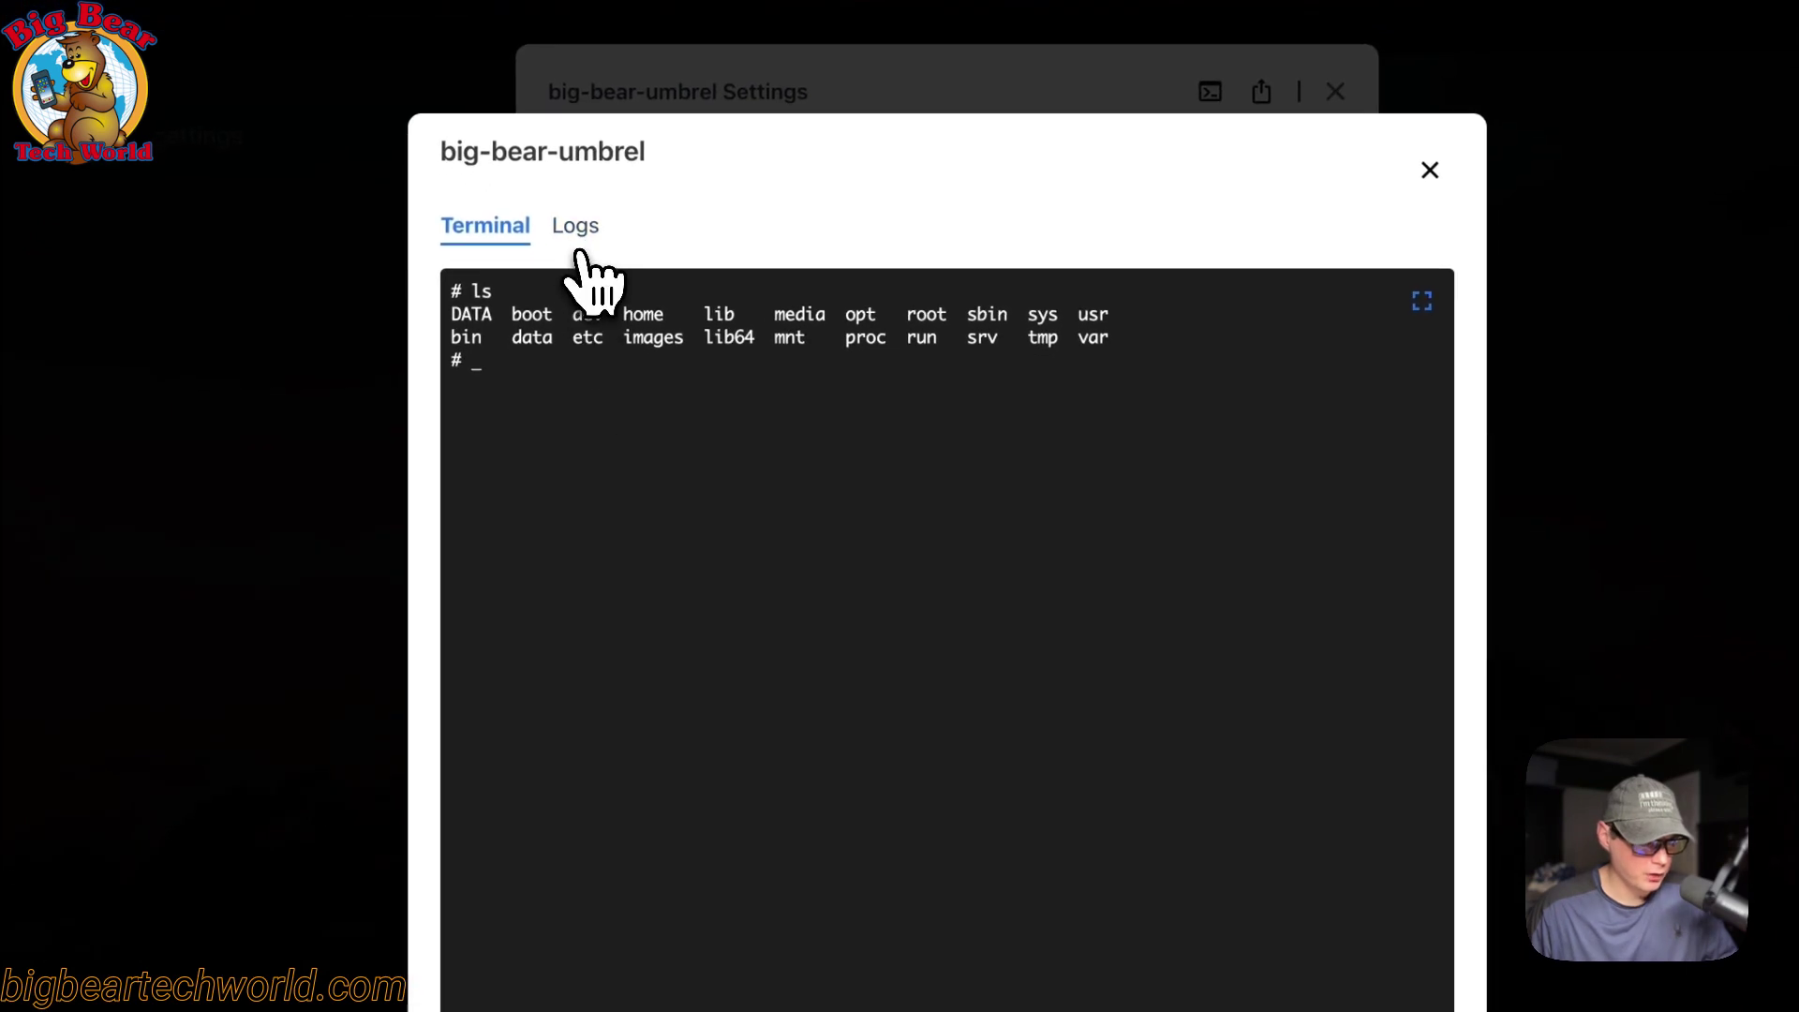
click(504, 345)
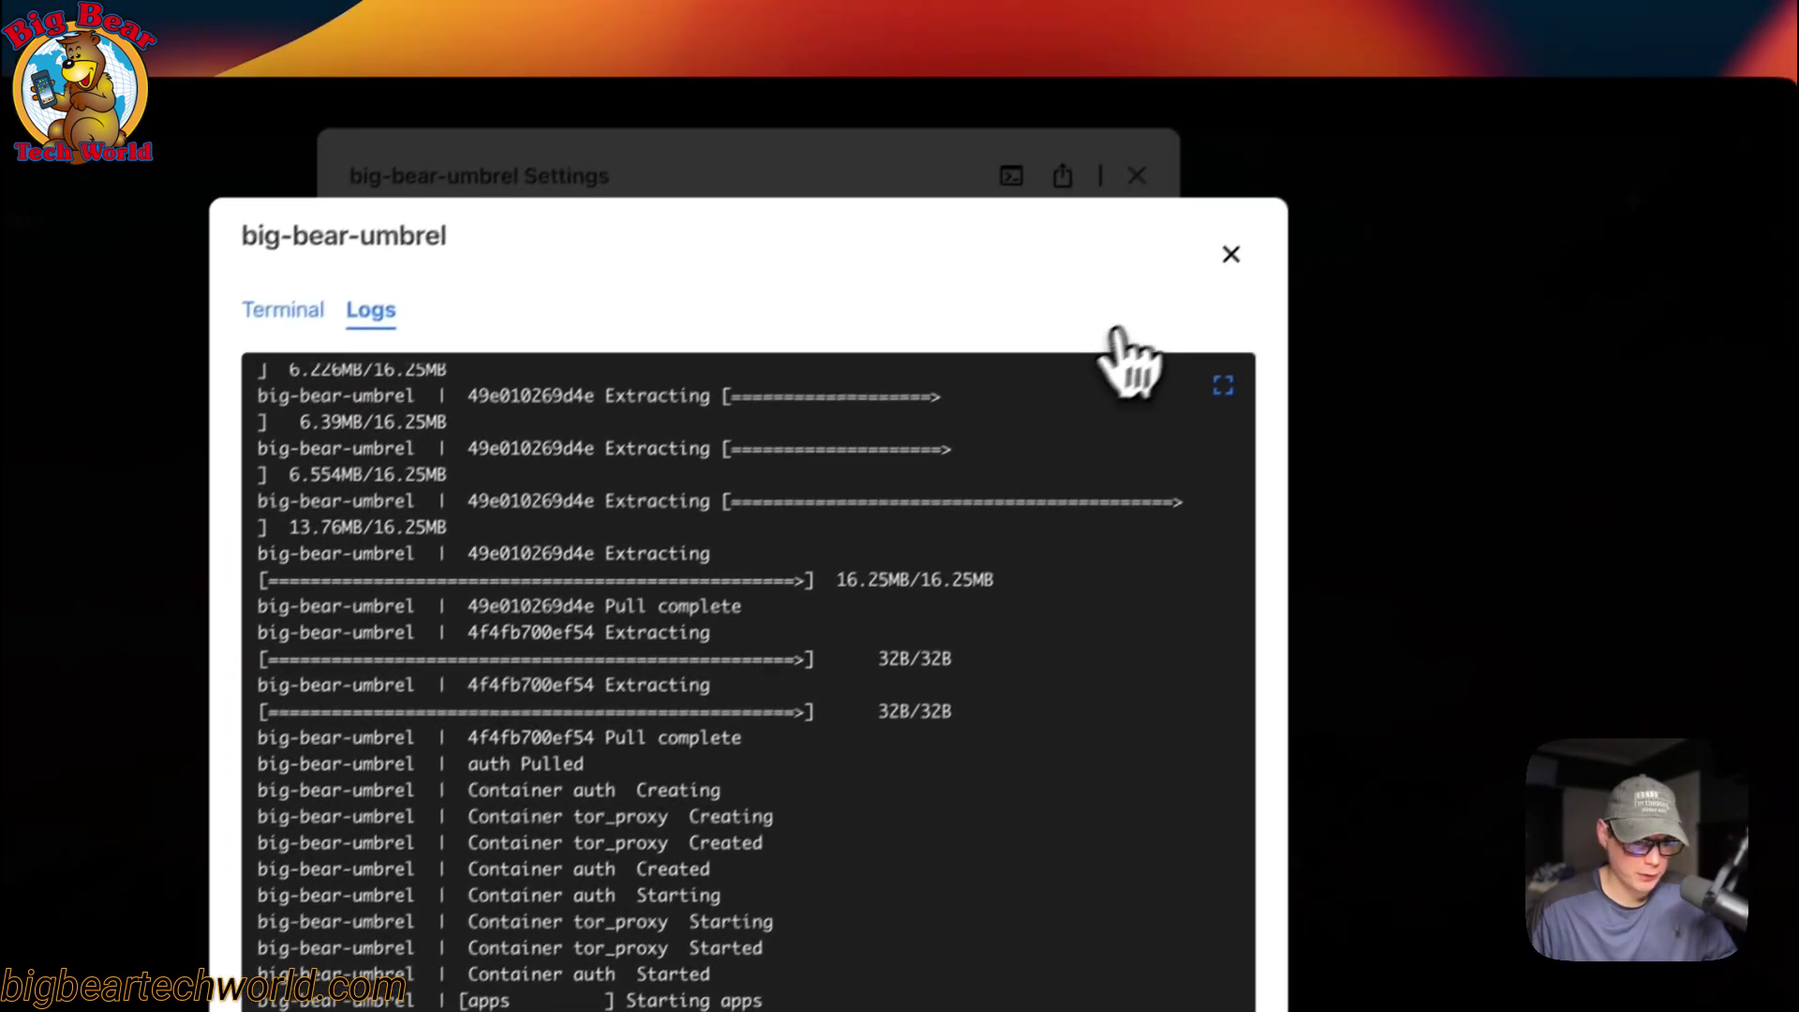
click(1441, 49)
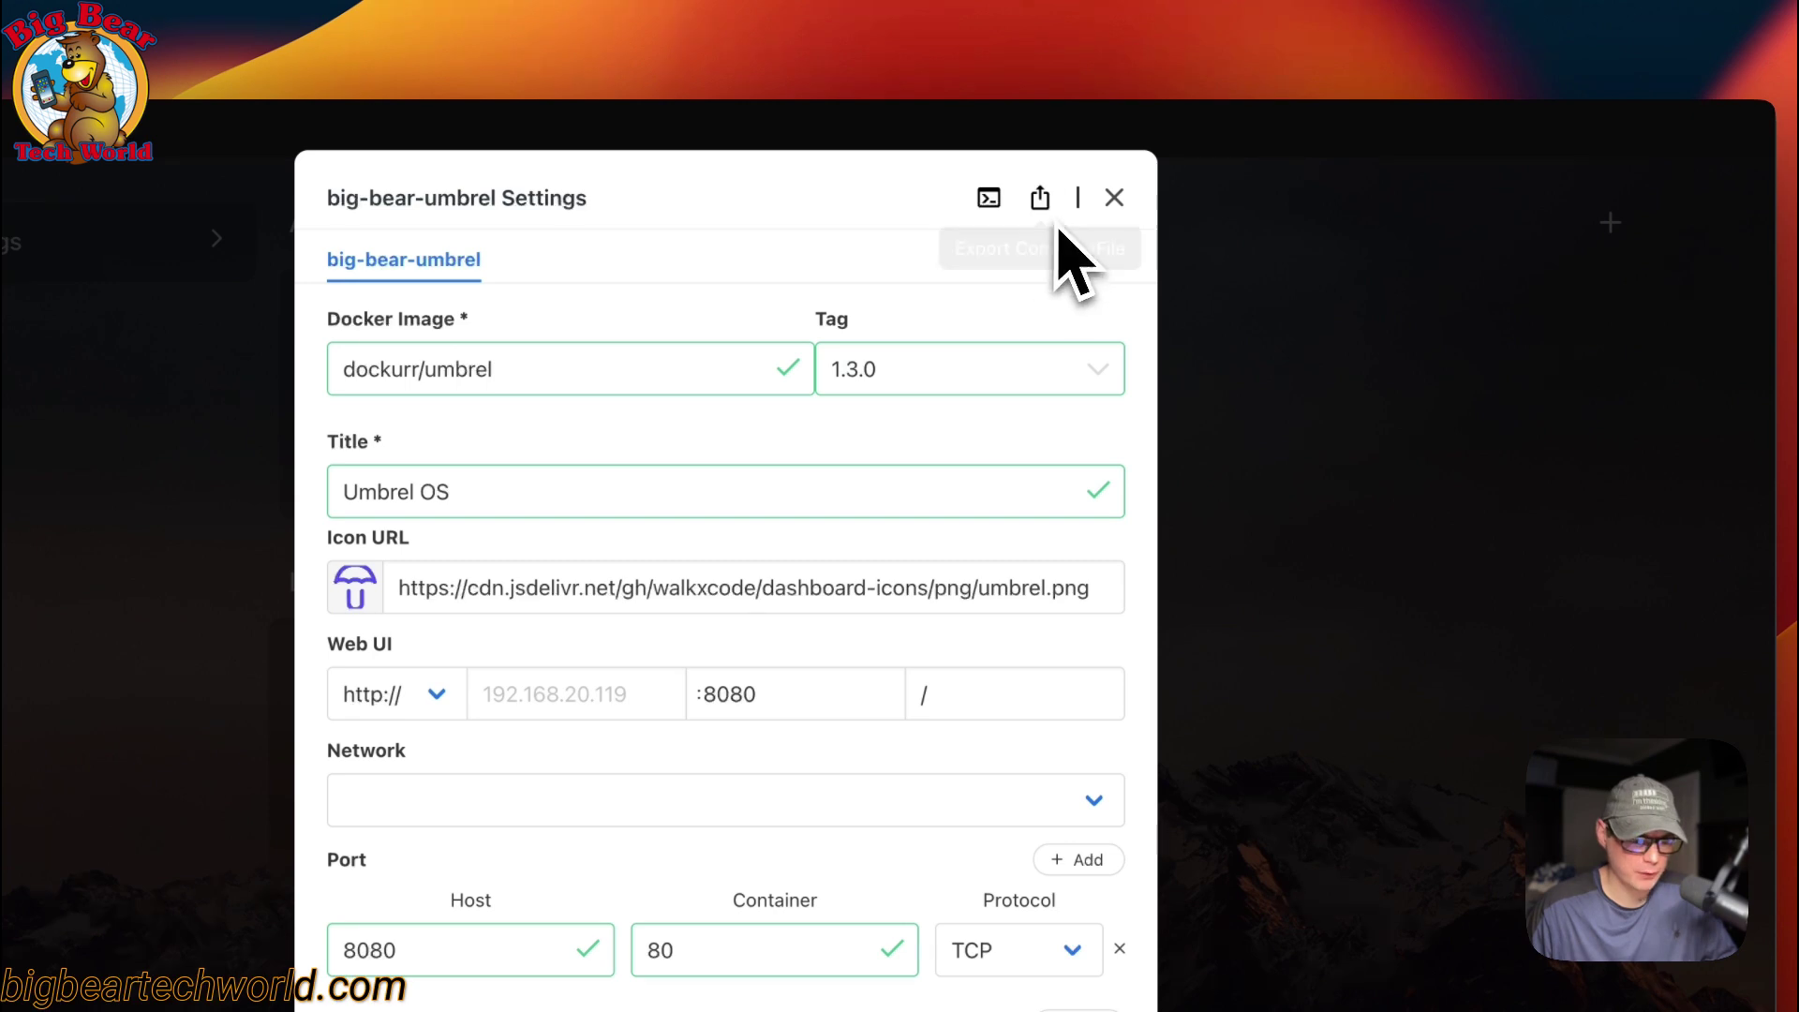
click(1214, 274)
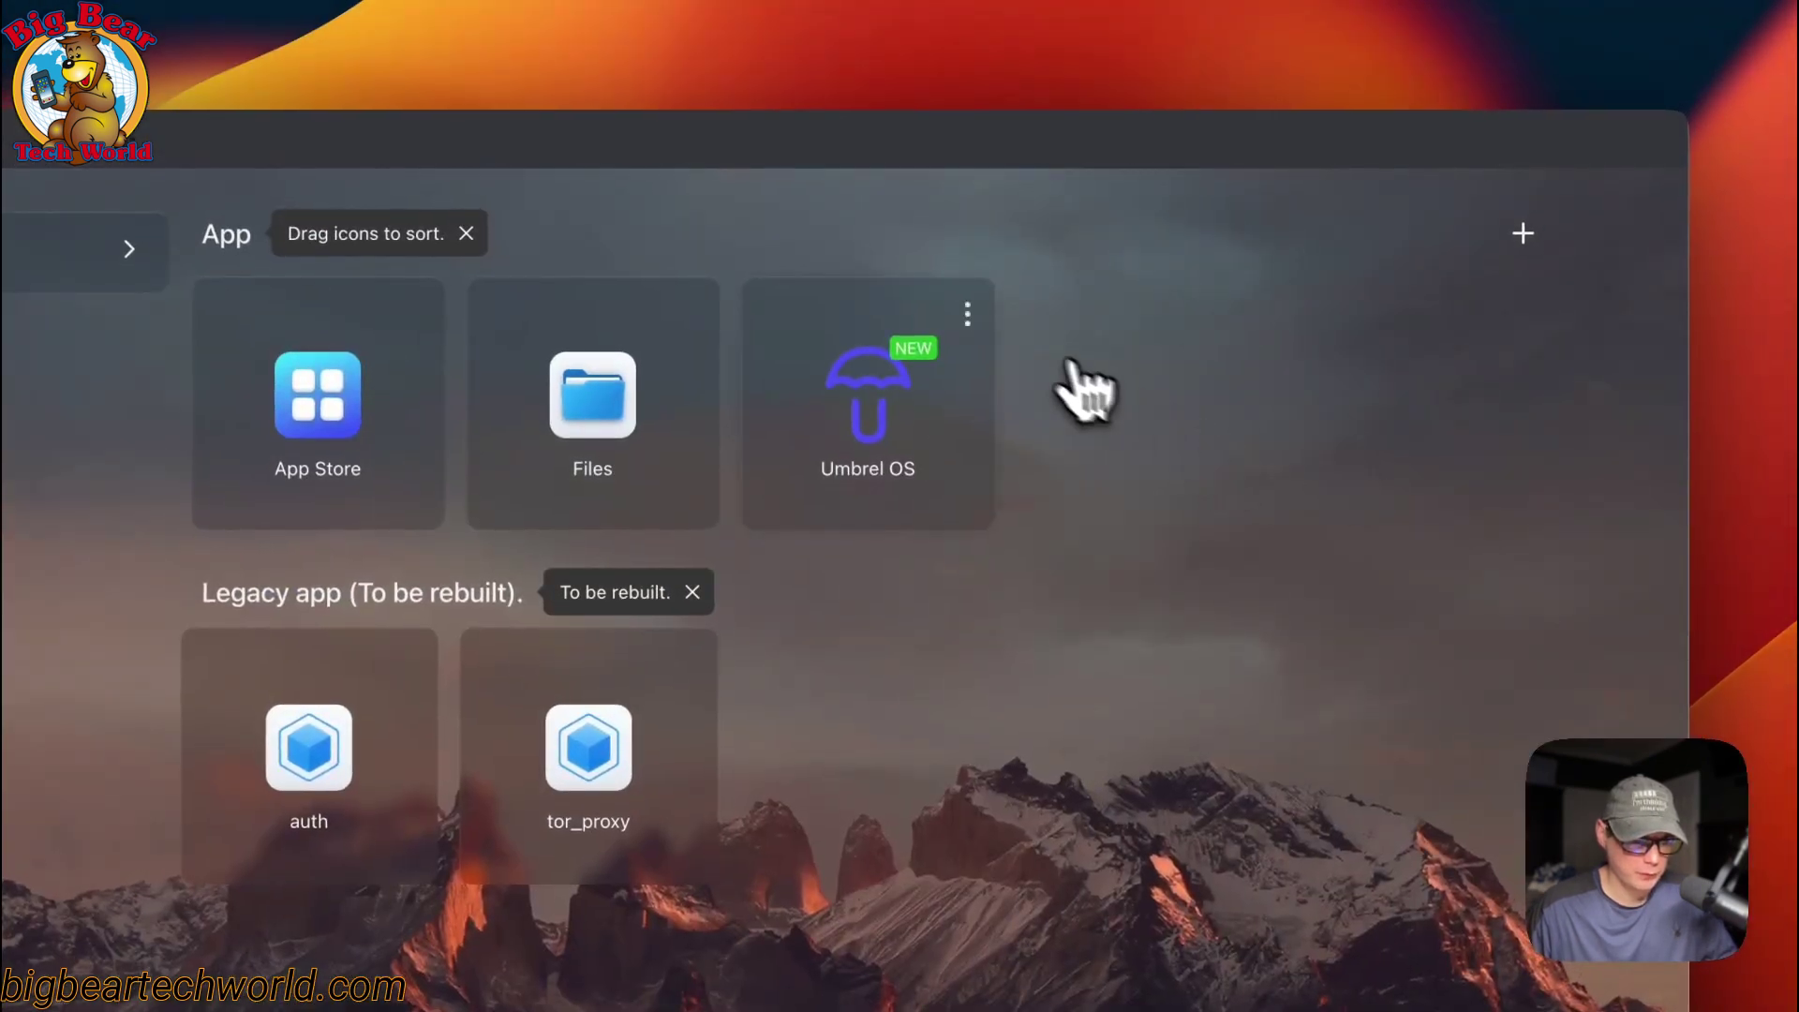
- Dismiss the Umbrel OS options menu and launch Umbrel OS from its dashboard tile
click(969, 315)
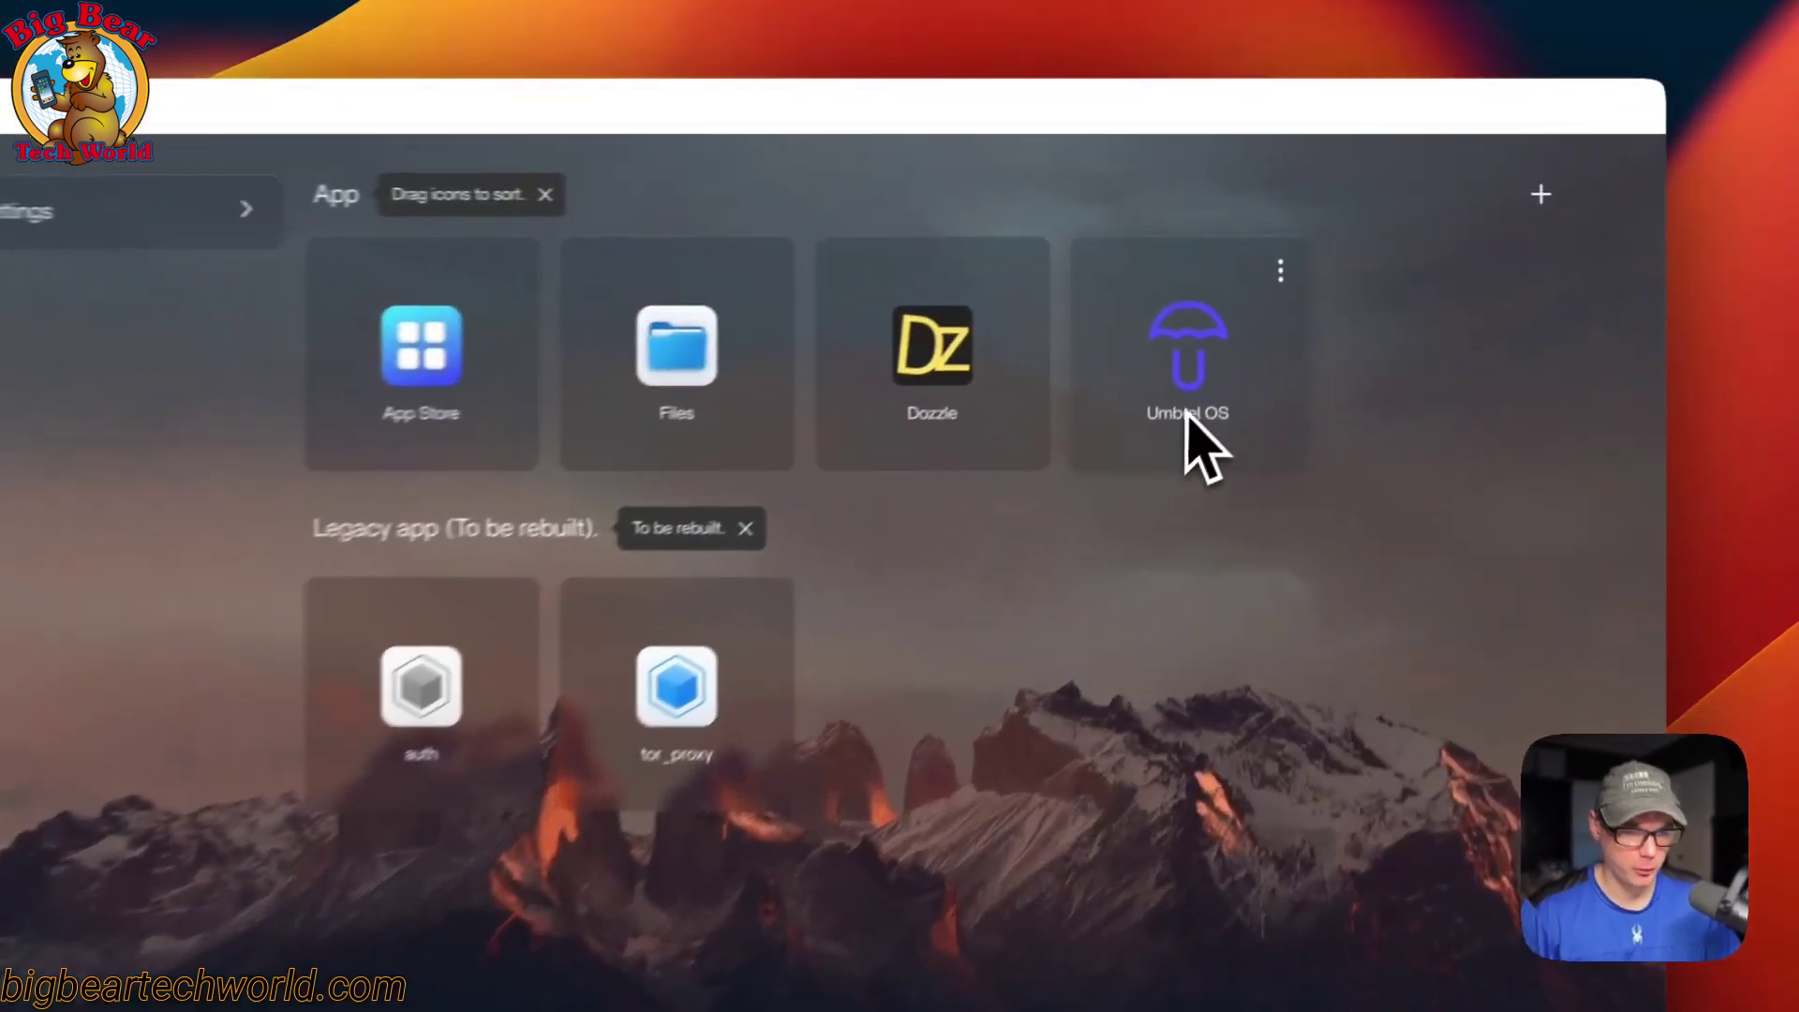
click(1276, 279)
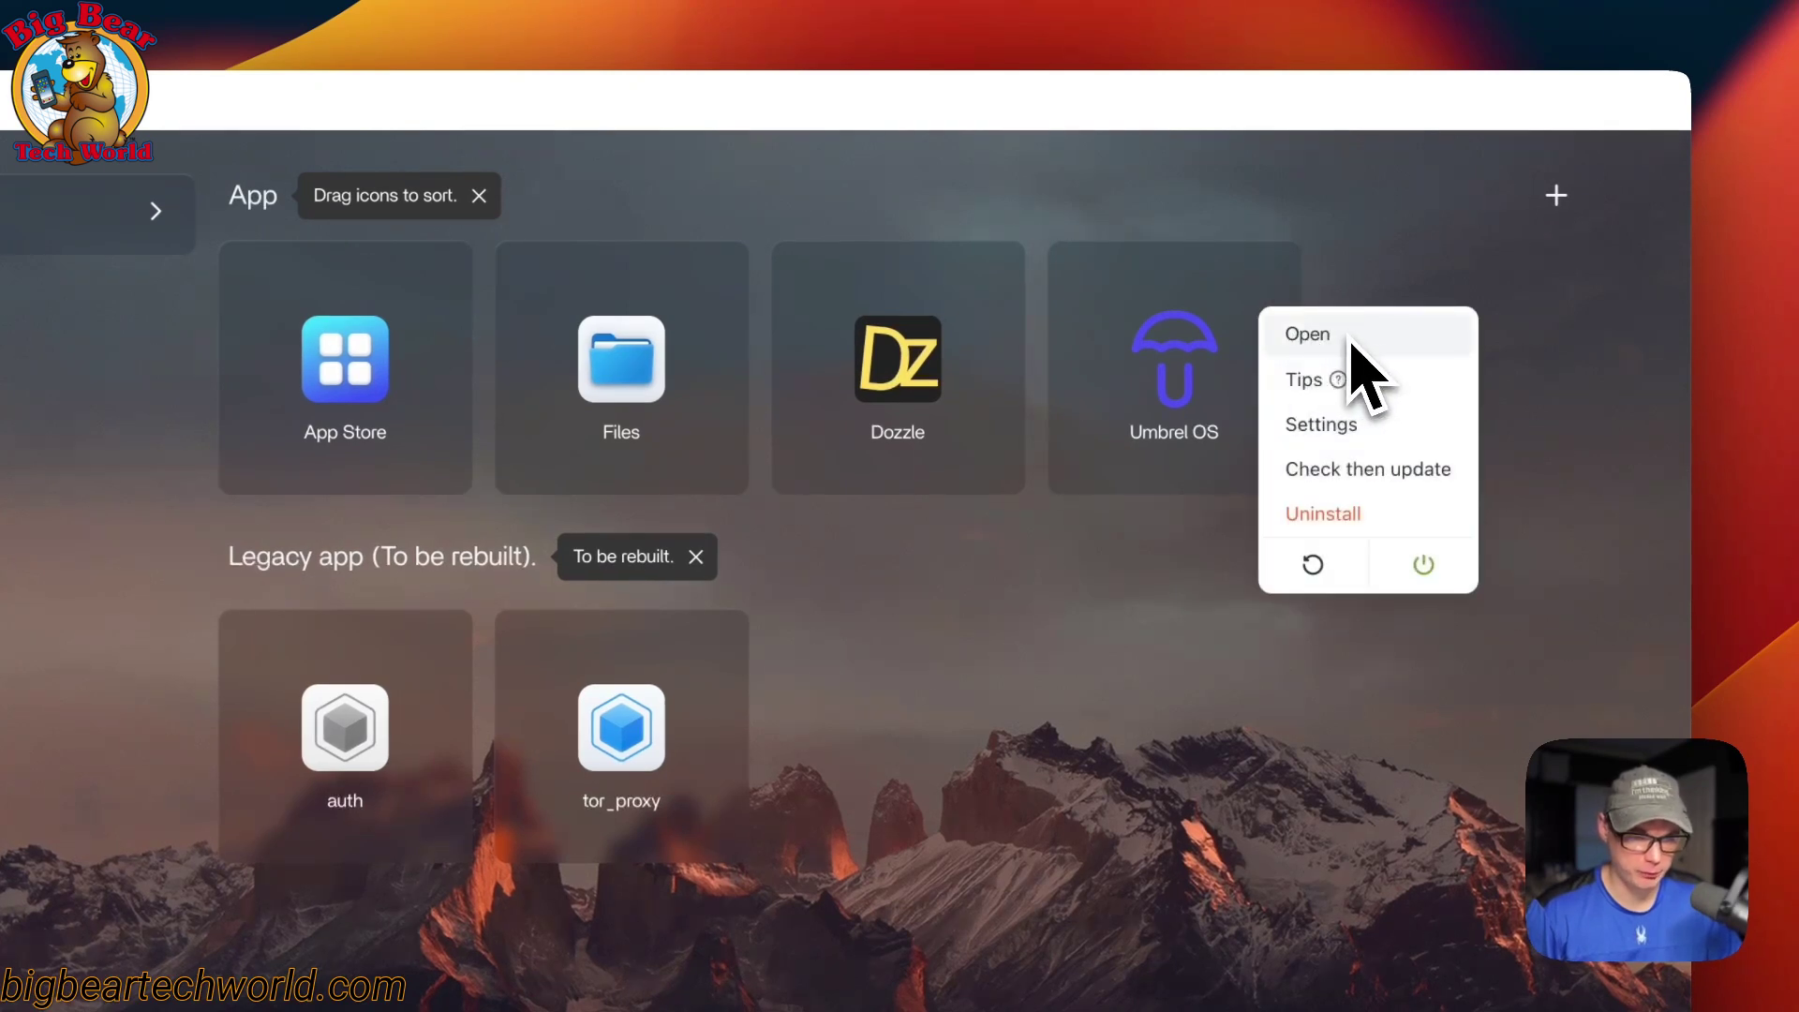
click(1120, 628)
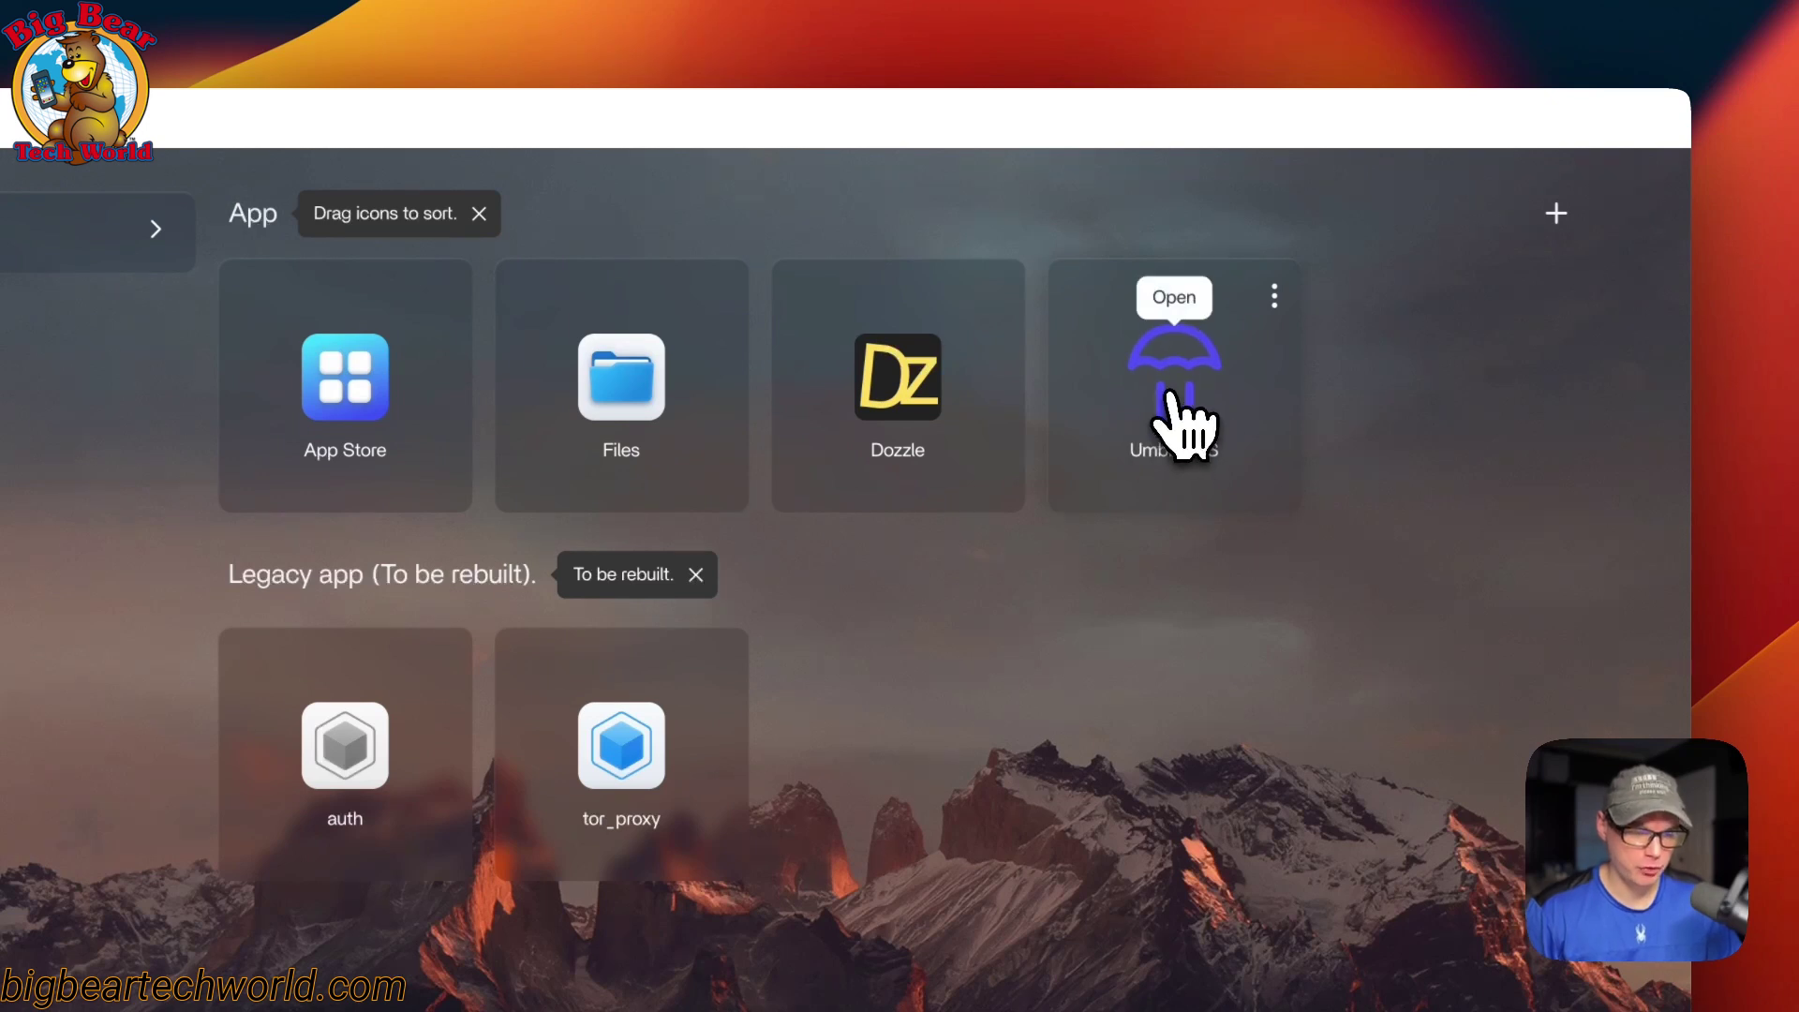
click(1170, 398)
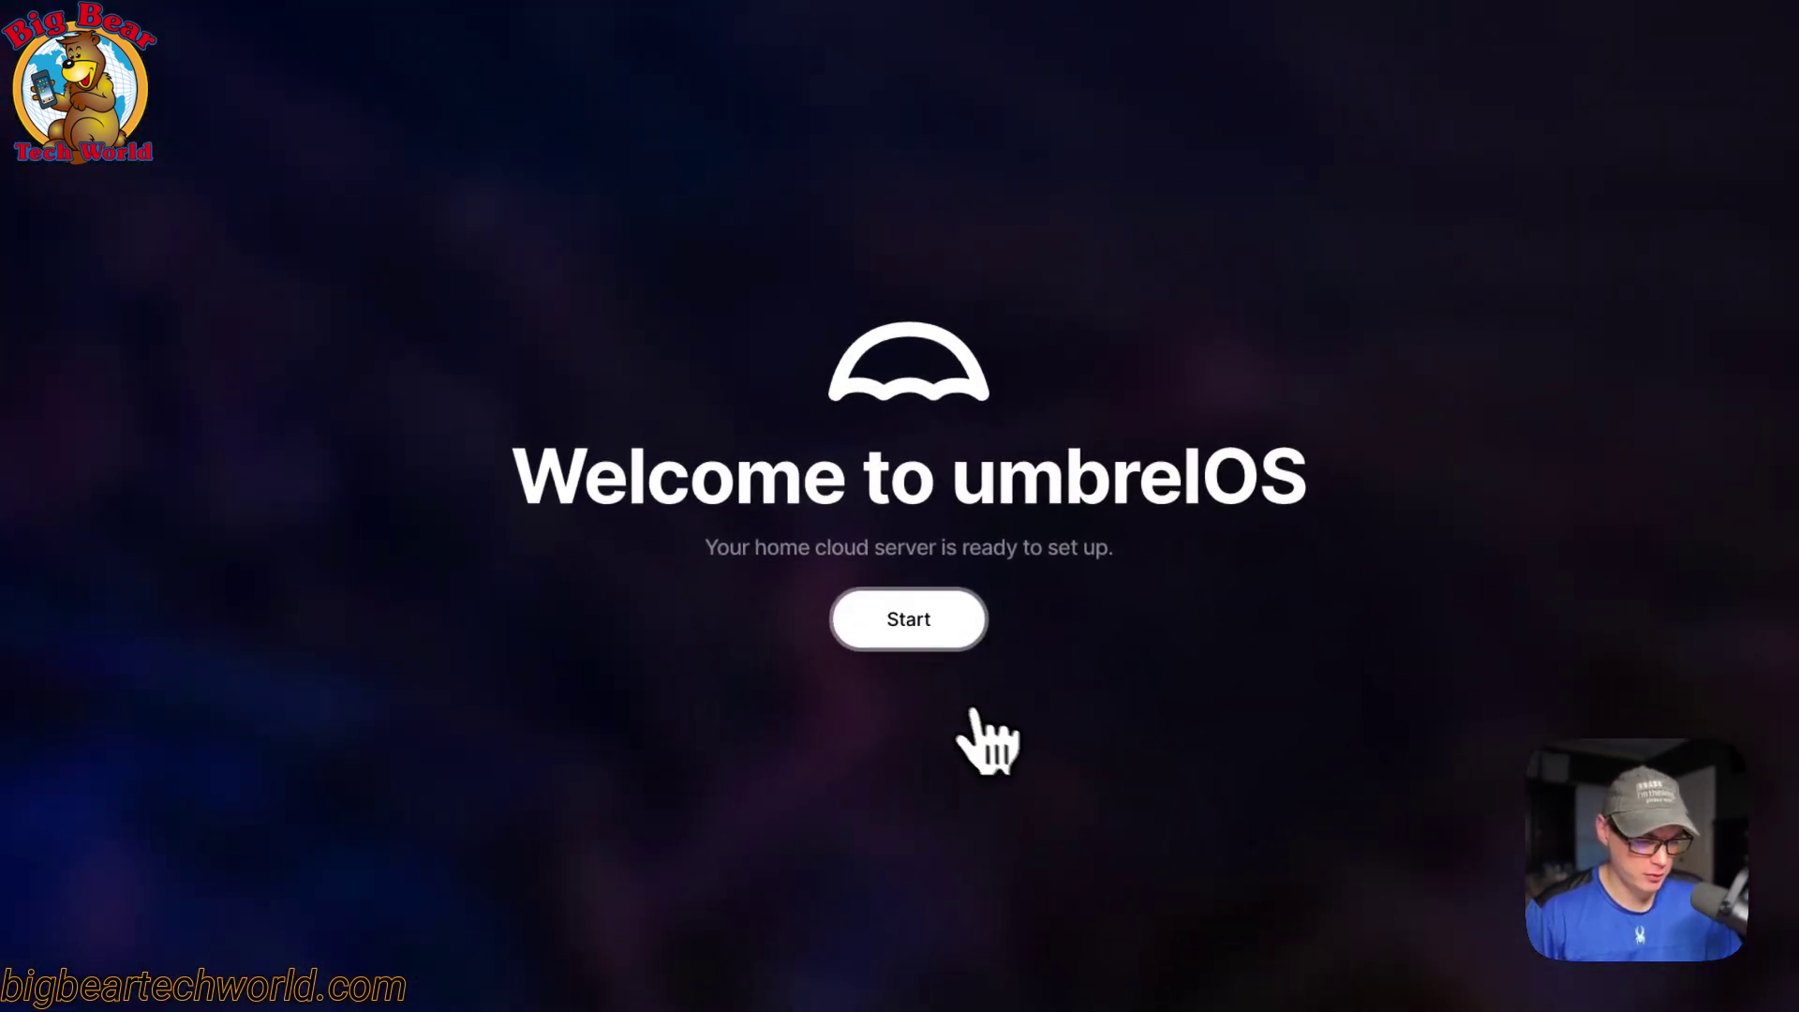
- Create the umbrelOS account with a user name and confirmed password, then continue setup
click(906, 647)
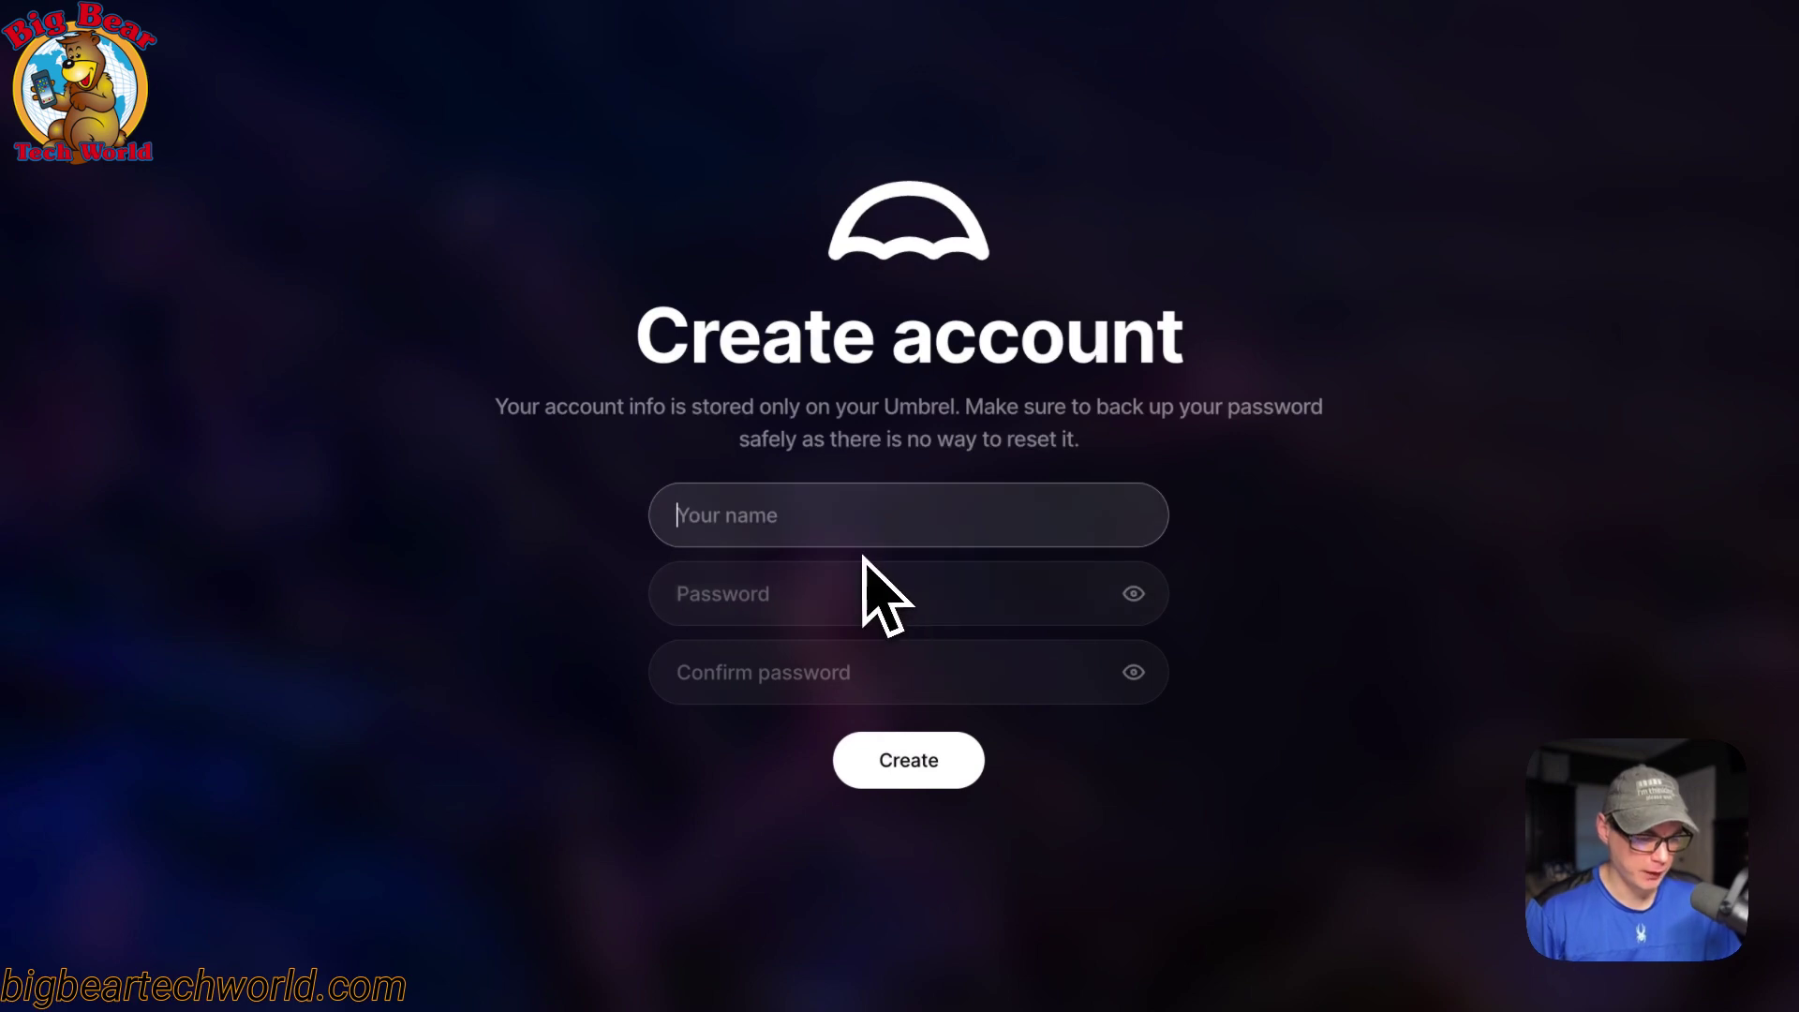
text(bigbear)
key(Tab)
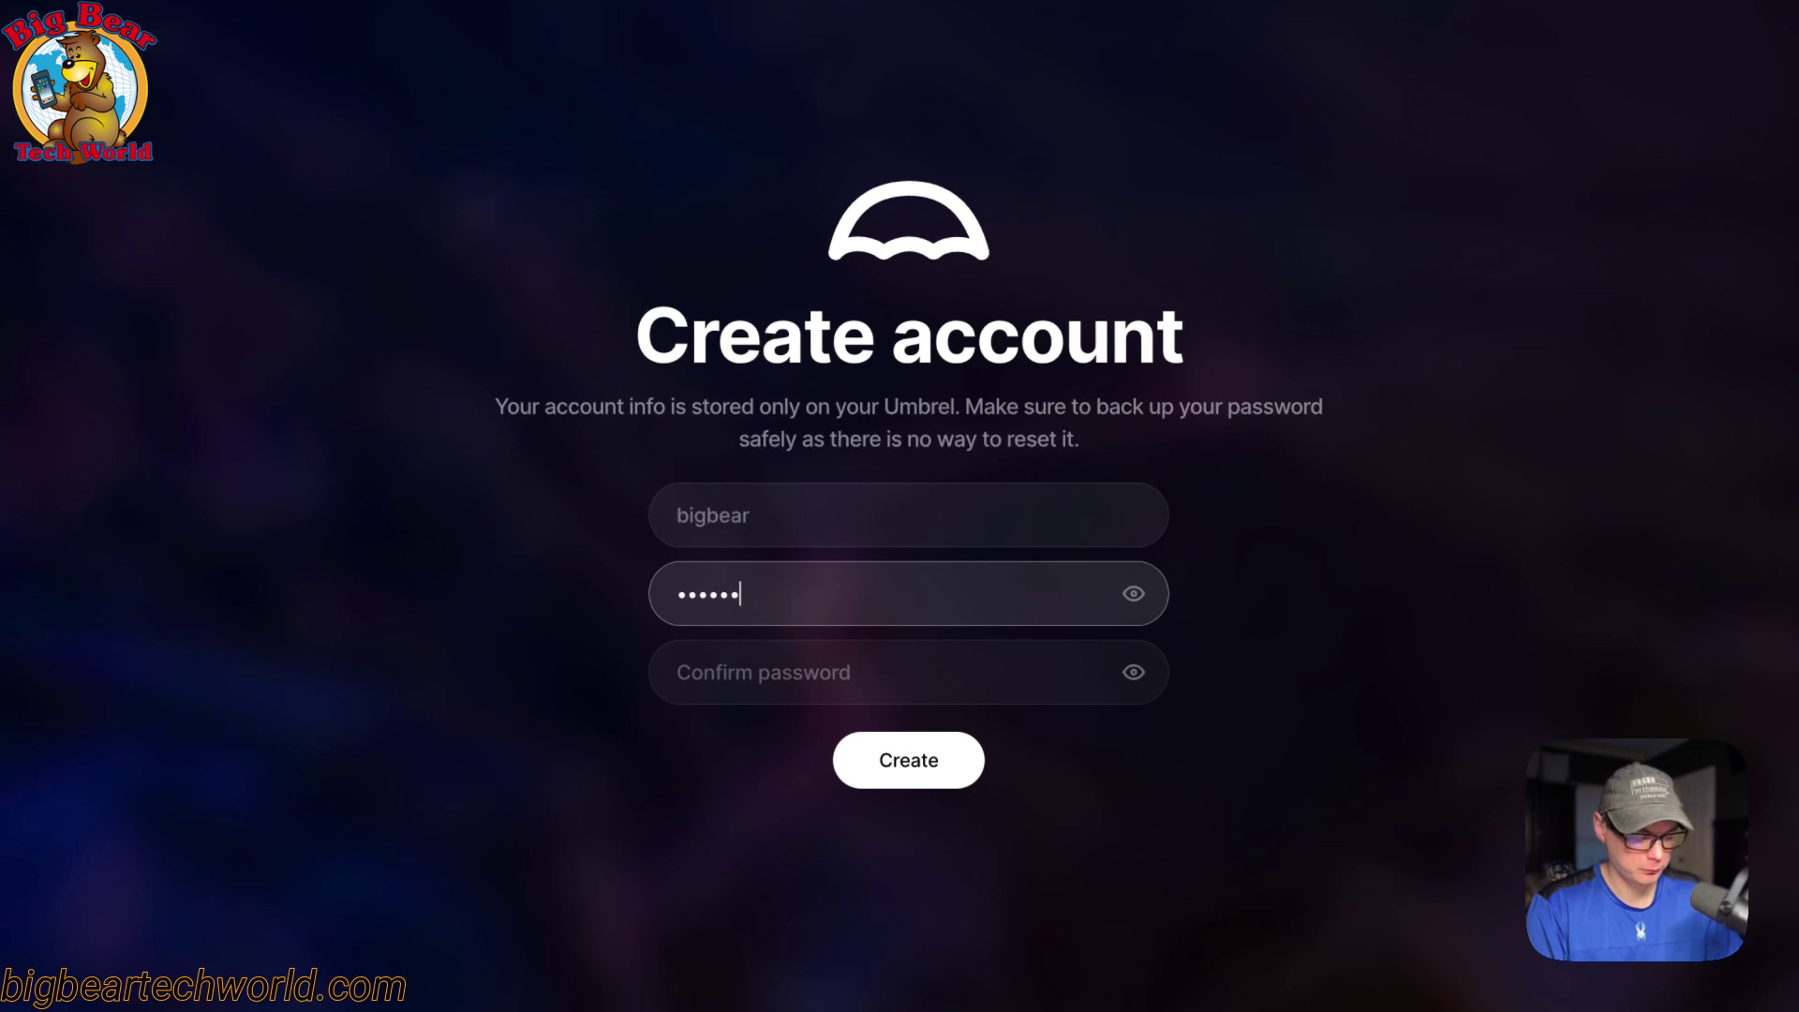
text(•)
key(Tab)
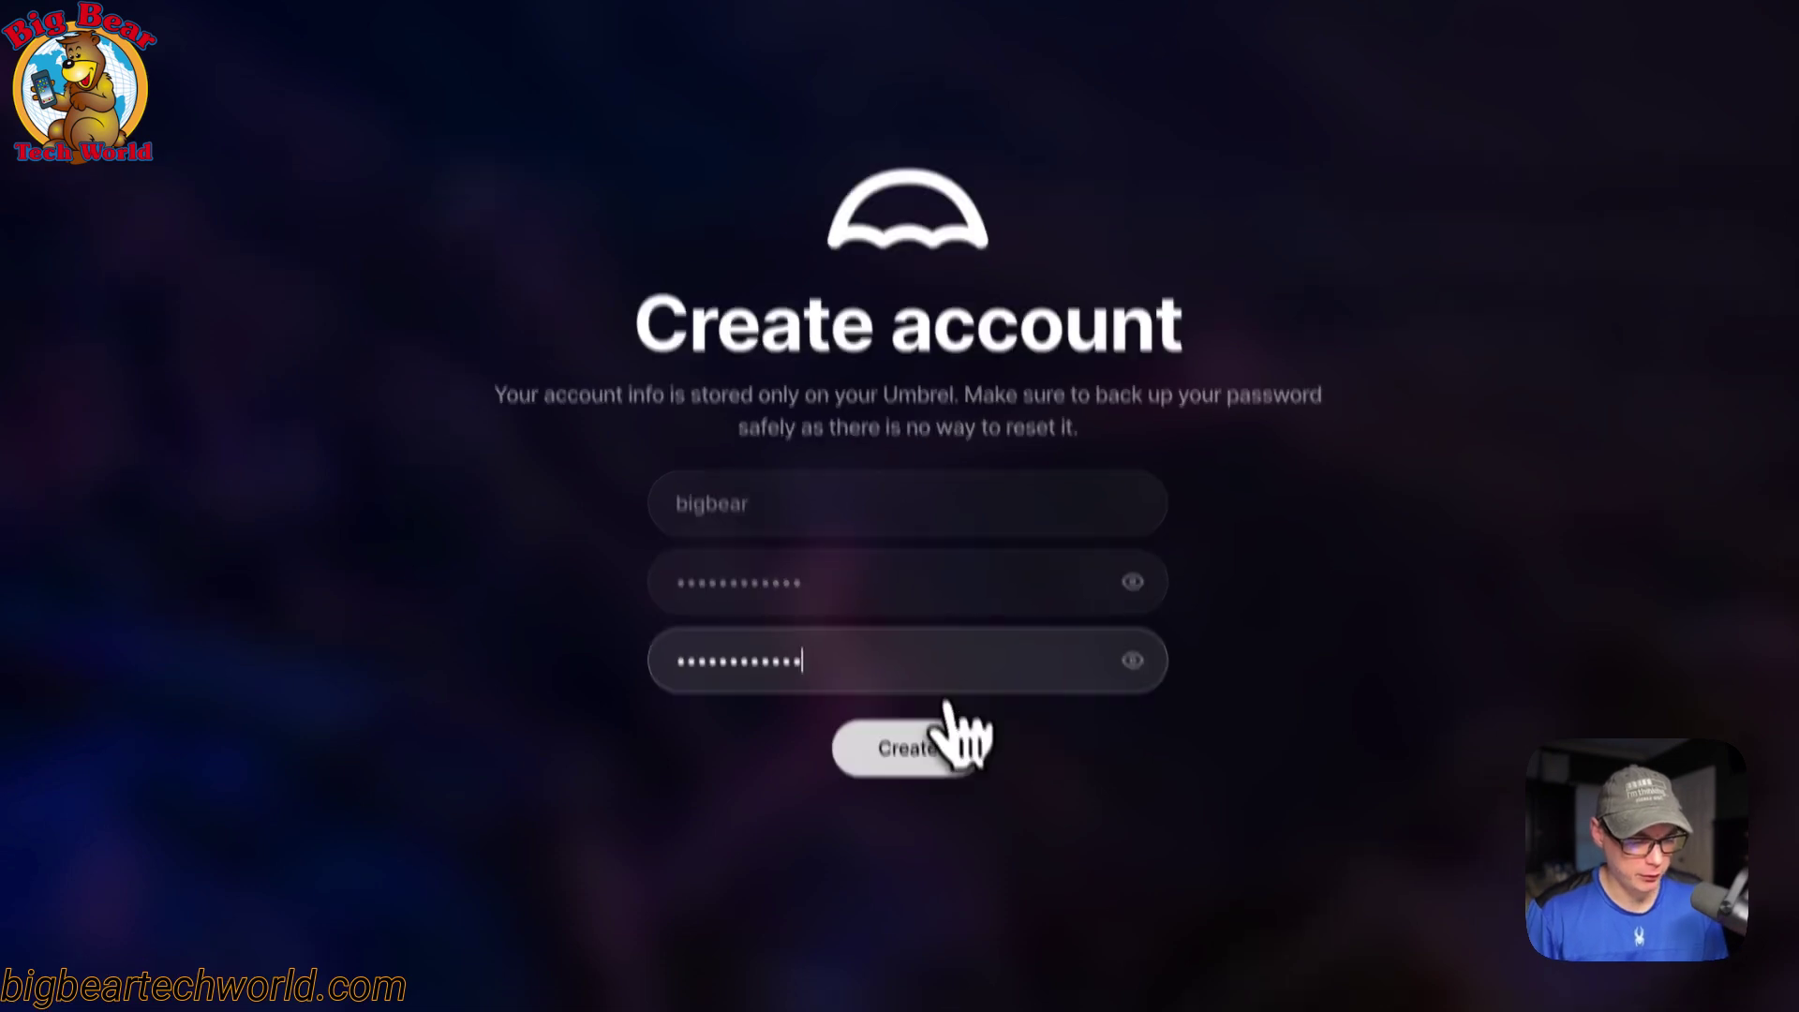
click(923, 760)
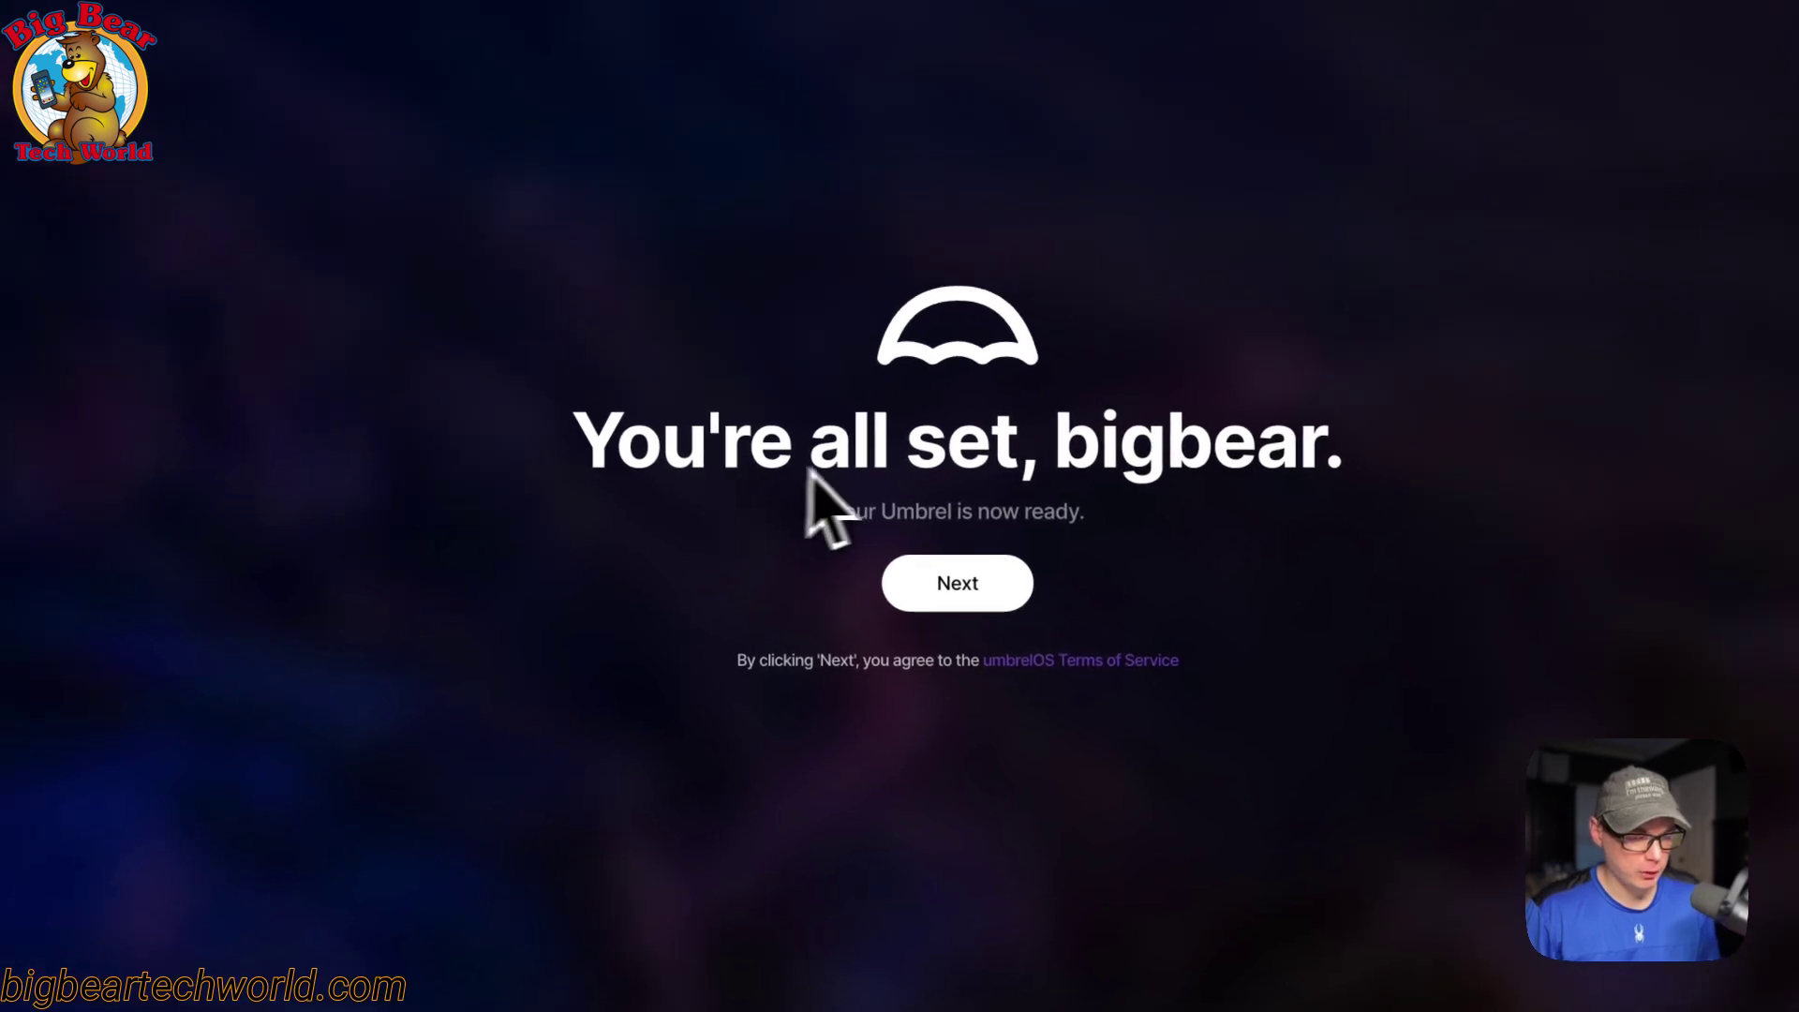
click(947, 579)
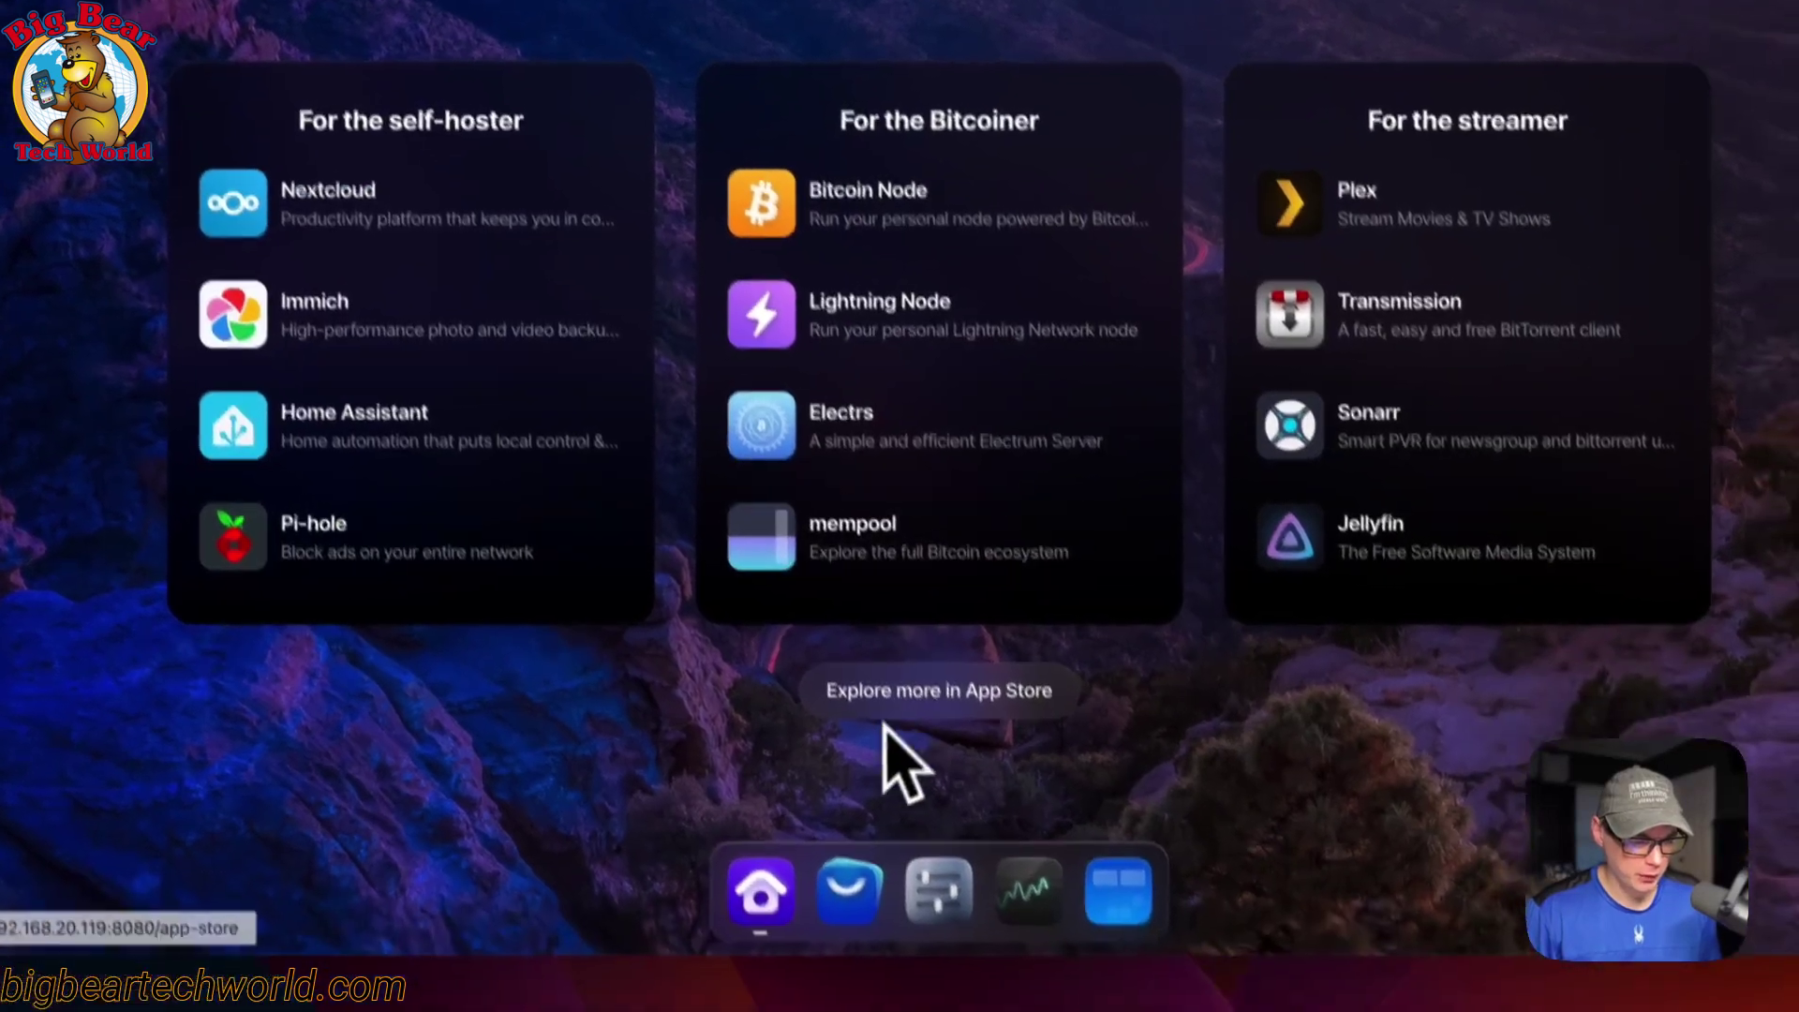
- Browse the App Store's full app list, briefly searching 'doz' before clearing it
click(984, 802)
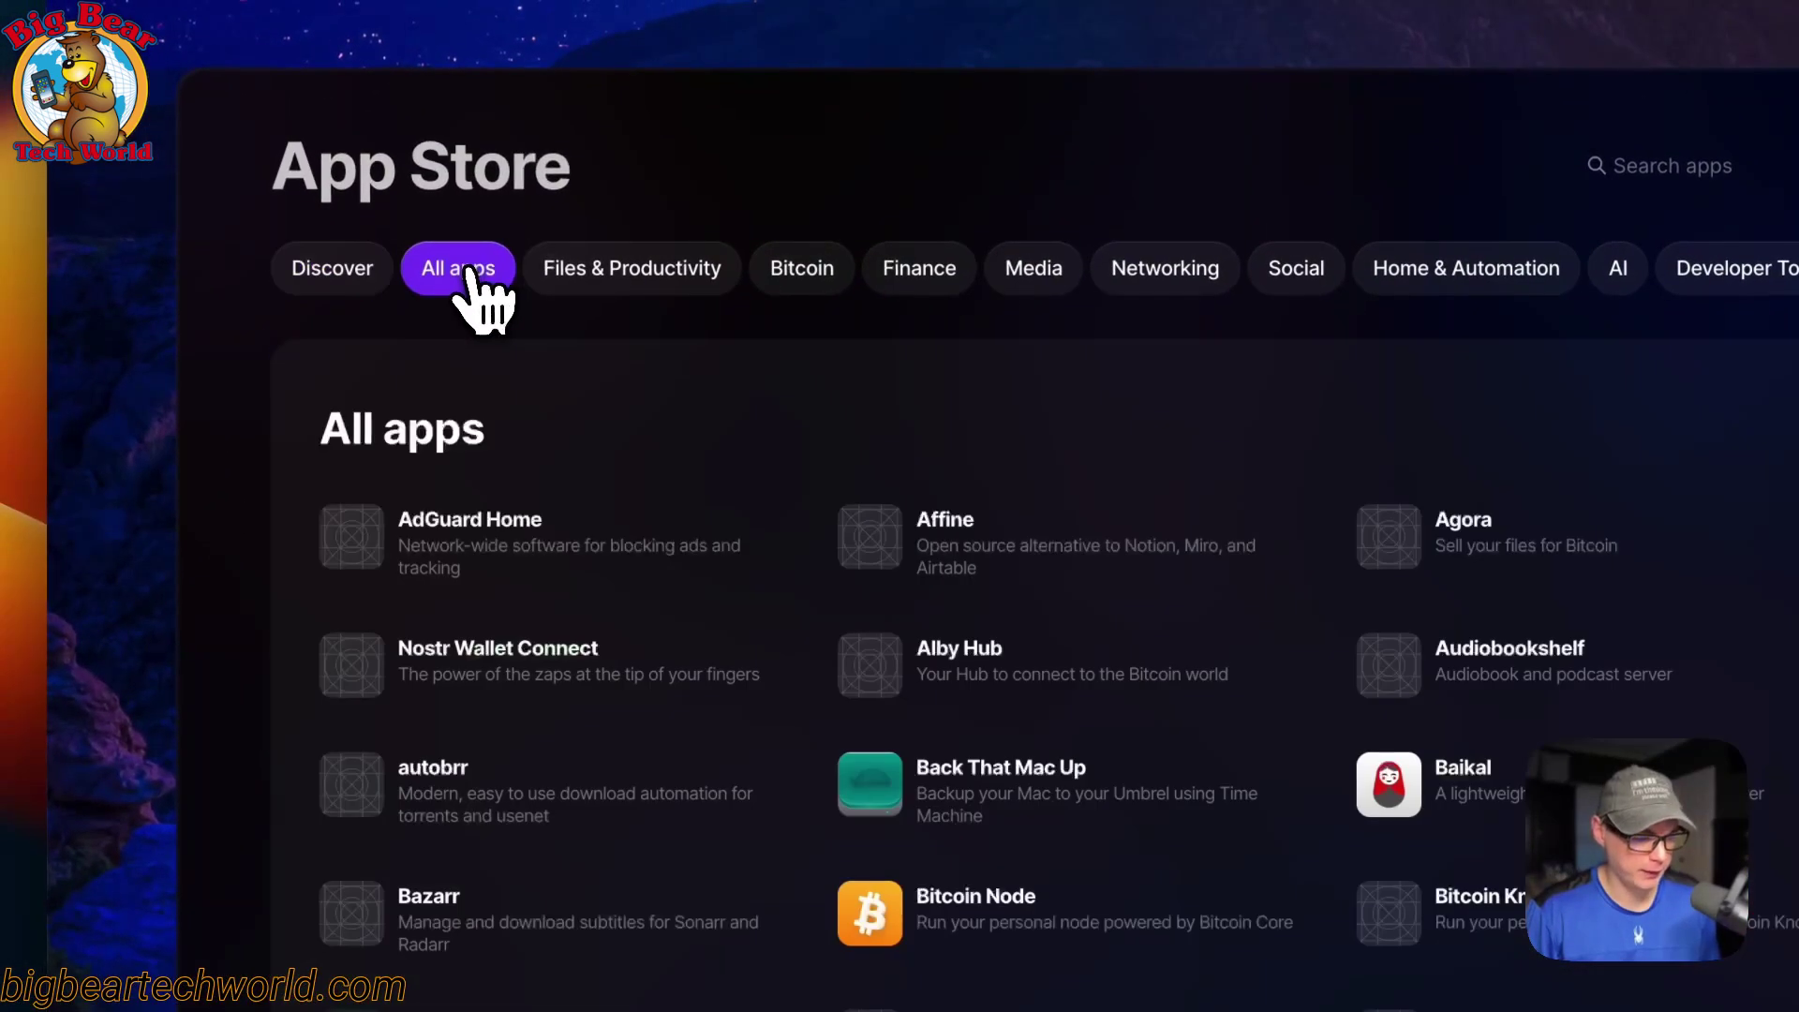
scroll(771, 562, down, 3)
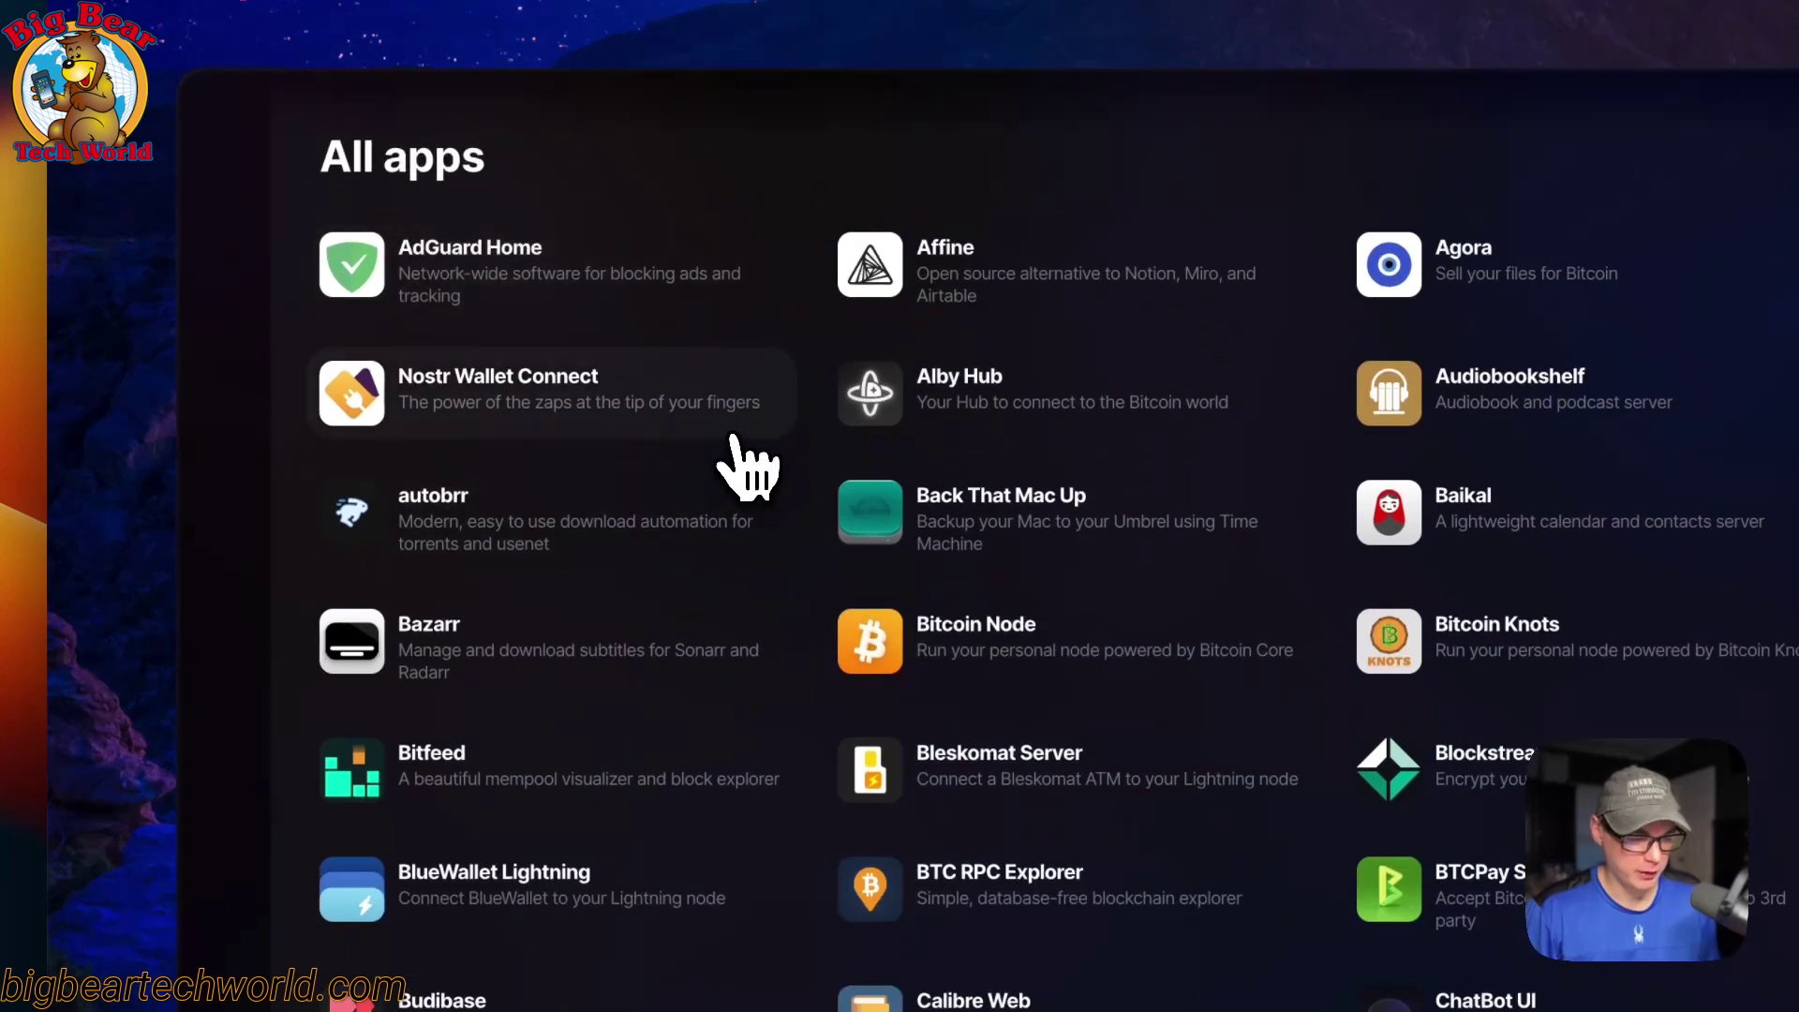
scroll(731, 675, down, 5)
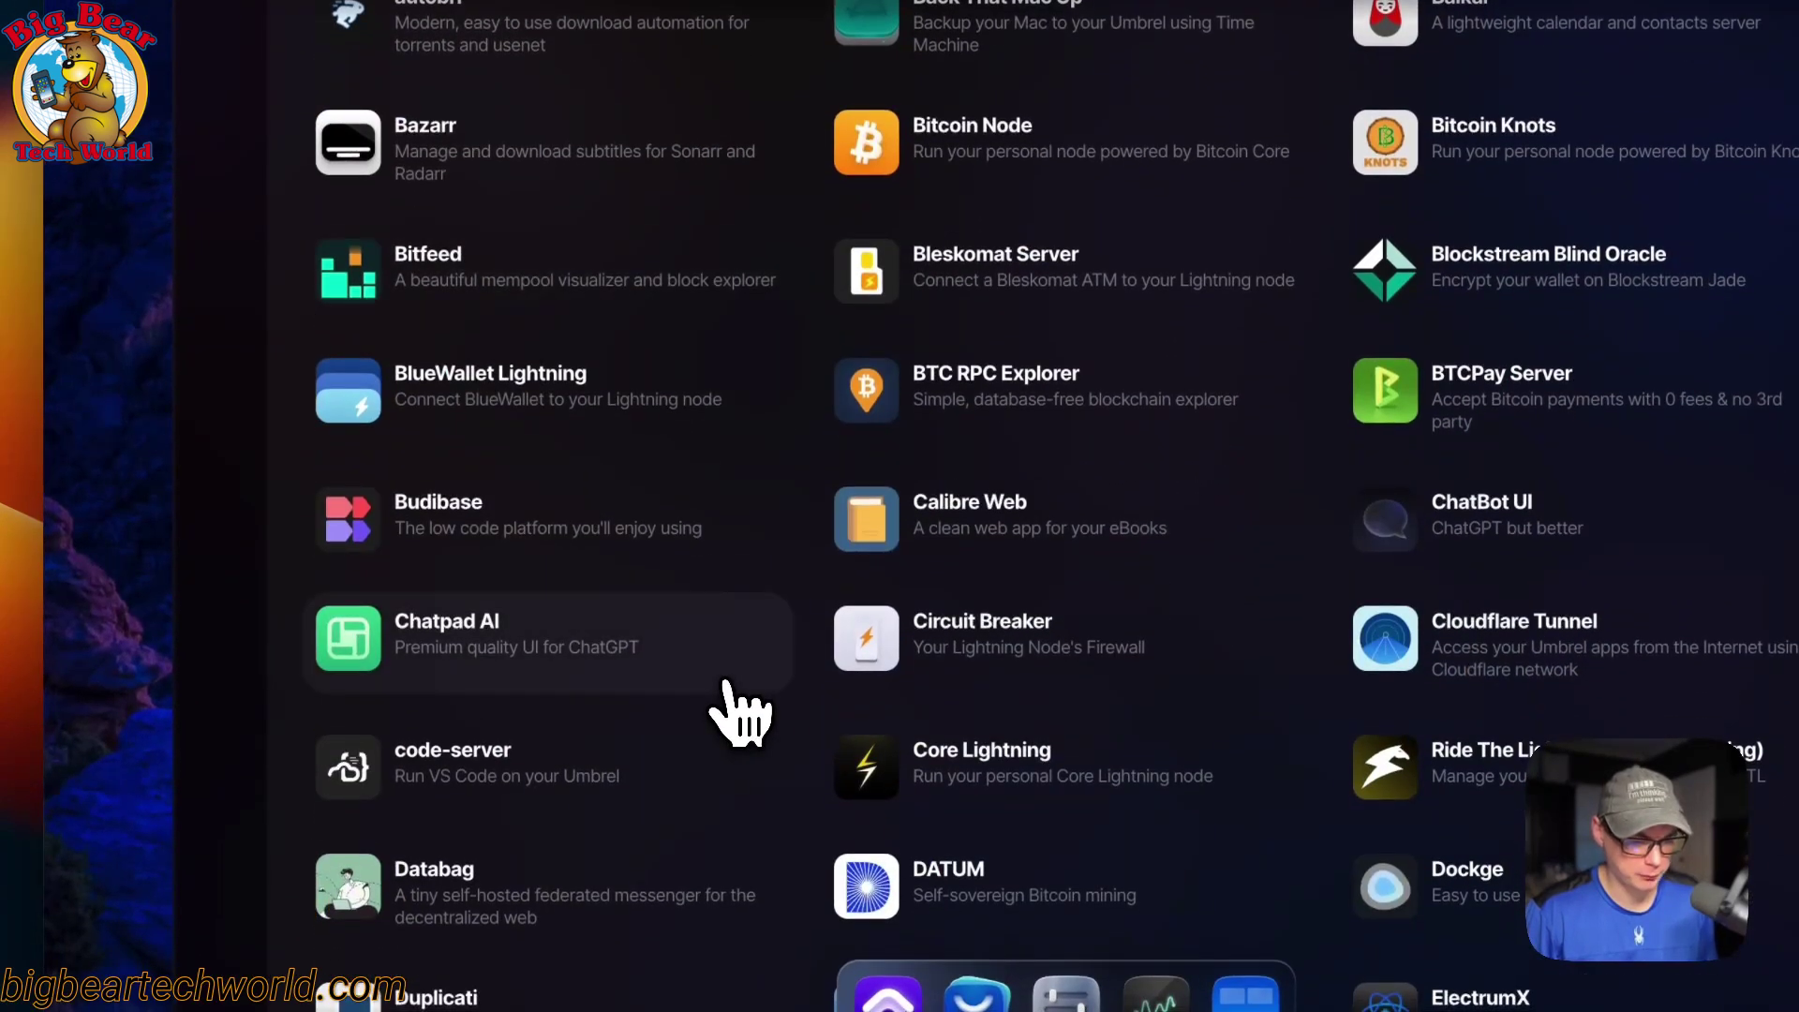
scroll(740, 712, up, 7)
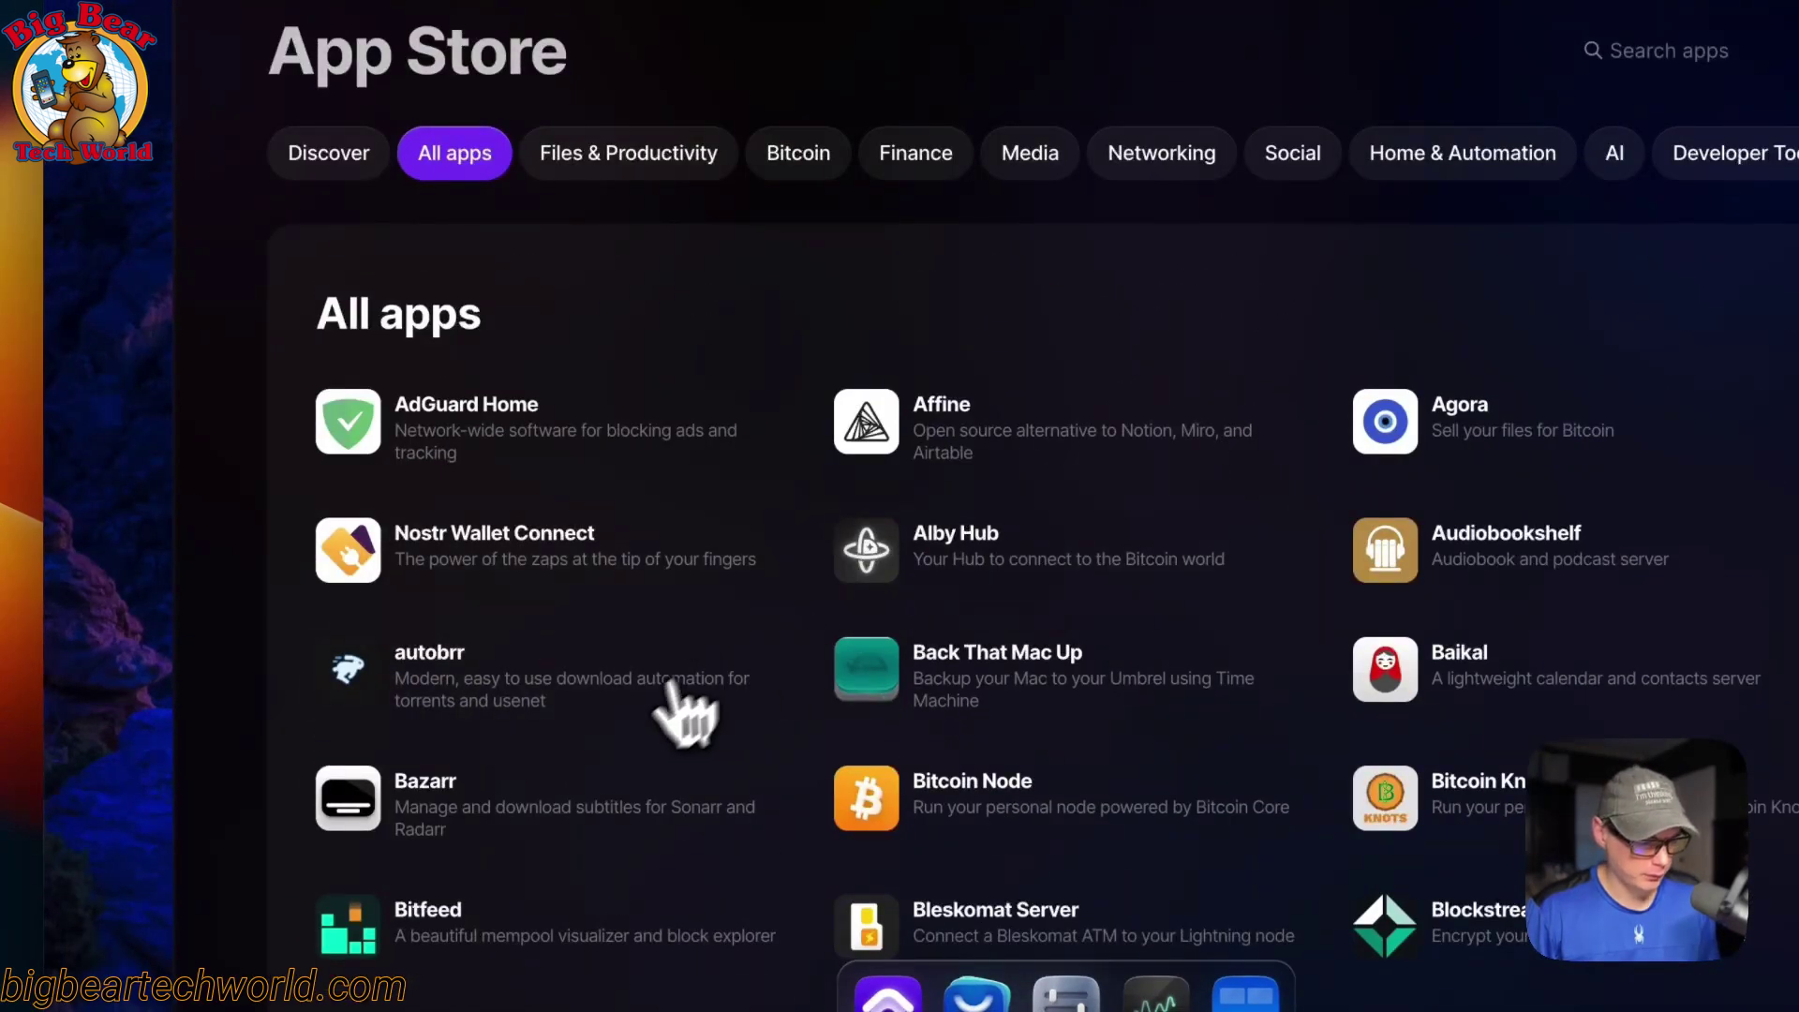
scroll(656, 740, down, 3)
scroll(600, 762, up, 3)
click(1650, 53)
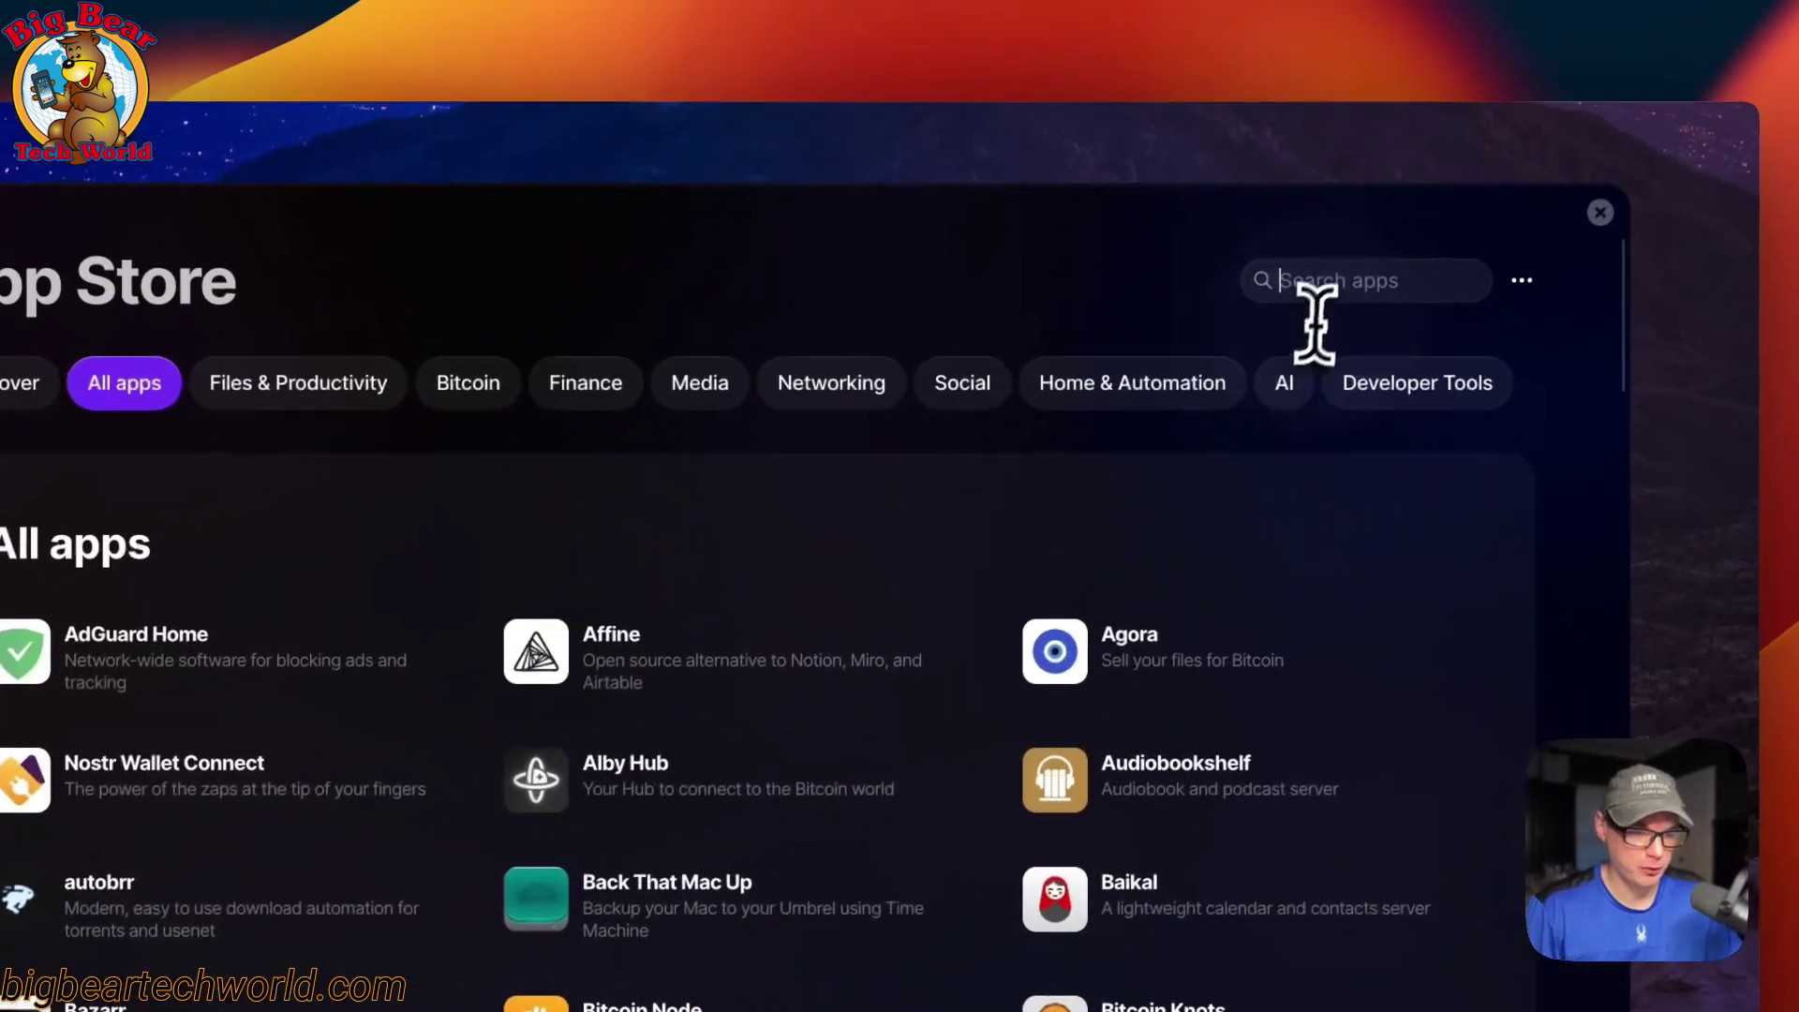
text(doz)
key(BackSpace)
key(BackSpace)
key(BackSpace)
key(BackSpace)
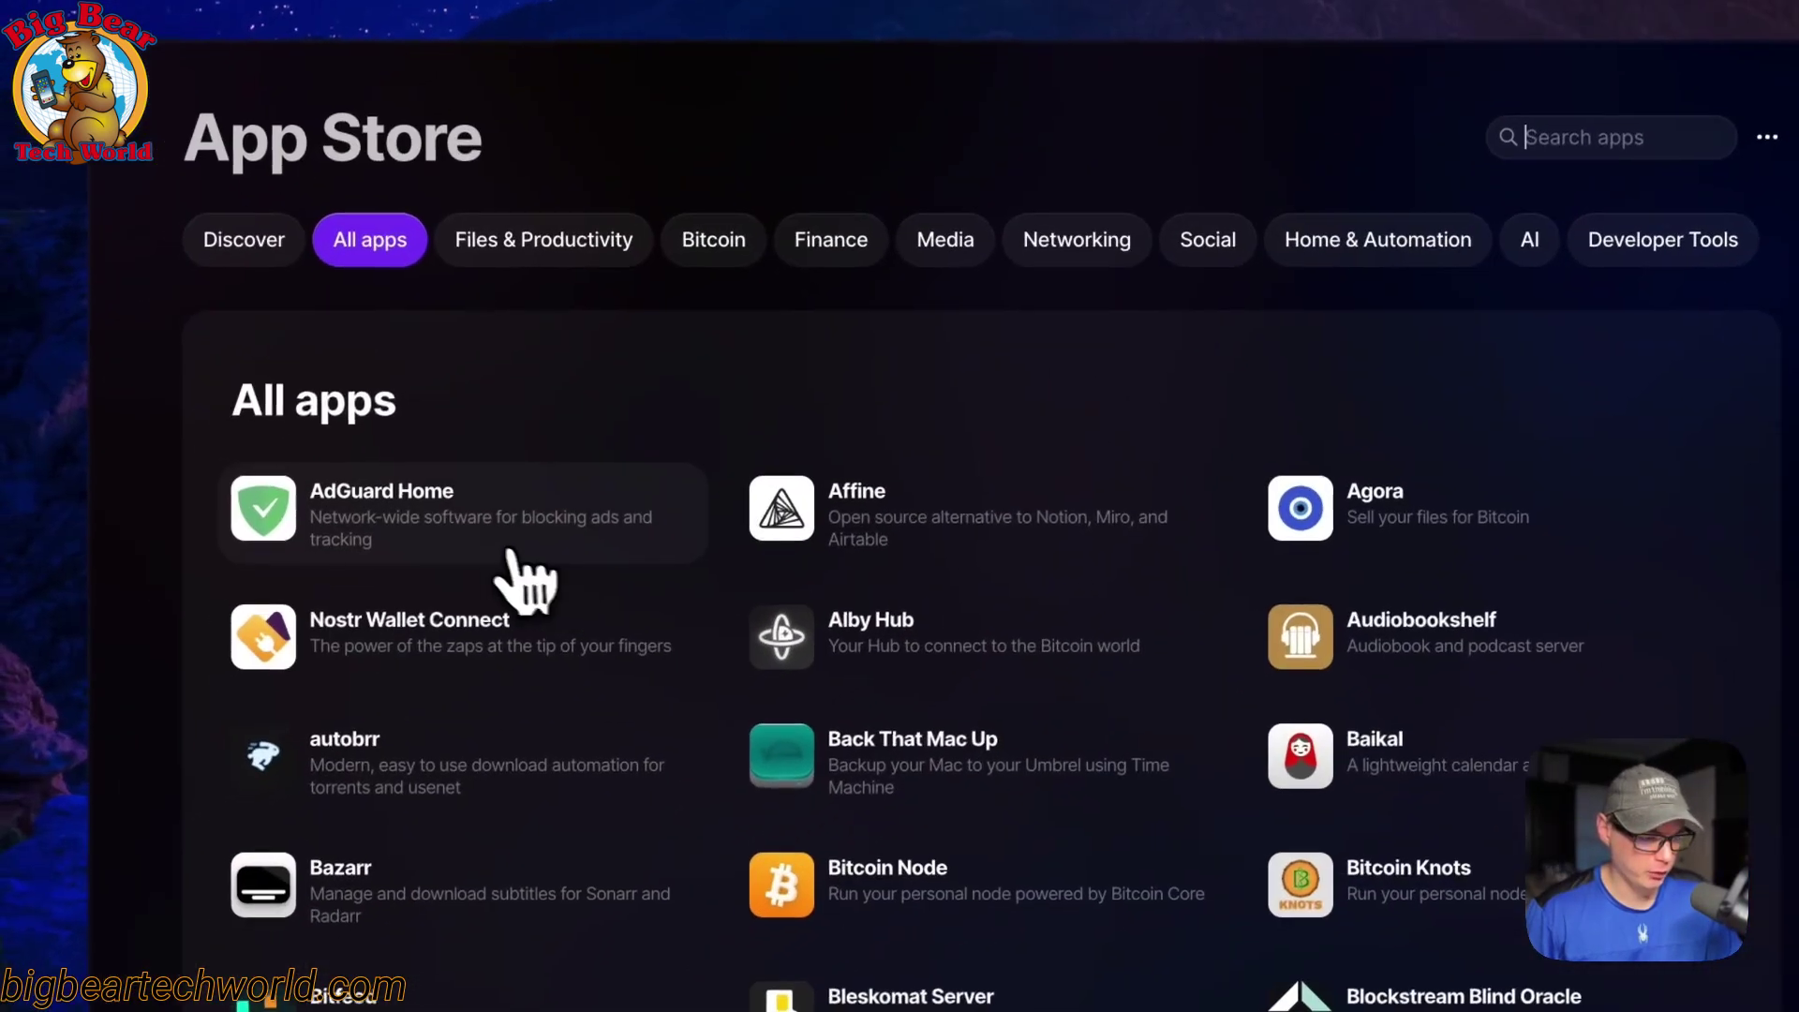
- Install and open AdGuard Home, then close the App Store to the home screen
click(403, 562)
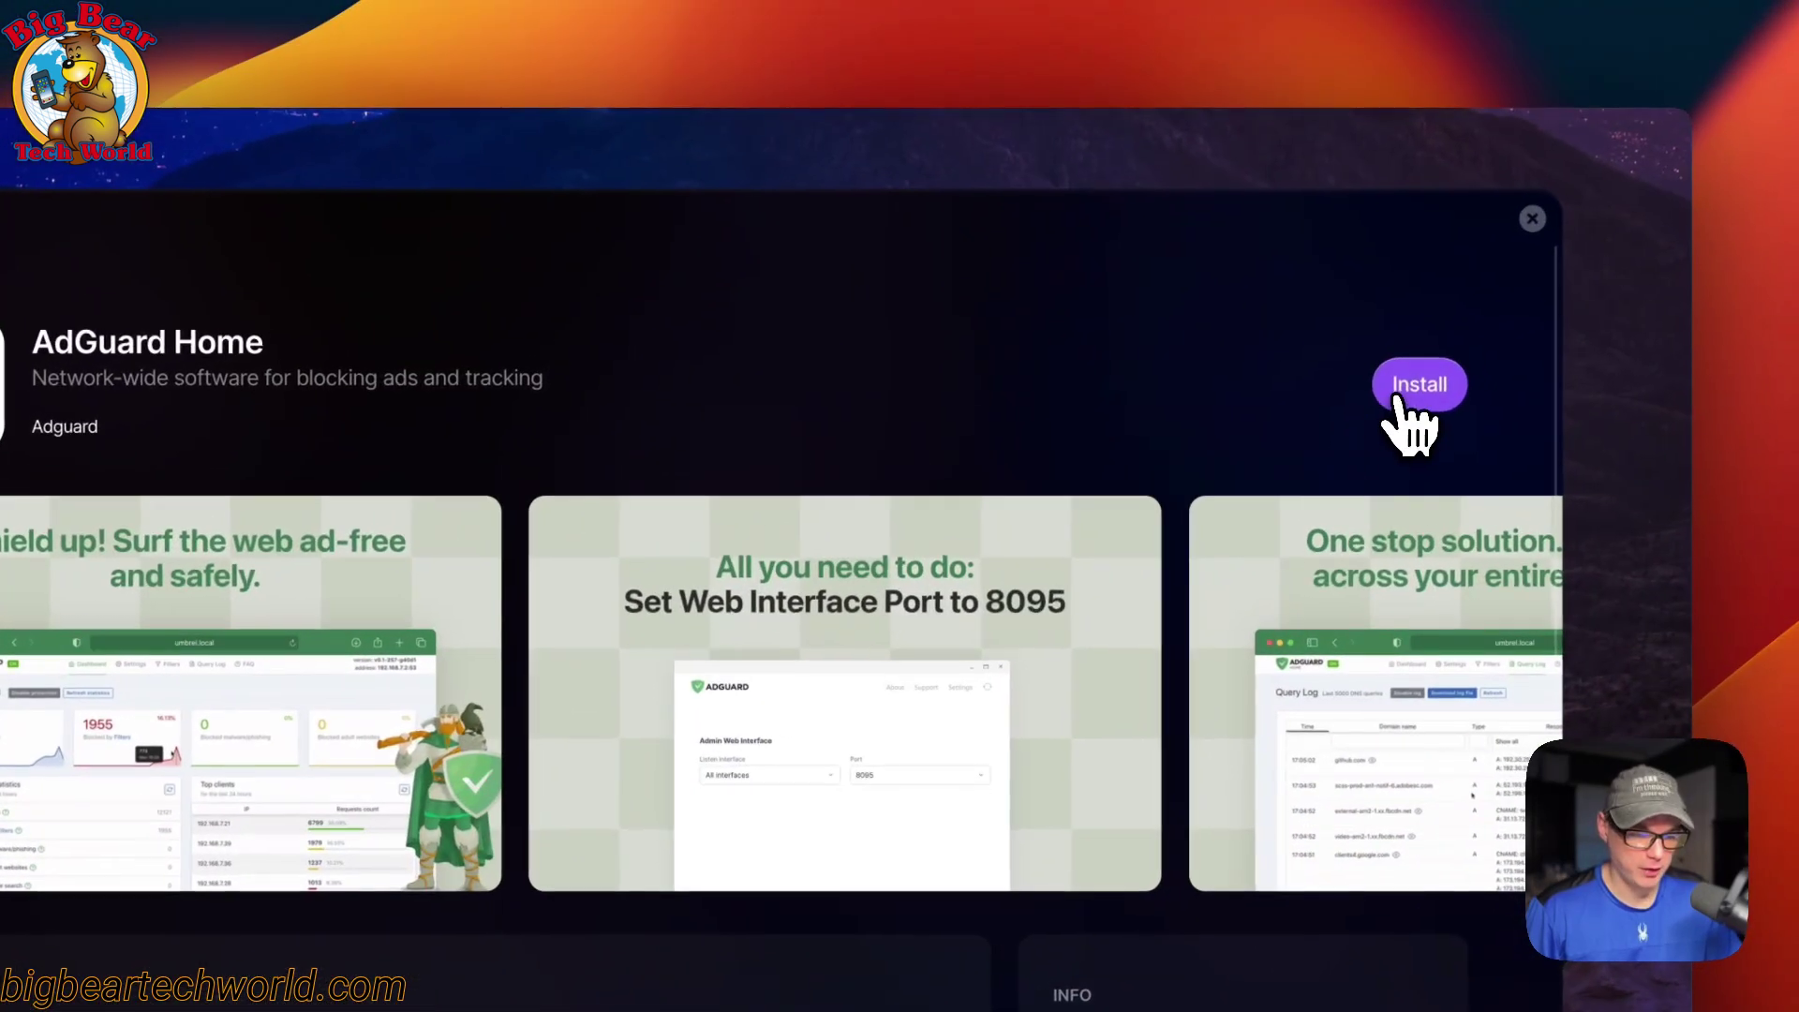
click(1739, 231)
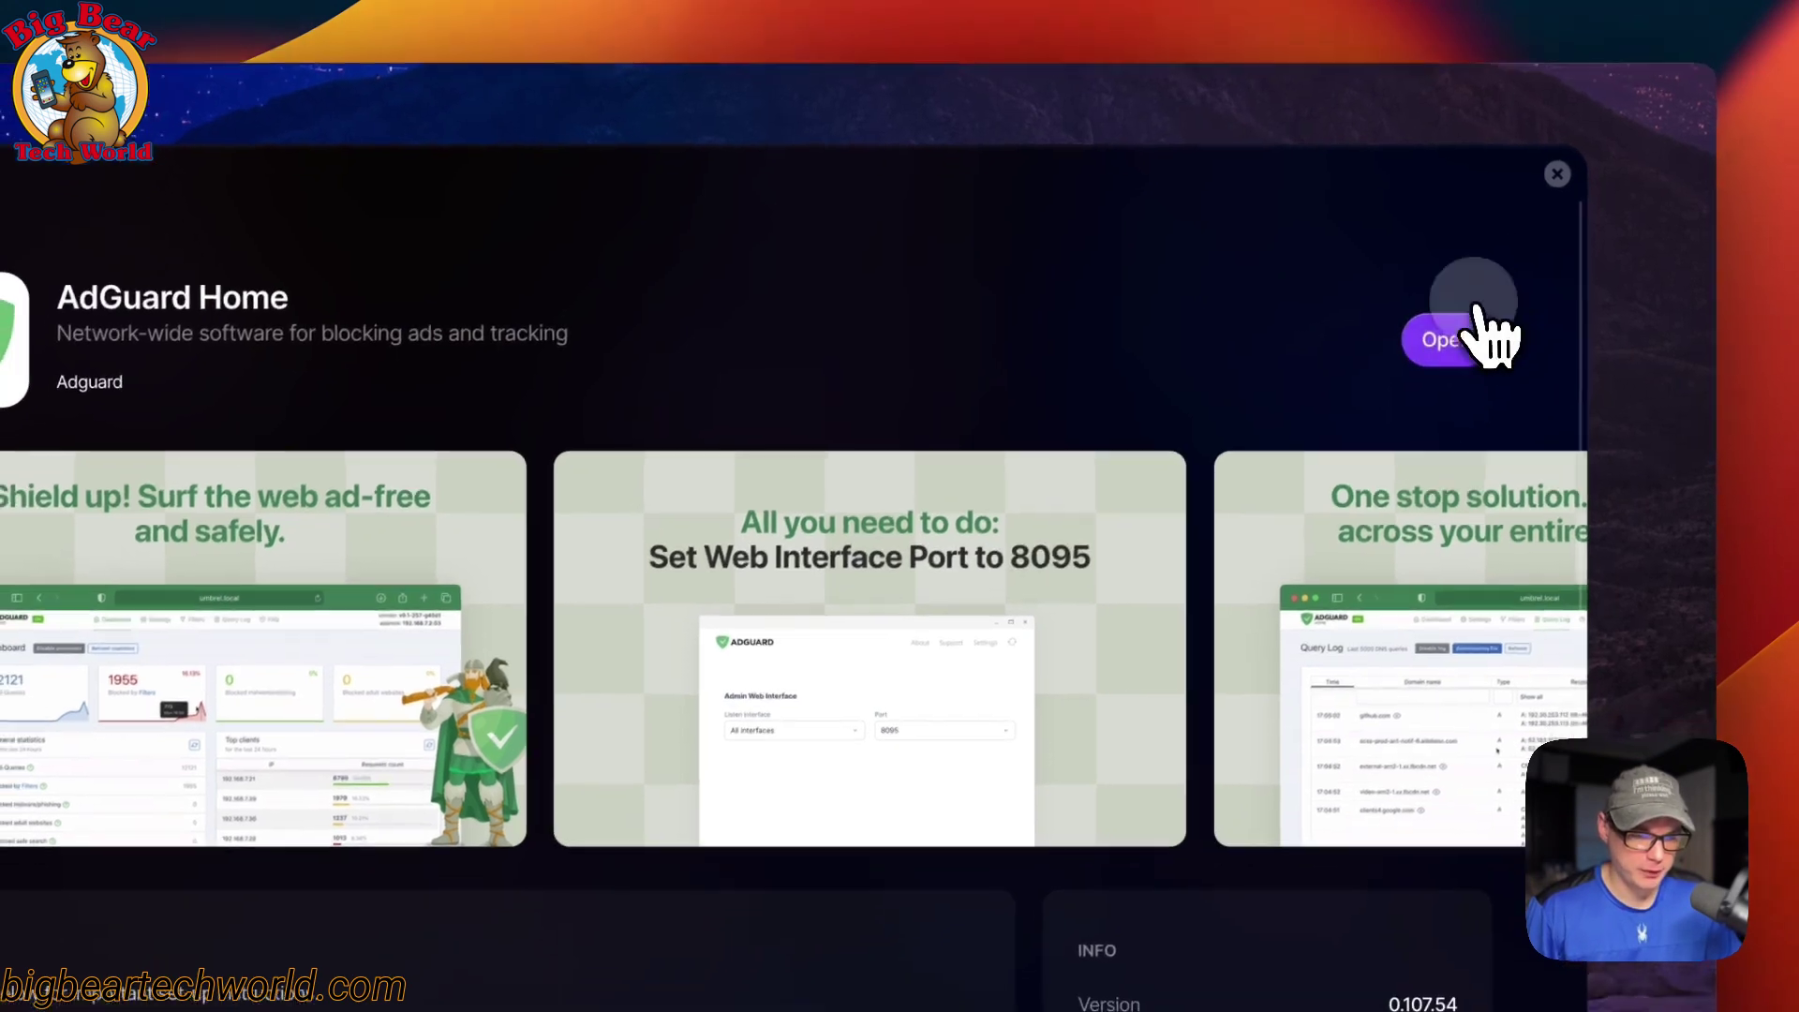
click(1447, 382)
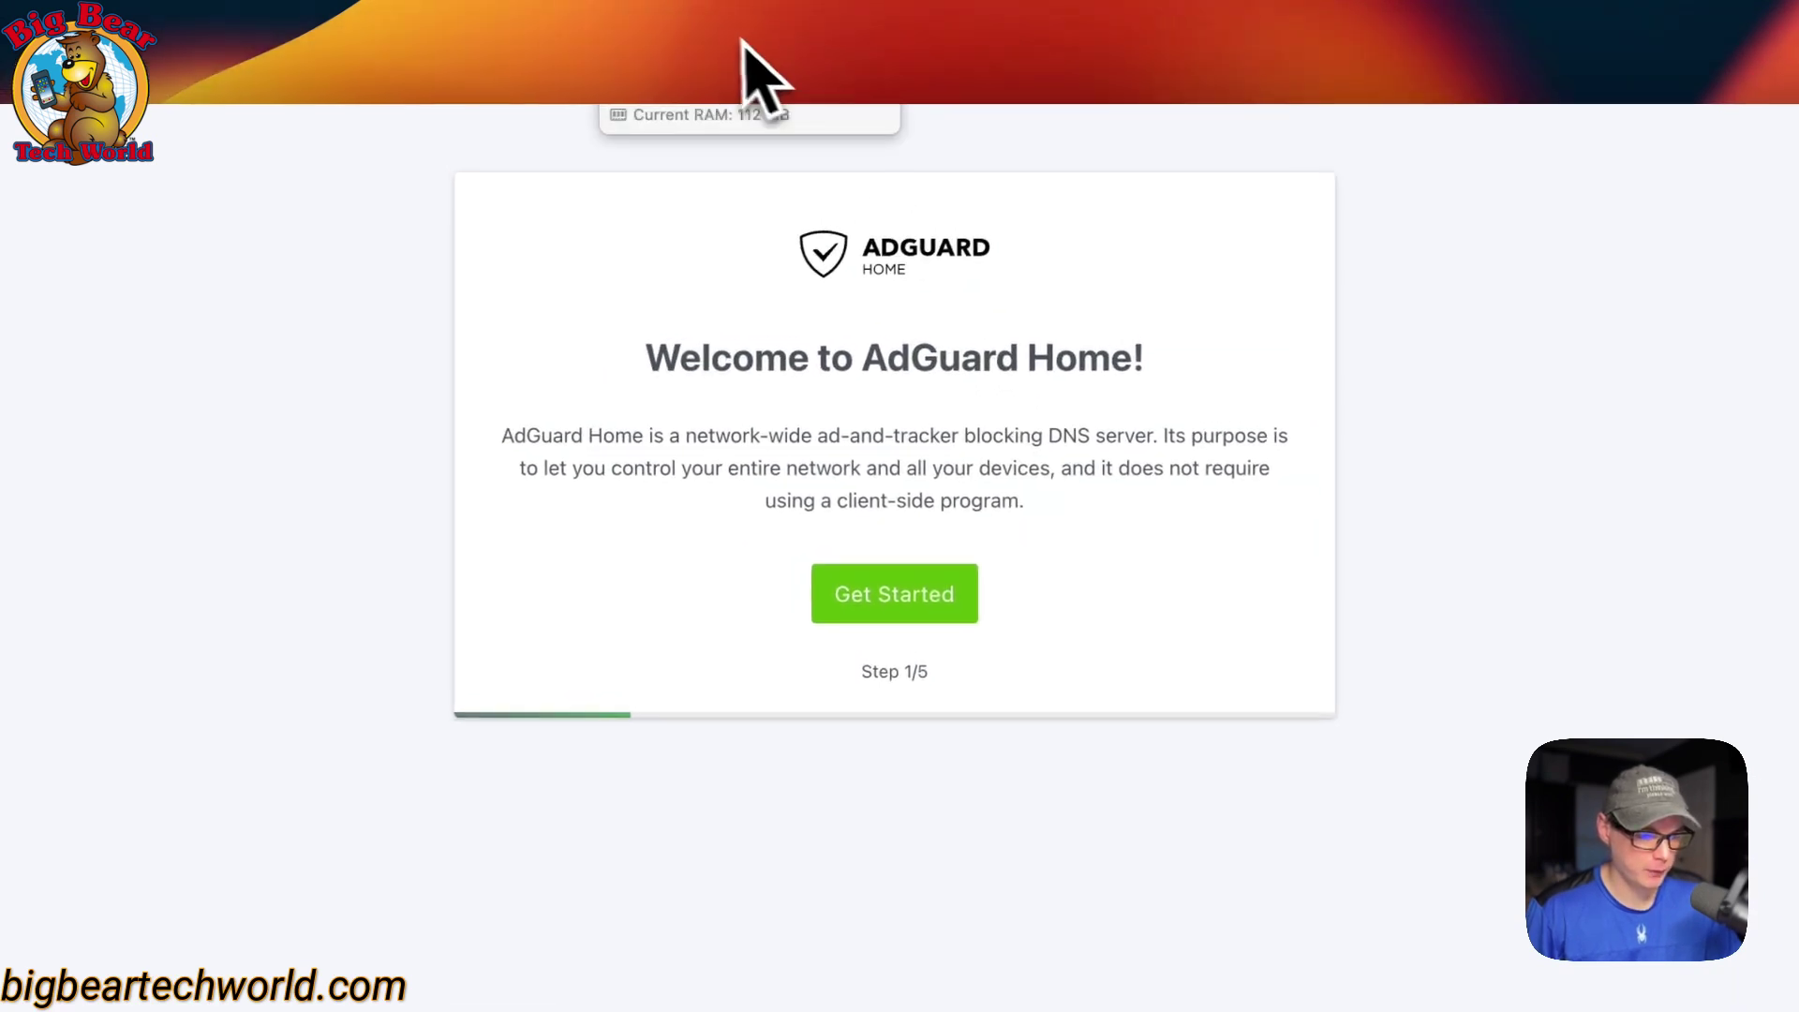
click(702, 28)
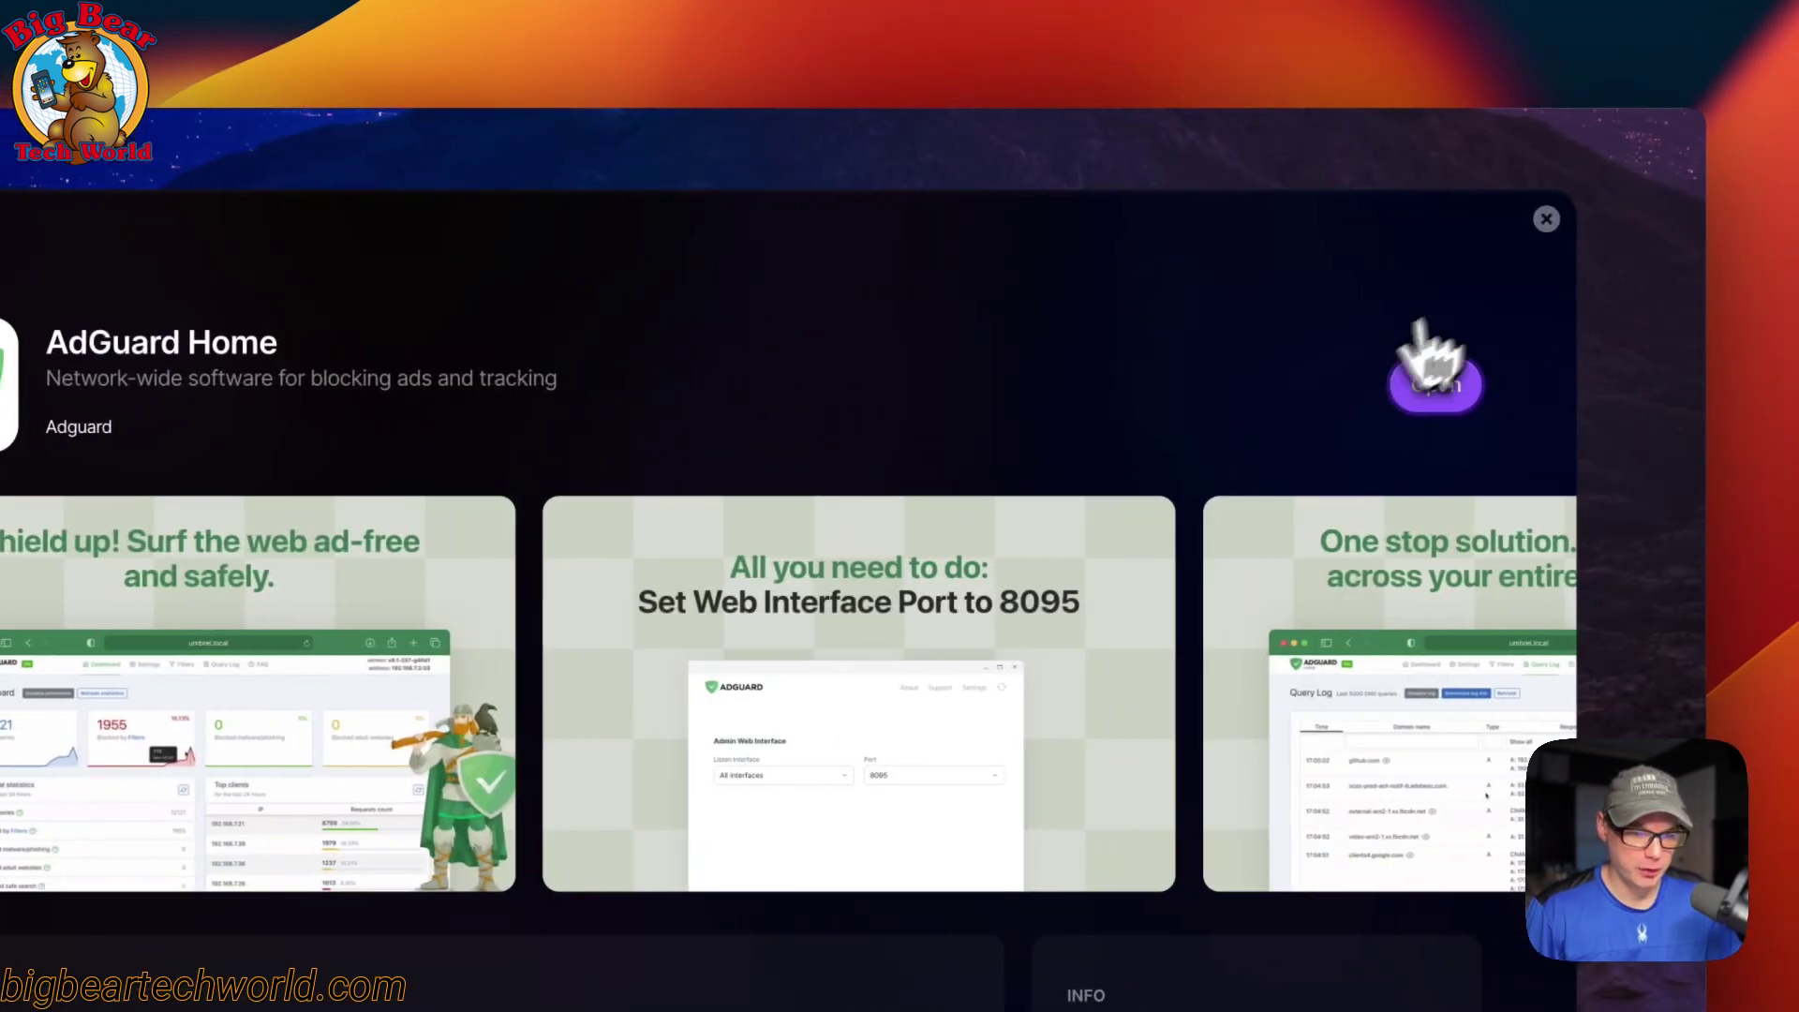
click(1661, 218)
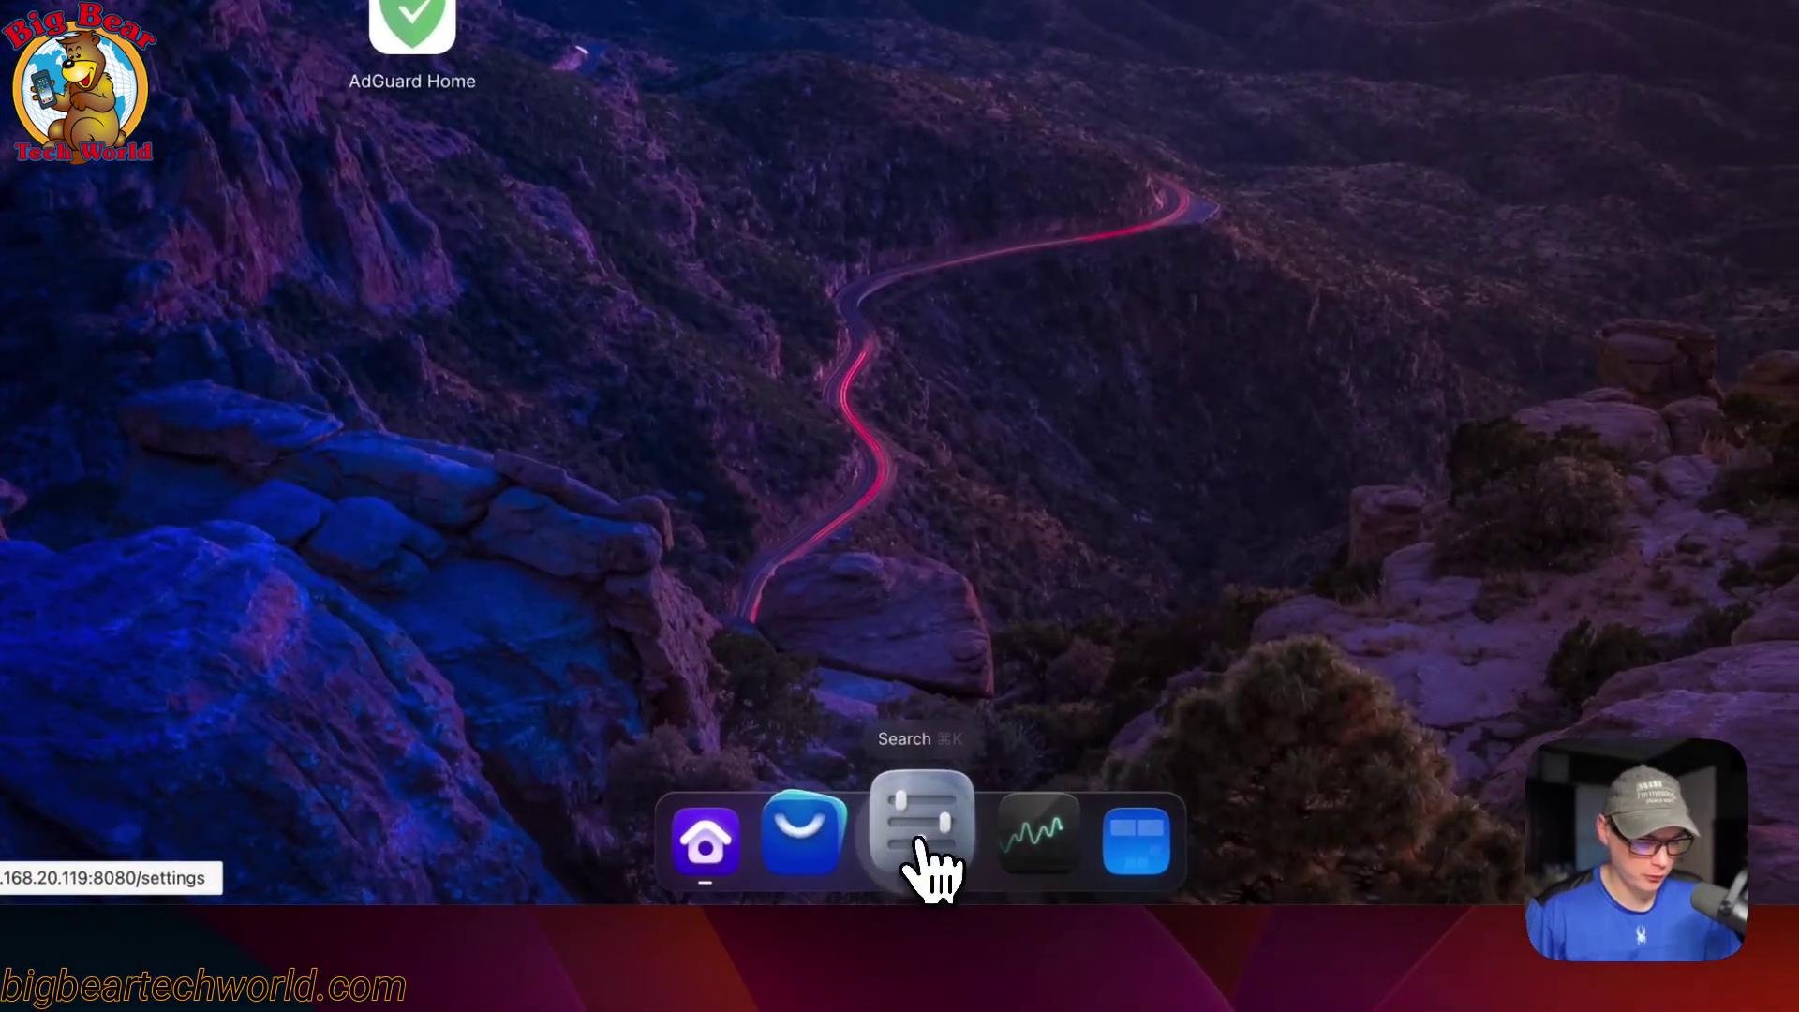
- Open Umbrel Settings, check the Live Usage overview, and review the device, storage, memory and CPU details
click(918, 848)
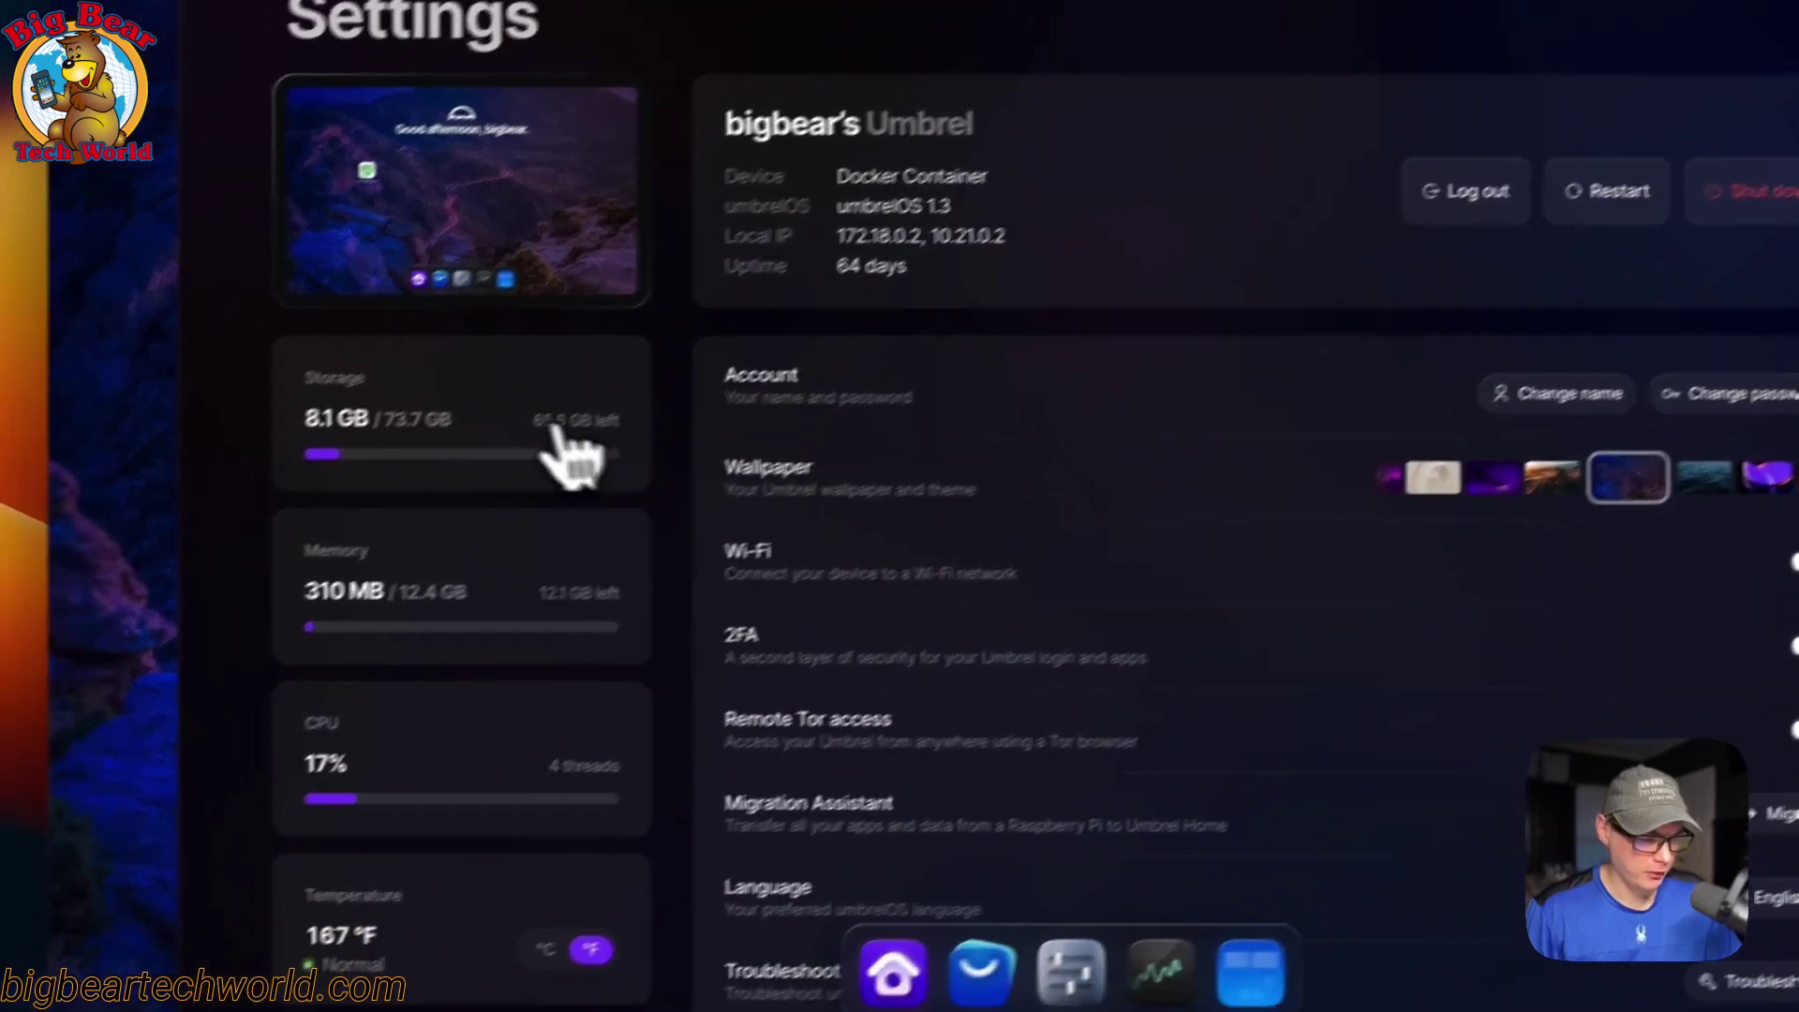
scroll(534, 745, down, 4)
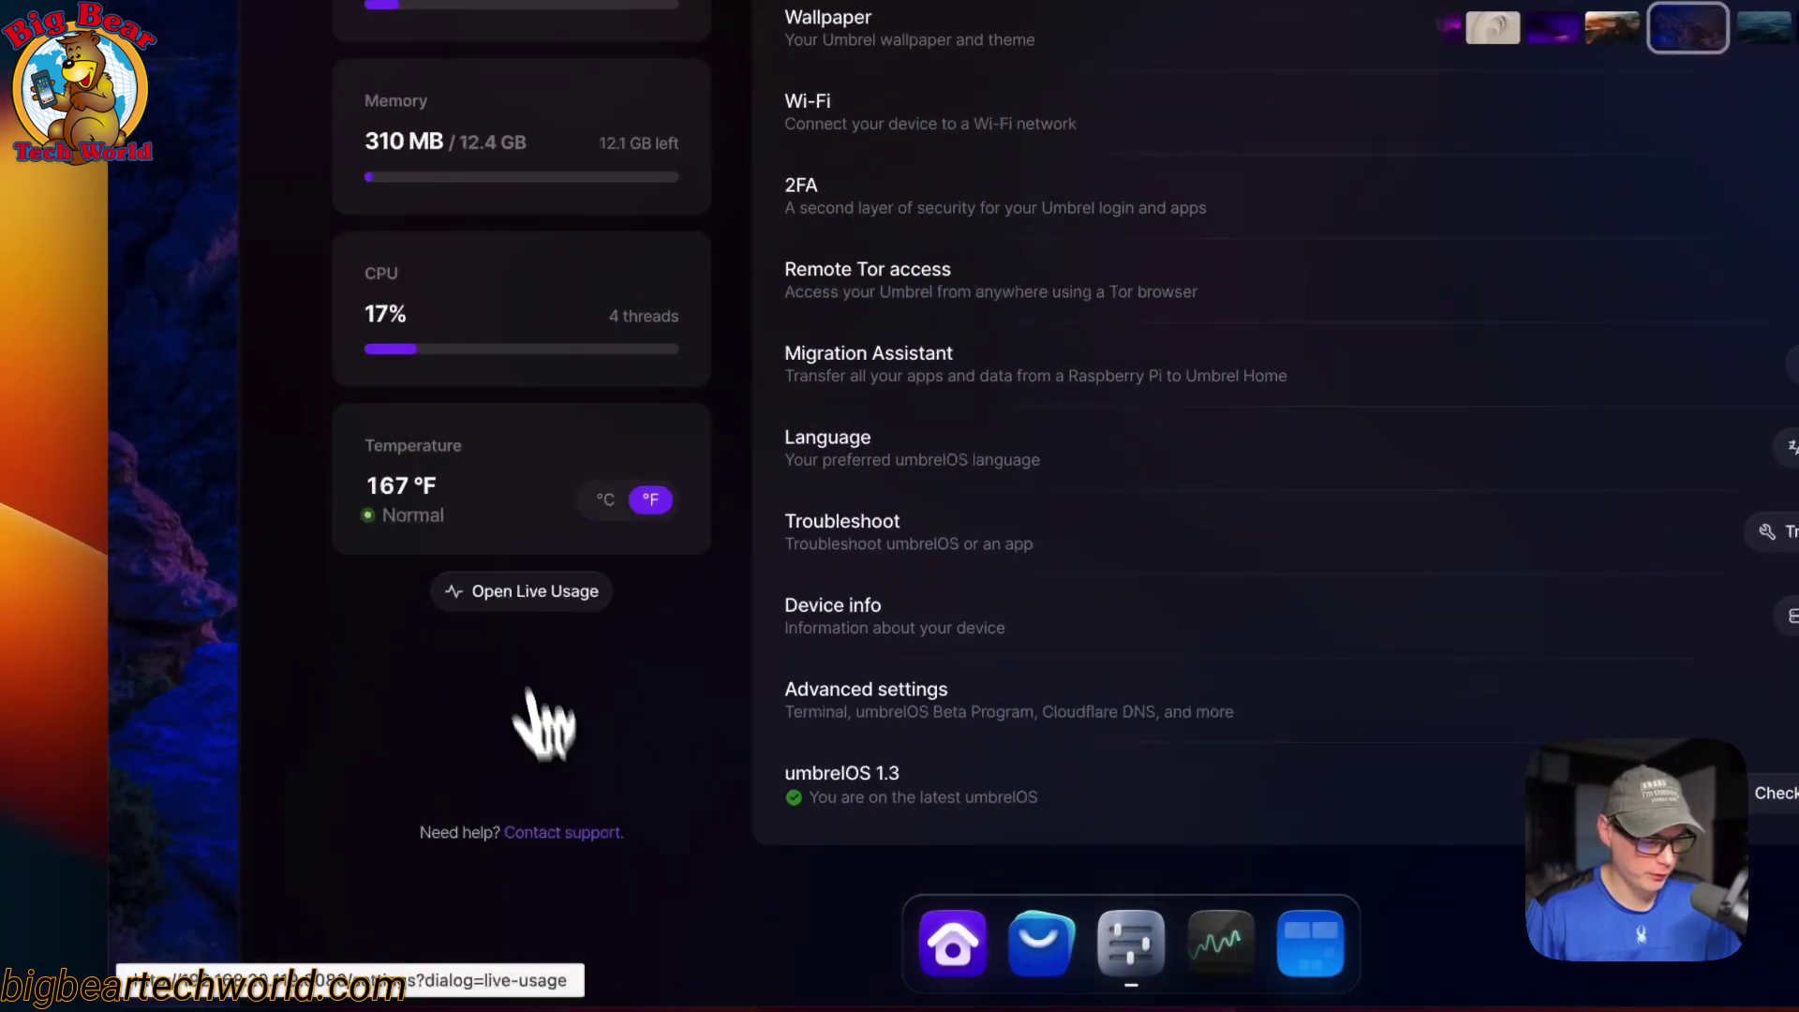
click(525, 585)
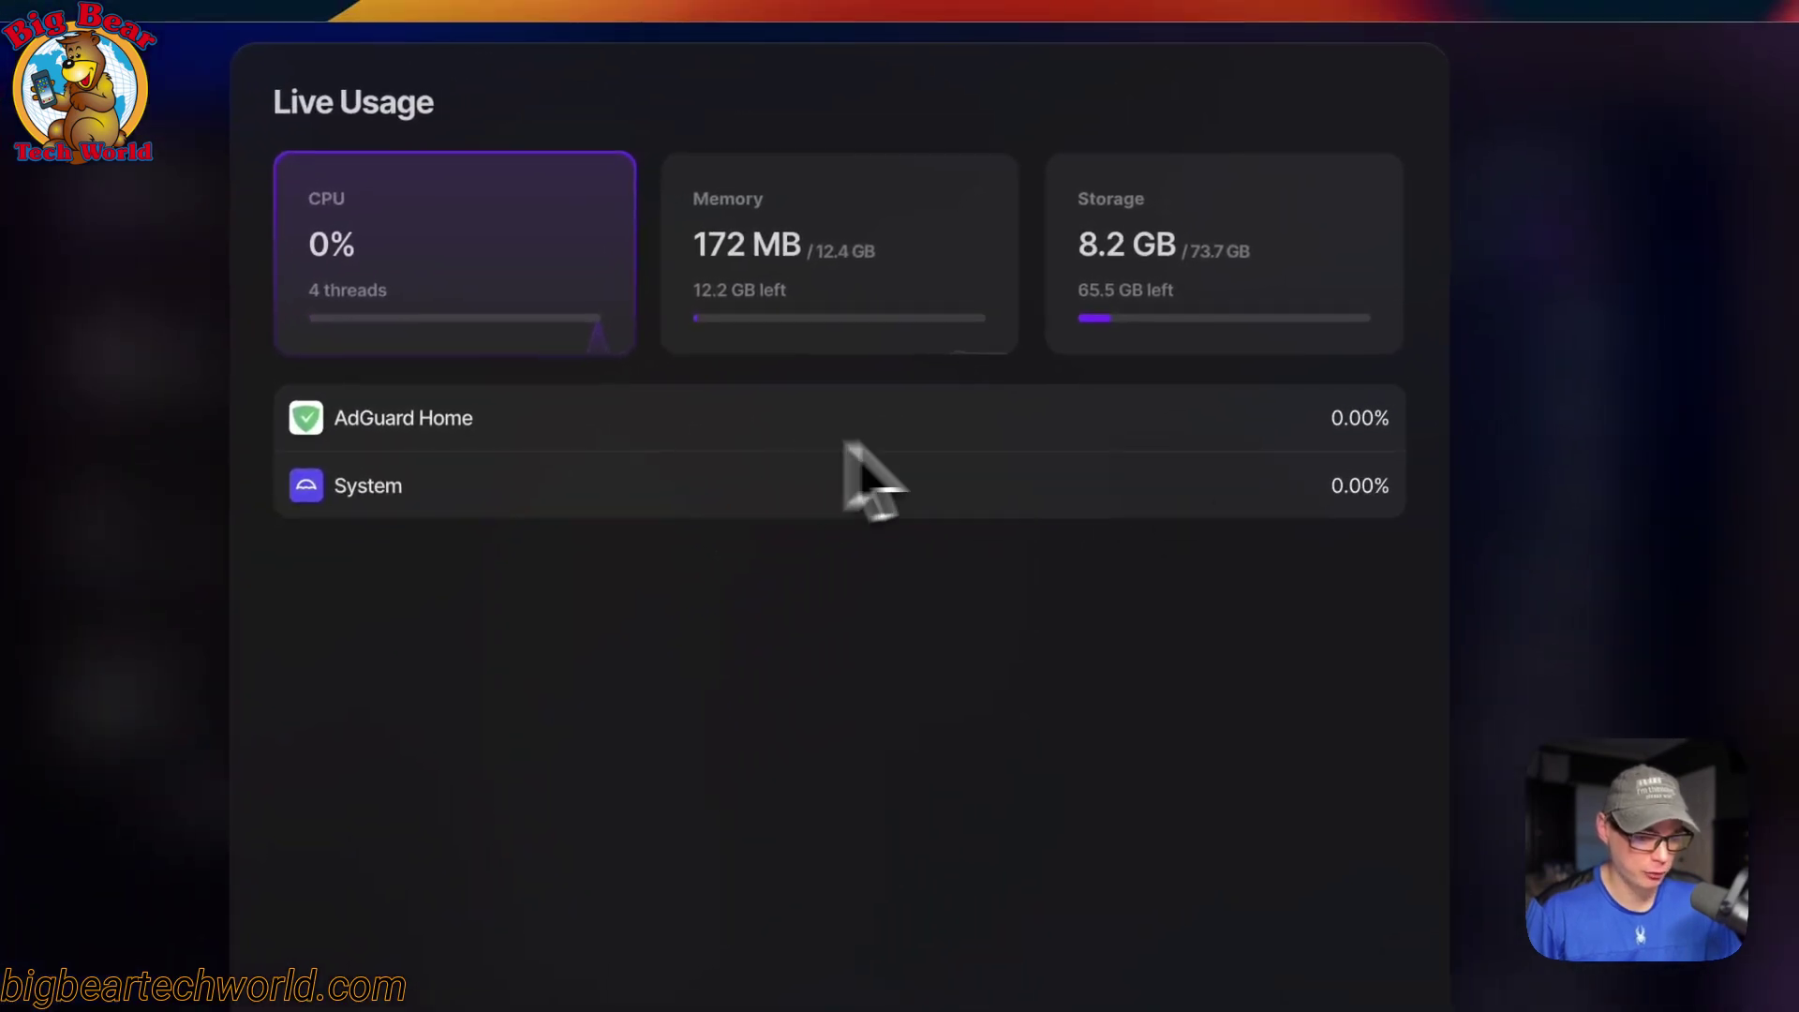
key(Escape)
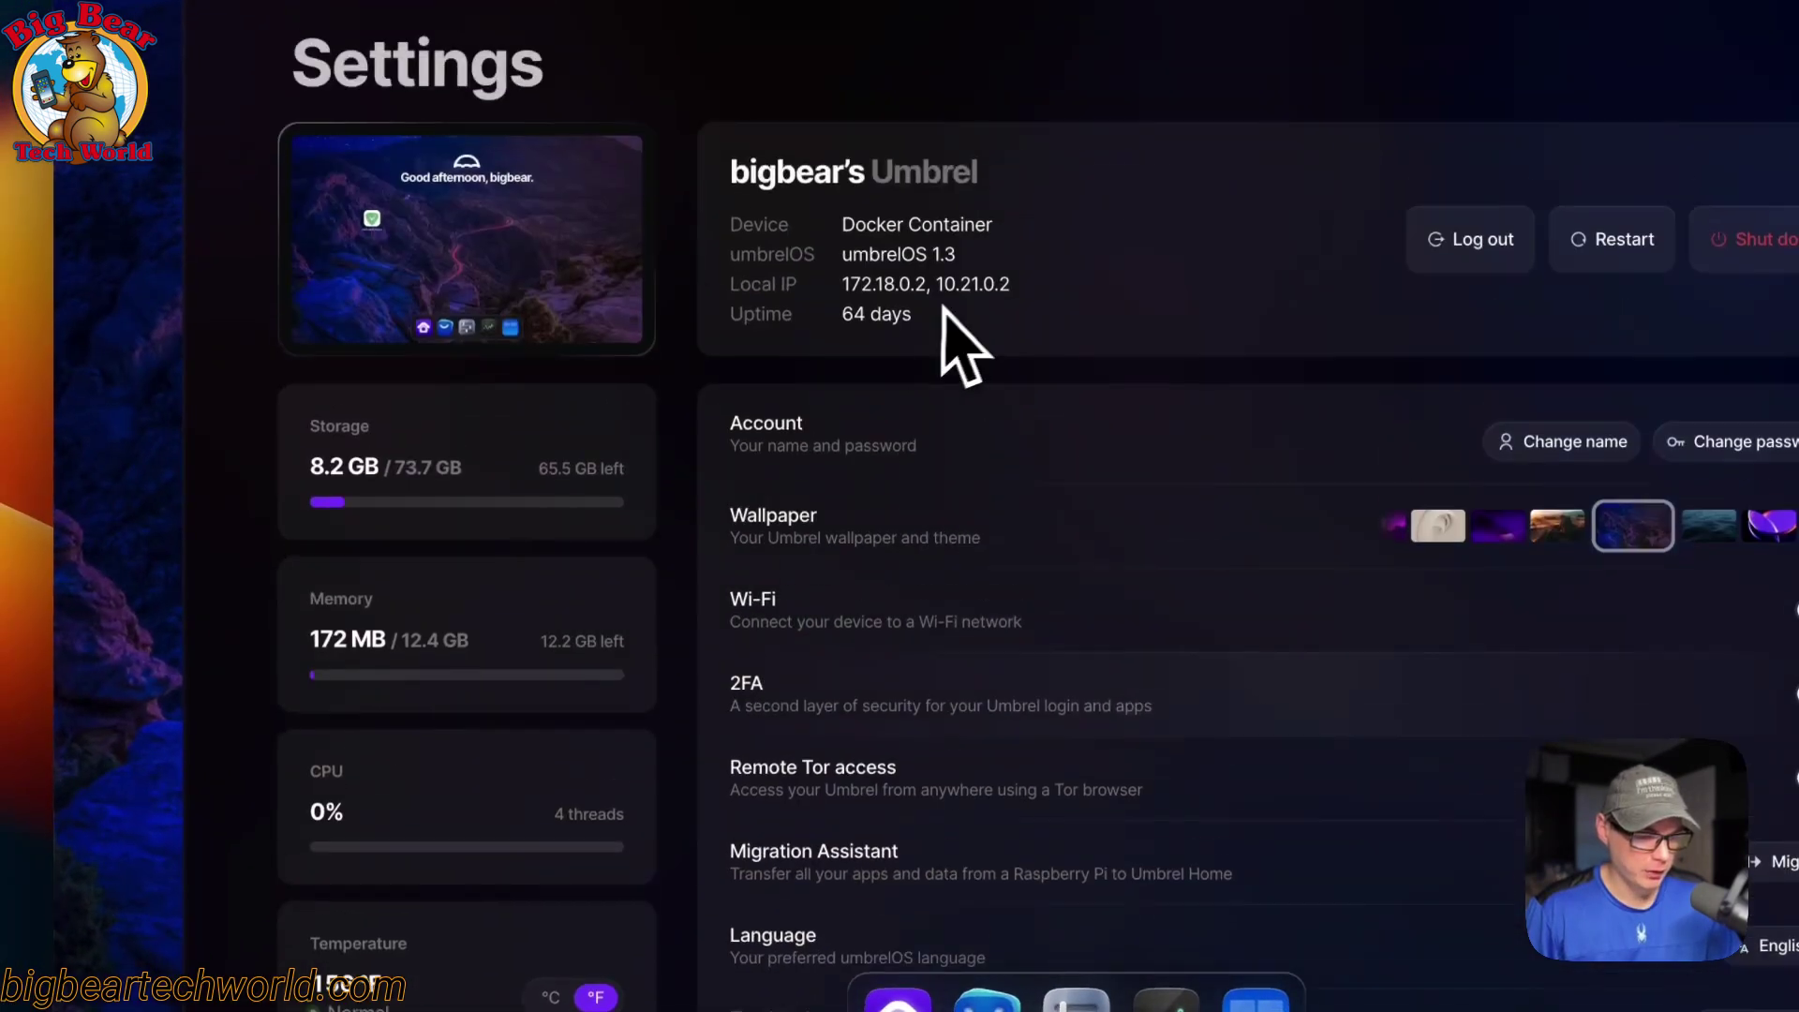
scroll(855, 449, down, 3)
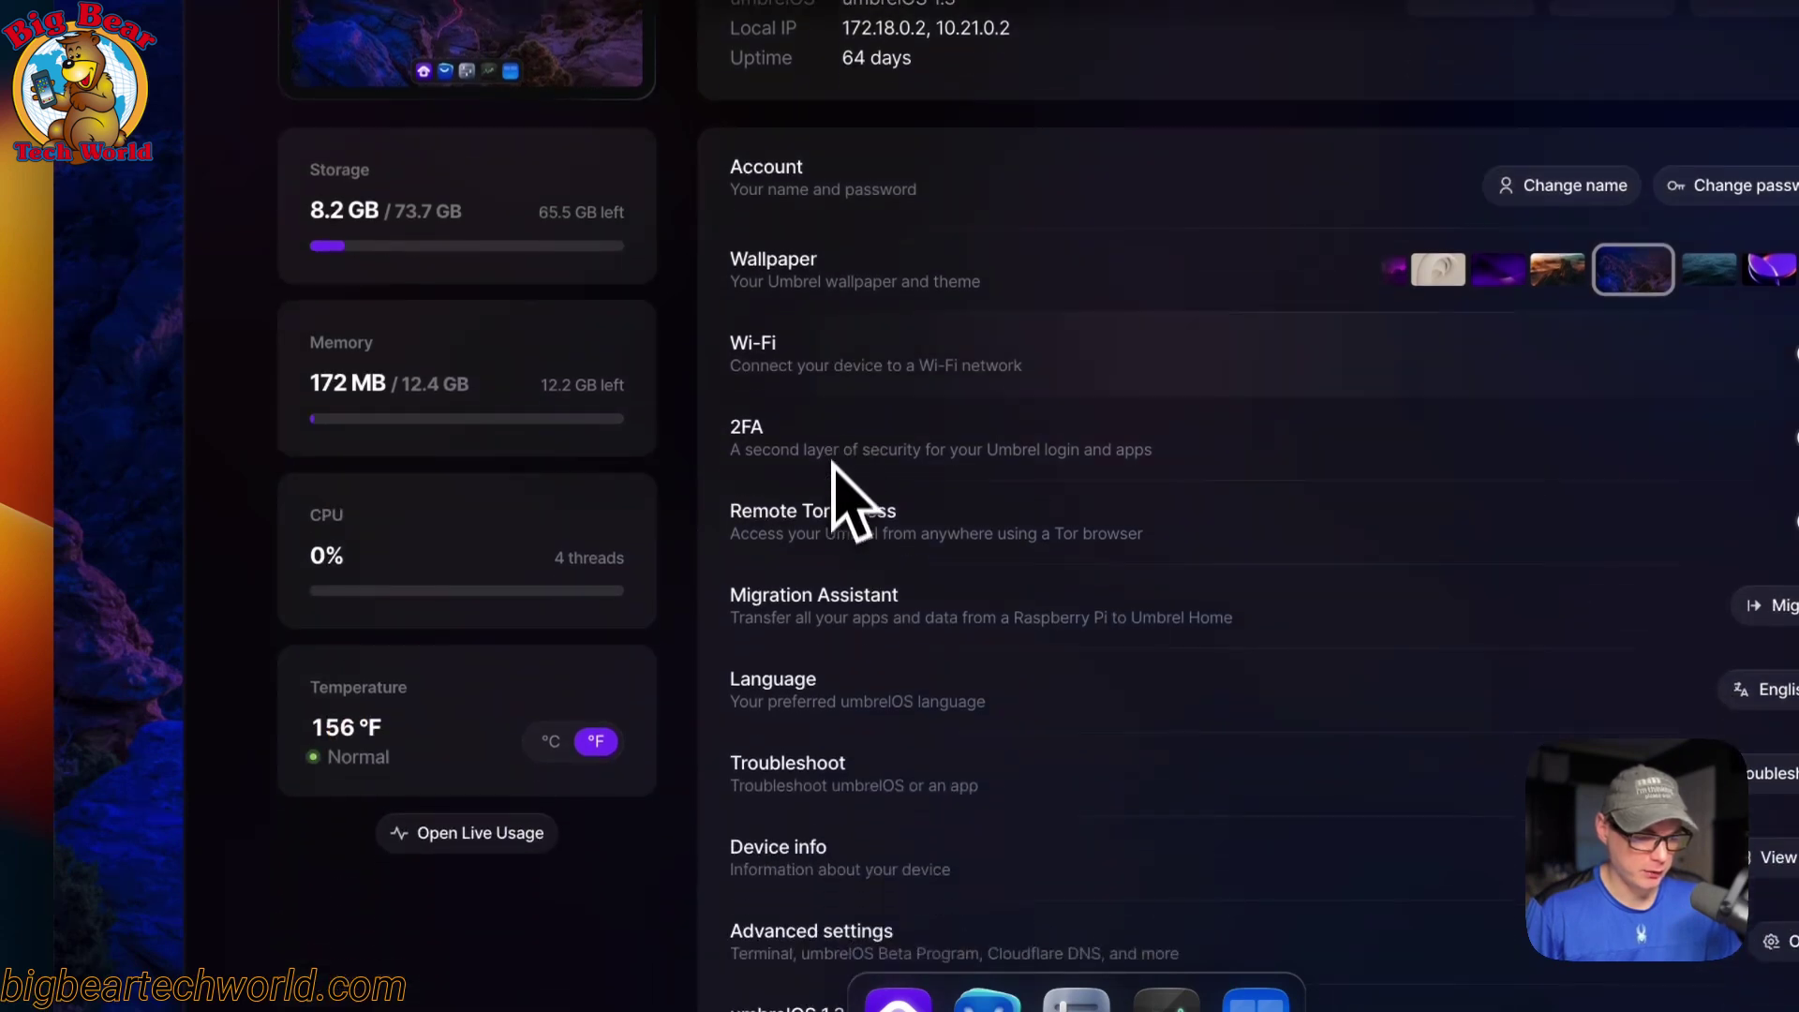
scroll(852, 381, down, 2)
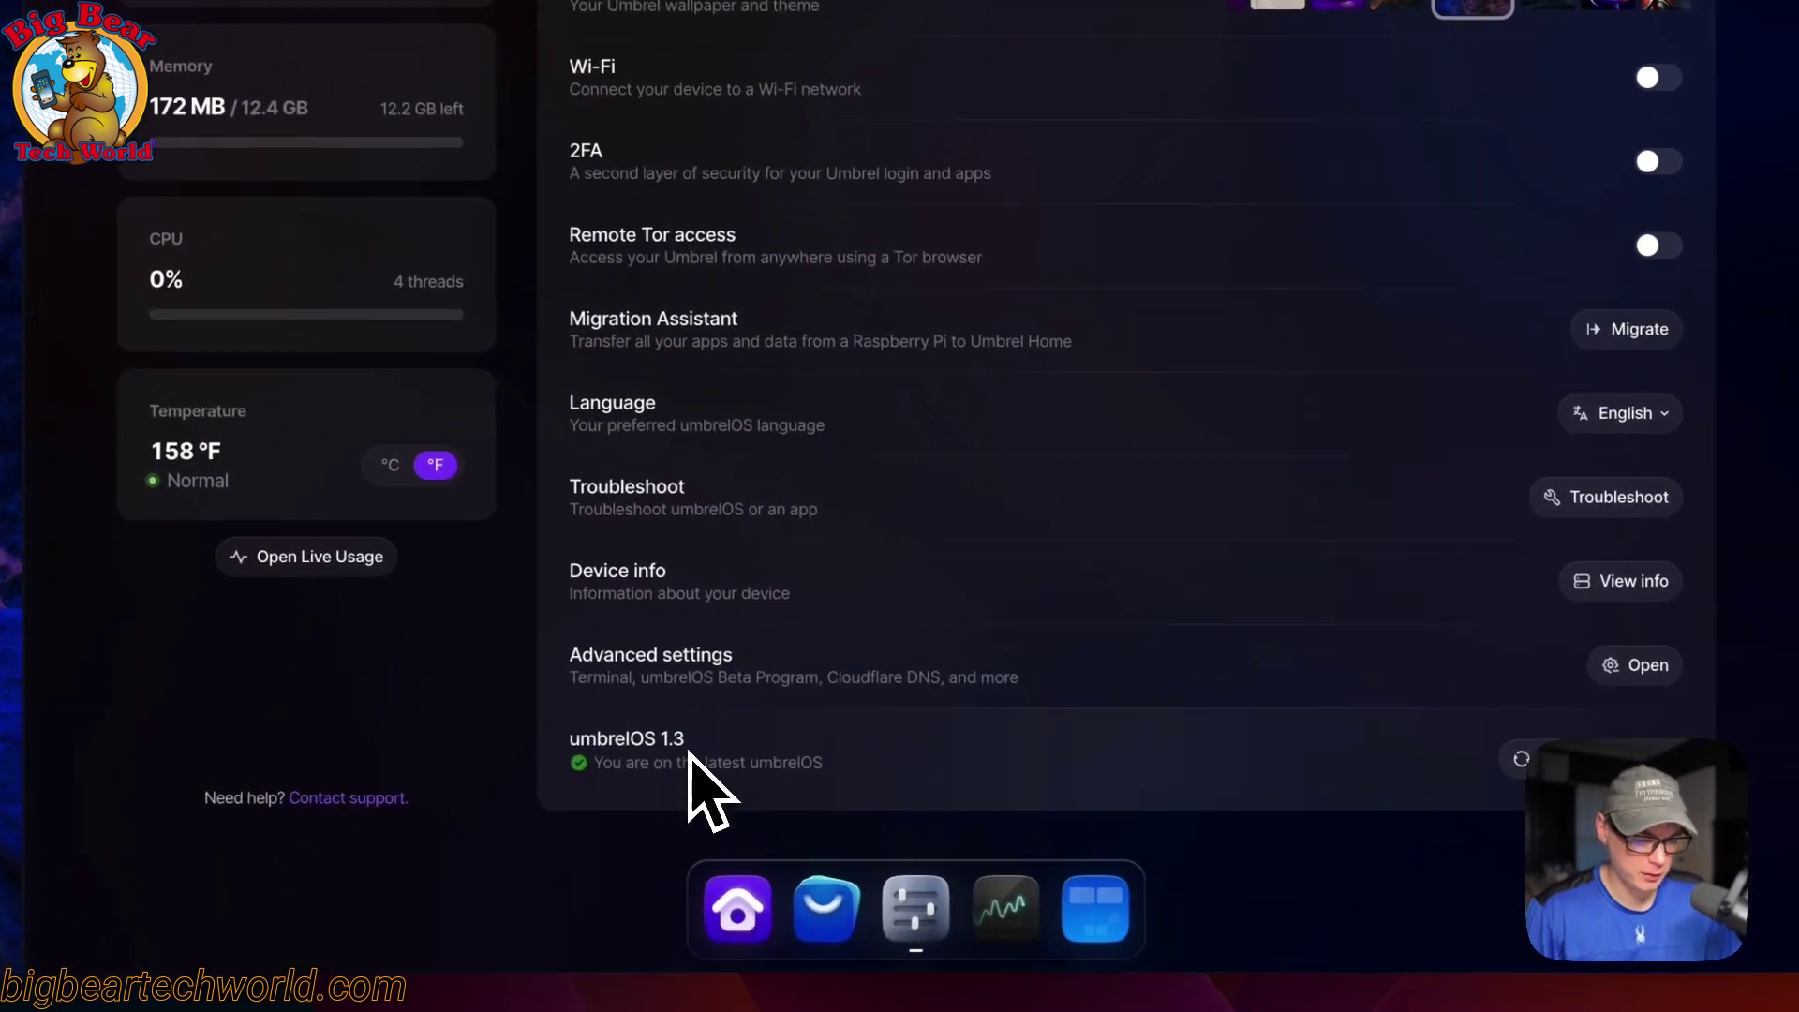
scroll(853, 857, up, 5)
scroll(983, 442, down, 5)
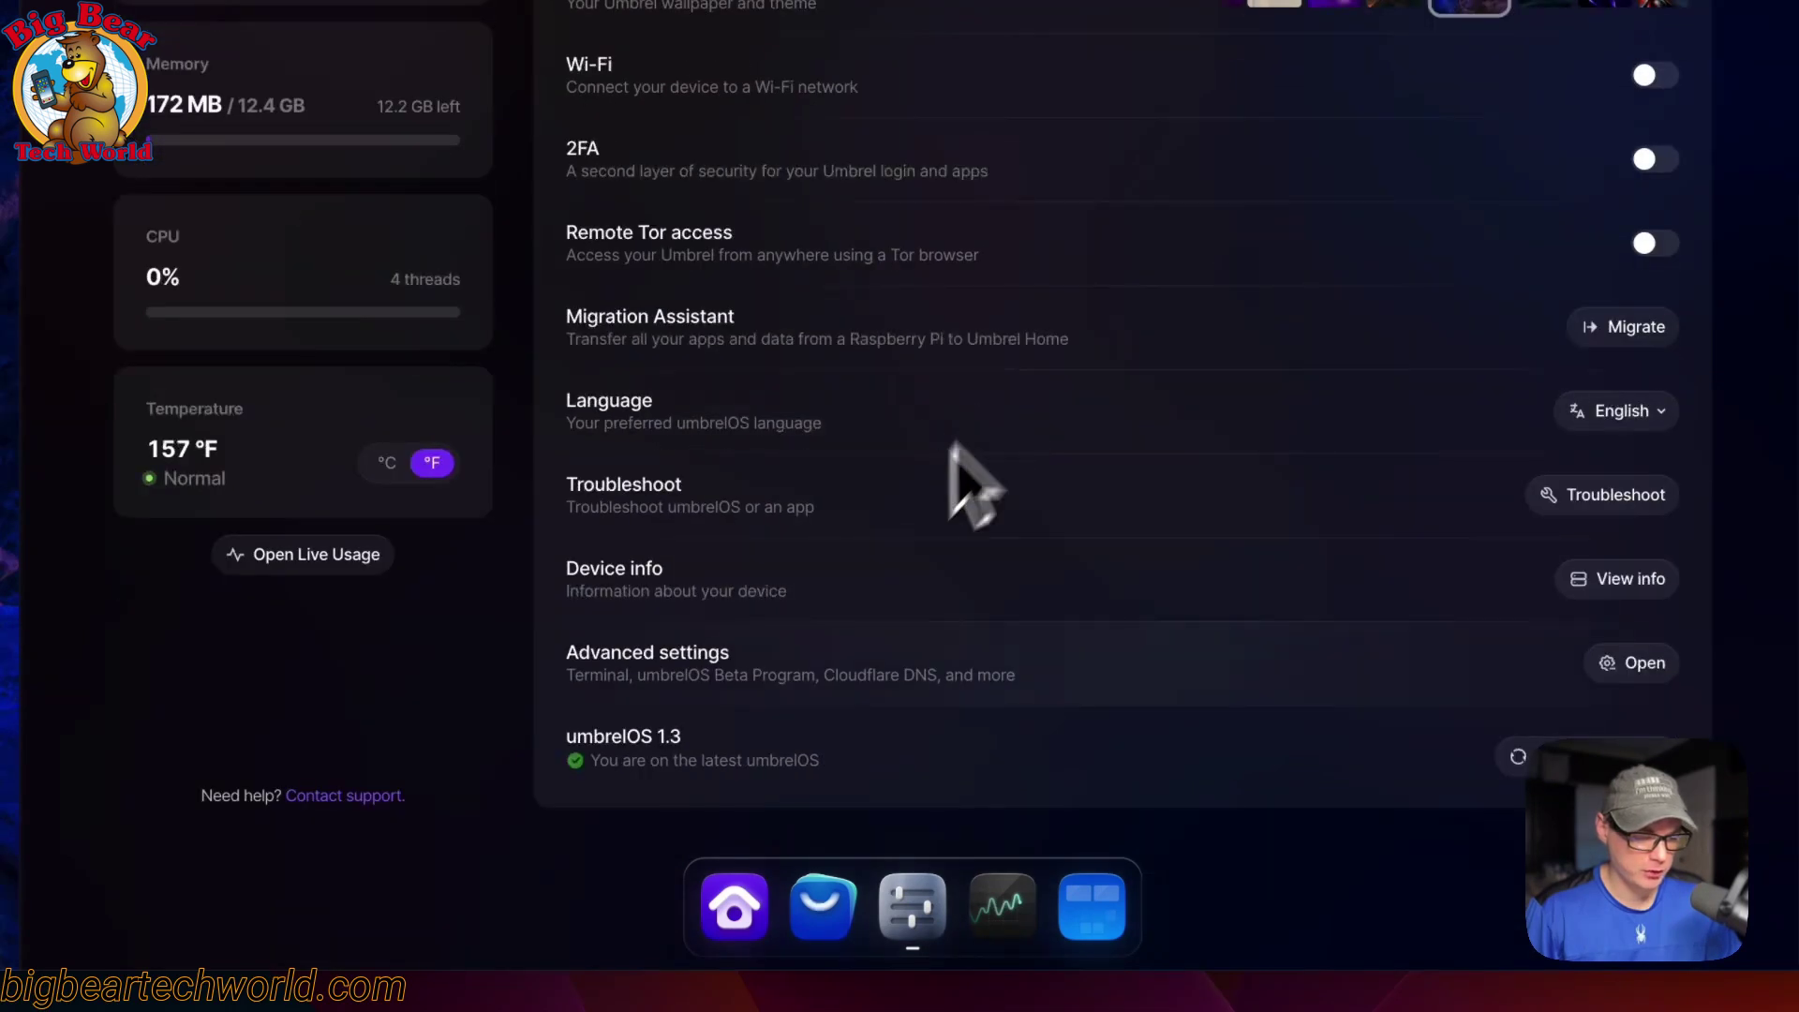
scroll(1091, 457, up, 5)
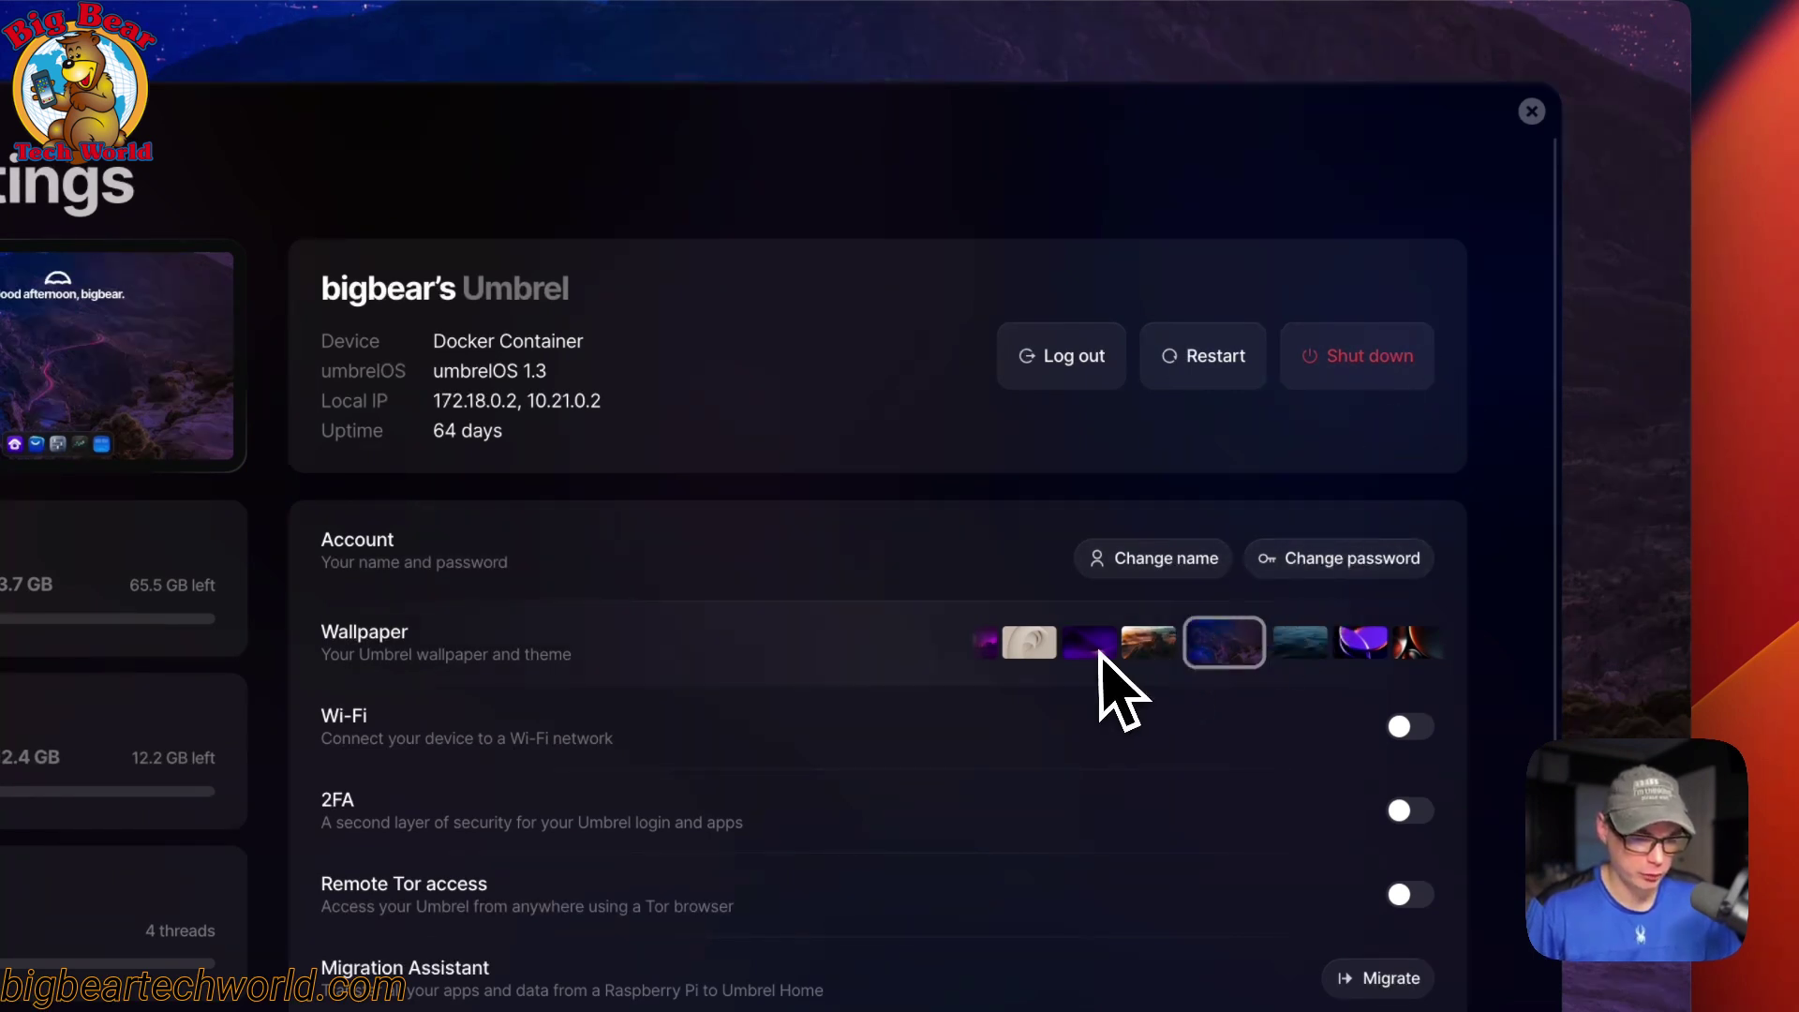
- Try the desert, night and ocean wallpapers, then keep the purple mountain night one
click(1147, 646)
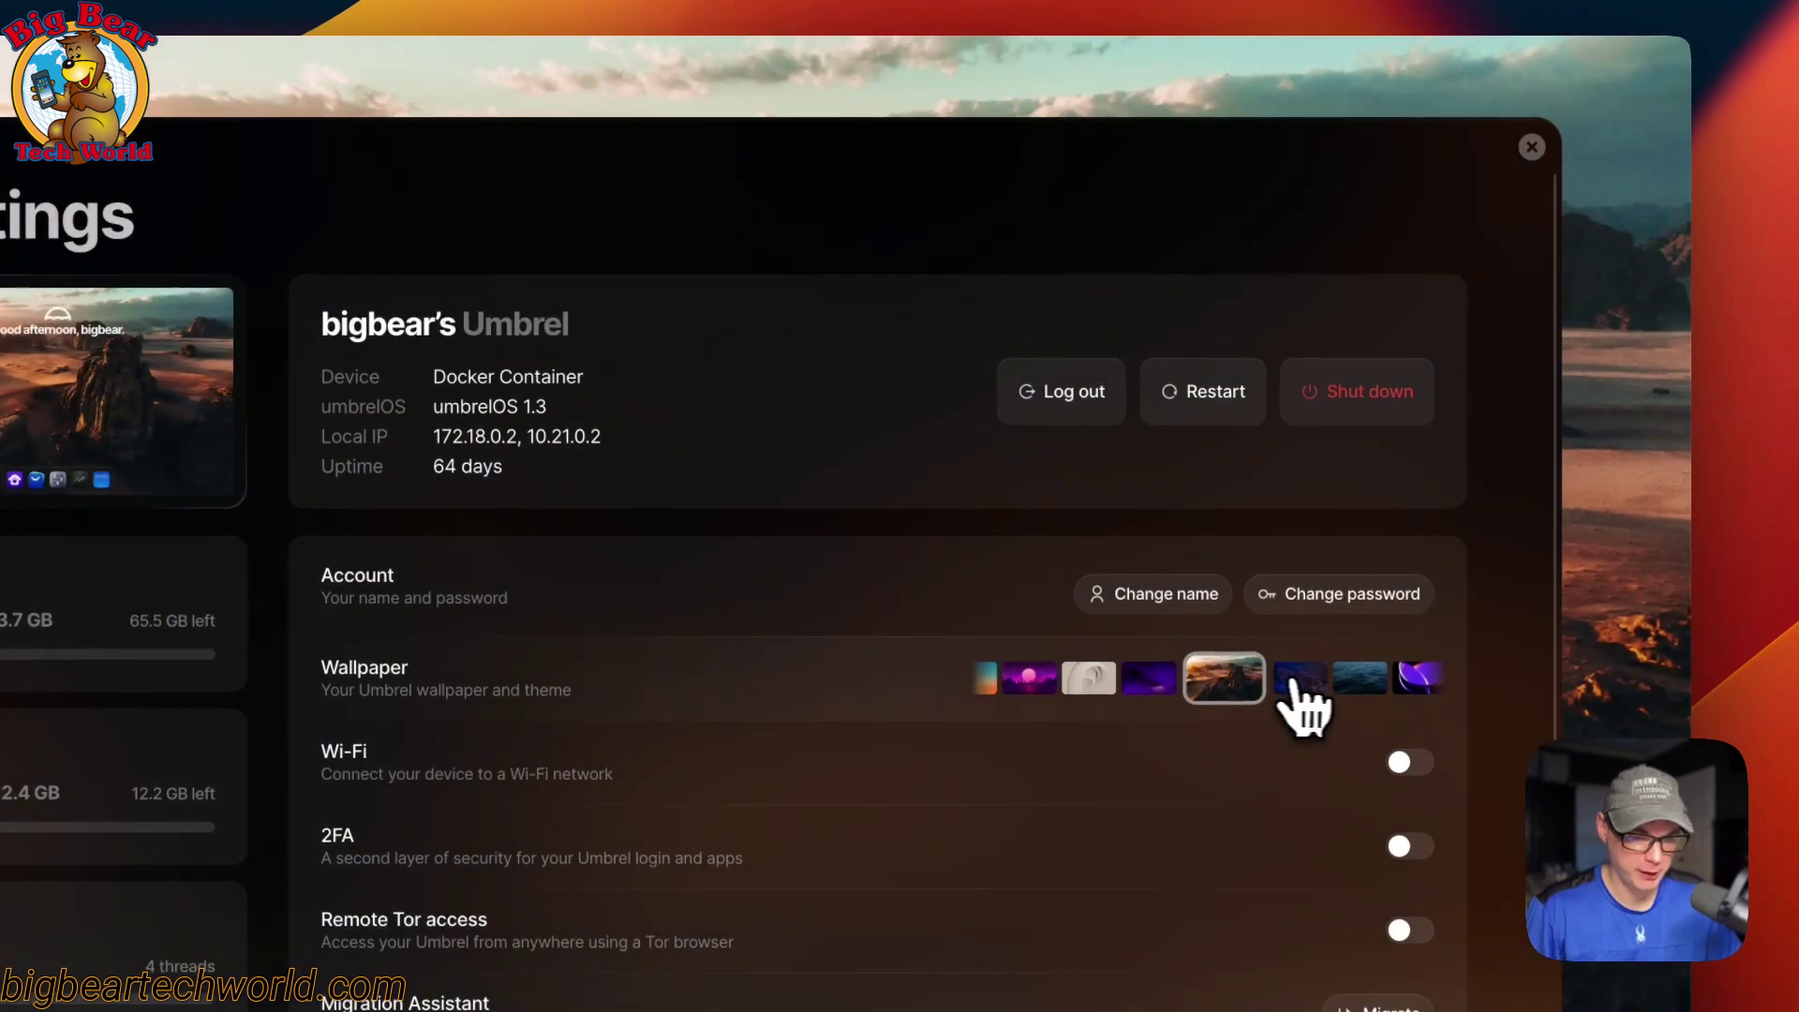
click(1303, 677)
click(1357, 679)
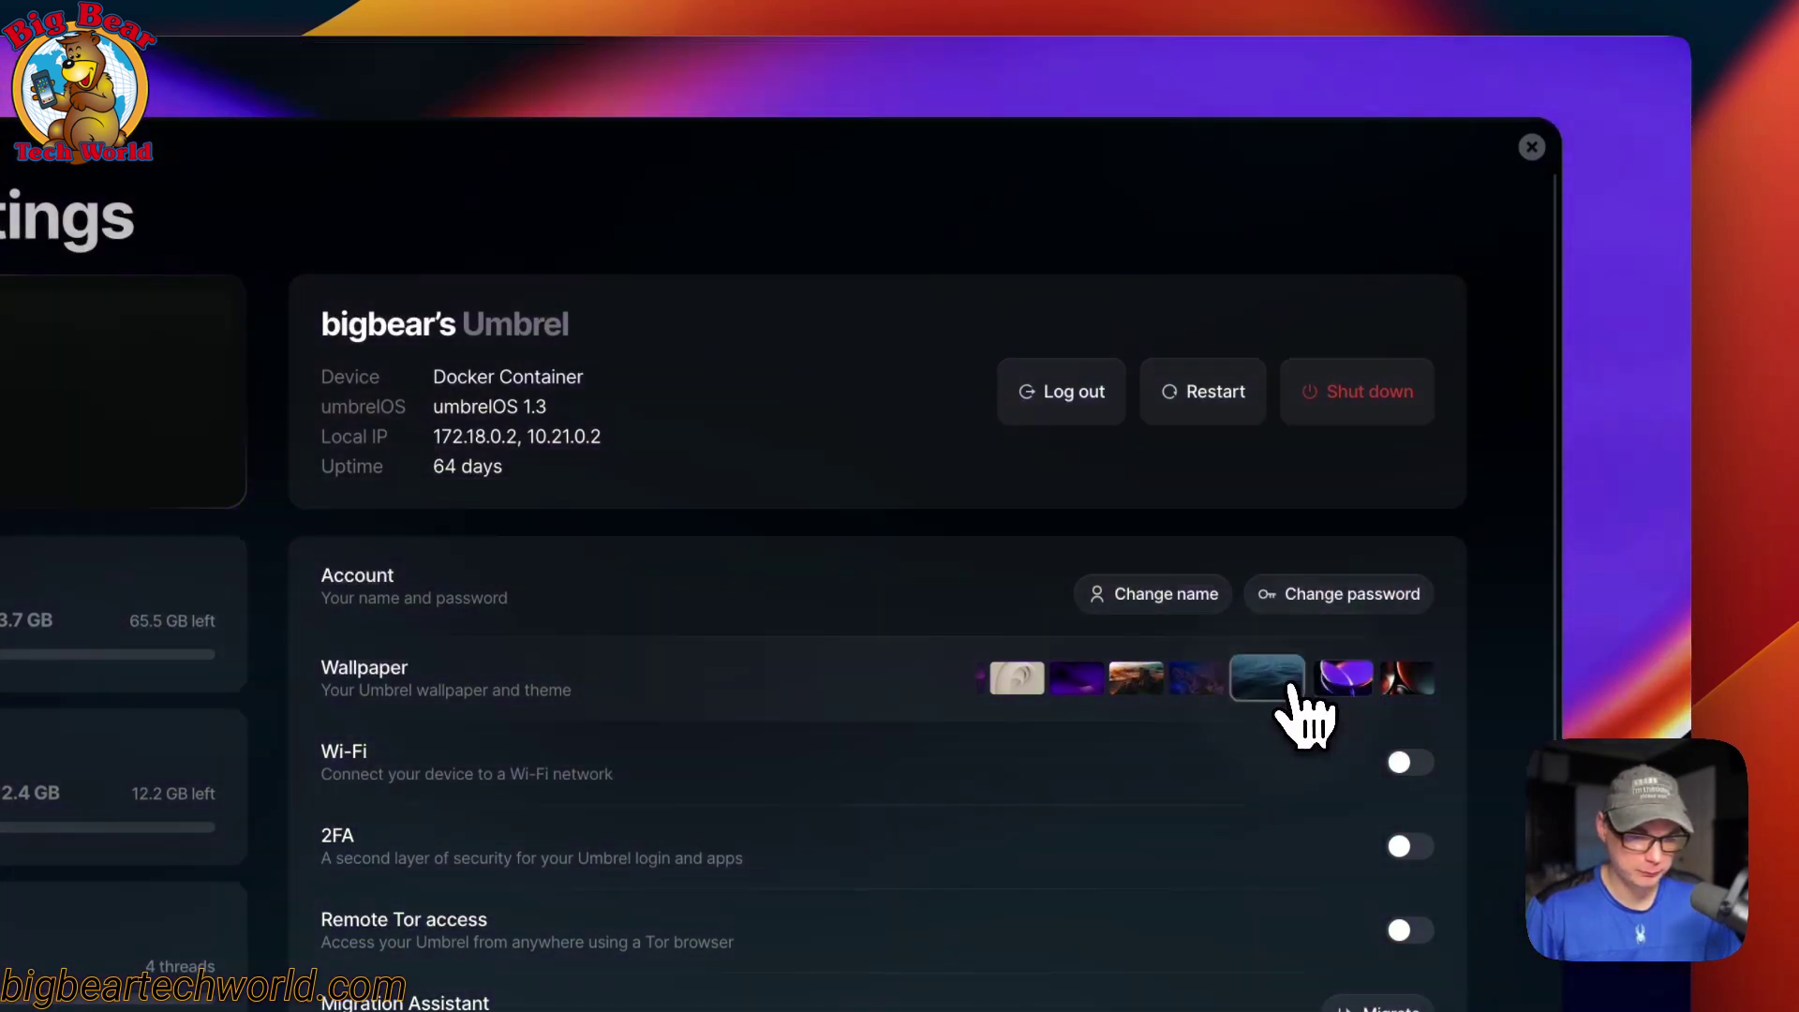
click(1214, 677)
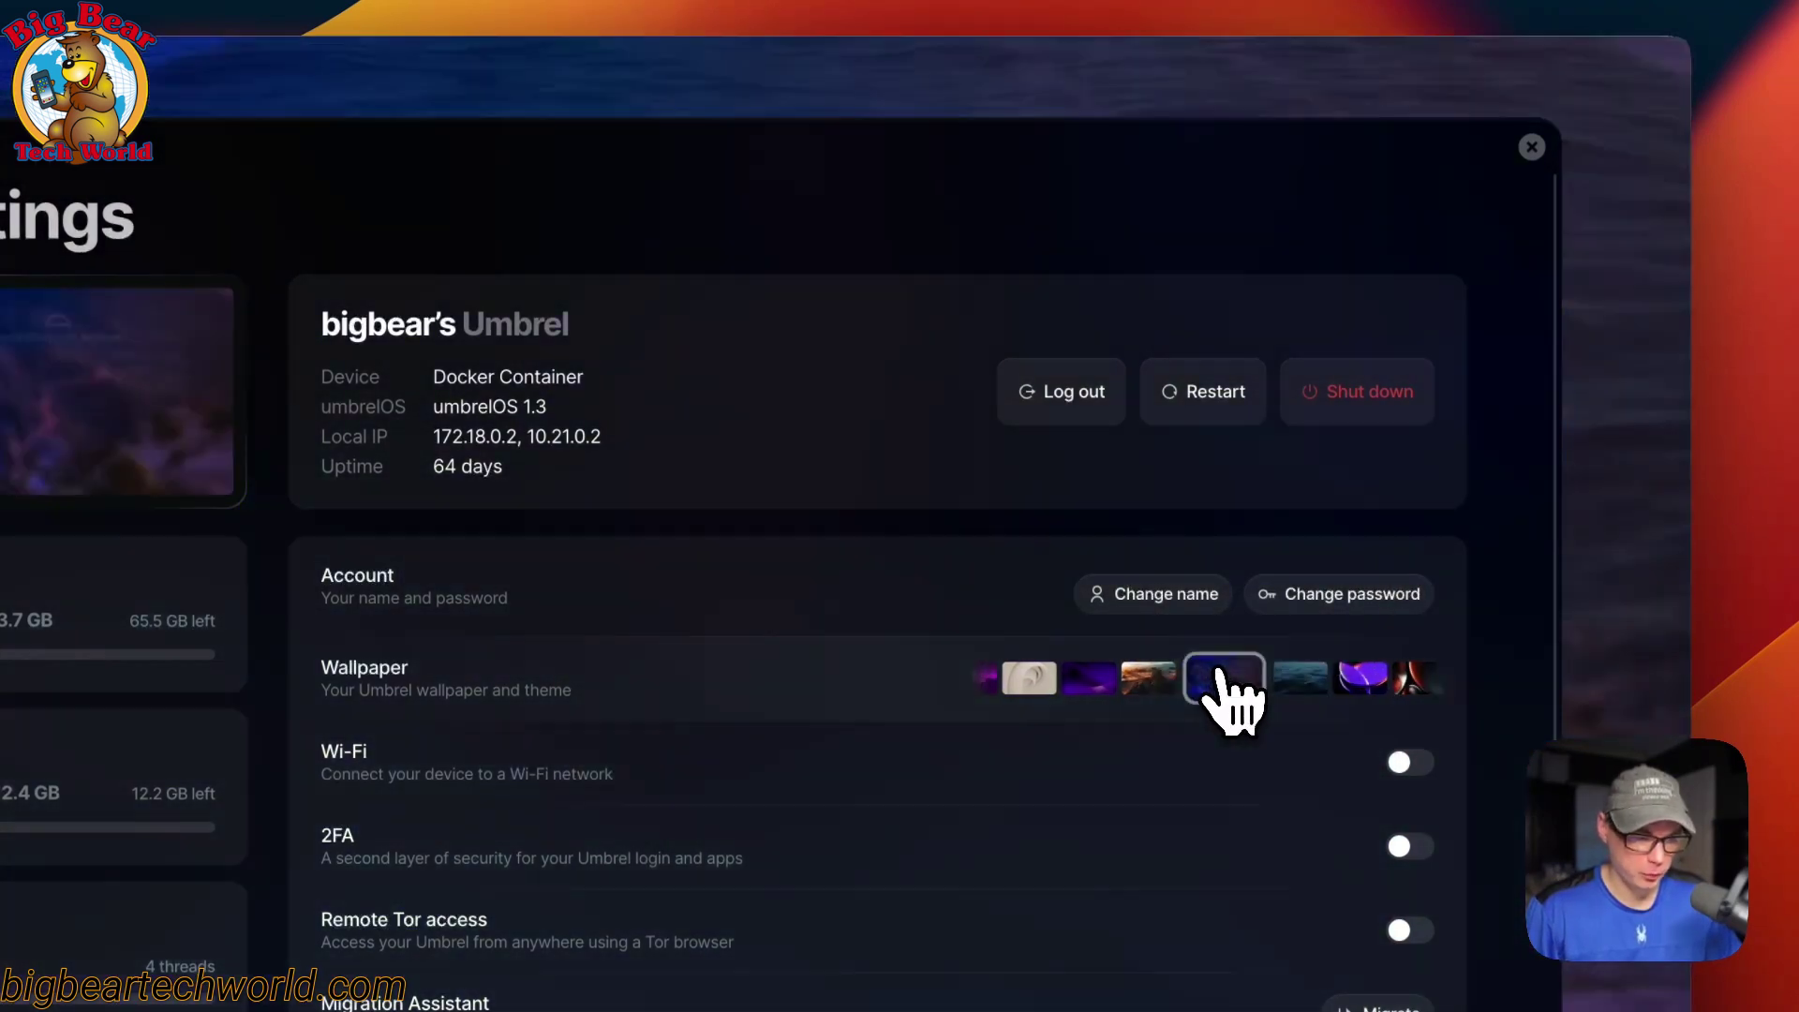
click(1531, 147)
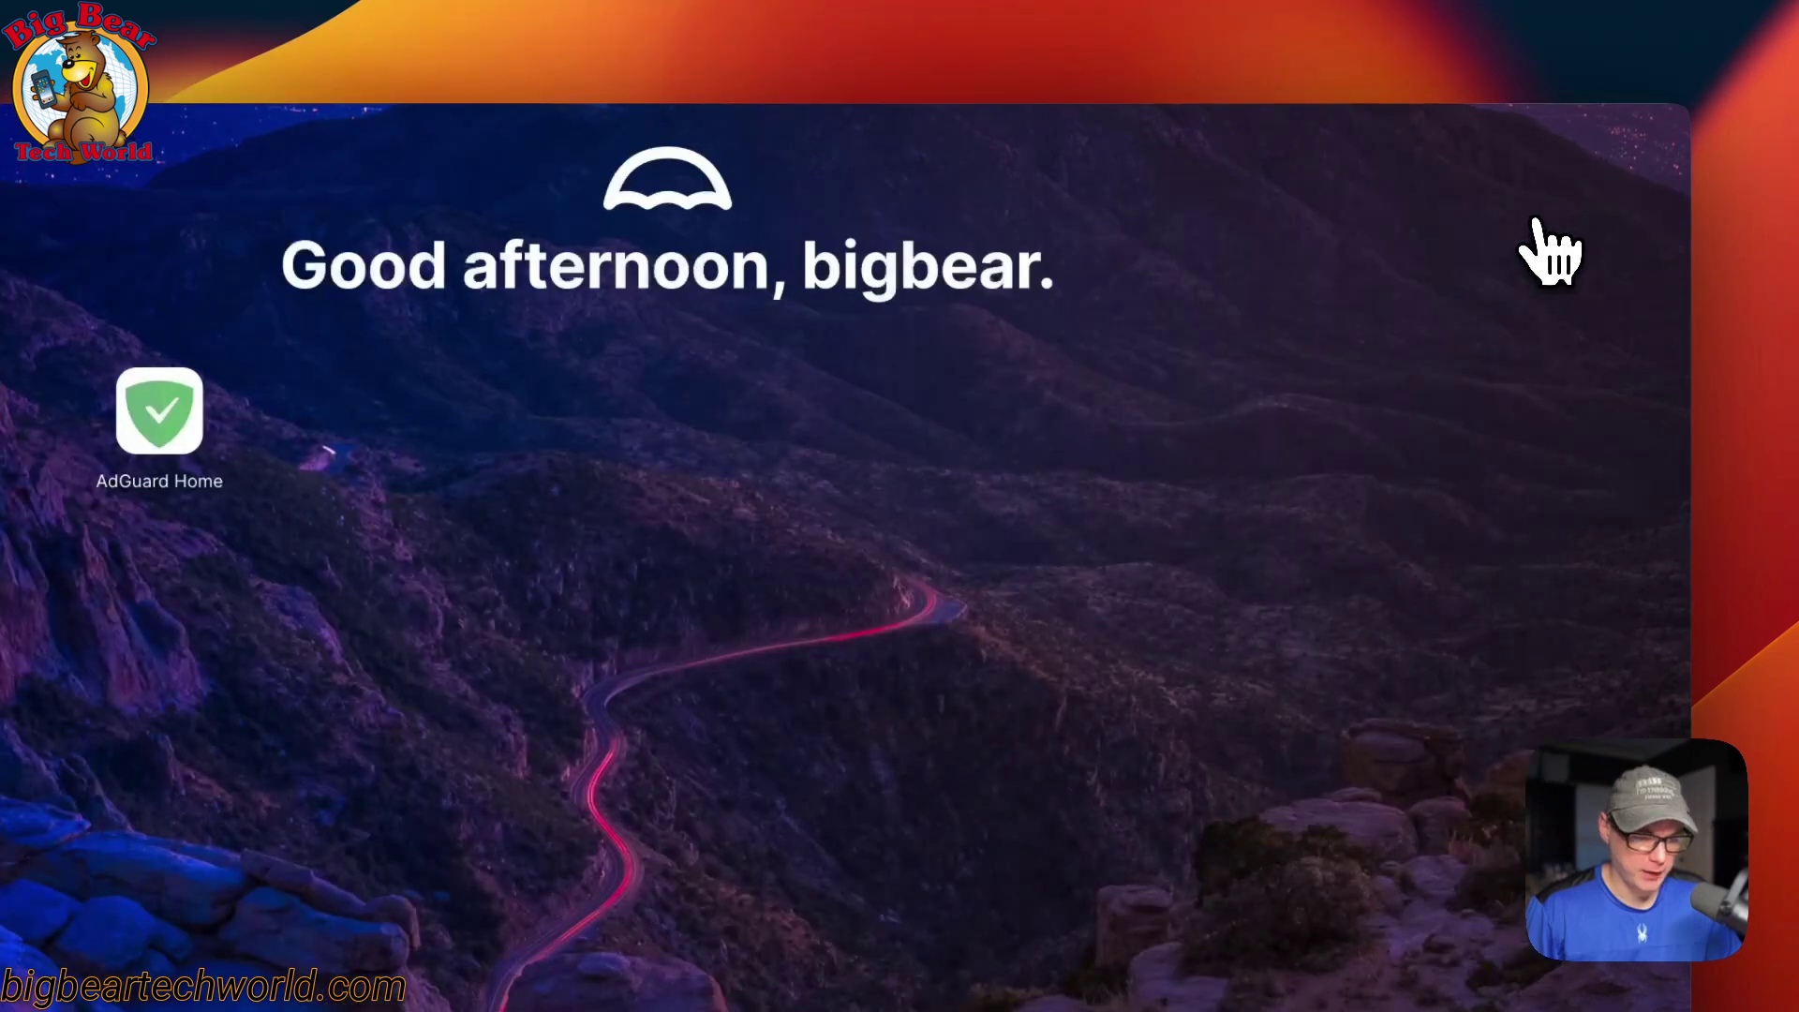
- Glance at Live Usage, then place the Storage, Memory and combined CPU/Memory/Storage widgets on the home screen
click(995, 820)
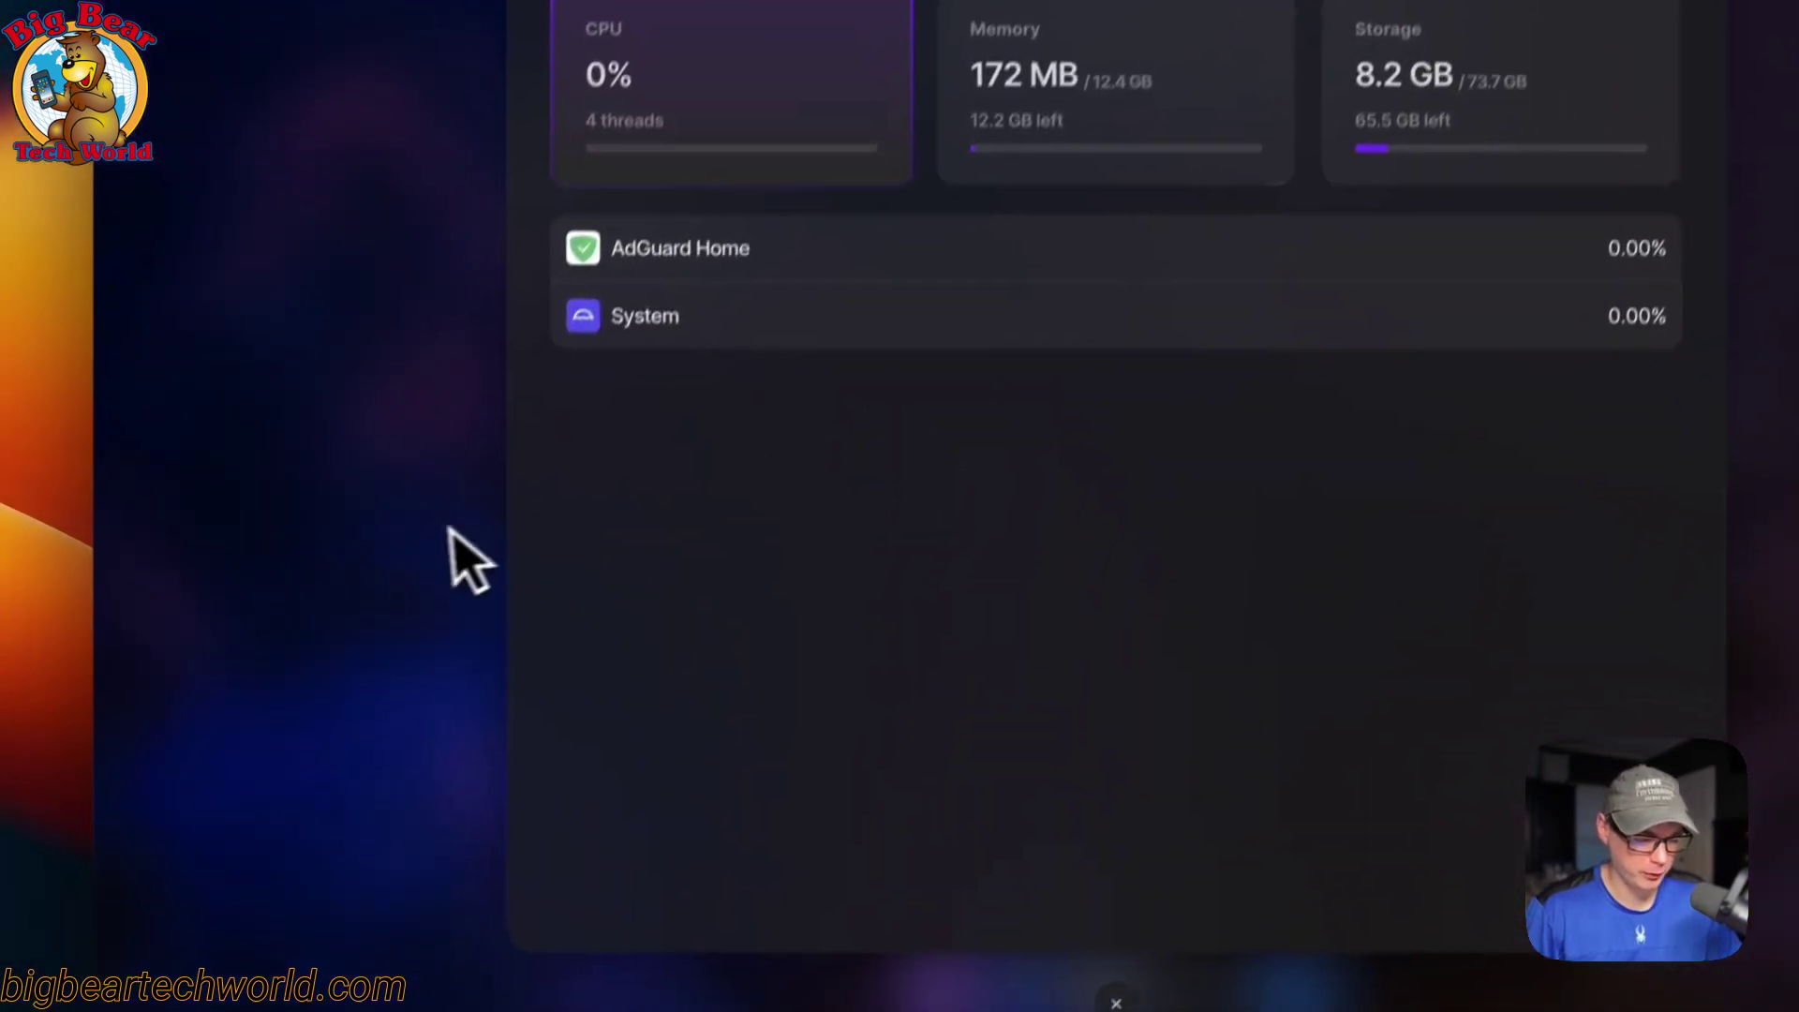
click(462, 559)
click(1071, 848)
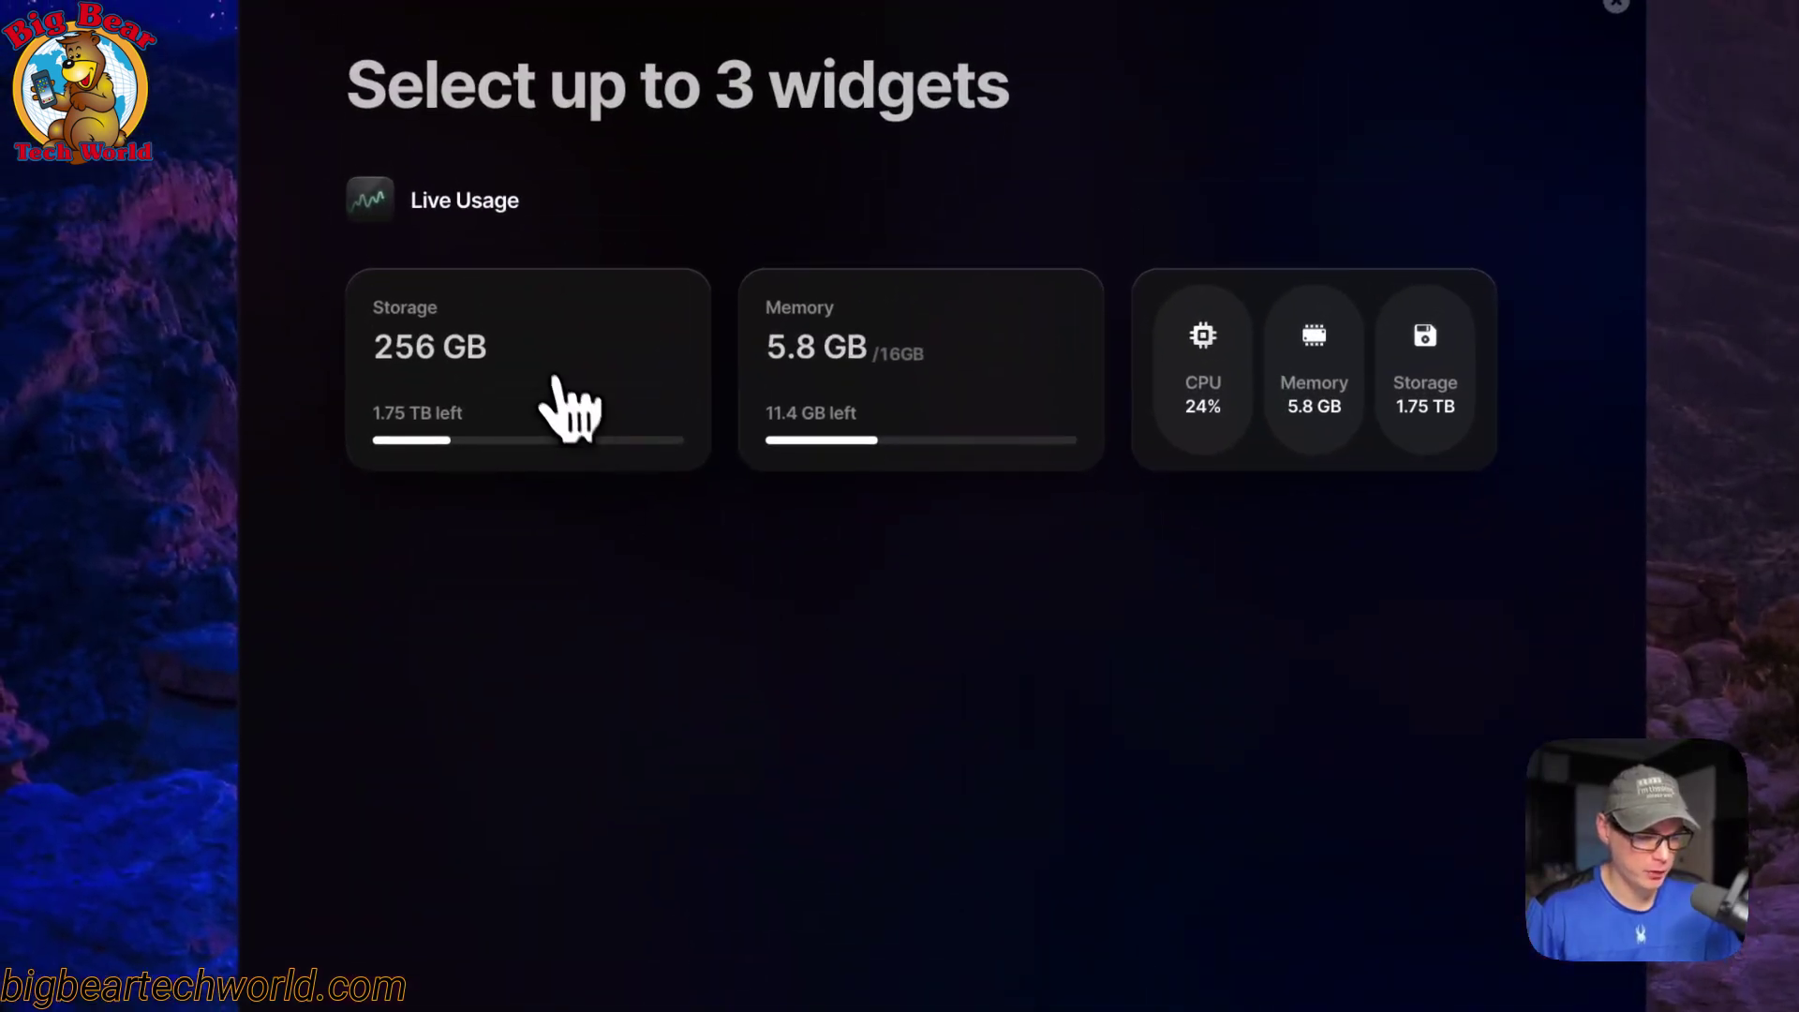
click(536, 348)
click(858, 379)
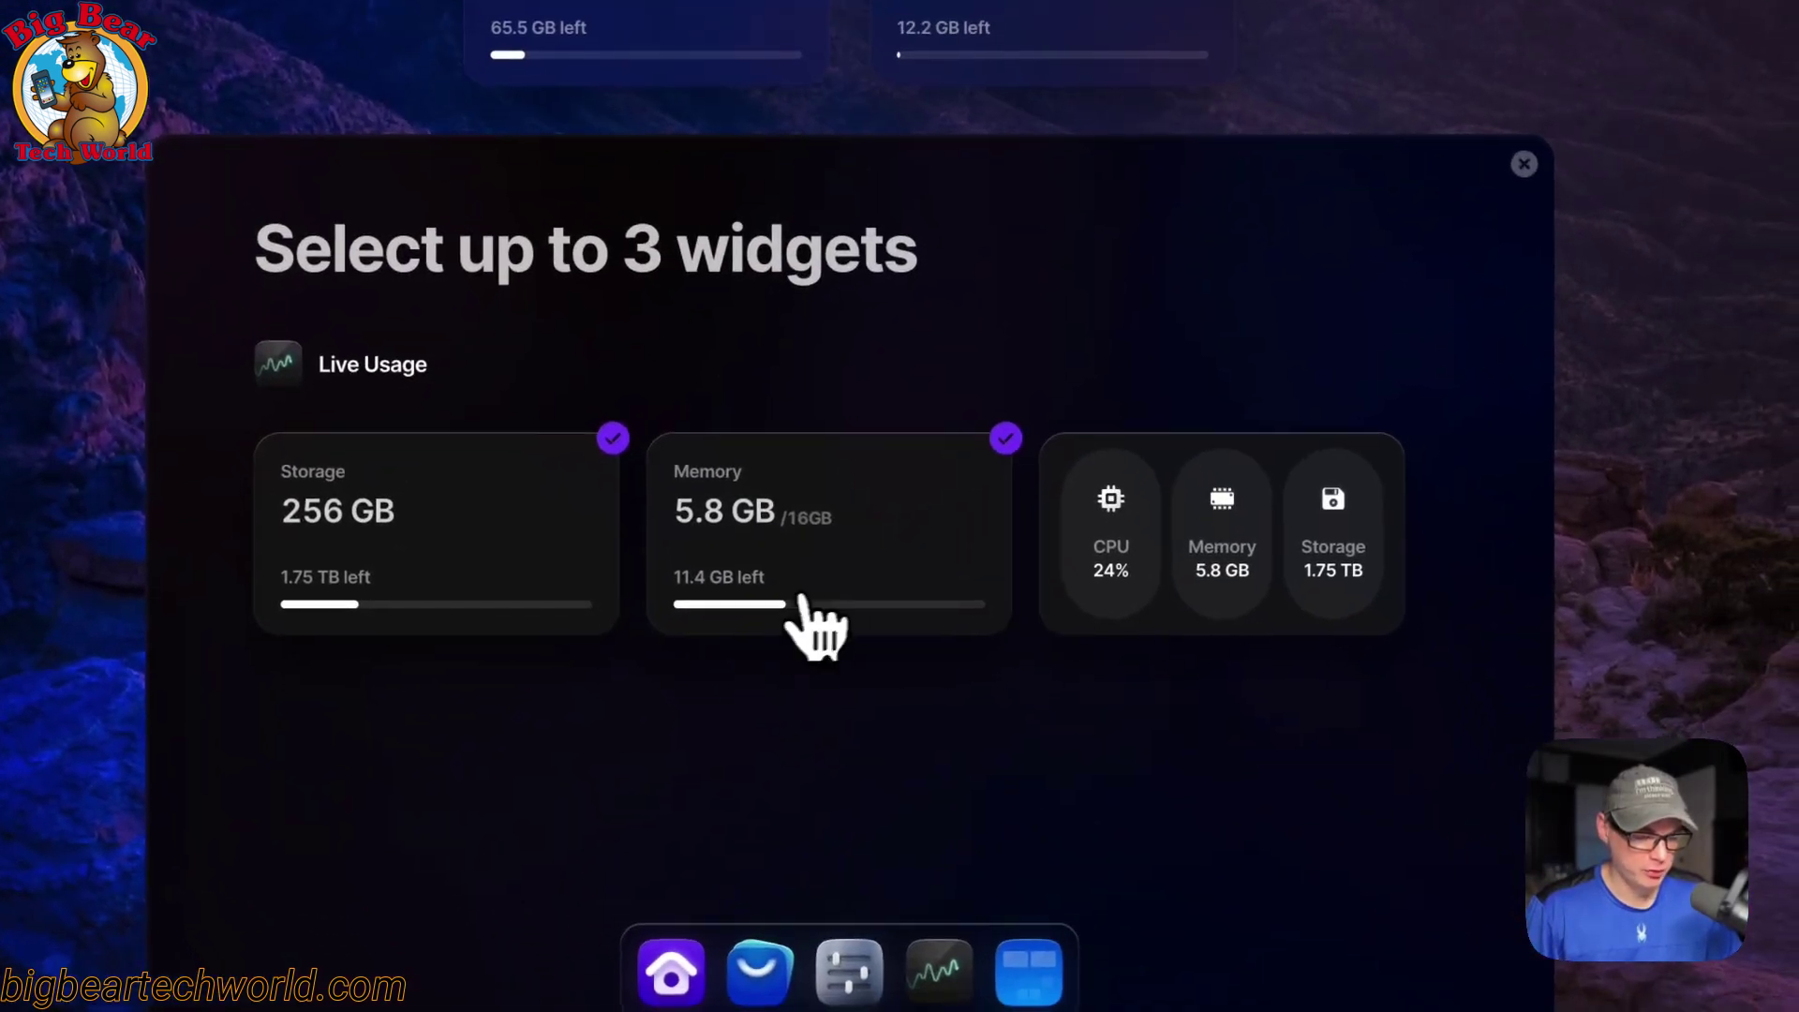
click(1183, 544)
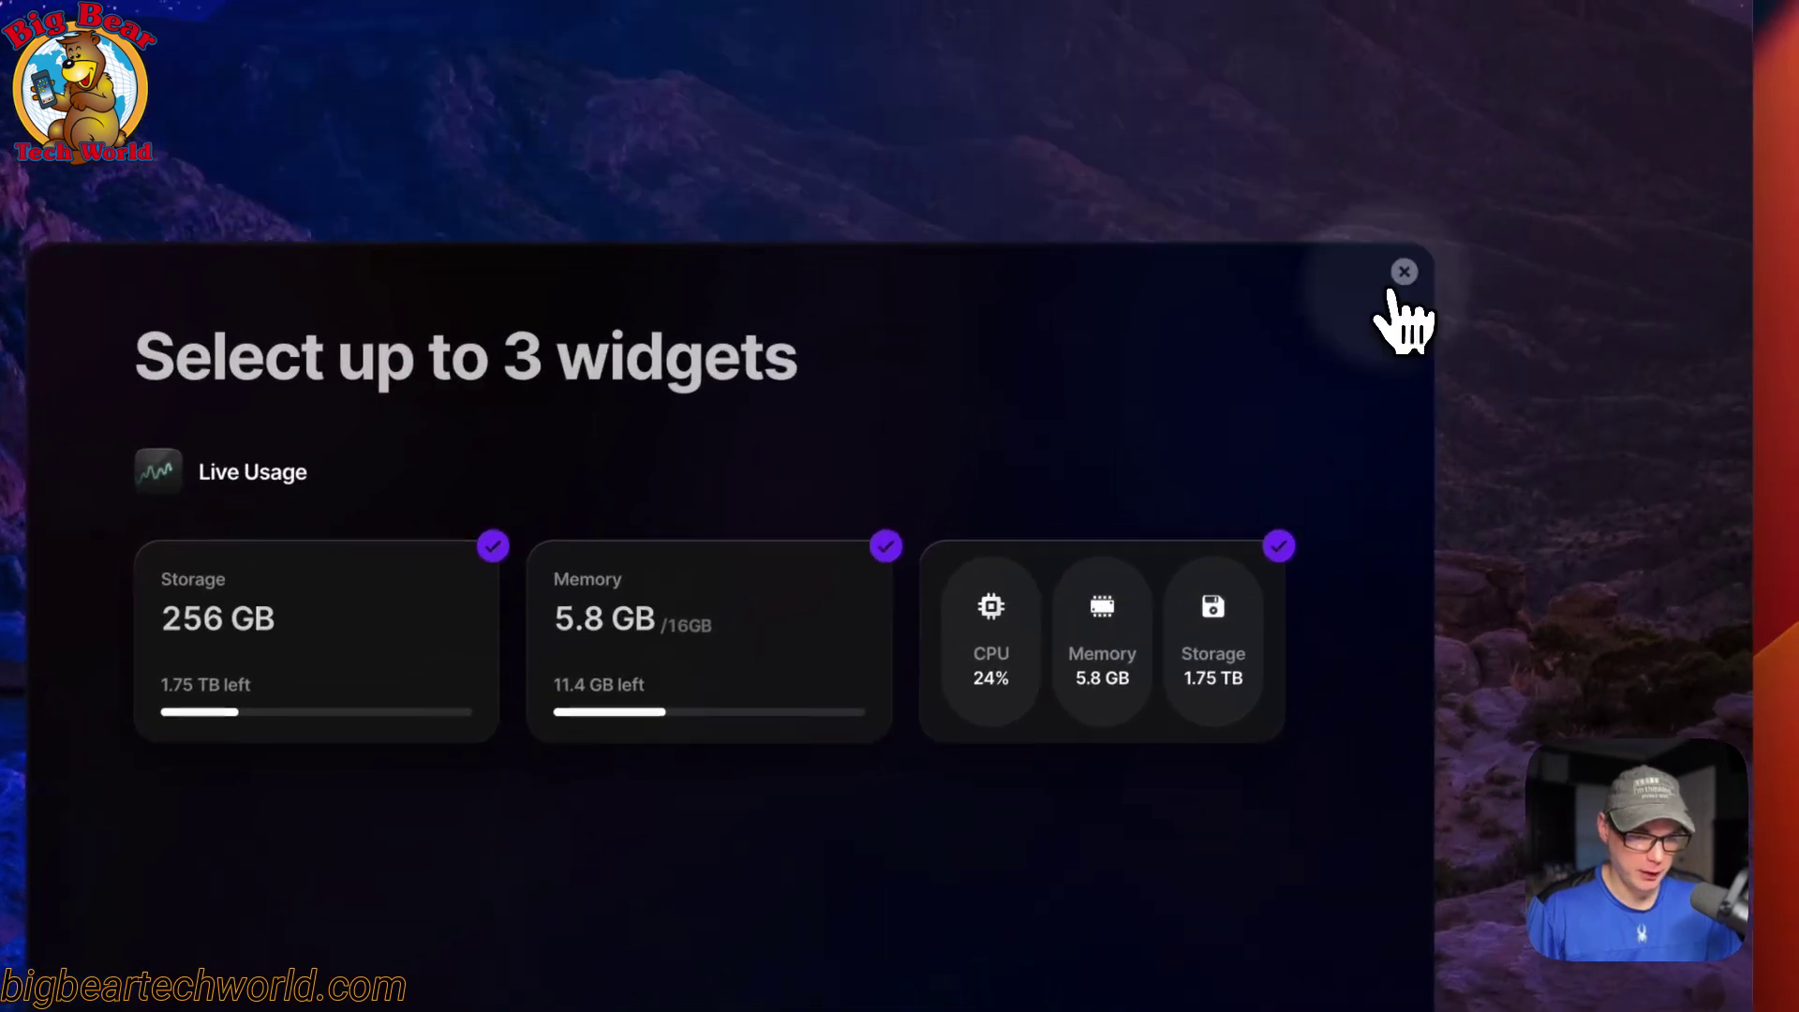
click(1523, 164)
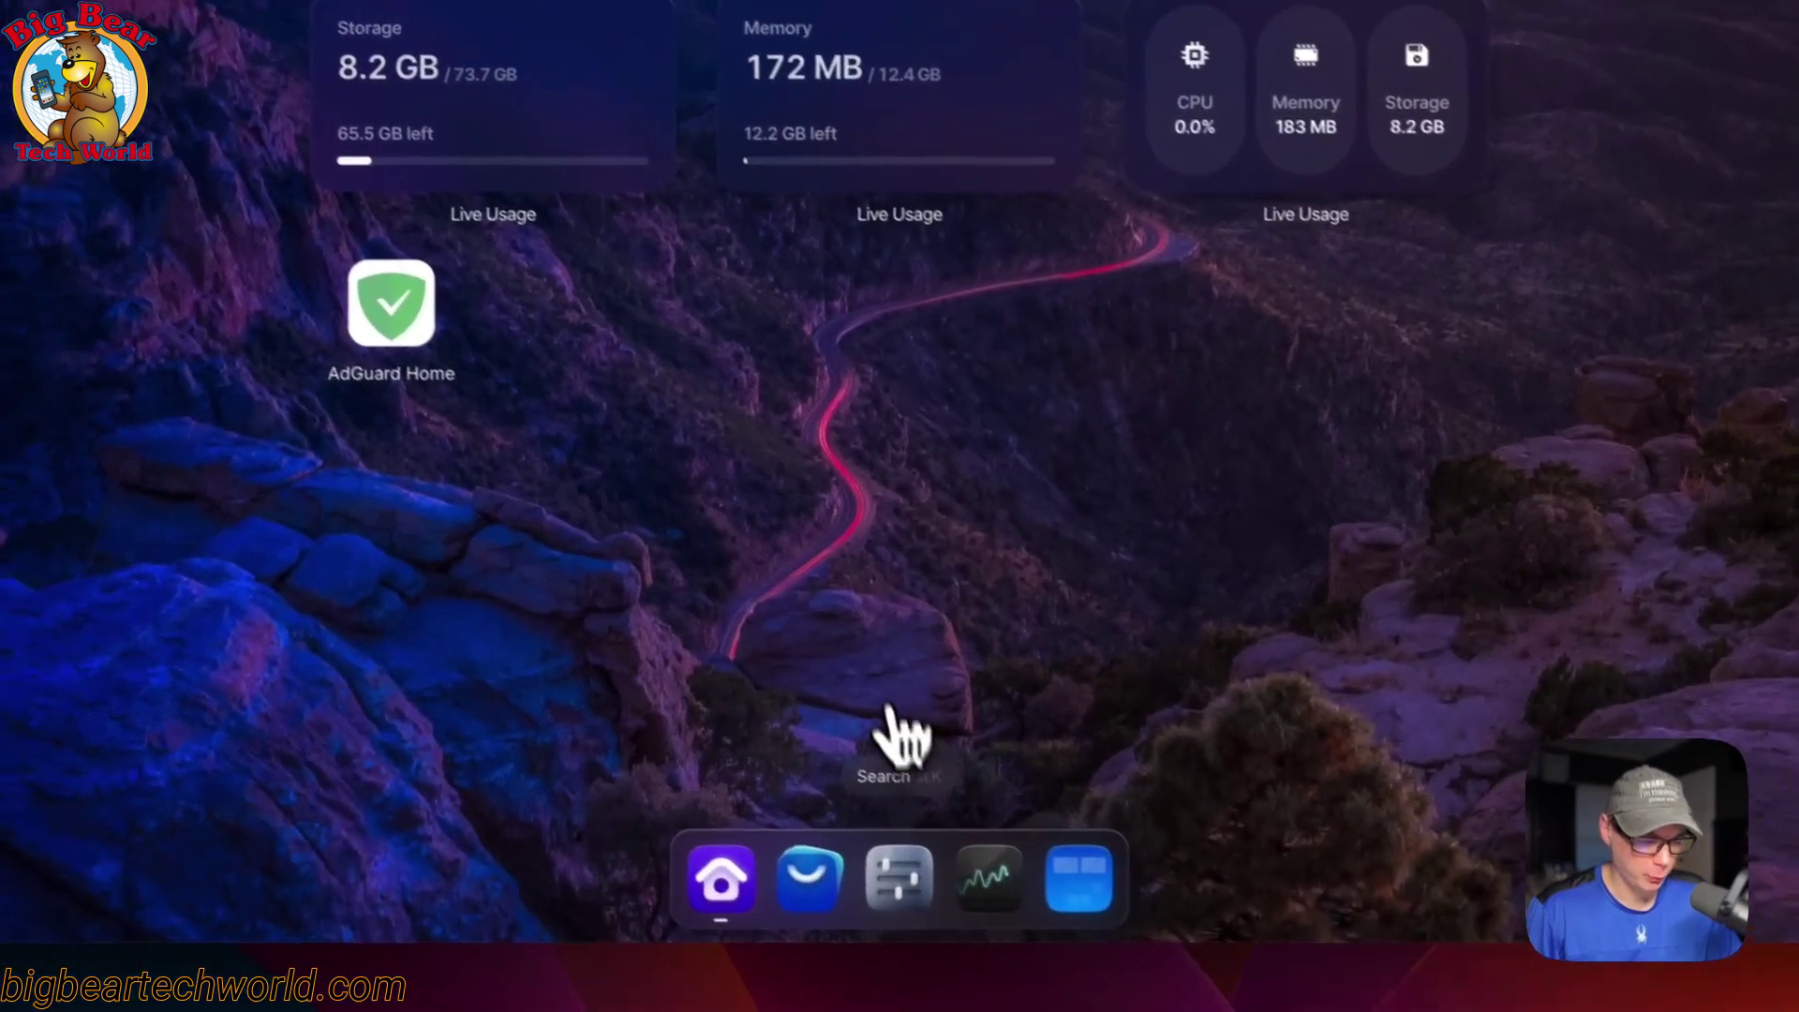
click(838, 970)
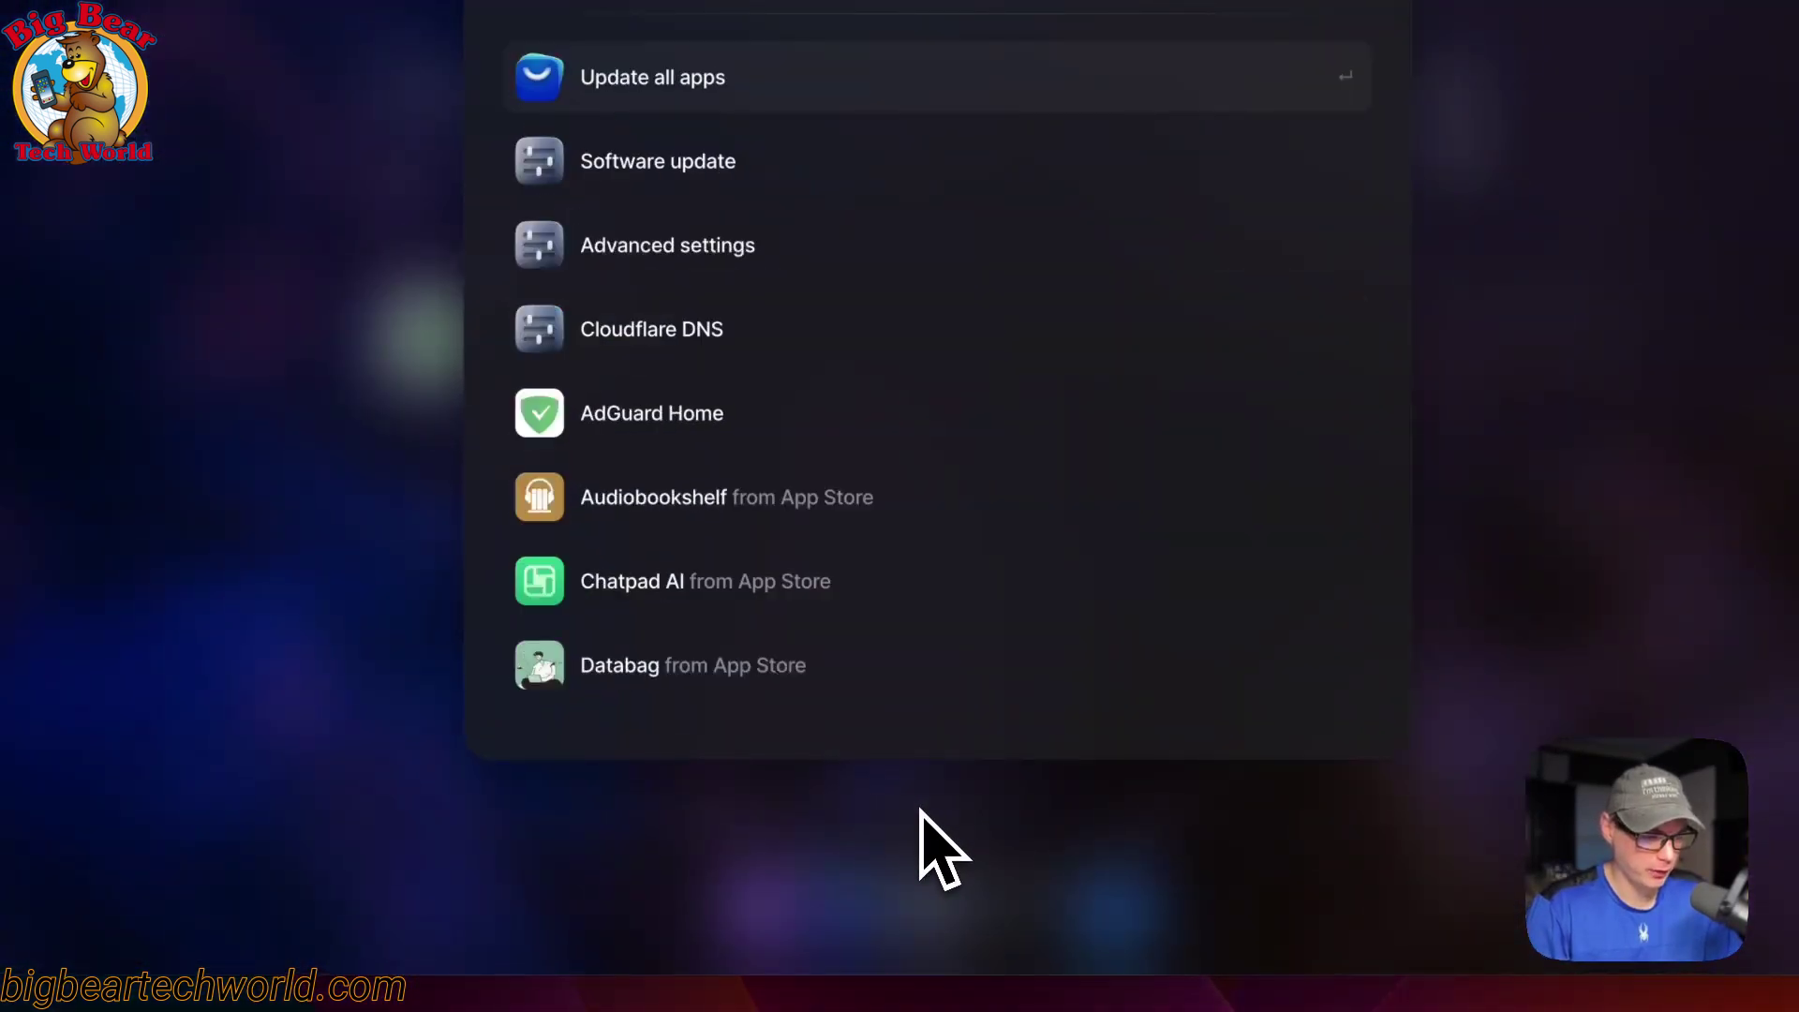
text(dguar)
key(Return)
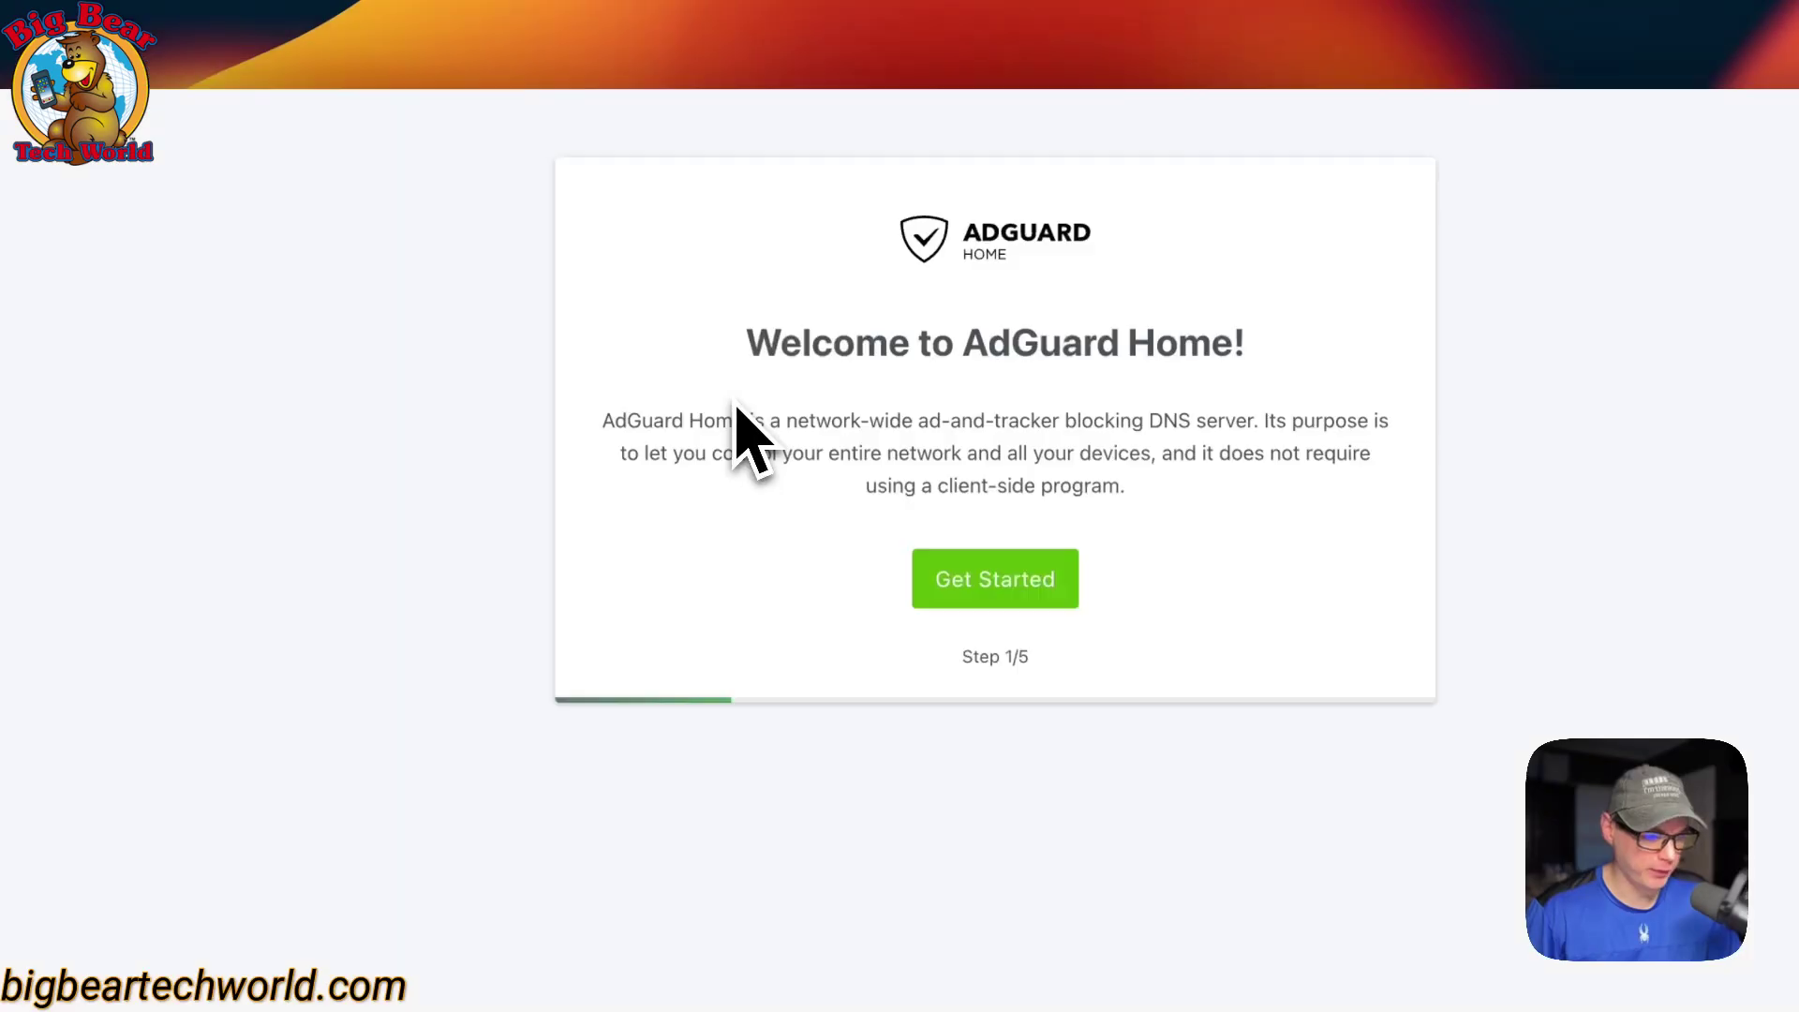